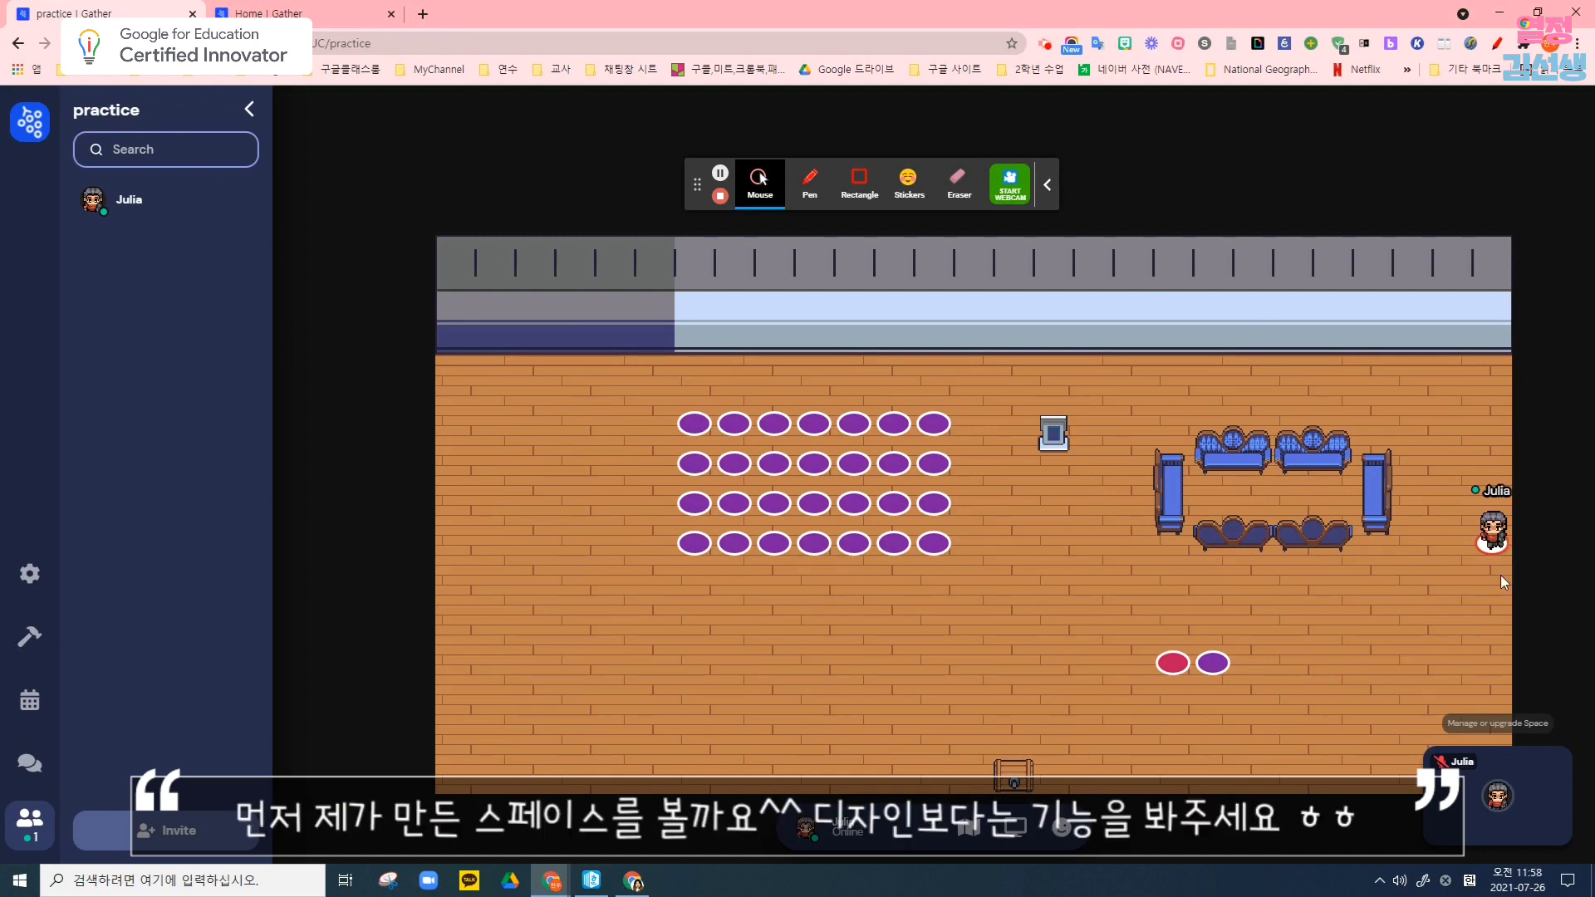
Walk the avatar into the private seating area enclosed by blue sofas and across its seats
{"action": "key", "text": "Left"}
{"action": "key", "text": "Left"}
{"action": "key", "text": "Left"}
{"action": "key", "text": "Down"}
{"action": "key", "text": "Down"}
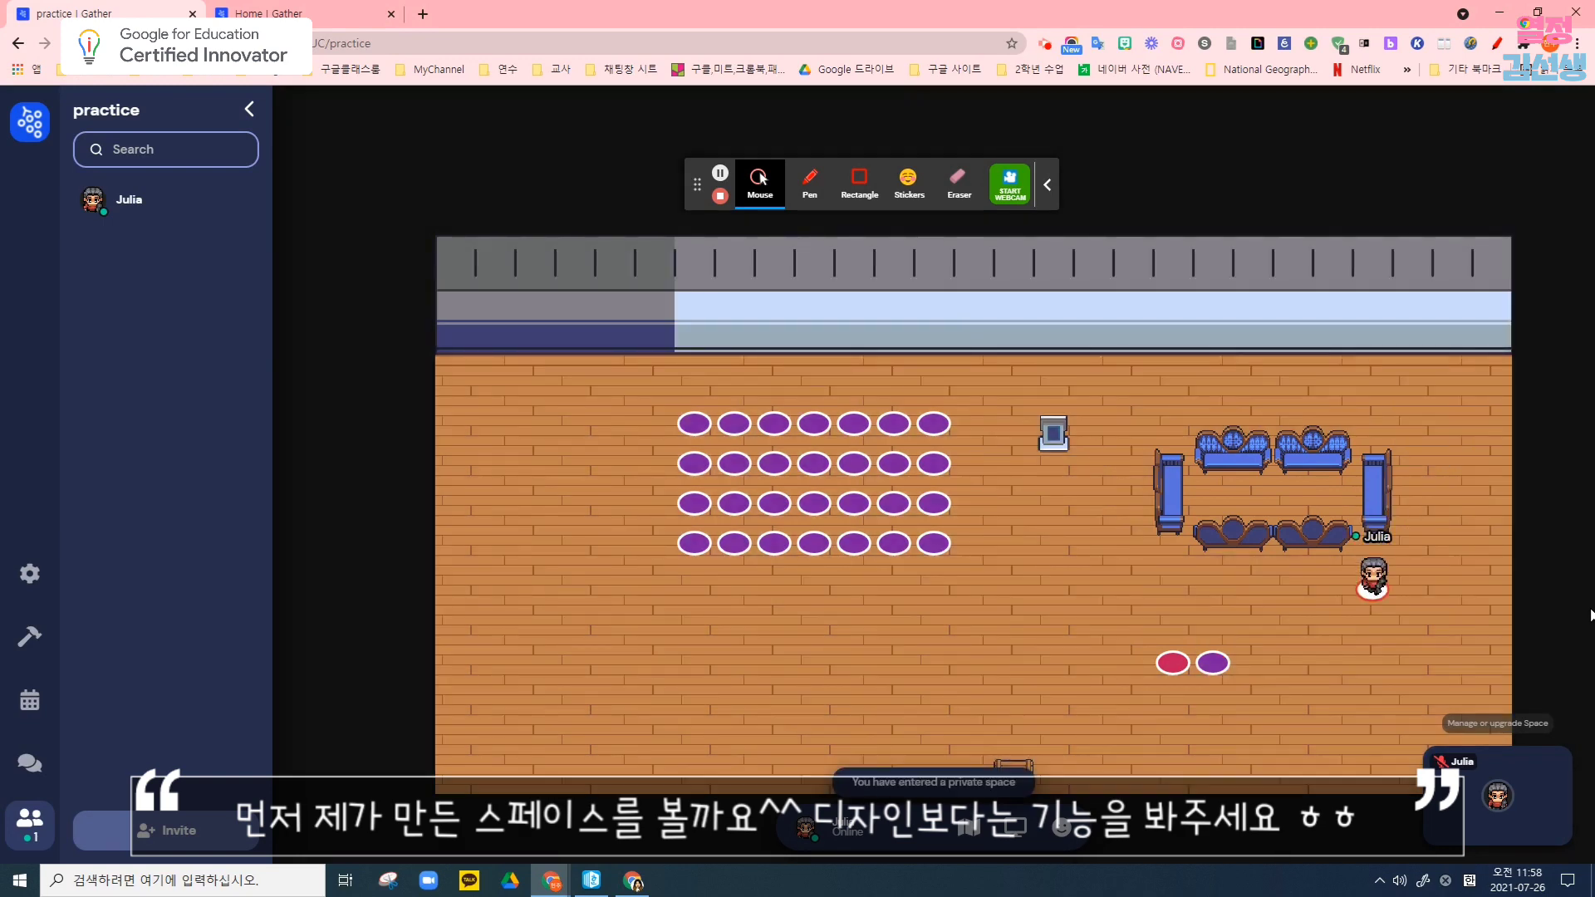
{"action": "key", "text": "Up"}
{"action": "key", "text": "Up"}
{"action": "key", "text": "Up"}
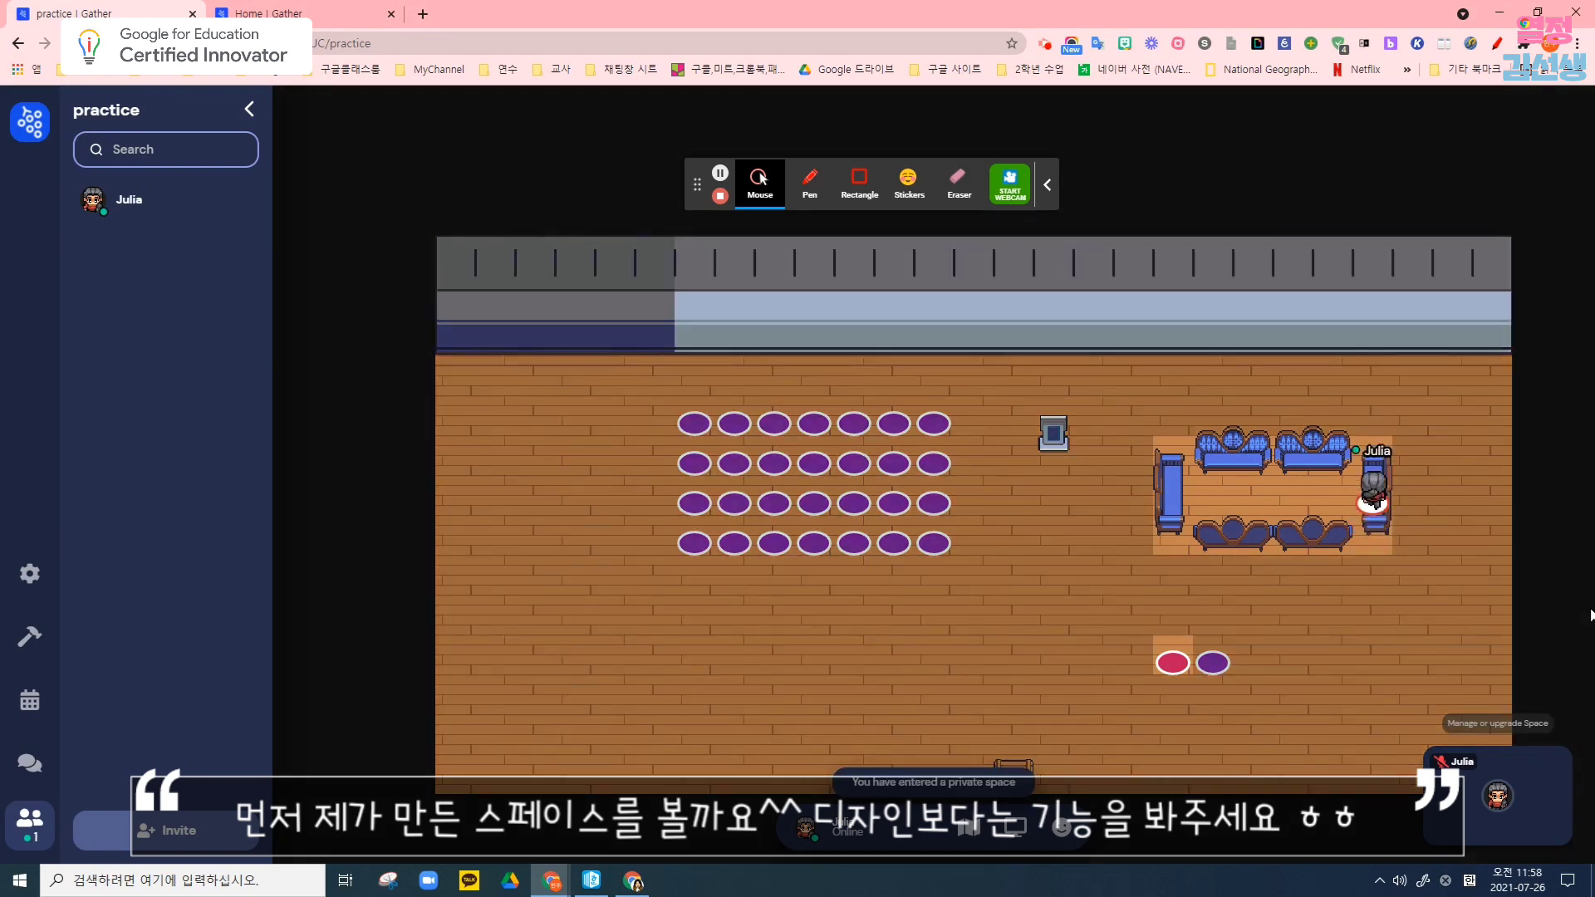
{"action": "key", "text": "Left"}
{"action": "key", "text": "Left"}
{"action": "key", "text": "Left"}
{"action": "key", "text": "Left"}
{"action": "key", "text": "Left"}
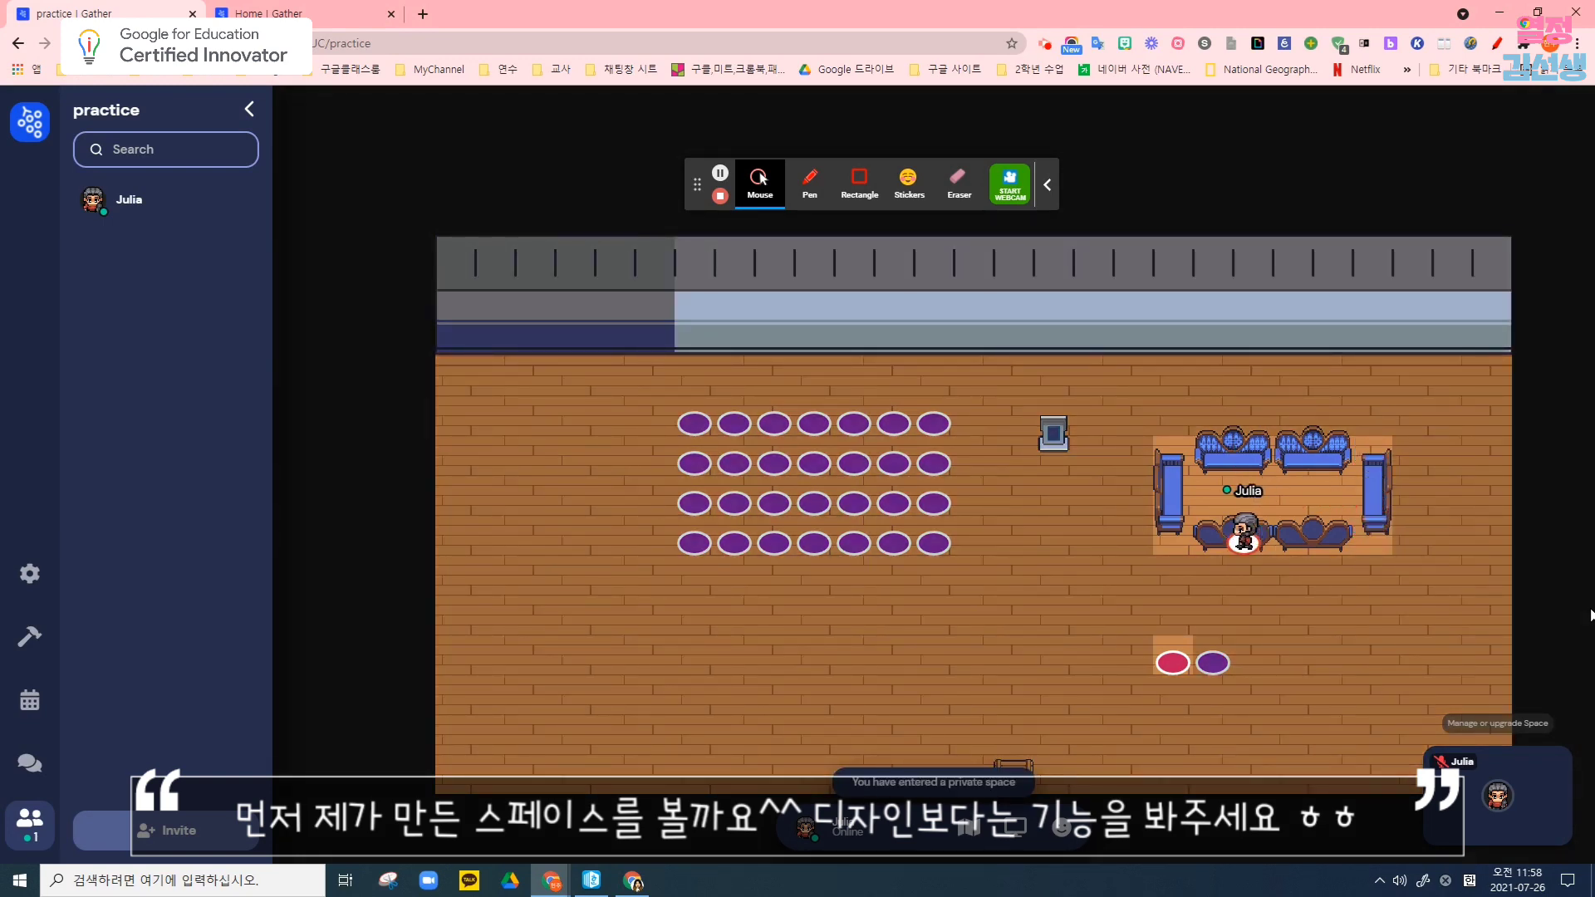
Walk the avatar out of the sofa area and into the grid of purple seats
{"action": "key", "text": "Left"}
{"action": "key", "text": "Left"}
{"action": "key", "text": "Left"}
{"action": "key", "text": "Left"}
{"action": "key", "text": "Left"}
{"action": "key", "text": "Left"}
{"action": "key", "text": "Left"}
{"action": "key", "text": "Left"}
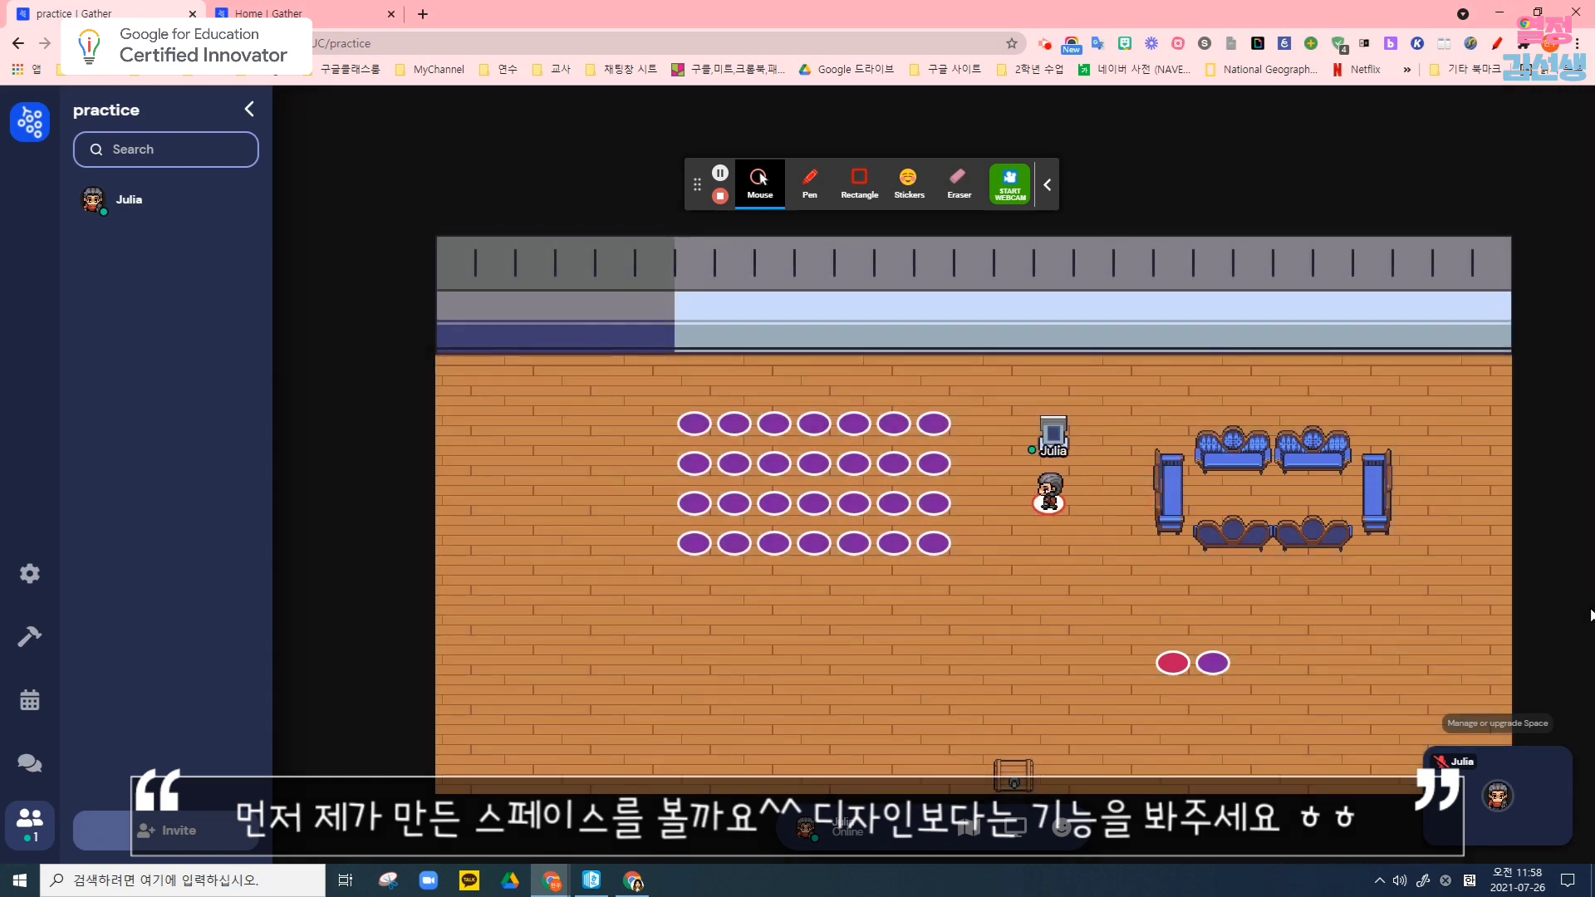
{"action": "key", "text": "Down"}
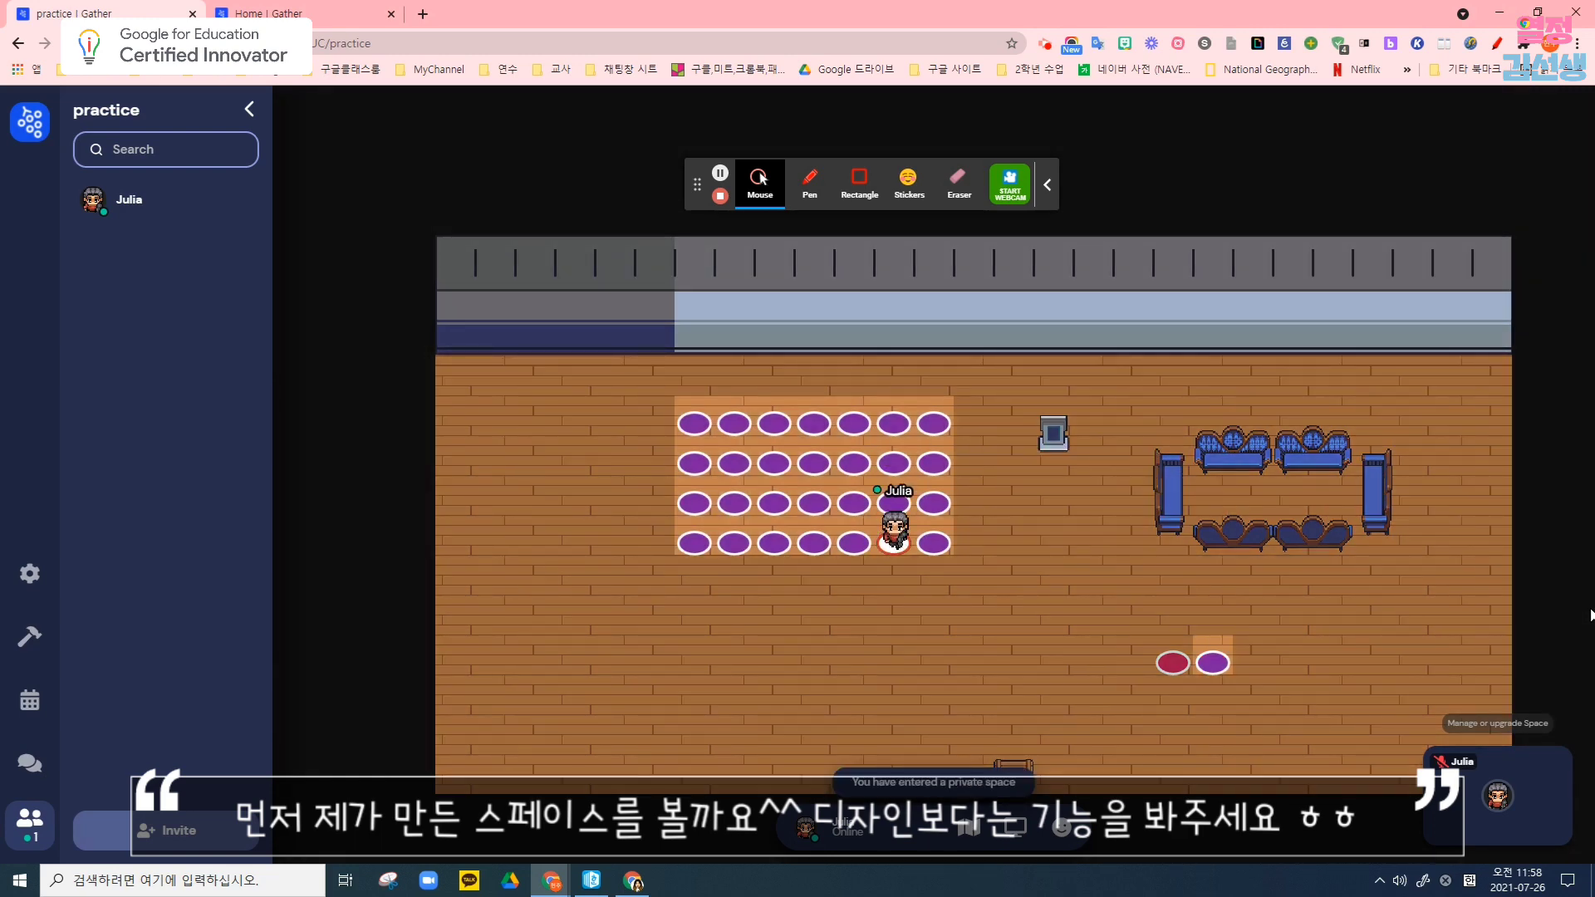
Move the avatar from the purple seats up onto the podium's spotlight square
{"action": "key", "text": "Right"}
{"action": "key", "text": "Right"}
{"action": "key", "text": "Right"}
{"action": "key", "text": "Right"}
{"action": "key", "text": "Up"}
{"action": "key", "text": "Up"}
{"action": "key", "text": "Up"}
{"action": "key", "text": "Up"}
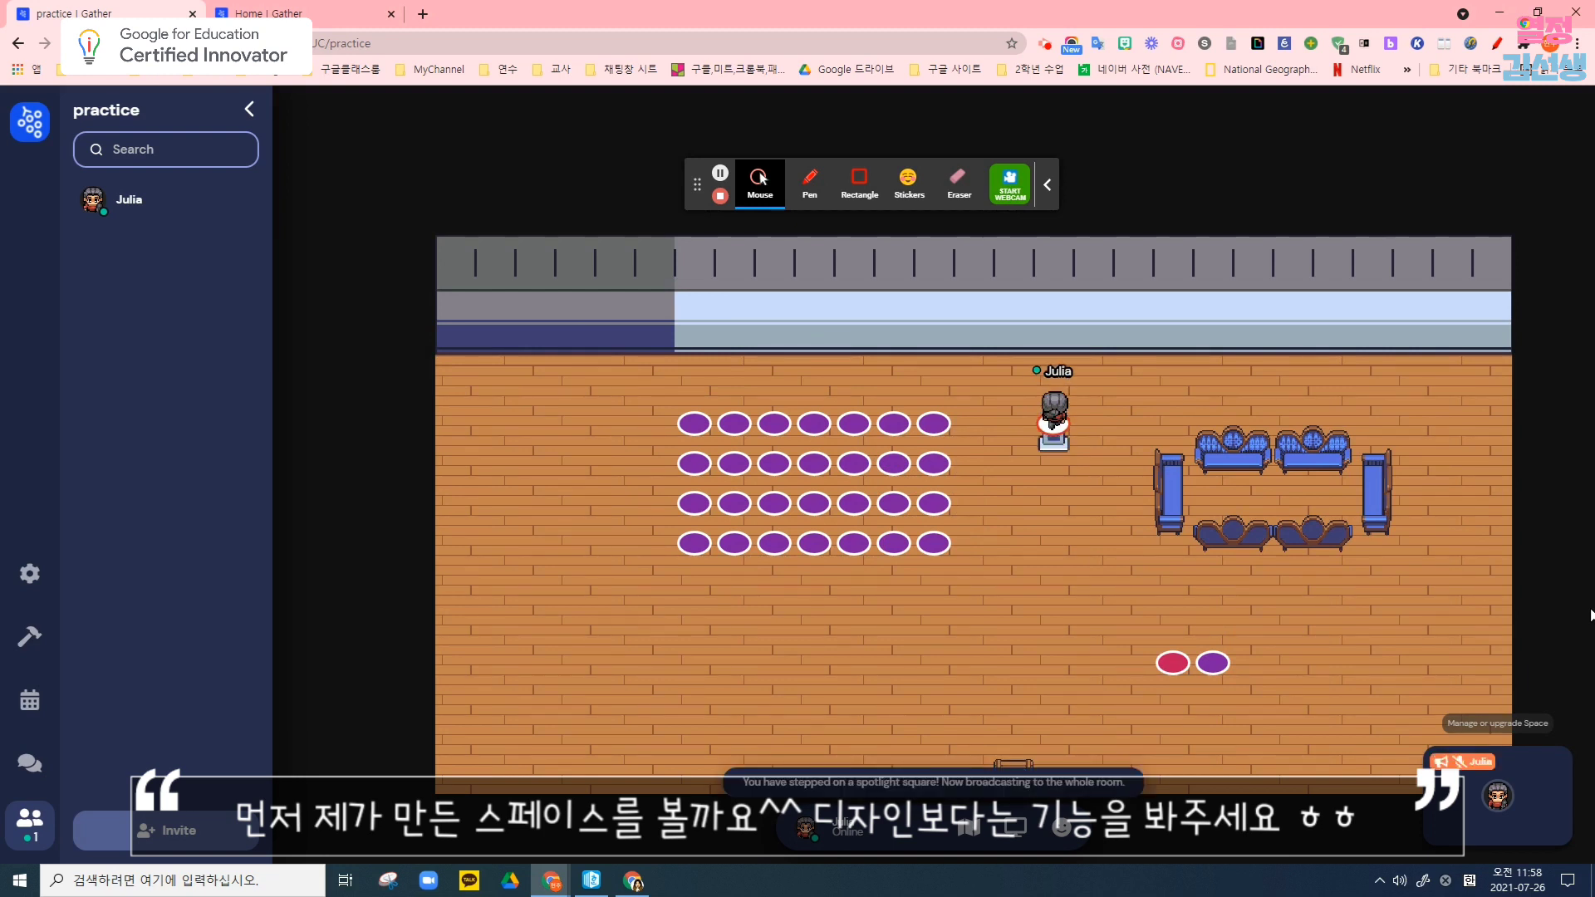
Walk the avatar down from the podium to the separate pair of circles and step on the purple and red ones
{"action": "key", "text": "Down"}
{"action": "key", "text": "Down"}
{"action": "key", "text": "Down"}
{"action": "key", "text": "Down"}
{"action": "key", "text": "Down"}
{"action": "key", "text": "Down"}
{"action": "key", "text": "Down"}
{"action": "key", "text": "Left"}
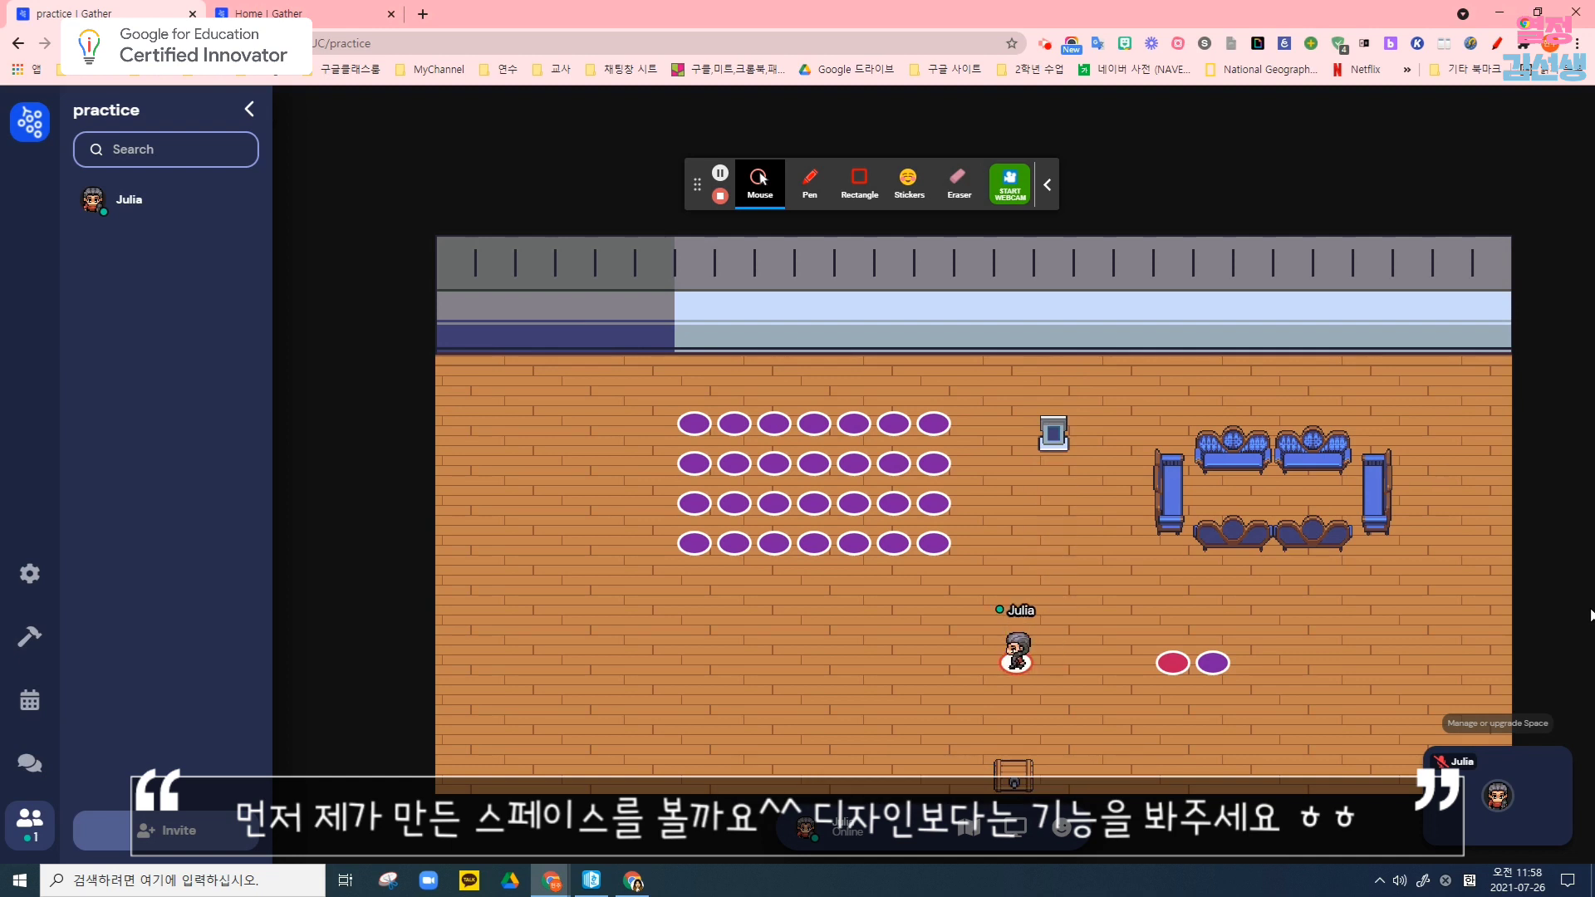
{"action": "key", "text": "Right"}
{"action": "key", "text": "Right"}
{"action": "key", "text": "Right"}
{"action": "key", "text": "Right"}
{"action": "key", "text": "Right"}
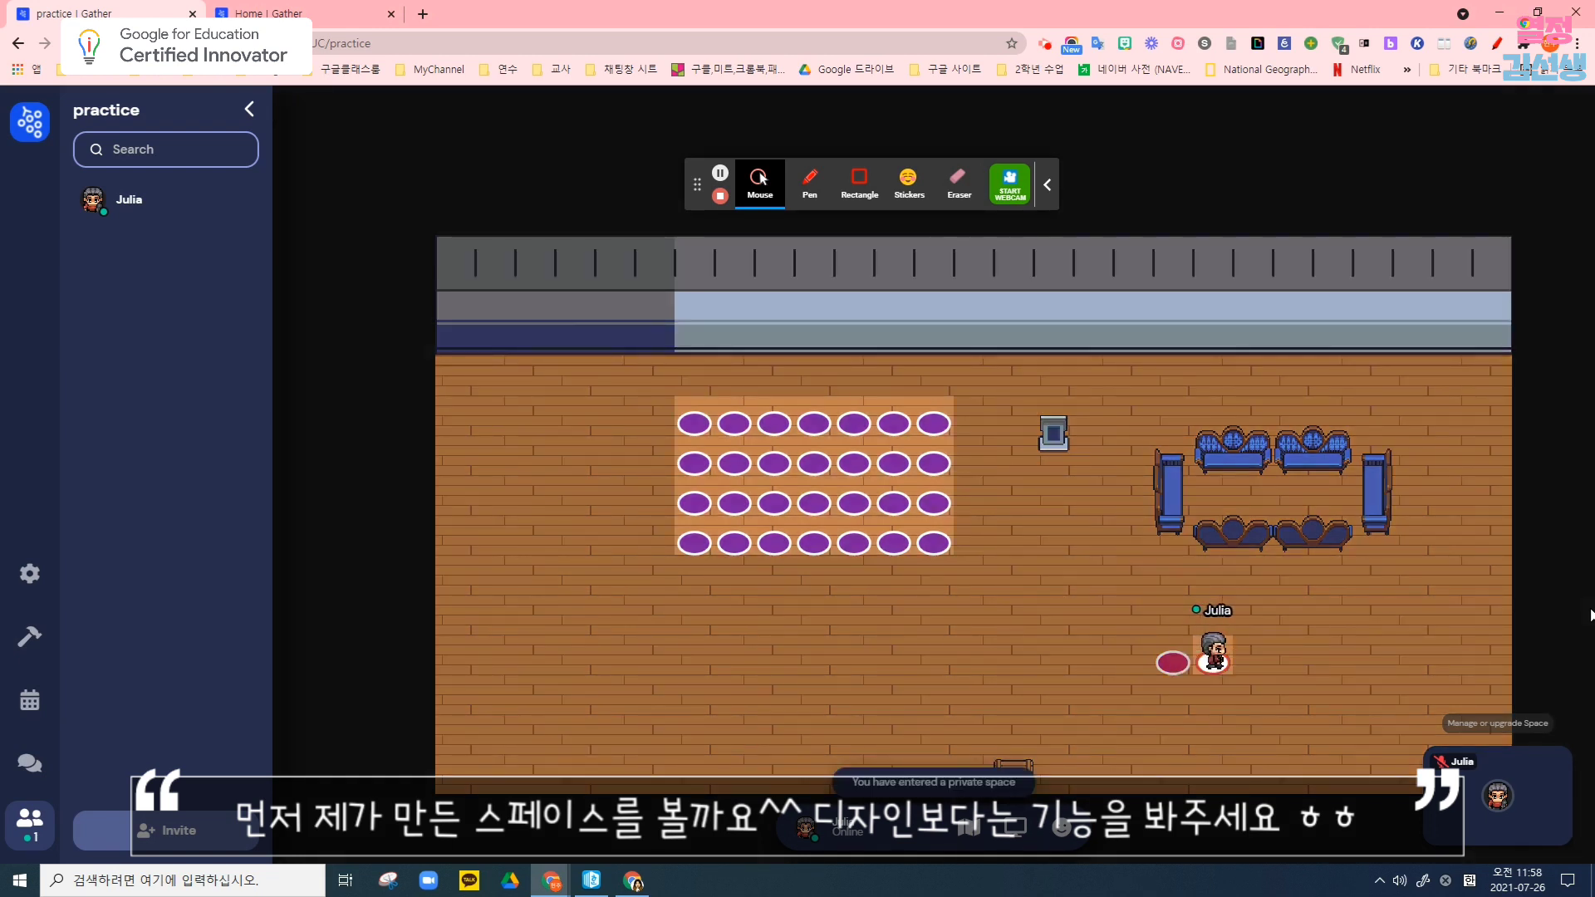
{"action": "key", "text": "Left"}
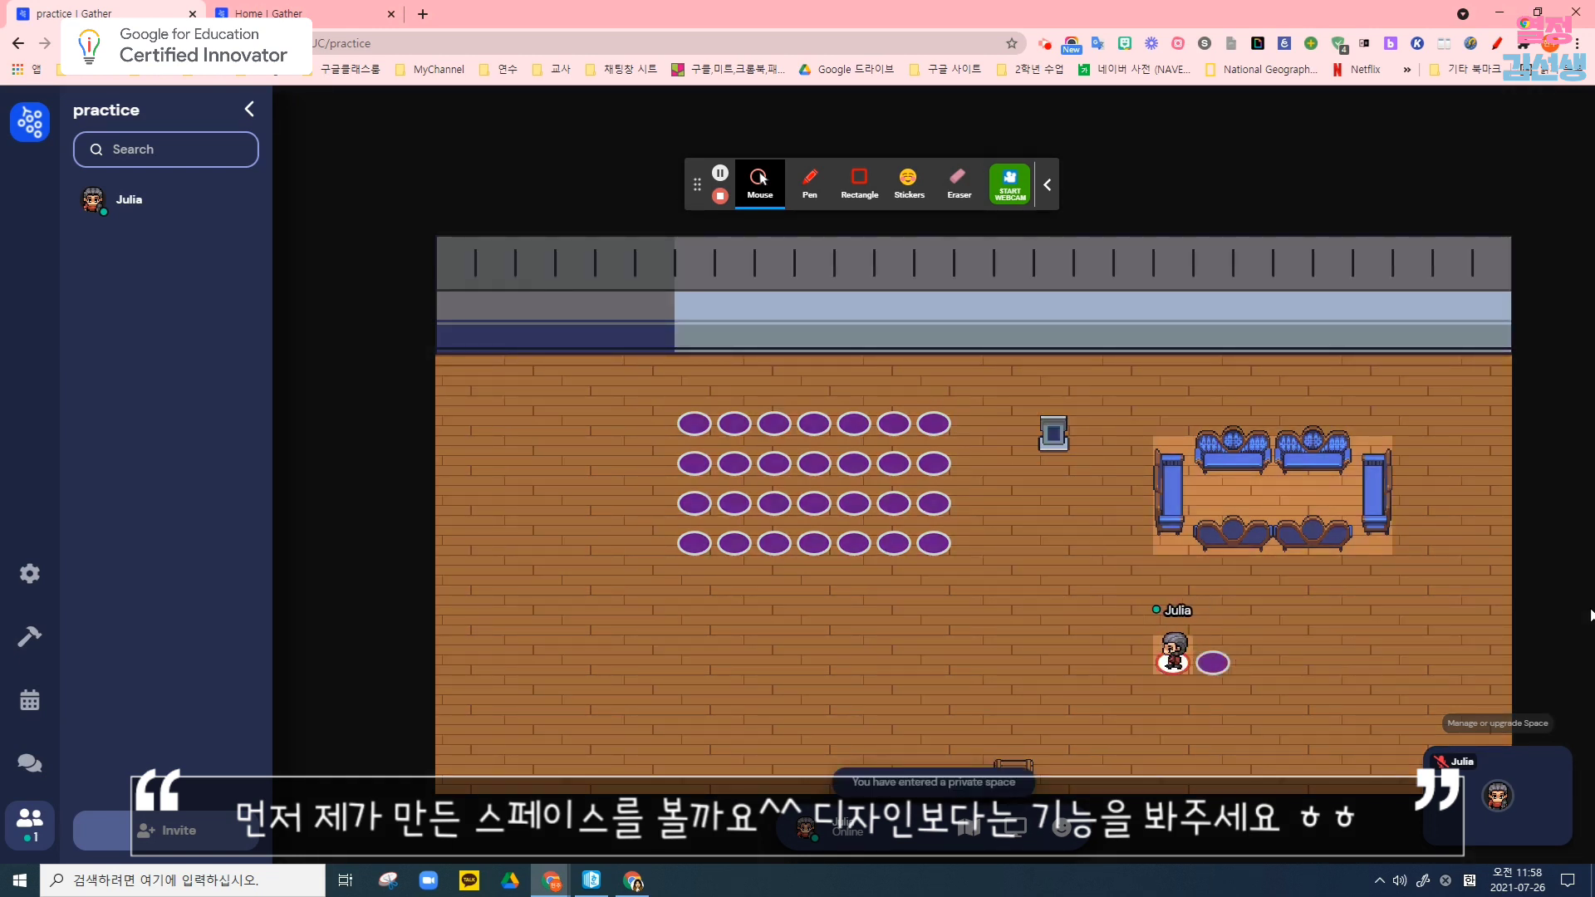
{"action": "key", "text": "Right"}
Walk the avatar away from the pair of circles and through the door below the podium
{"action": "key", "text": "Left"}
{"action": "key", "text": "Left"}
{"action": "key", "text": "Left"}
{"action": "key", "text": "Left"}
{"action": "key", "text": "Left"}
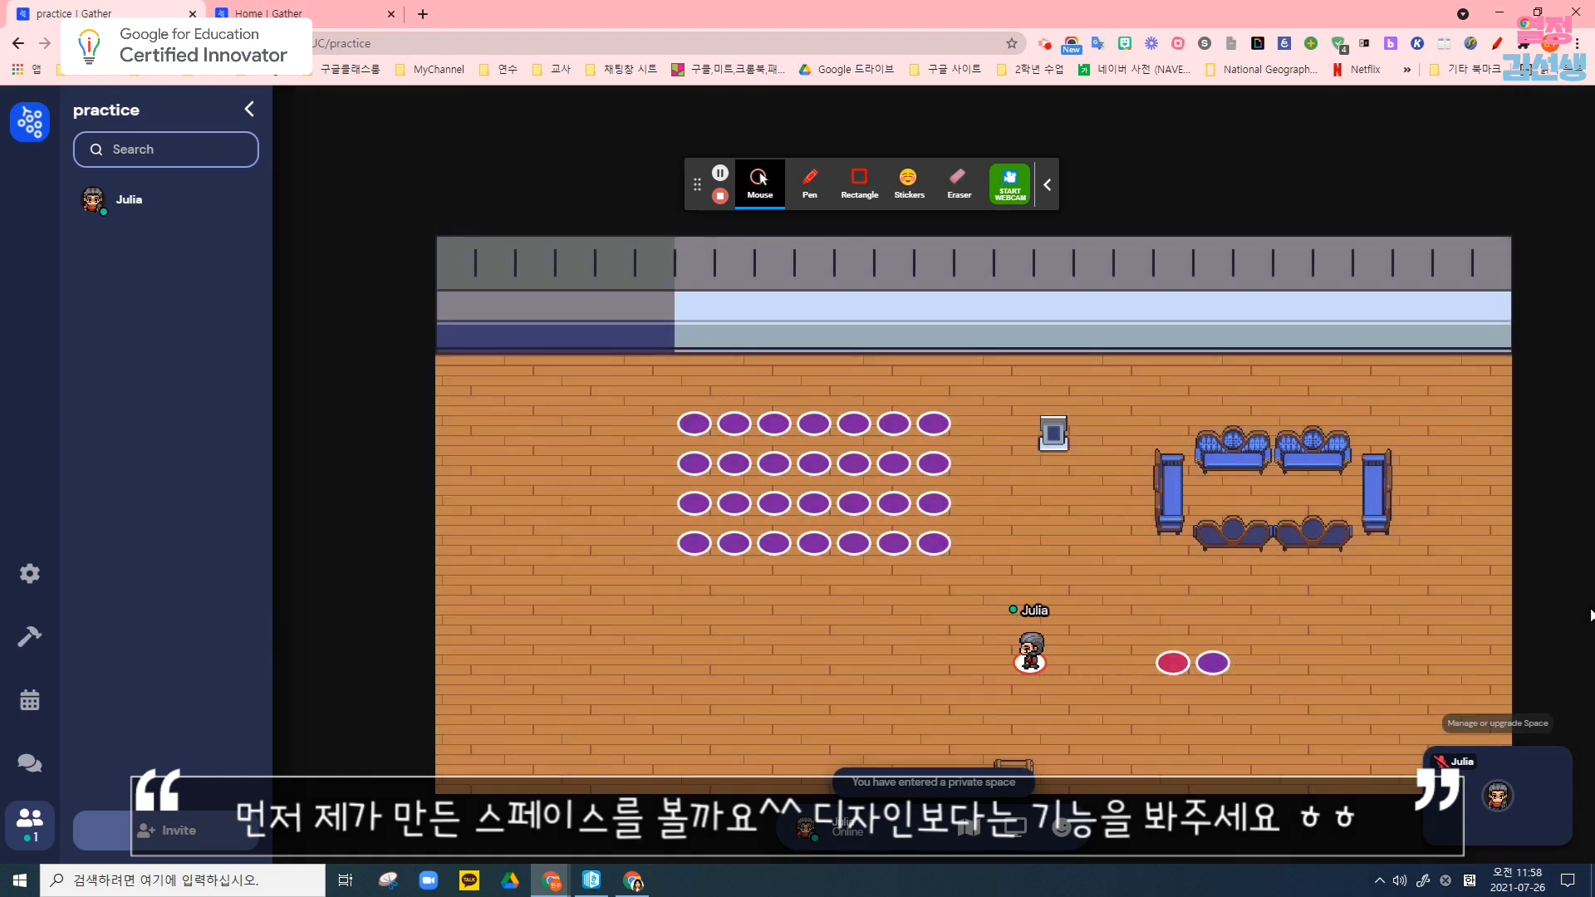
{"action": "key", "text": "Down"}
{"action": "key", "text": "Down"}
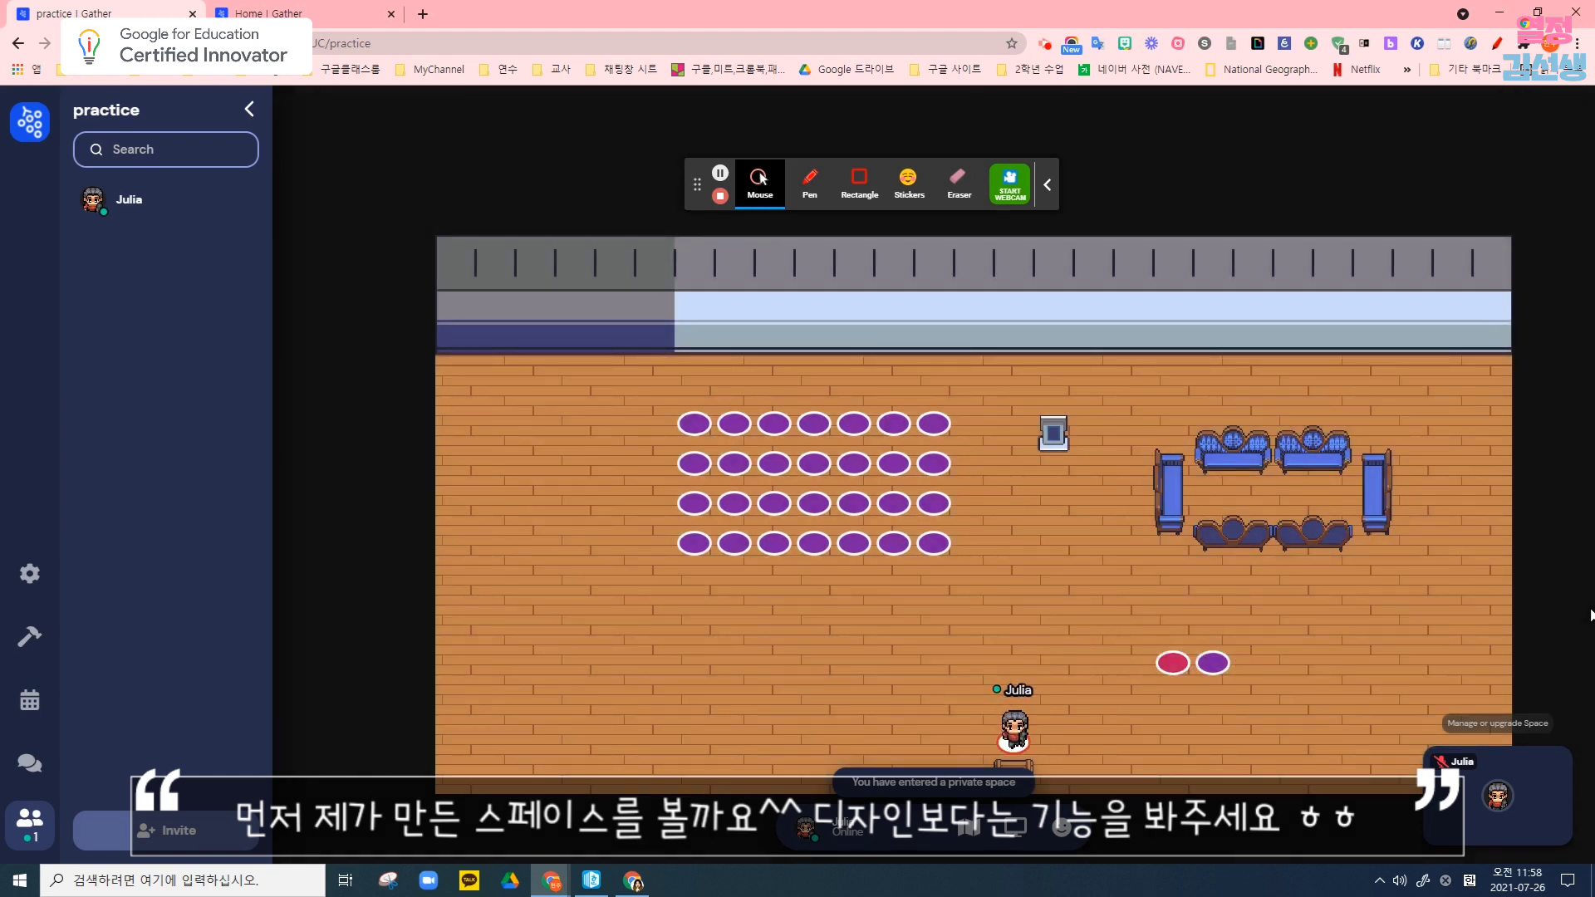
{"action": "key", "text": "Down"}
Walk the avatar westward across the empty wooden-floored room beyond the door
{"action": "key", "text": "Left"}
{"action": "key", "text": "Left"}
{"action": "key", "text": "Left"}
{"action": "key", "text": "Left"}
{"action": "key", "text": "Left"}
{"action": "key", "text": "Left"}
{"action": "key", "text": "Left"}
{"action": "key", "text": "Left"}
{"action": "key", "text": "Left"}
{"action": "key", "text": "Left"}
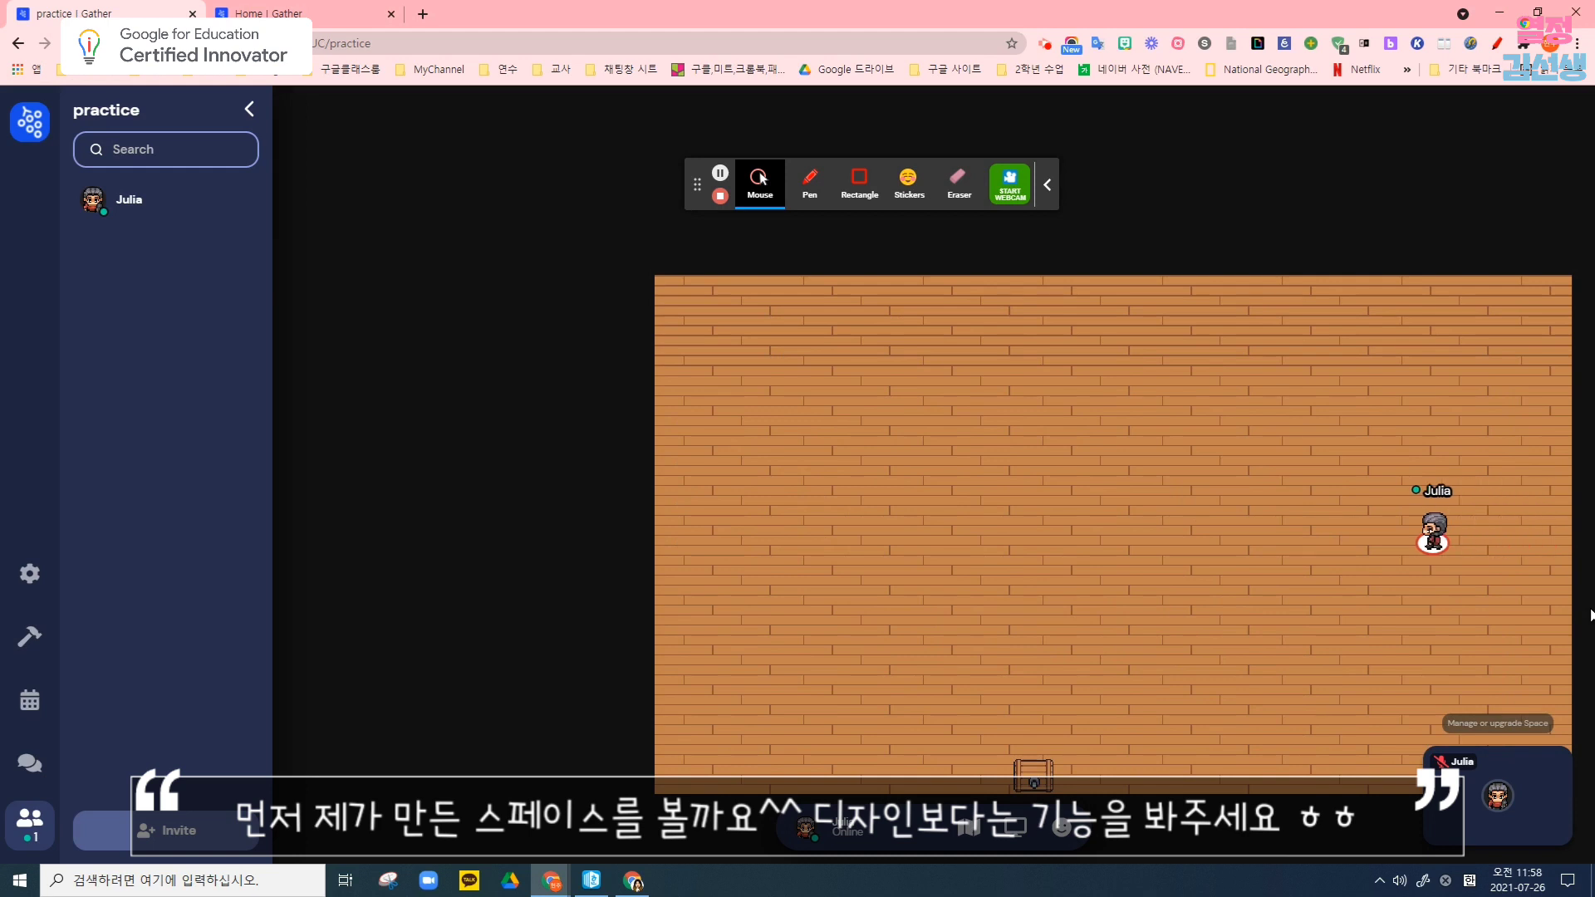
{"action": "key", "text": "Left"}
{"action": "key", "text": "Left"}
{"action": "key", "text": "Left"}
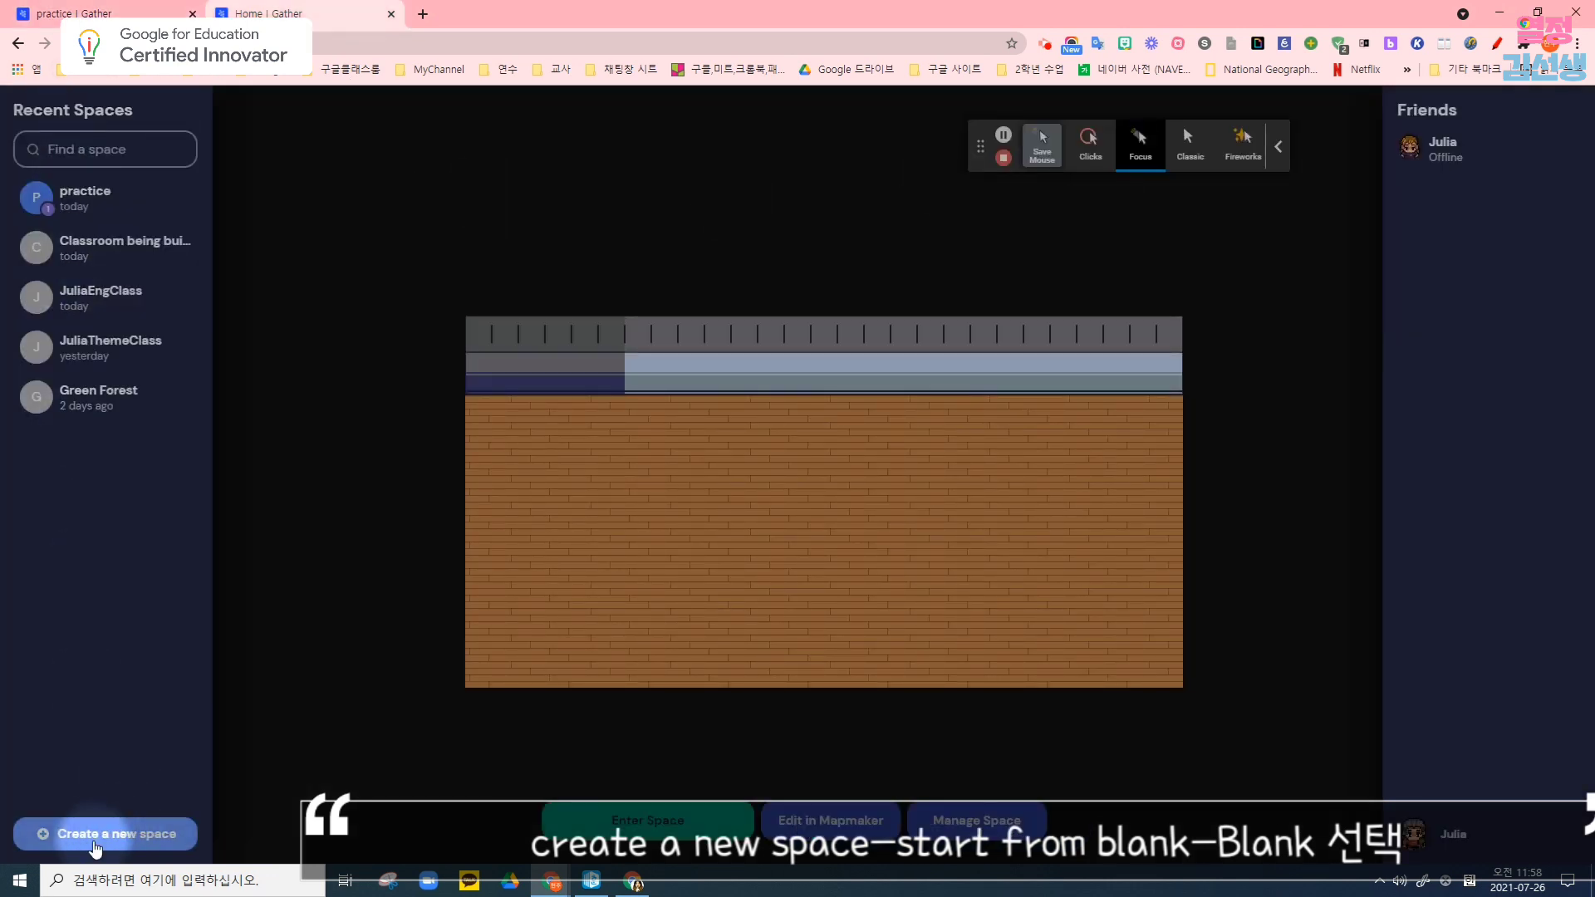
Start creating a new space from the Blank (Start from Scratch) template
{"action": "left_click", "coordinate": [95, 848]}
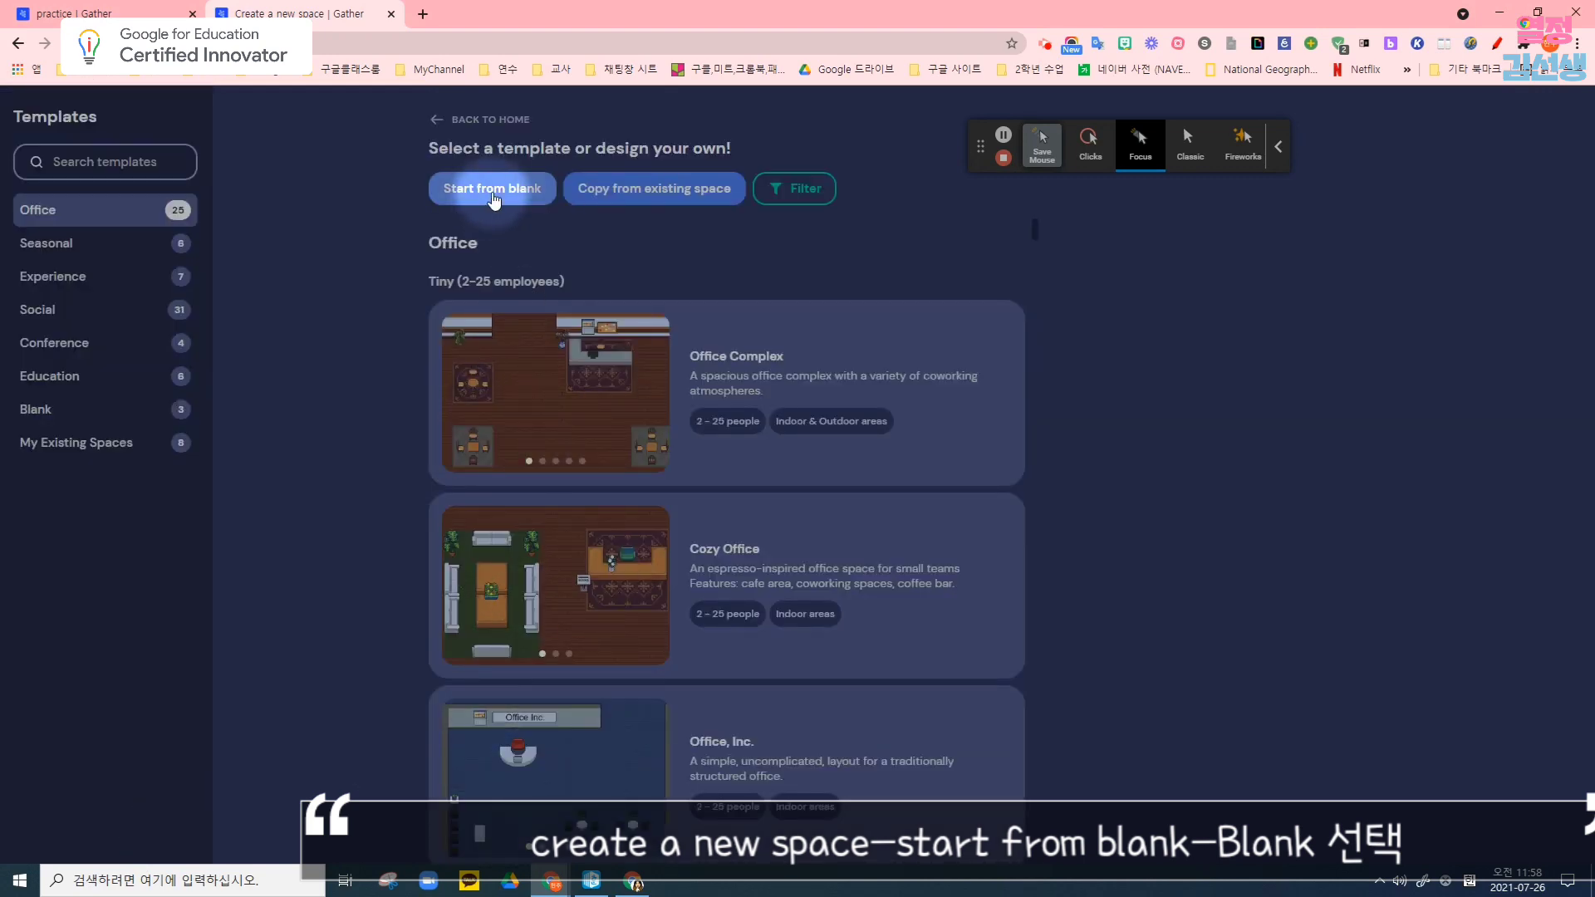
{"action": "left_click", "coordinate": [494, 199]}
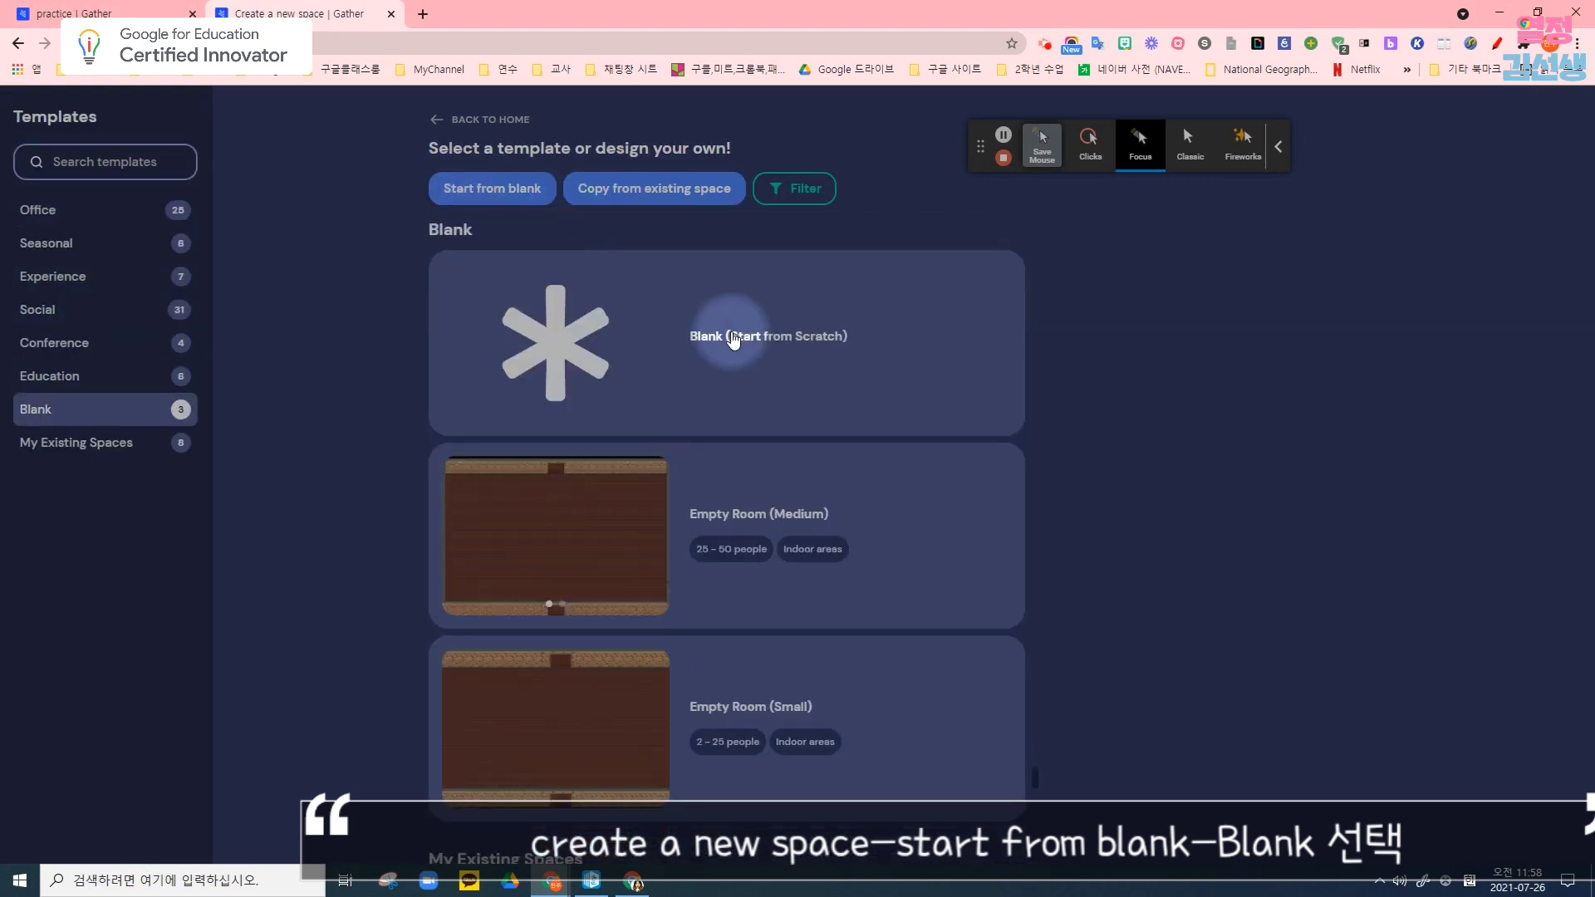
{"action": "left_click", "coordinate": [733, 339]}
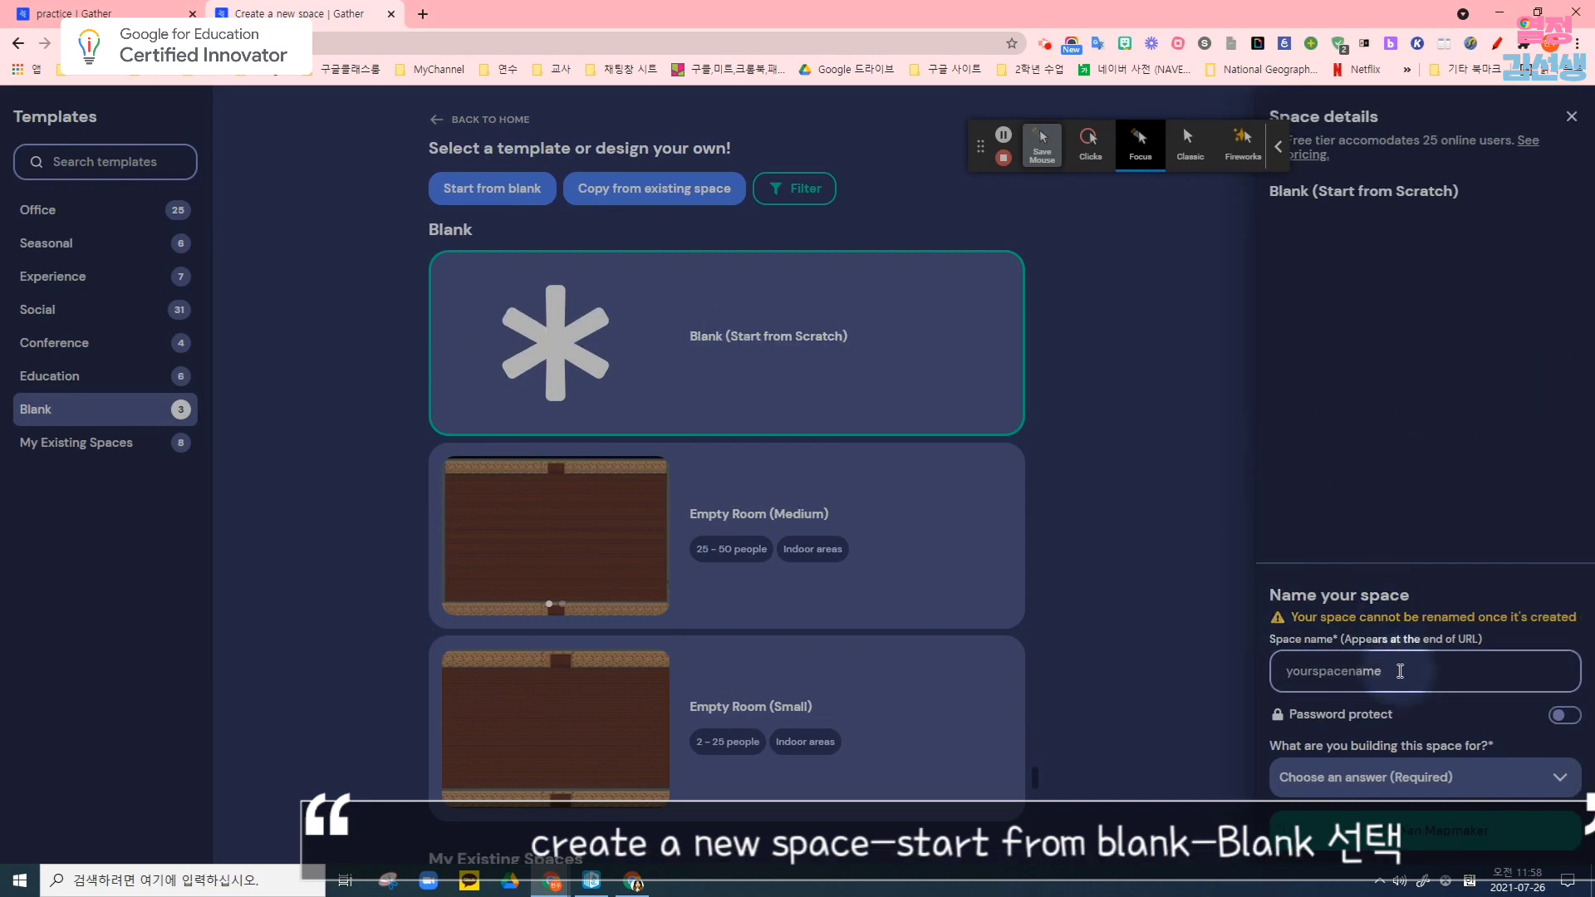
Name the space "test", set its purpose to Educators and students, and open it in Mapmaker
{"action": "left_click", "coordinate": [1400, 671]}
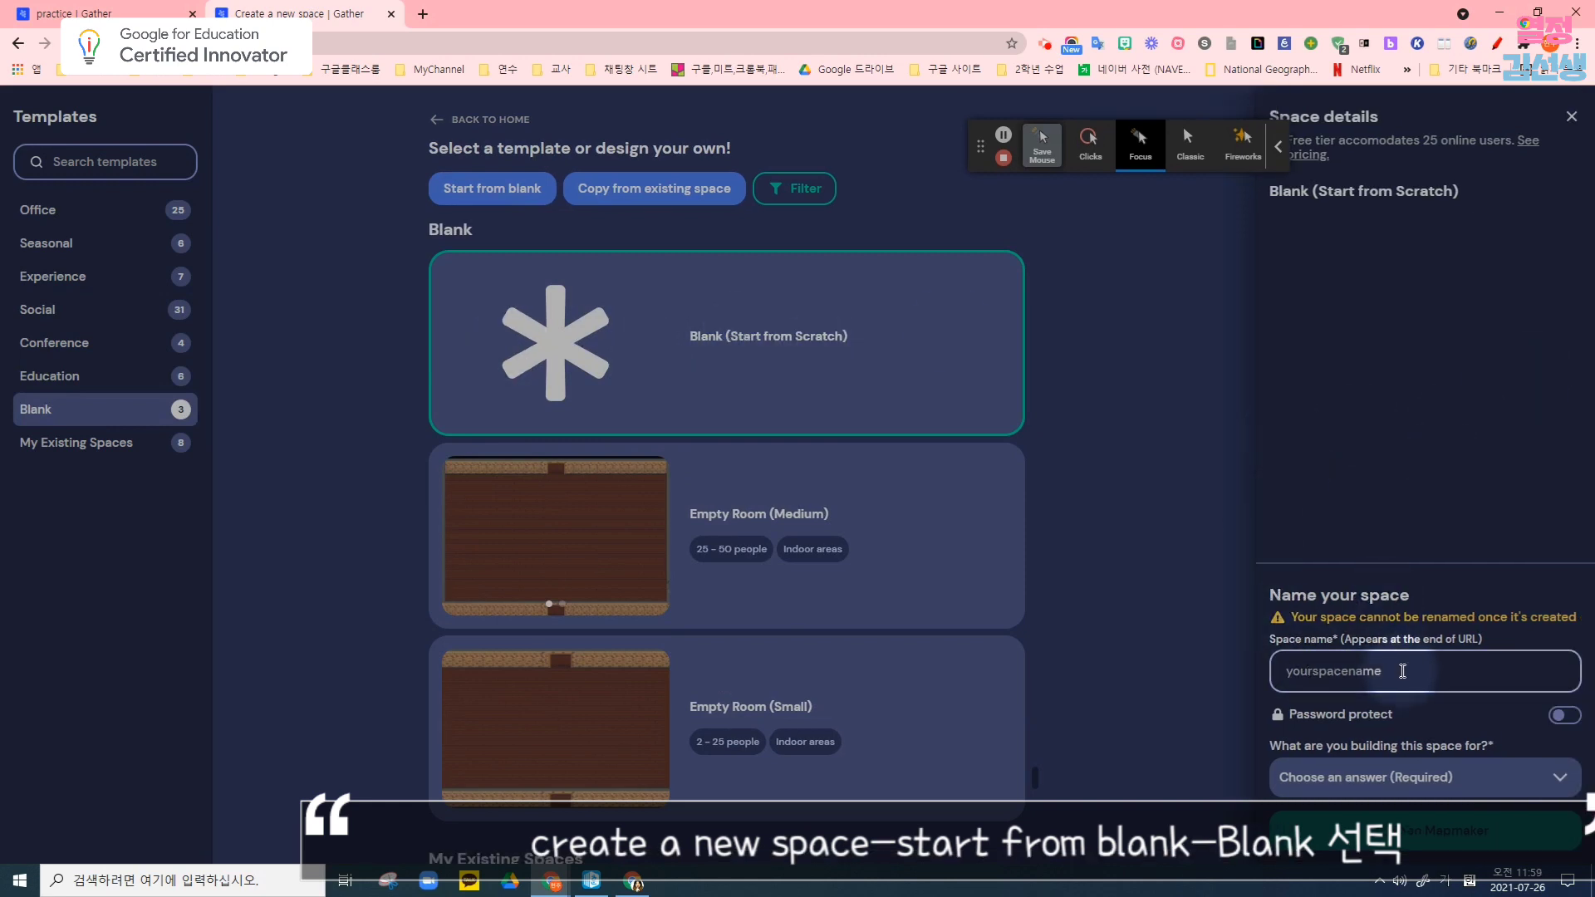
{"action": "type", "text": "test"}
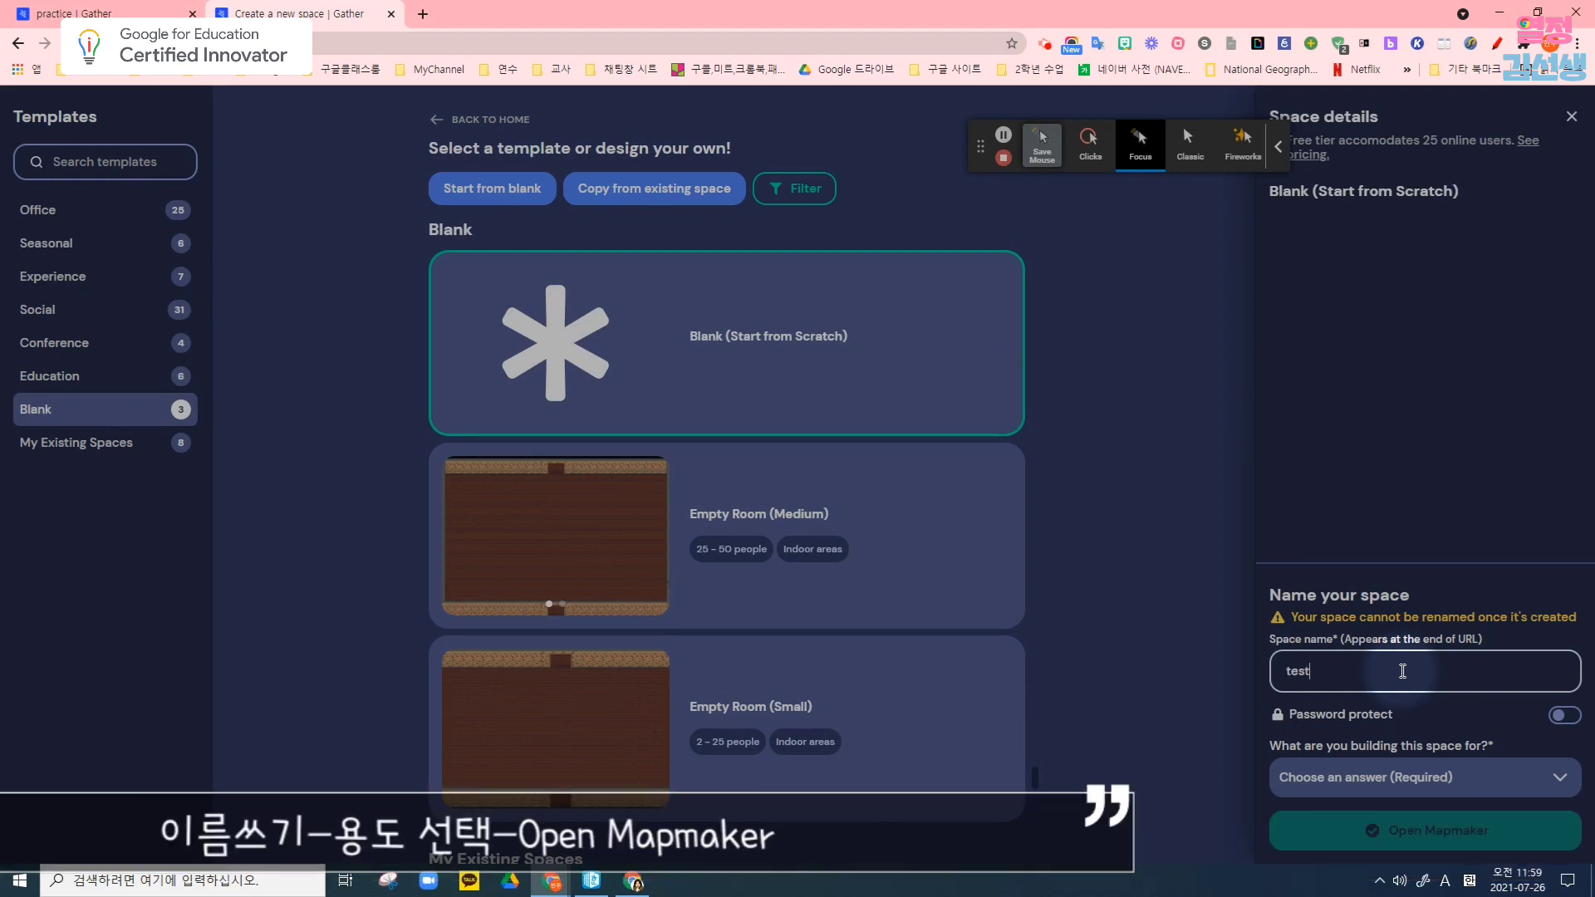
{"action": "left_click", "coordinate": [1432, 782]}
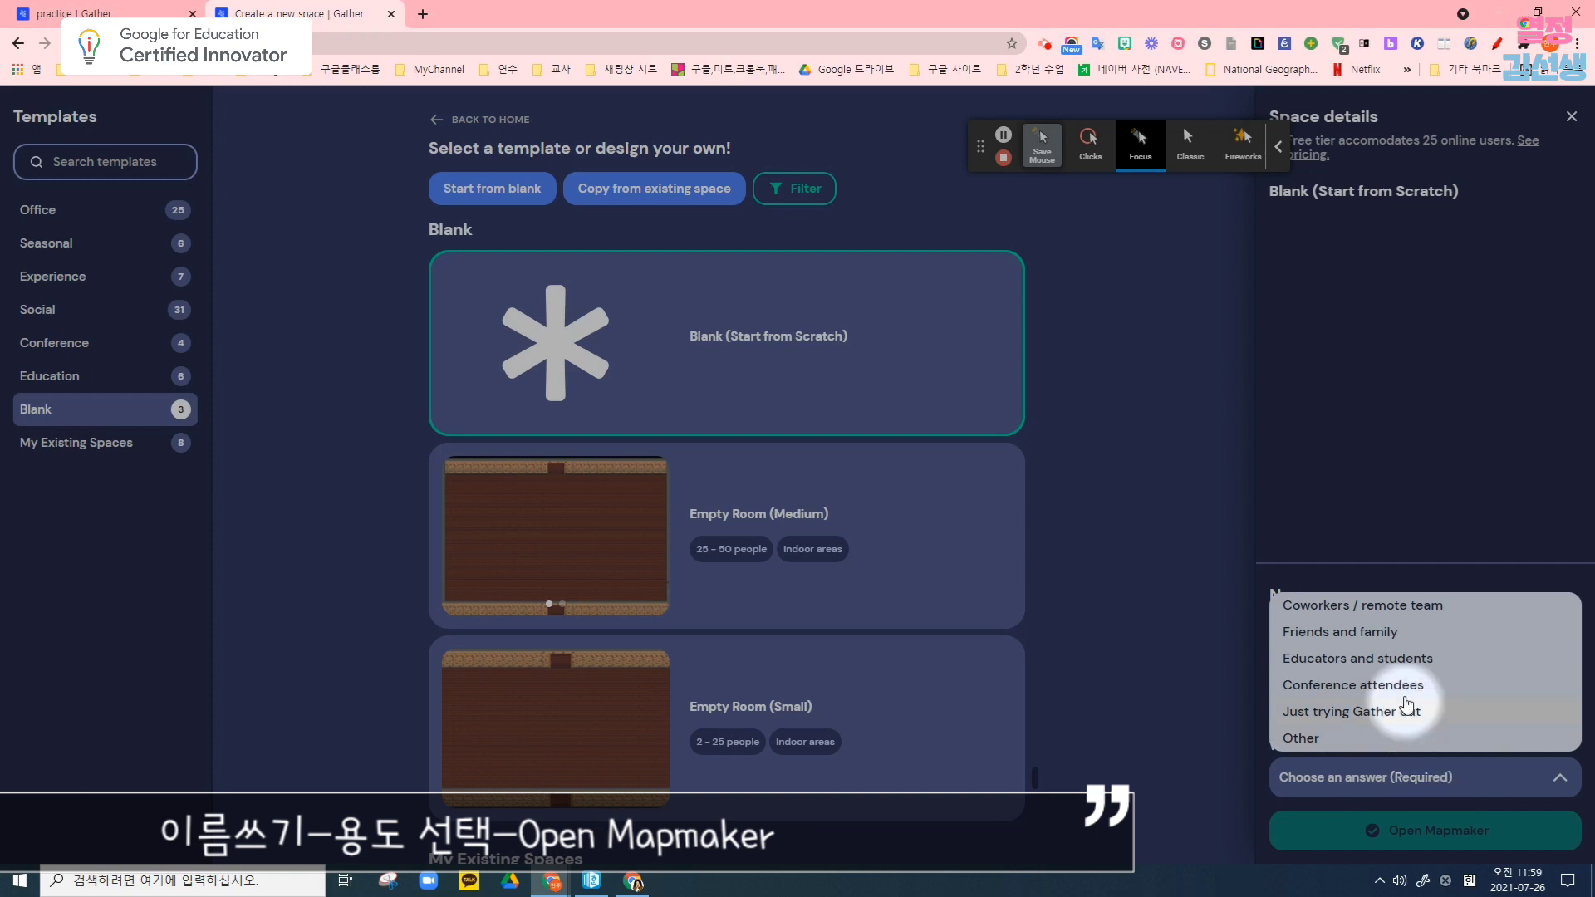
{"action": "left_click", "coordinate": [1406, 661]}
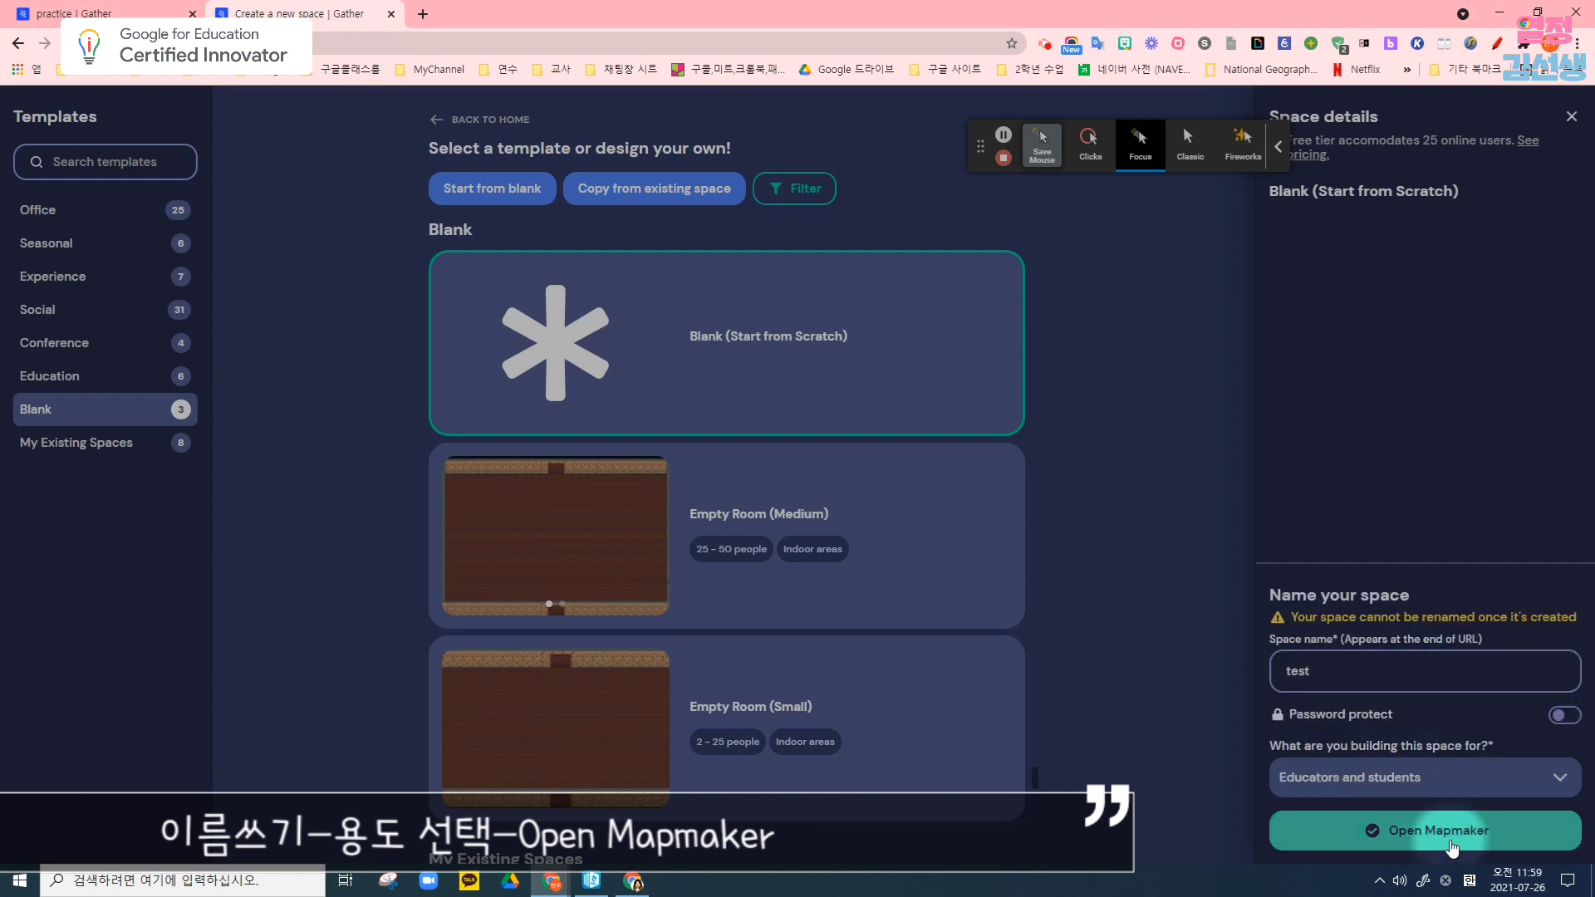
{"action": "left_click", "coordinate": [1452, 846]}
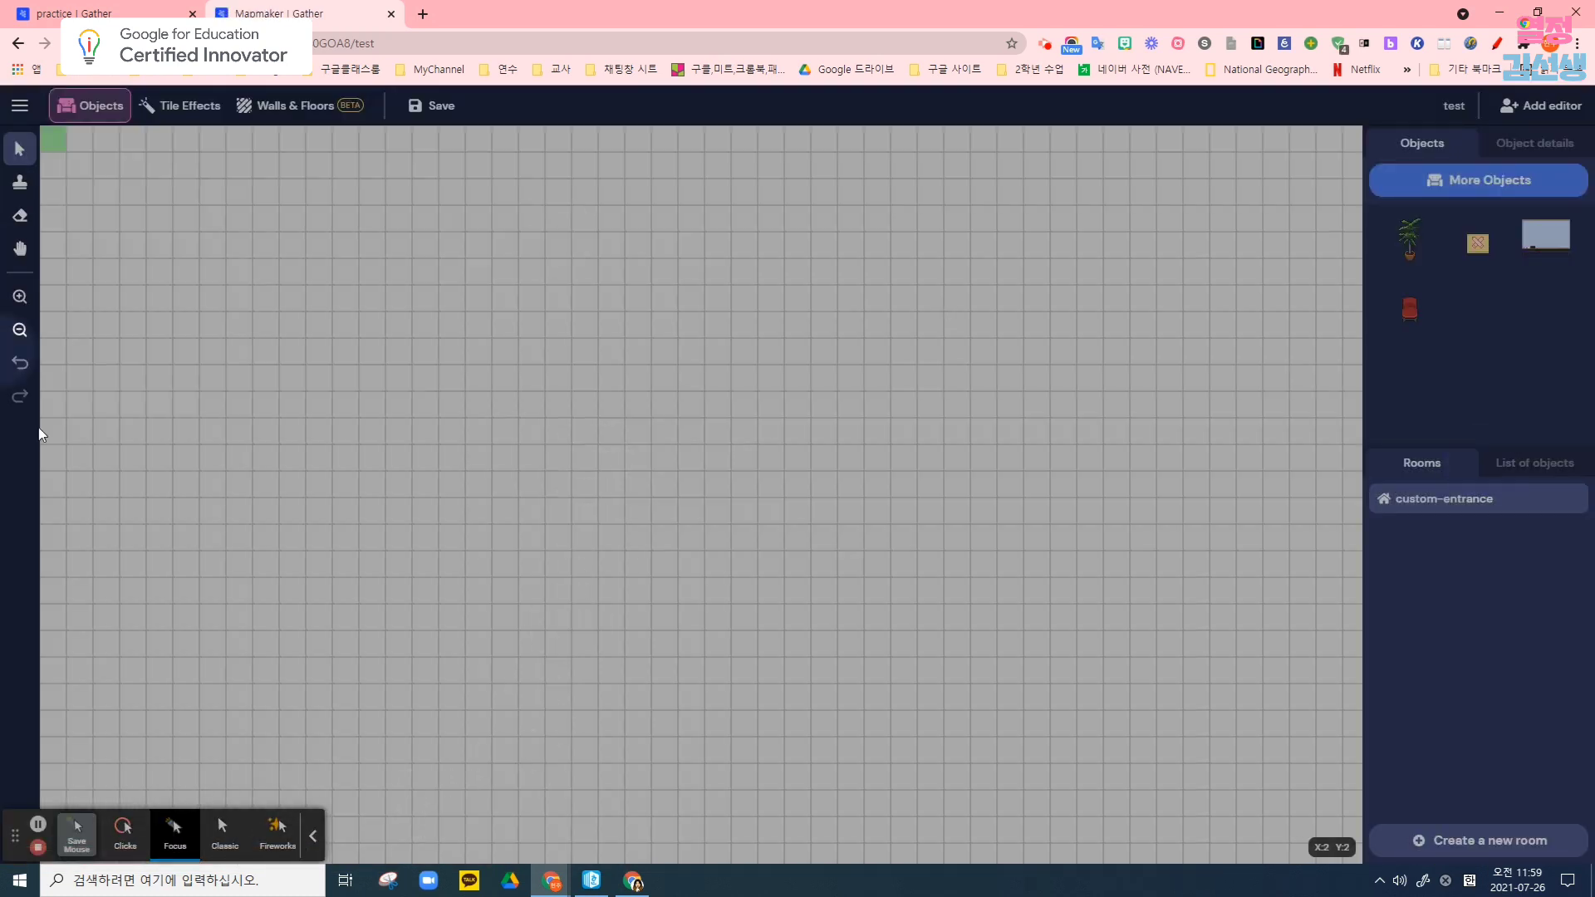
{"action": "left_click", "coordinate": [74, 833]}
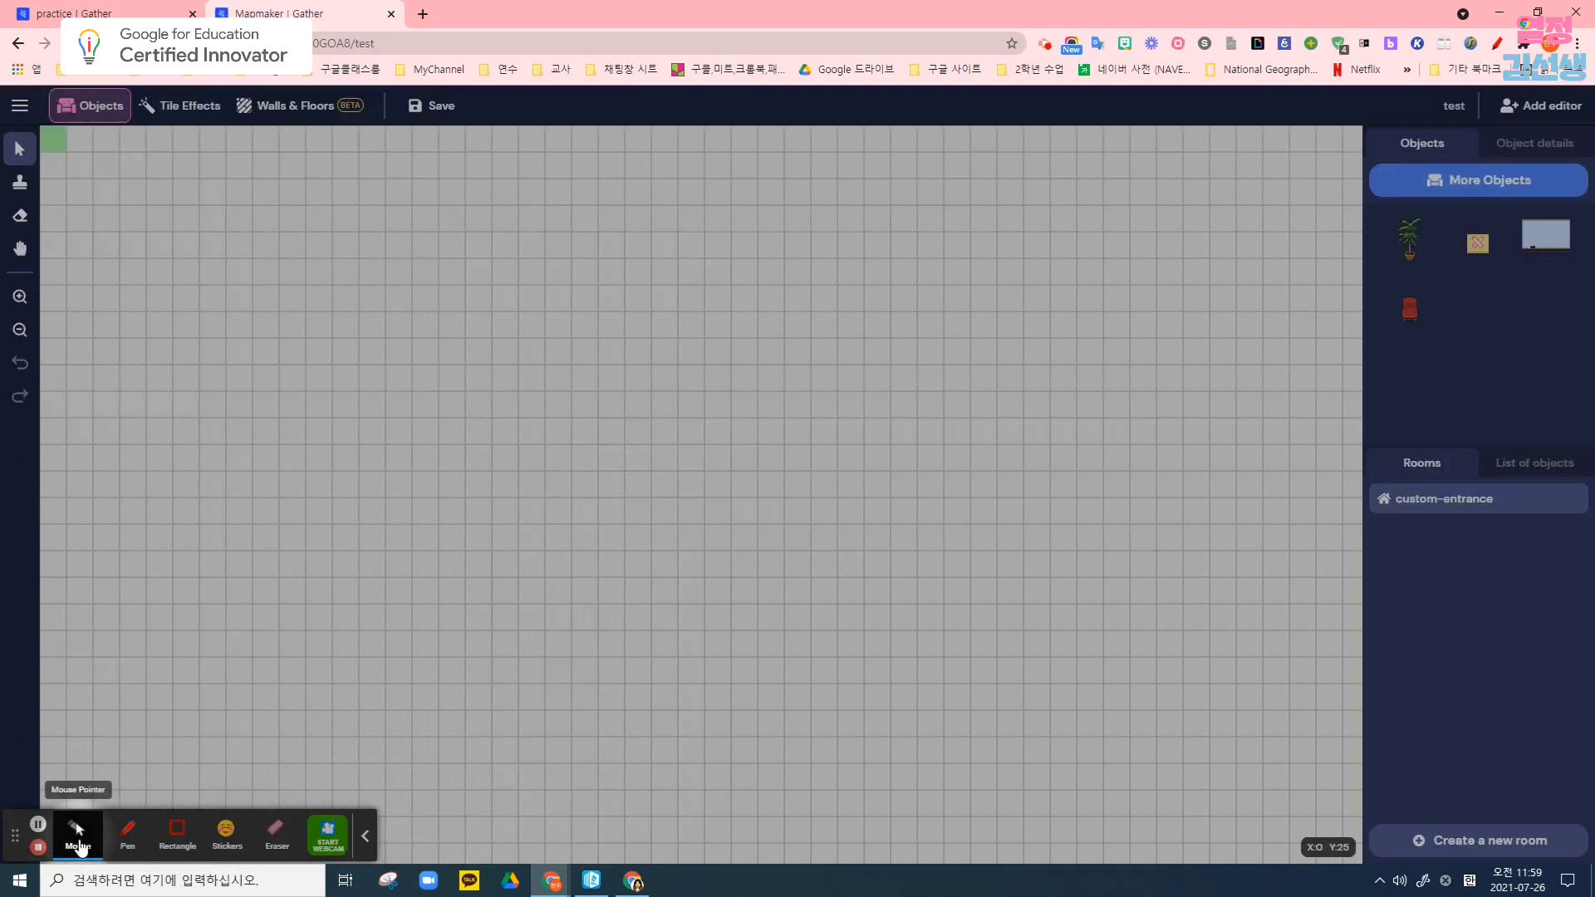
{"action": "left_click", "coordinate": [125, 835]}
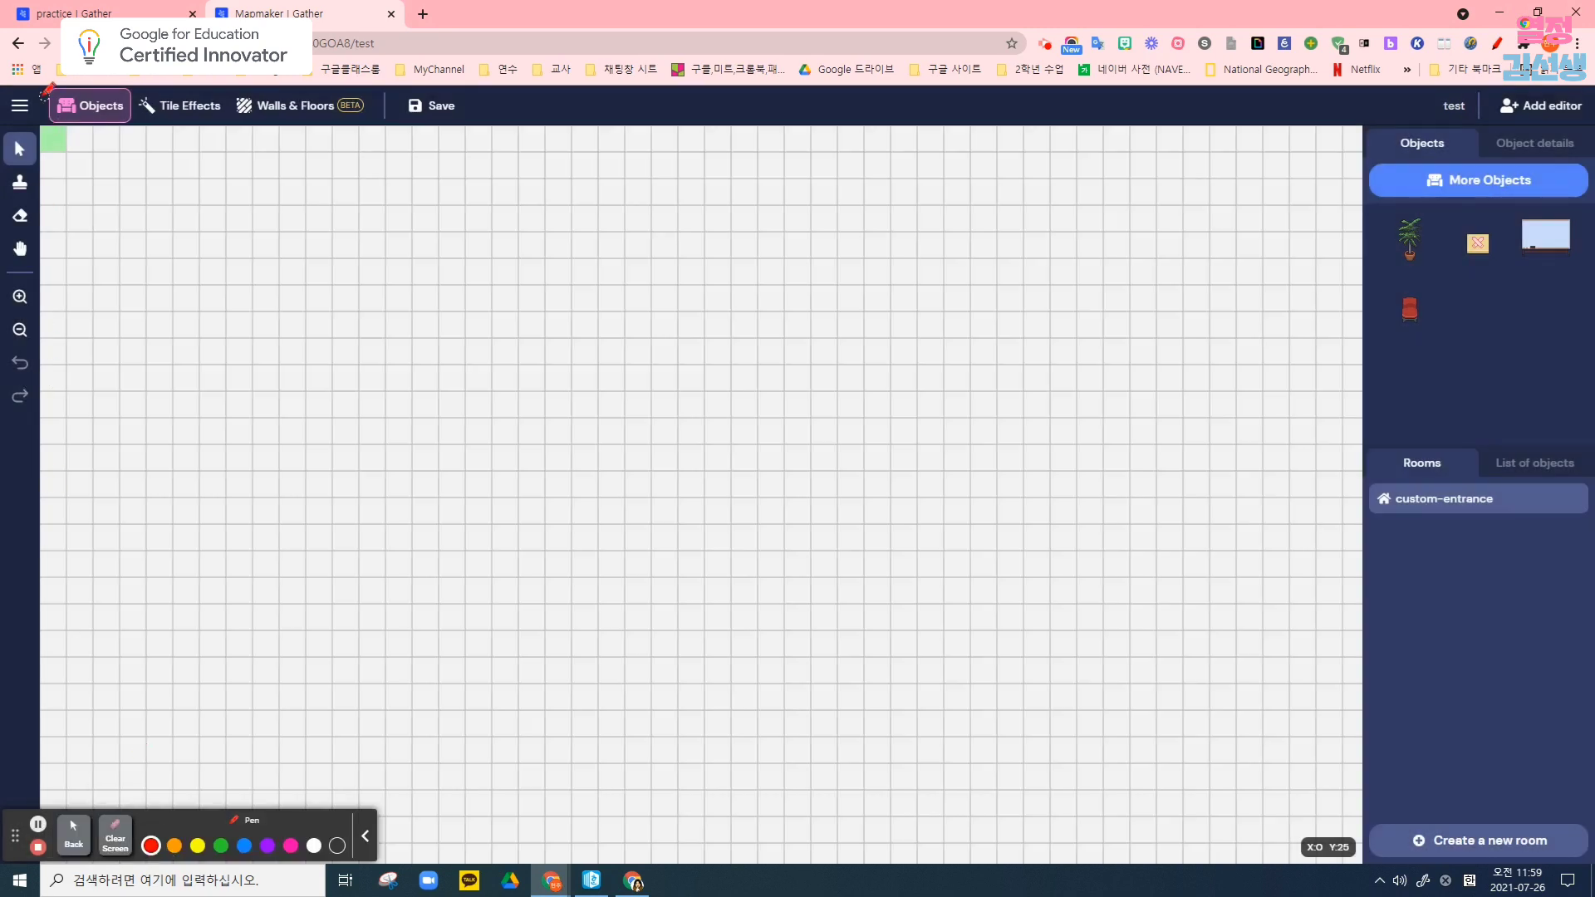
{"action": "mouse_move", "coordinate": [48, 87]}
{"action": "left_mouse_down"}
{"action": "mouse_move", "coordinate": [20, 96]}
{"action": "mouse_move", "coordinate": [6, 391]}
{"action": "mouse_move", "coordinate": [90, 372]}
{"action": "mouse_move", "coordinate": [84, 117]}
{"action": "mouse_move", "coordinate": [23, 85]}
{"action": "left_mouse_up"}
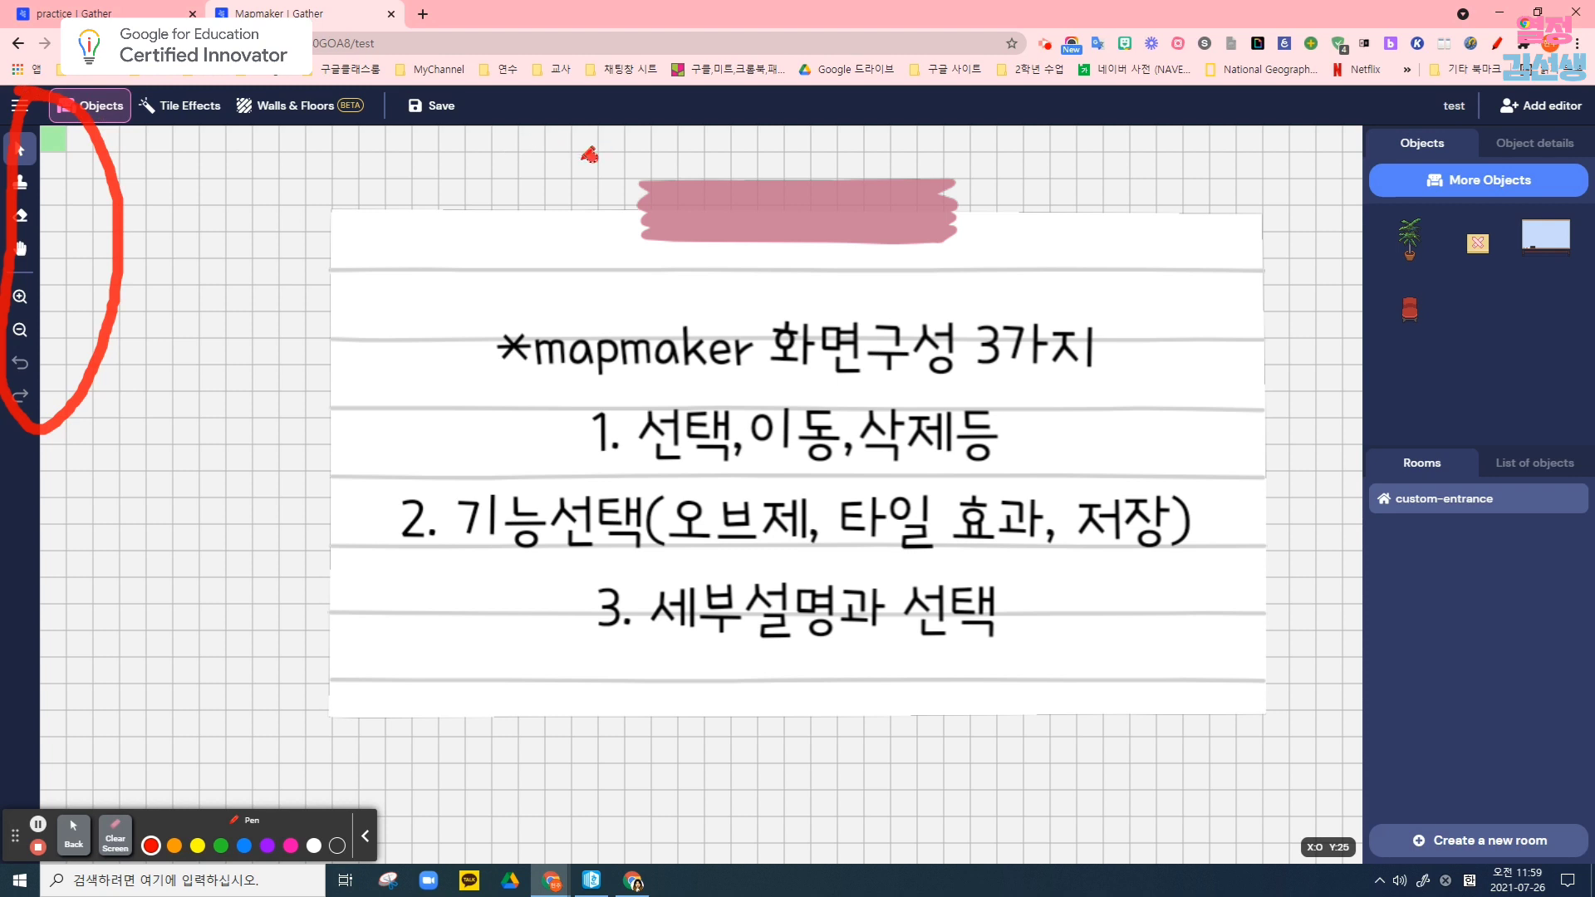
{"action": "mouse_move", "coordinate": [593, 157]}
{"action": "left_mouse_down"}
{"action": "mouse_move", "coordinate": [212, 174]}
{"action": "mouse_move", "coordinate": [26, 98]}
{"action": "left_mouse_up"}
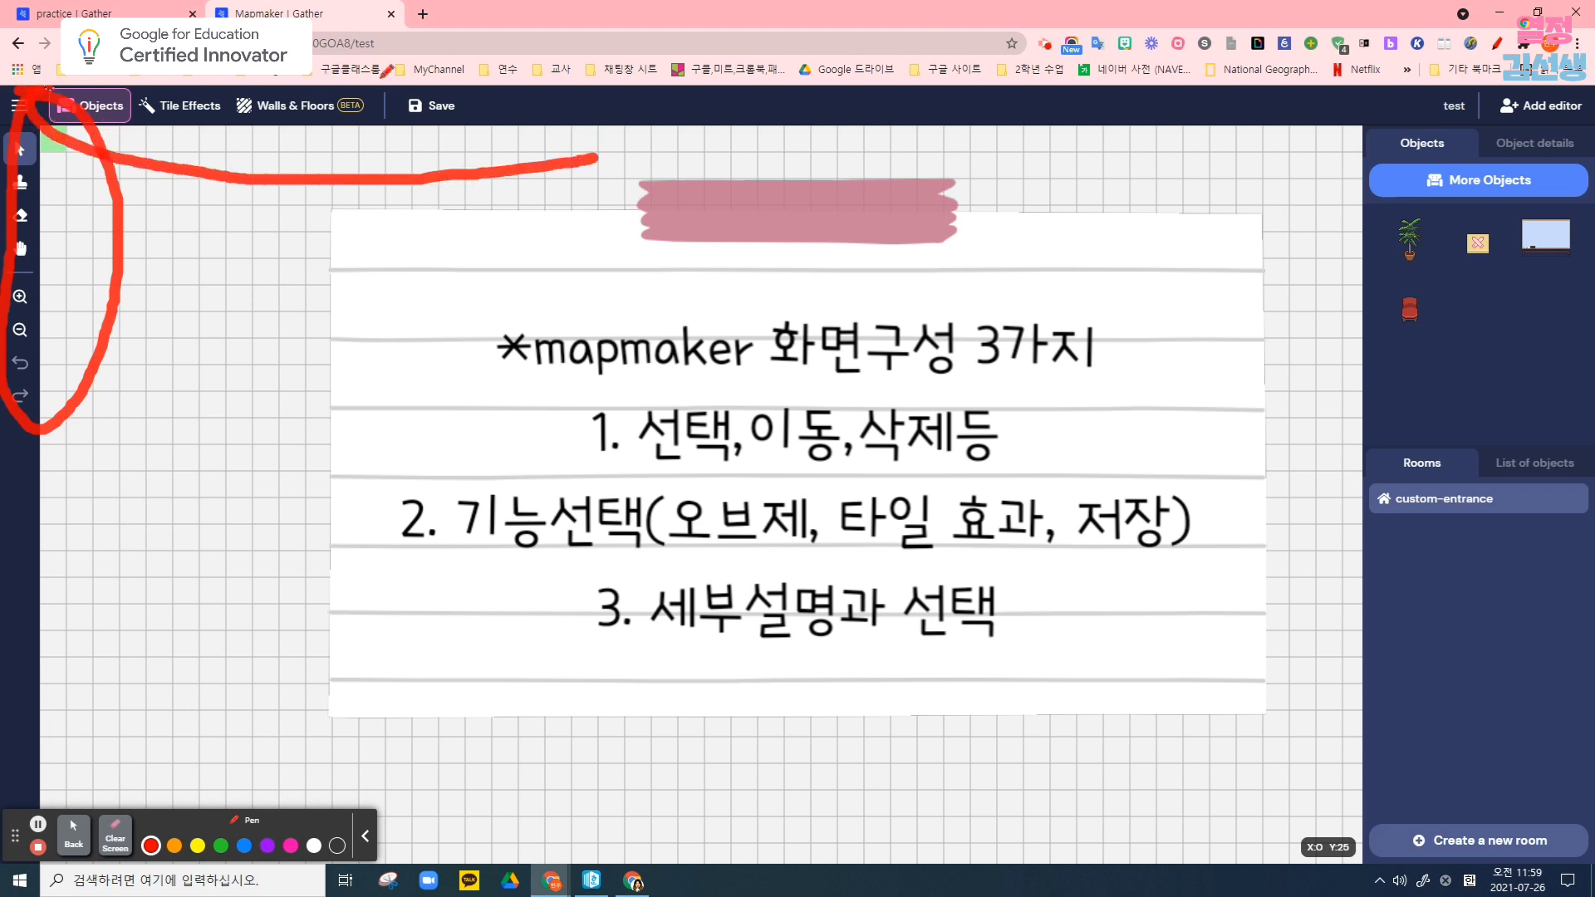
{"action": "mouse_move", "coordinate": [381, 78]}
{"action": "left_mouse_down"}
{"action": "mouse_move", "coordinate": [571, 133]}
{"action": "mouse_move", "coordinate": [555, 165]}
{"action": "left_mouse_up"}
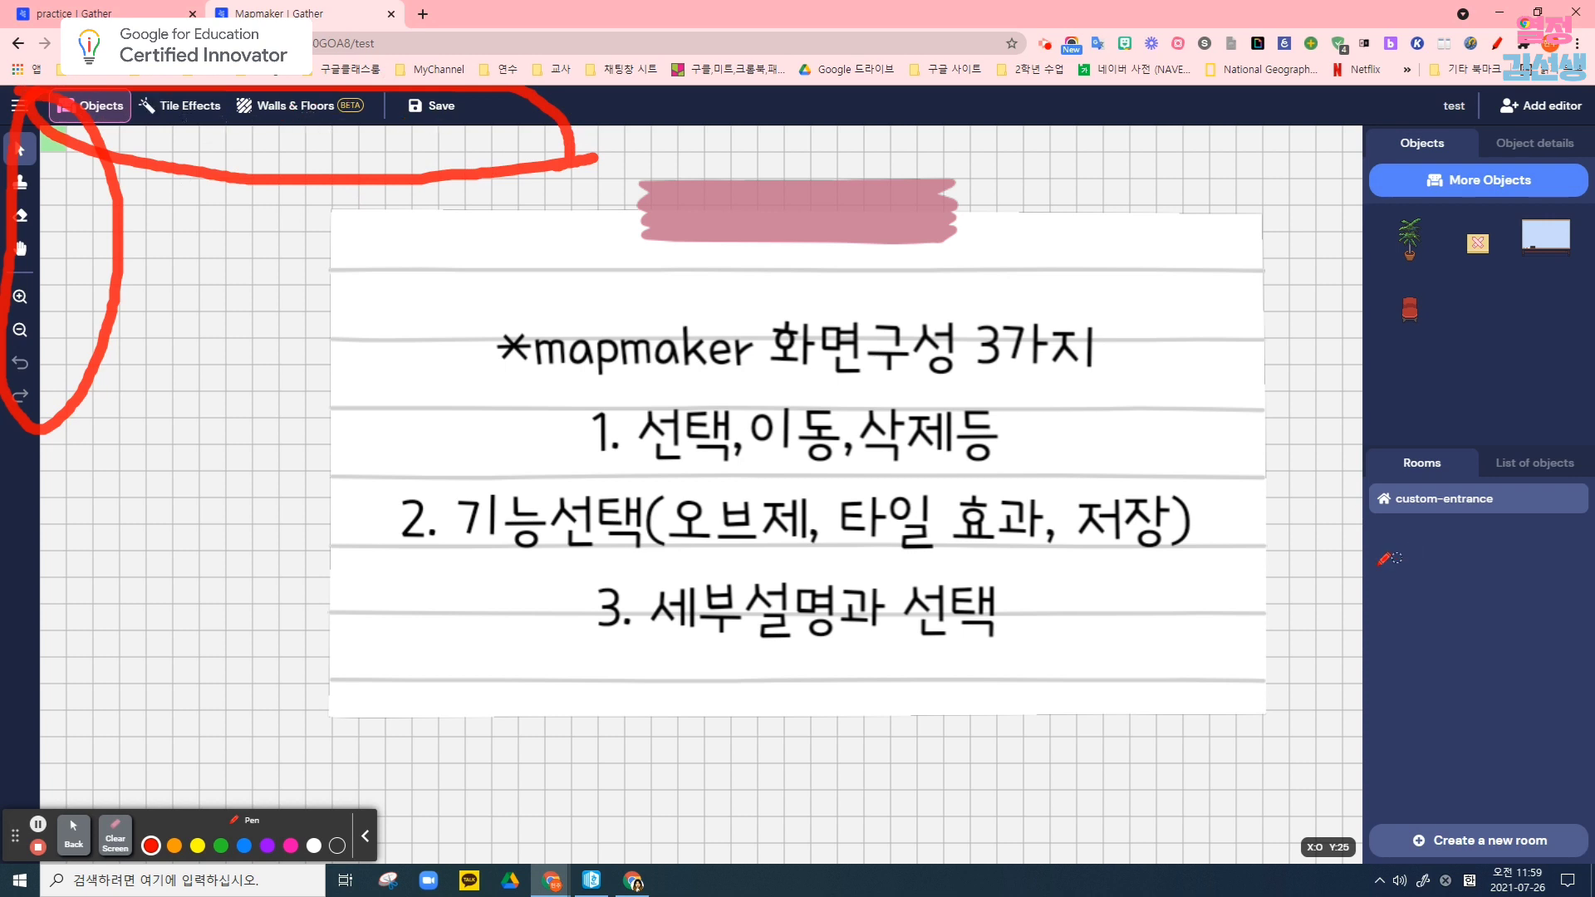
{"action": "mouse_move", "coordinate": [1469, 580]}
{"action": "left_mouse_down"}
{"action": "mouse_move", "coordinate": [1288, 397]}
{"action": "mouse_move", "coordinate": [1352, 146]}
{"action": "mouse_move", "coordinate": [1514, 121]}
{"action": "mouse_move", "coordinate": [1590, 164]}
{"action": "mouse_move", "coordinate": [1444, 578]}
{"action": "left_mouse_up"}
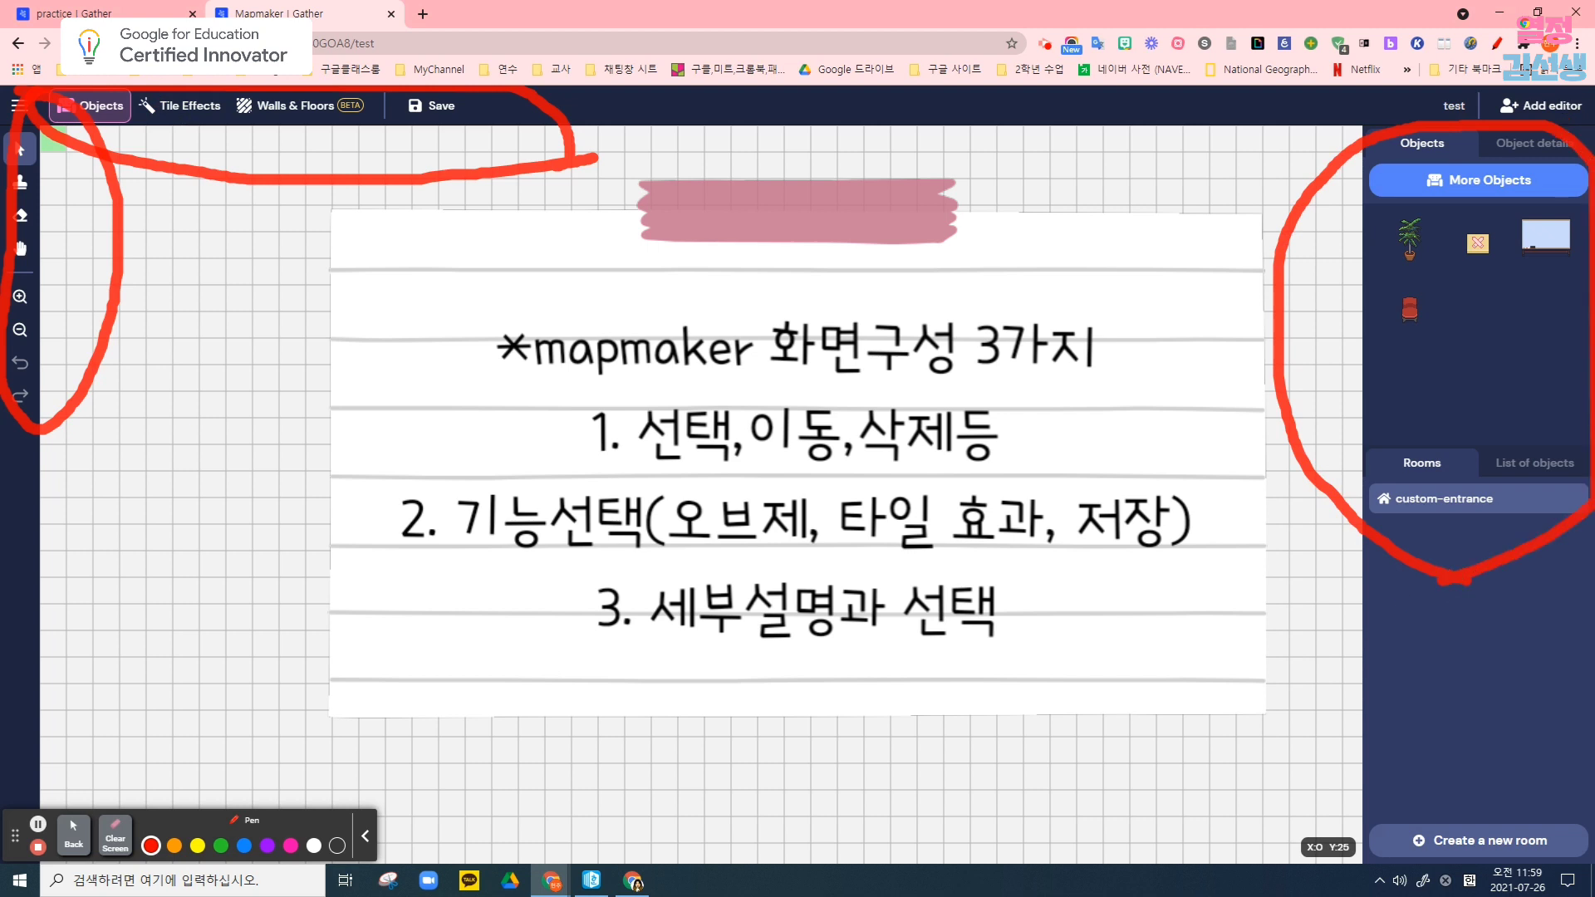
{"action": "left_click", "coordinate": [87, 295]}
{"action": "left_click", "coordinate": [287, 127]}
{"action": "left_click", "coordinate": [73, 830]}
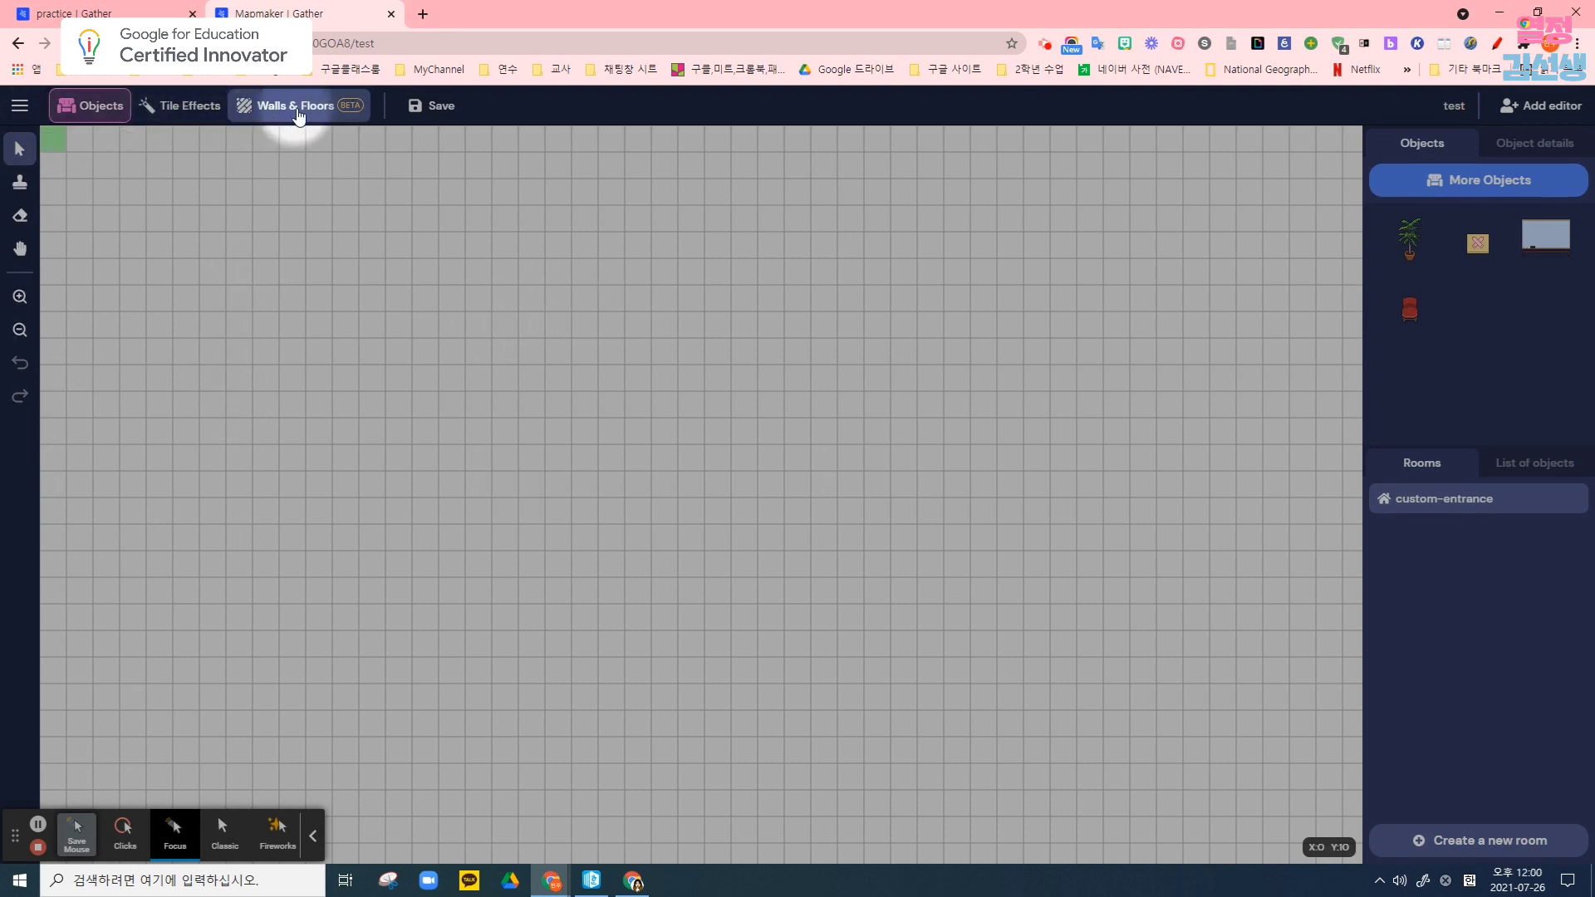
In Walls & Floors, accept the beta warning and stamp a rectangular light wood plank floor about 26 by 16 tiles
{"action": "left_click", "coordinate": [299, 108]}
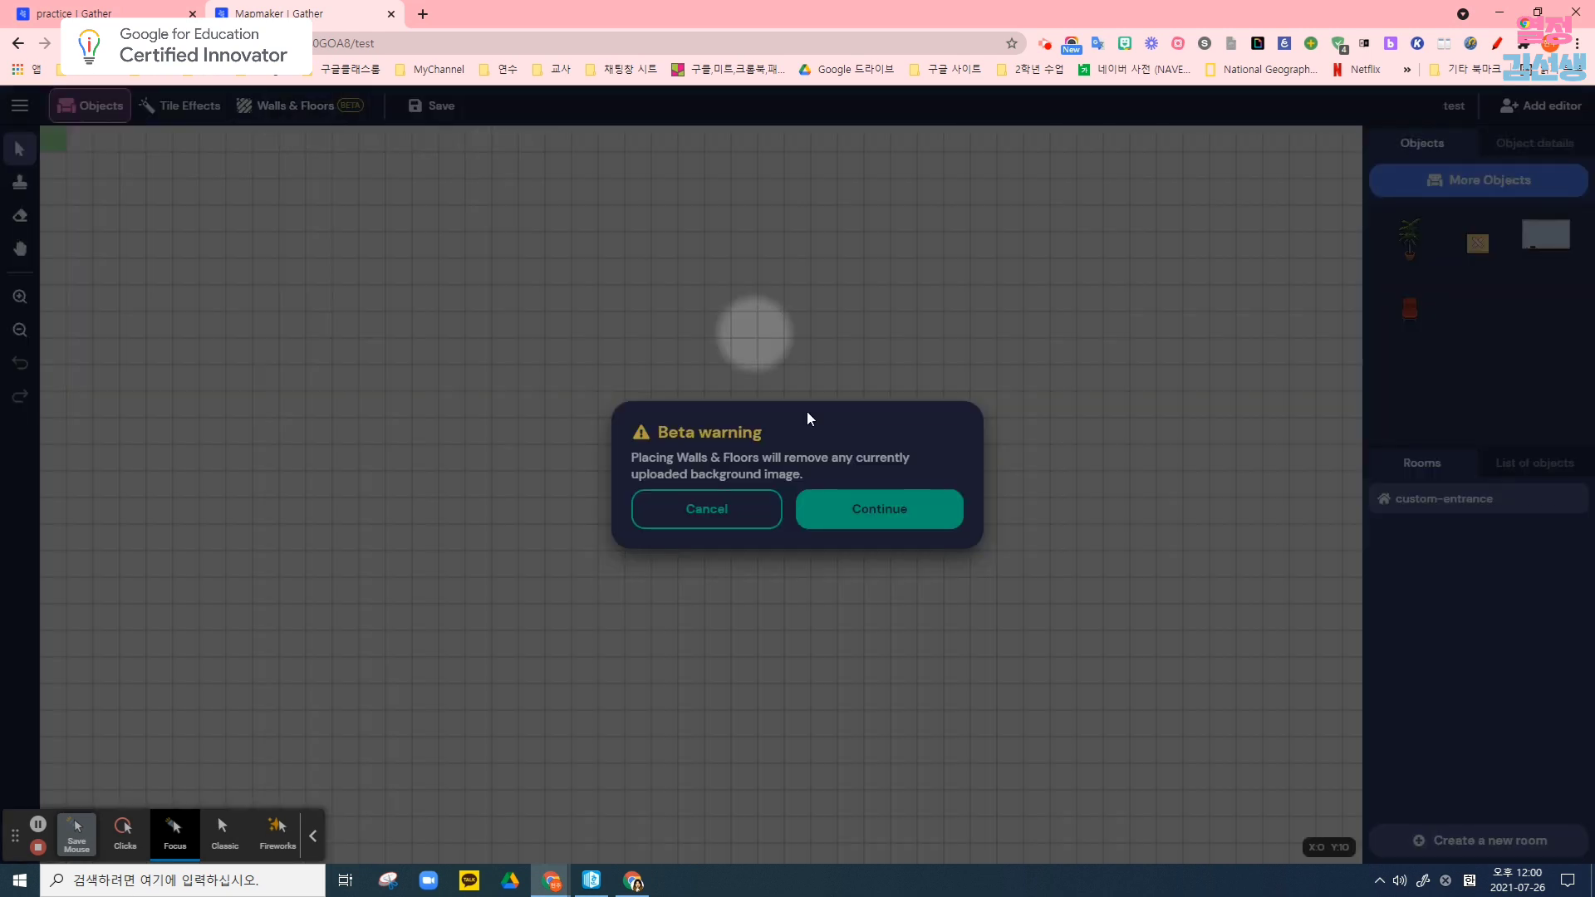
{"action": "left_click", "coordinate": [873, 510]}
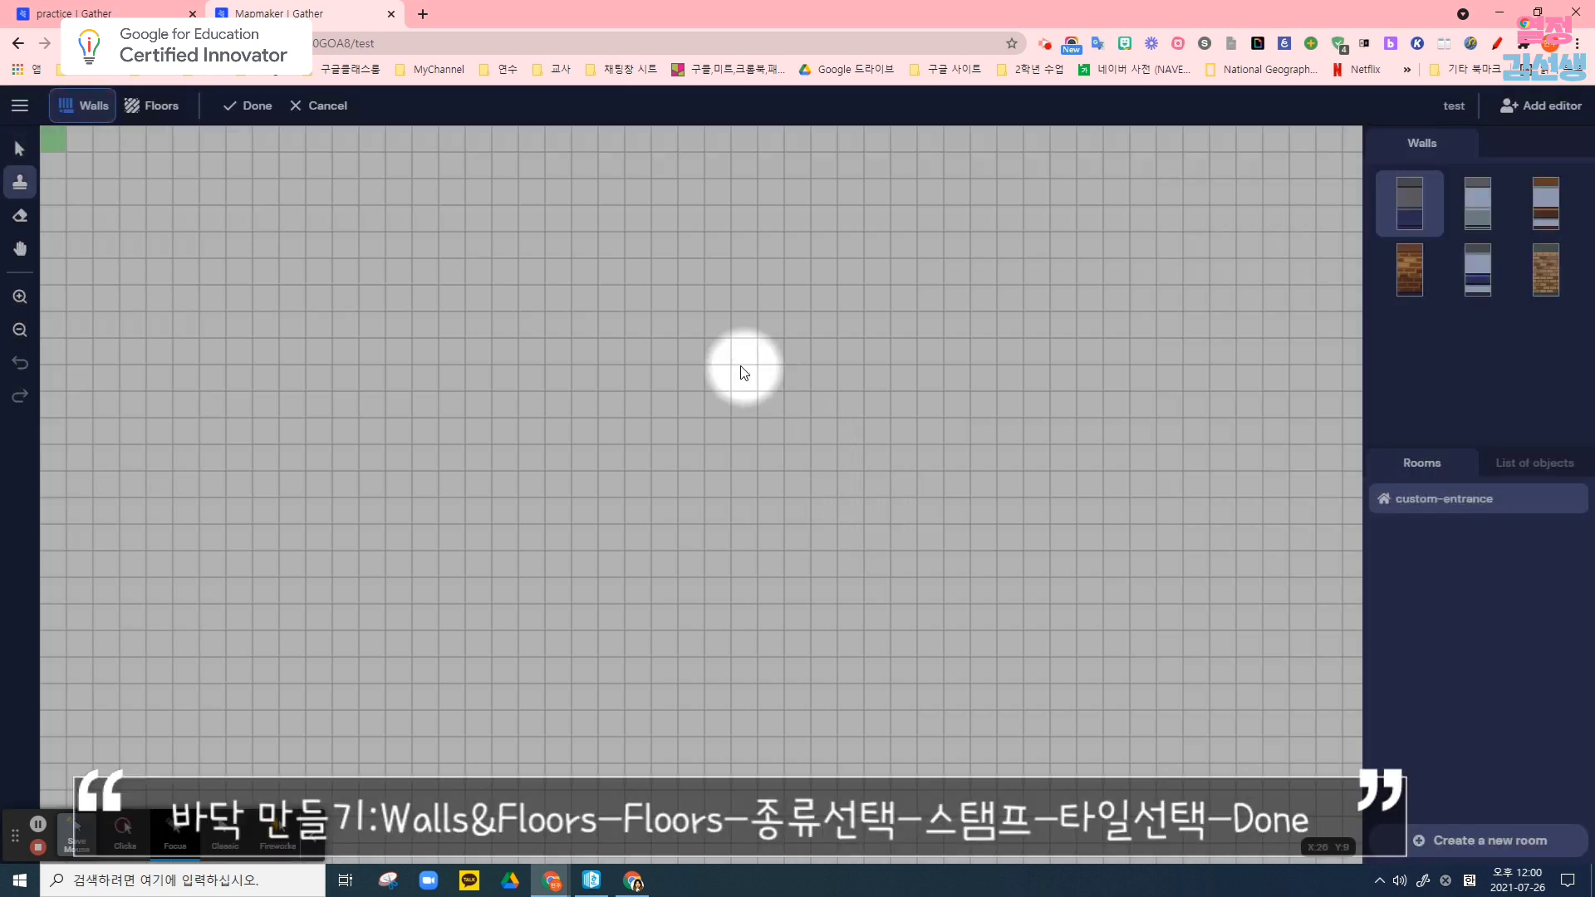
{"action": "left_click", "coordinate": [155, 105]}
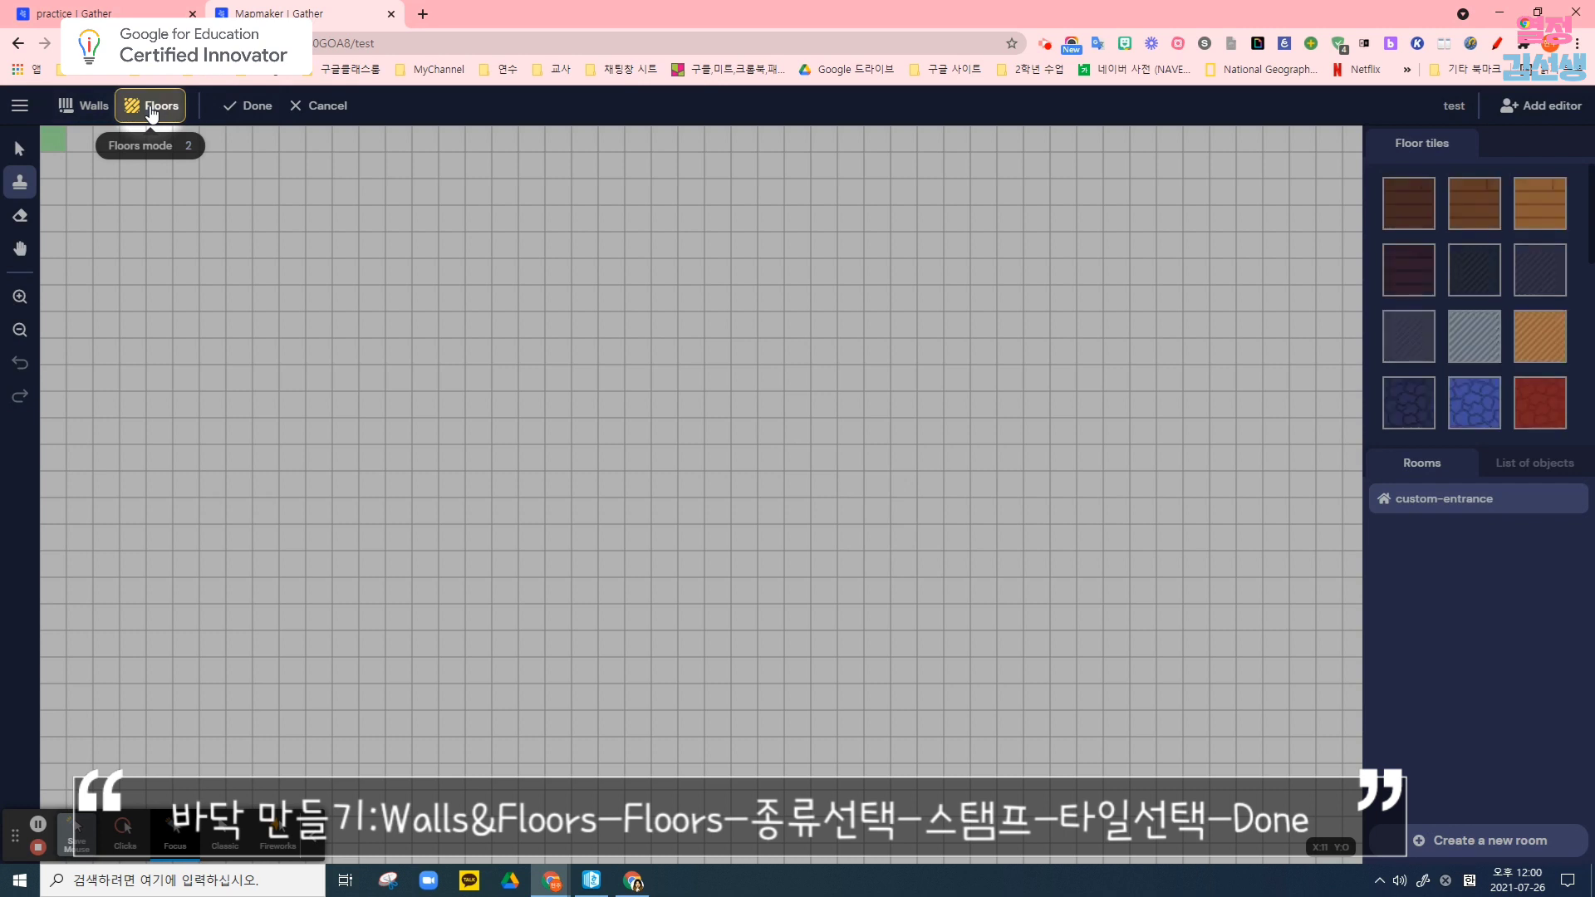
{"action": "left_click", "coordinate": [1543, 208]}
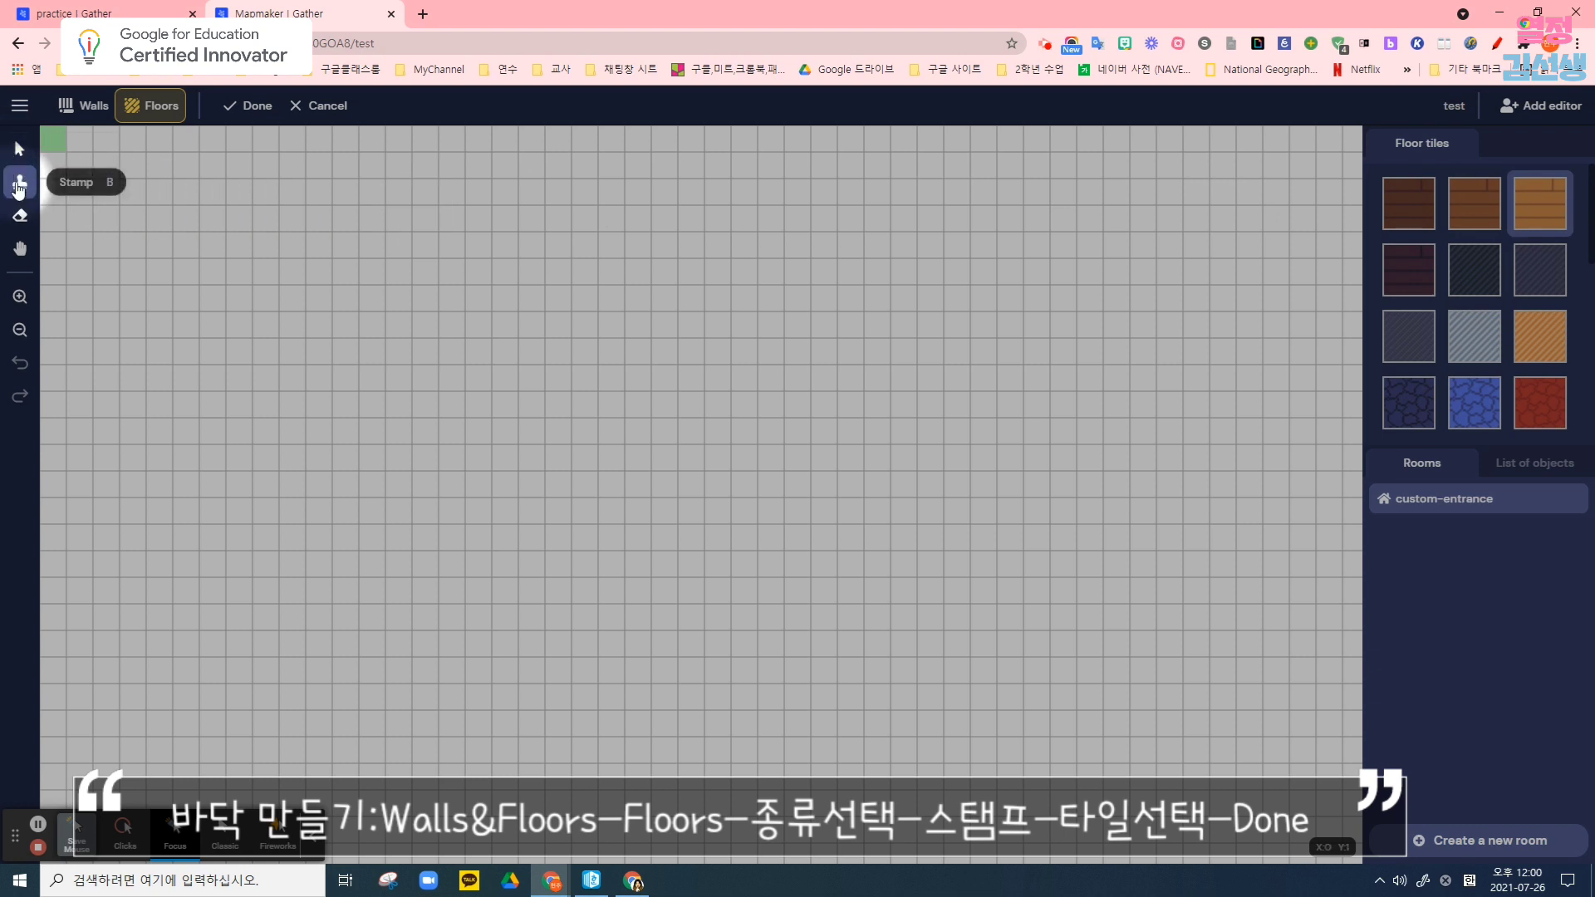
{"action": "left_click", "coordinate": [186, 168]}
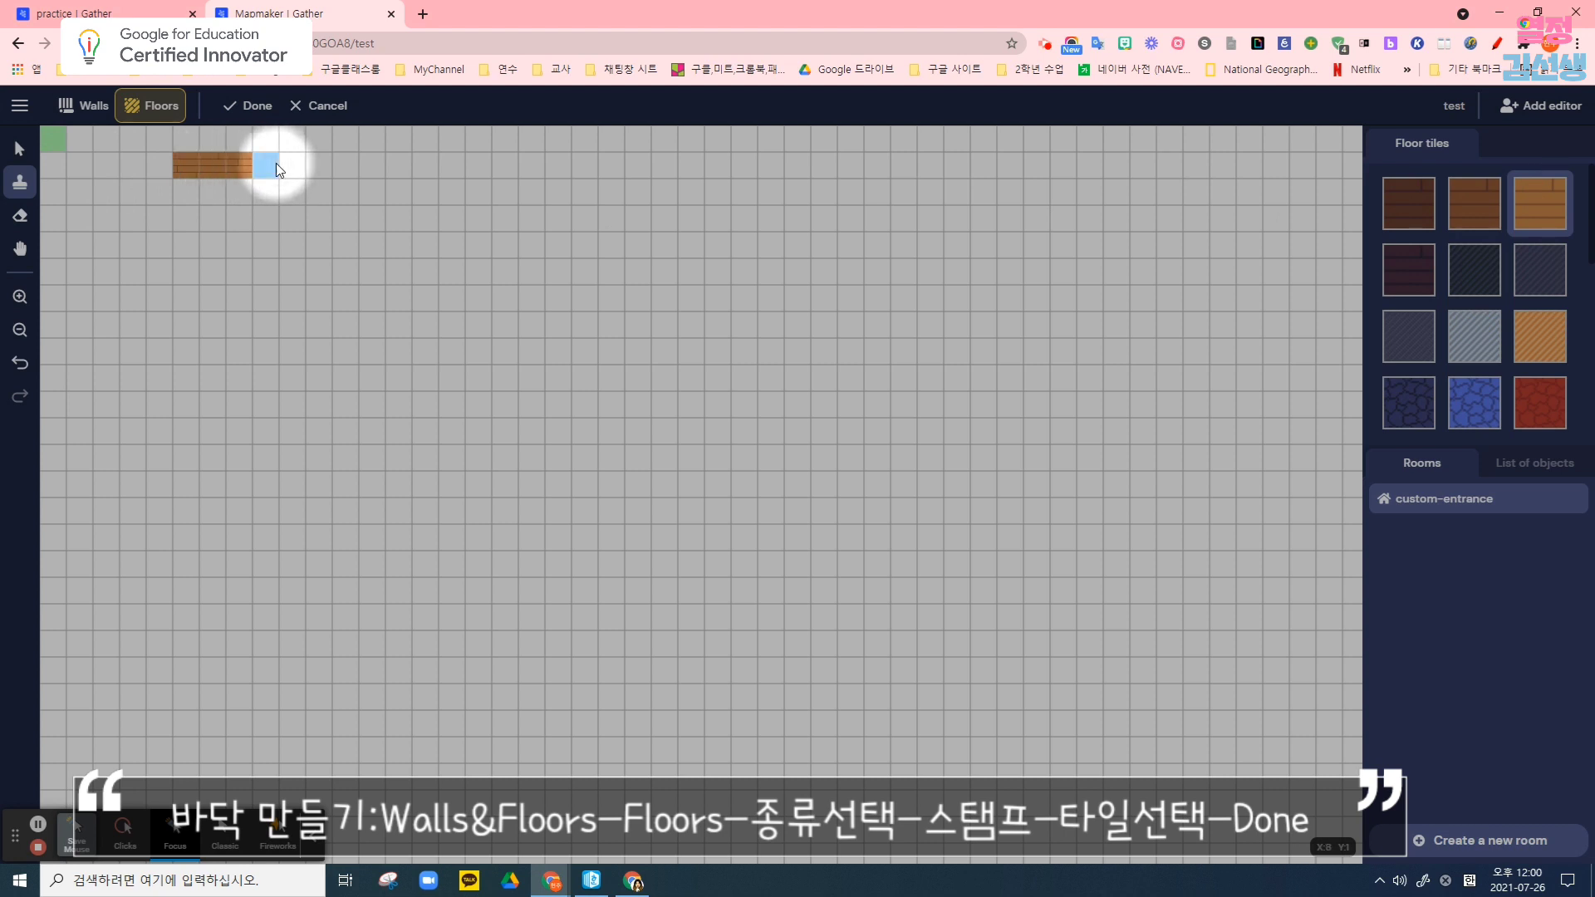
{"action": "left_click_drag", "start_coordinate": [352, 163], "coordinate": [309, 173]}
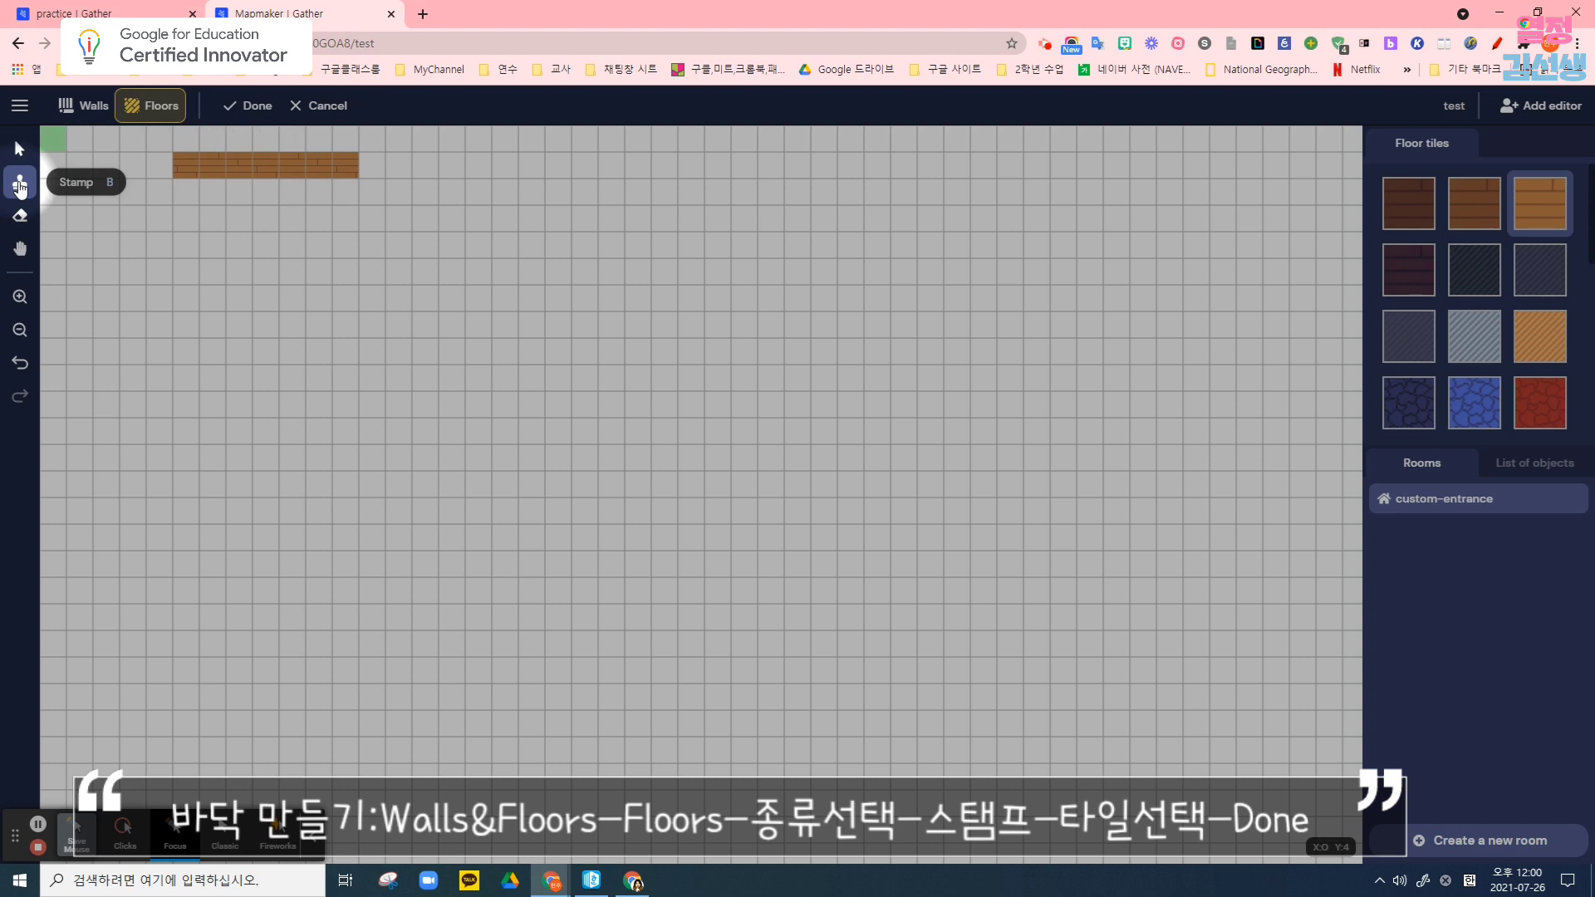
{"action": "left_click_drag", "start_coordinate": [186, 170], "coordinate": [859, 563]}
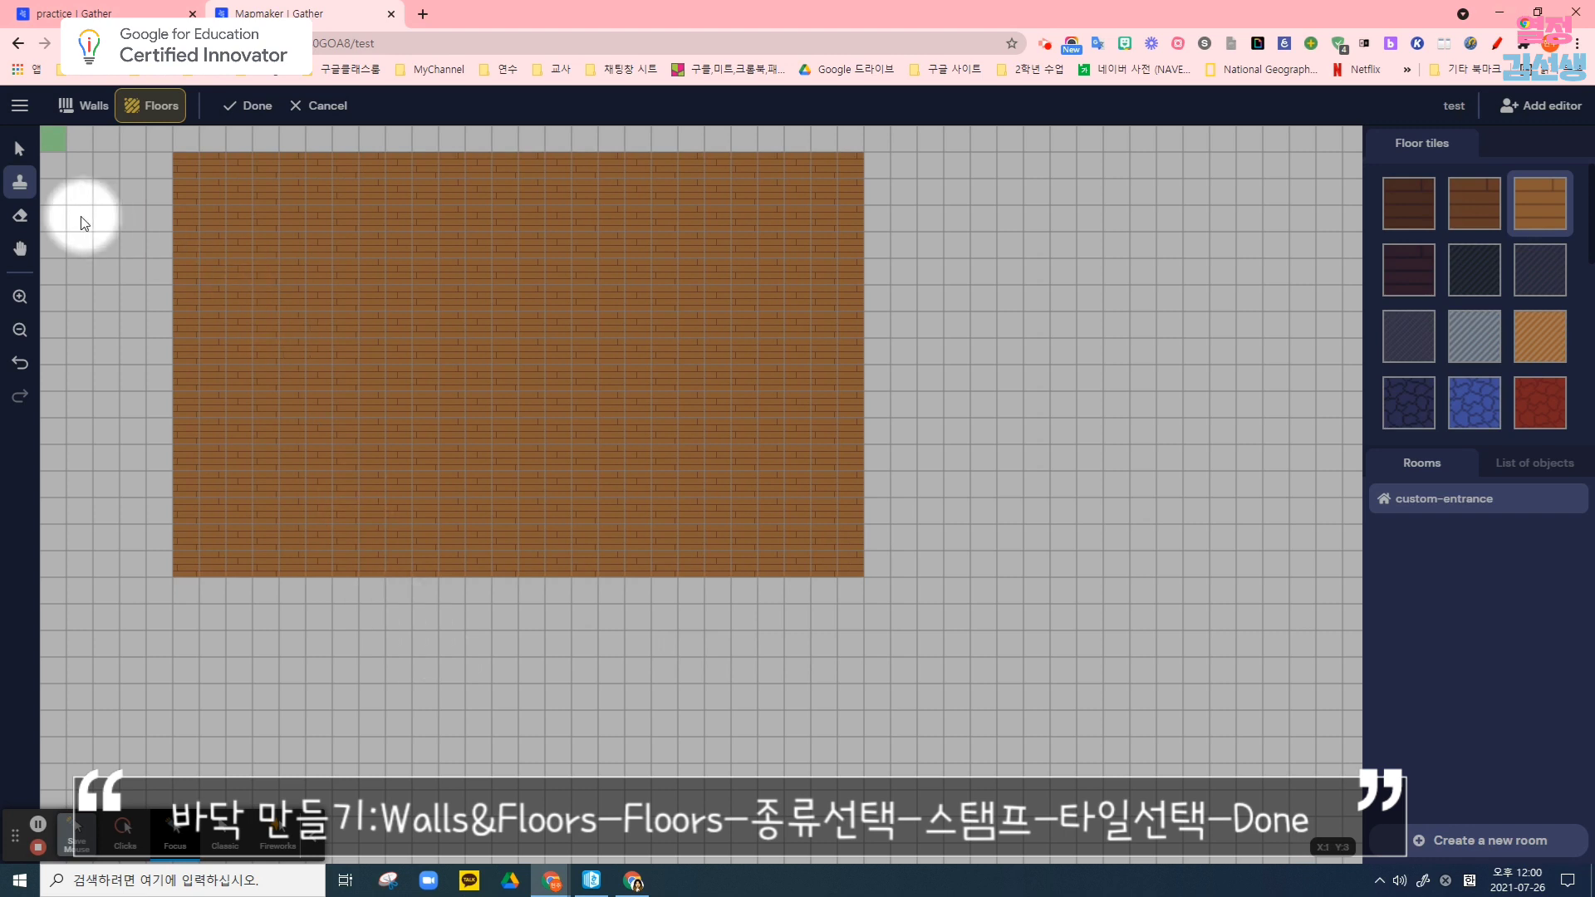
Erase the floor's top row of tiles and stamp the gray and navy wall along the floor's full top edge
{"action": "left_click", "coordinate": [21, 217]}
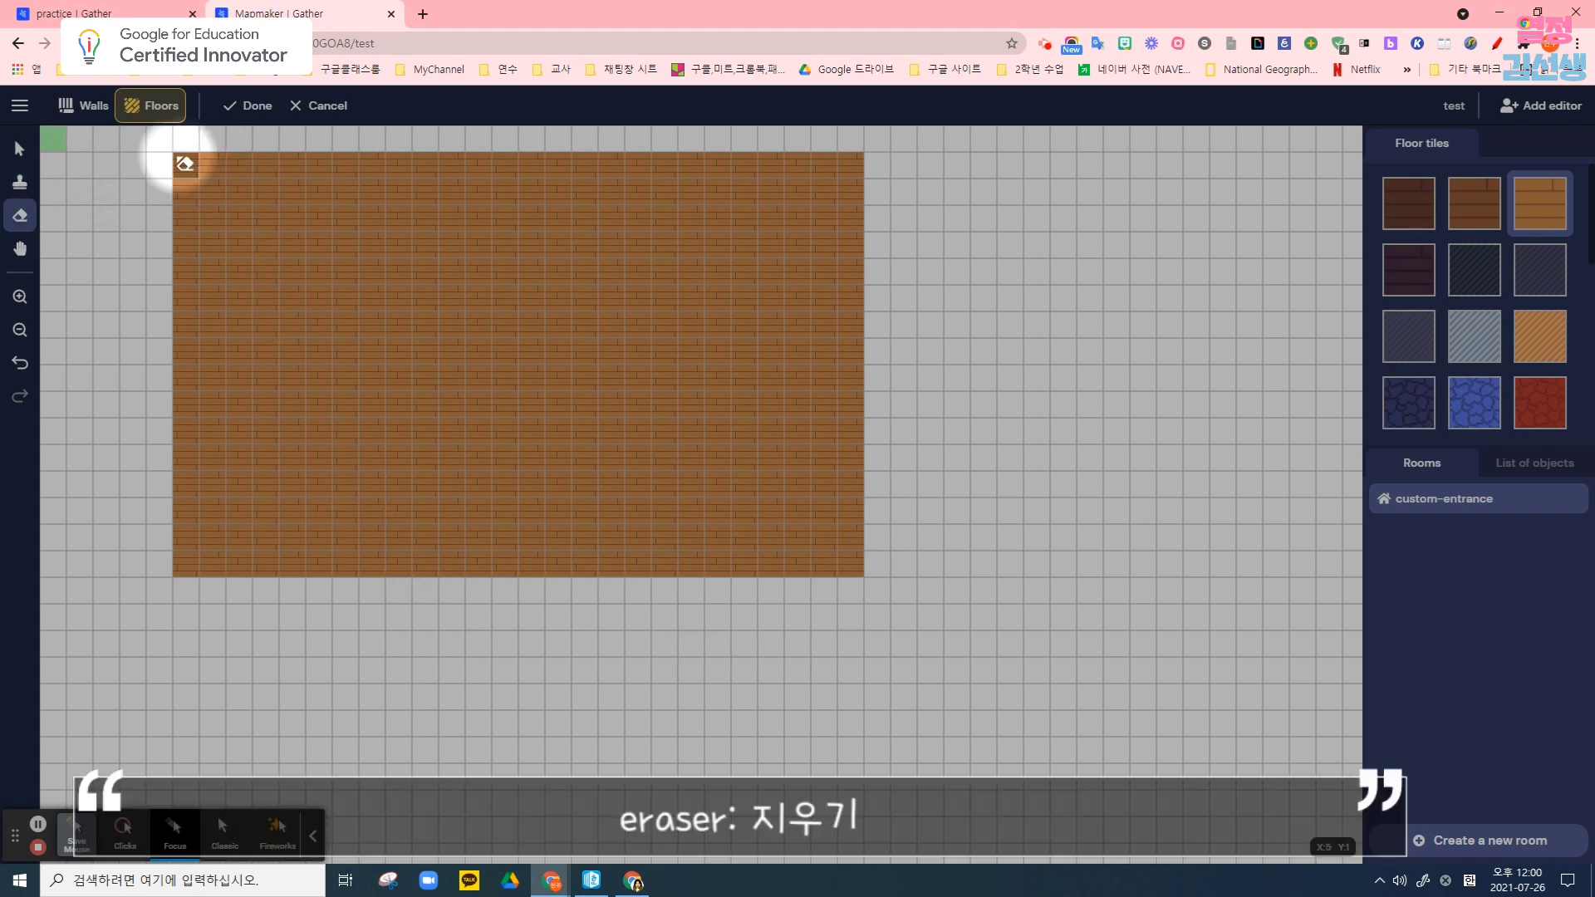
{"action": "left_click_drag", "start_coordinate": [185, 164], "coordinate": [865, 165]}
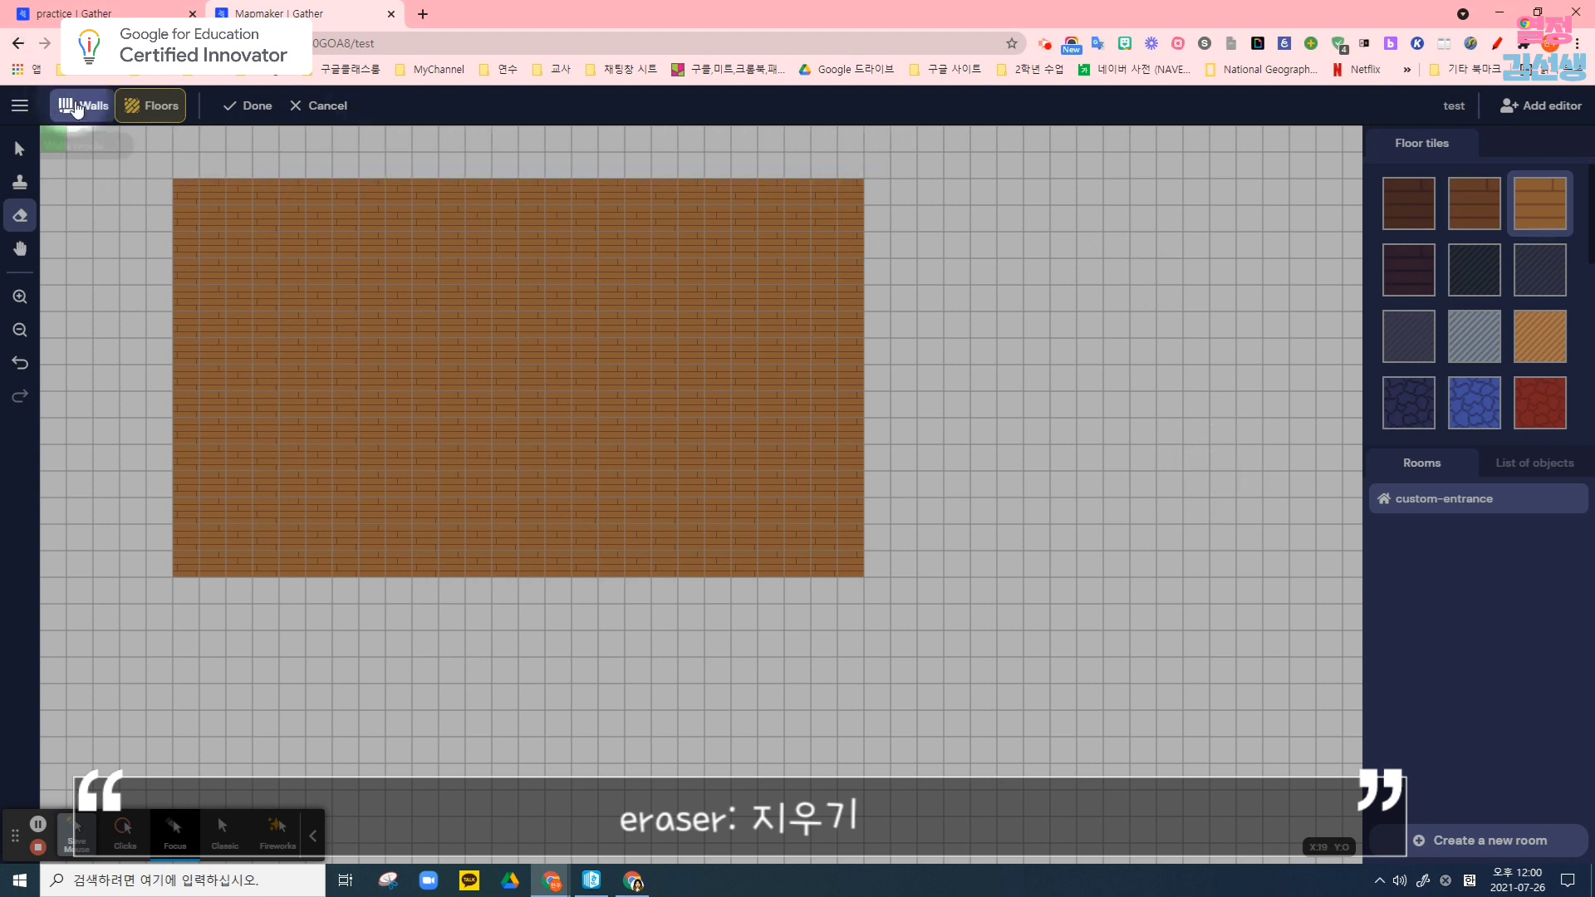
{"action": "left_click", "coordinate": [83, 114]}
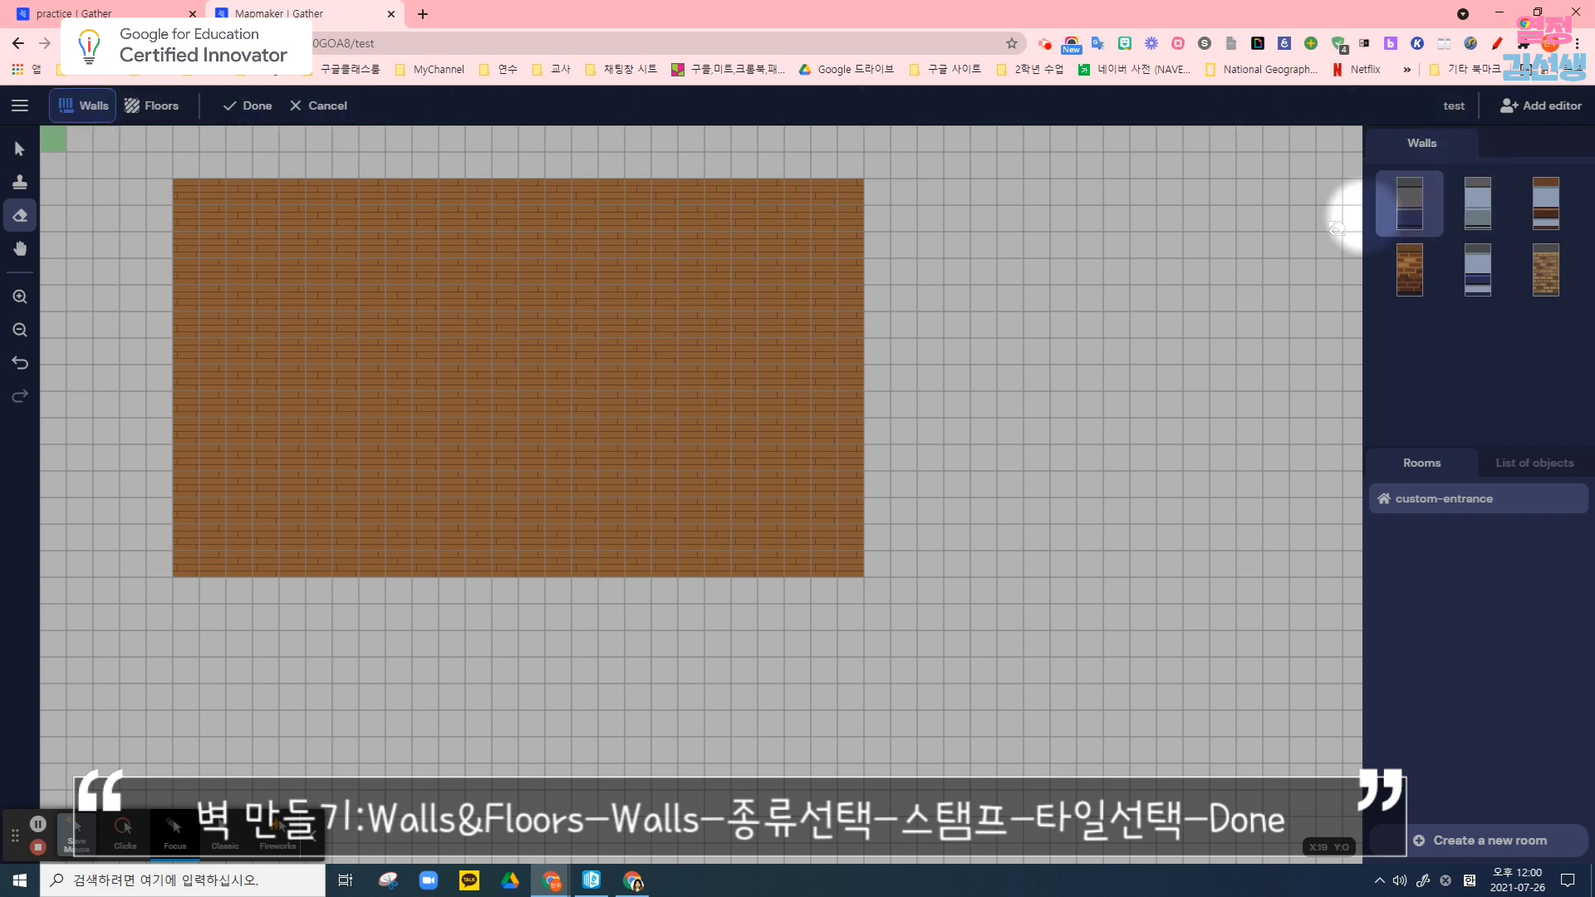
{"action": "mouse_move", "coordinate": [184, 143]}
{"action": "left_mouse_down"}
{"action": "mouse_move", "coordinate": [384, 142]}
{"action": "mouse_move", "coordinate": [308, 151]}
{"action": "left_mouse_up"}
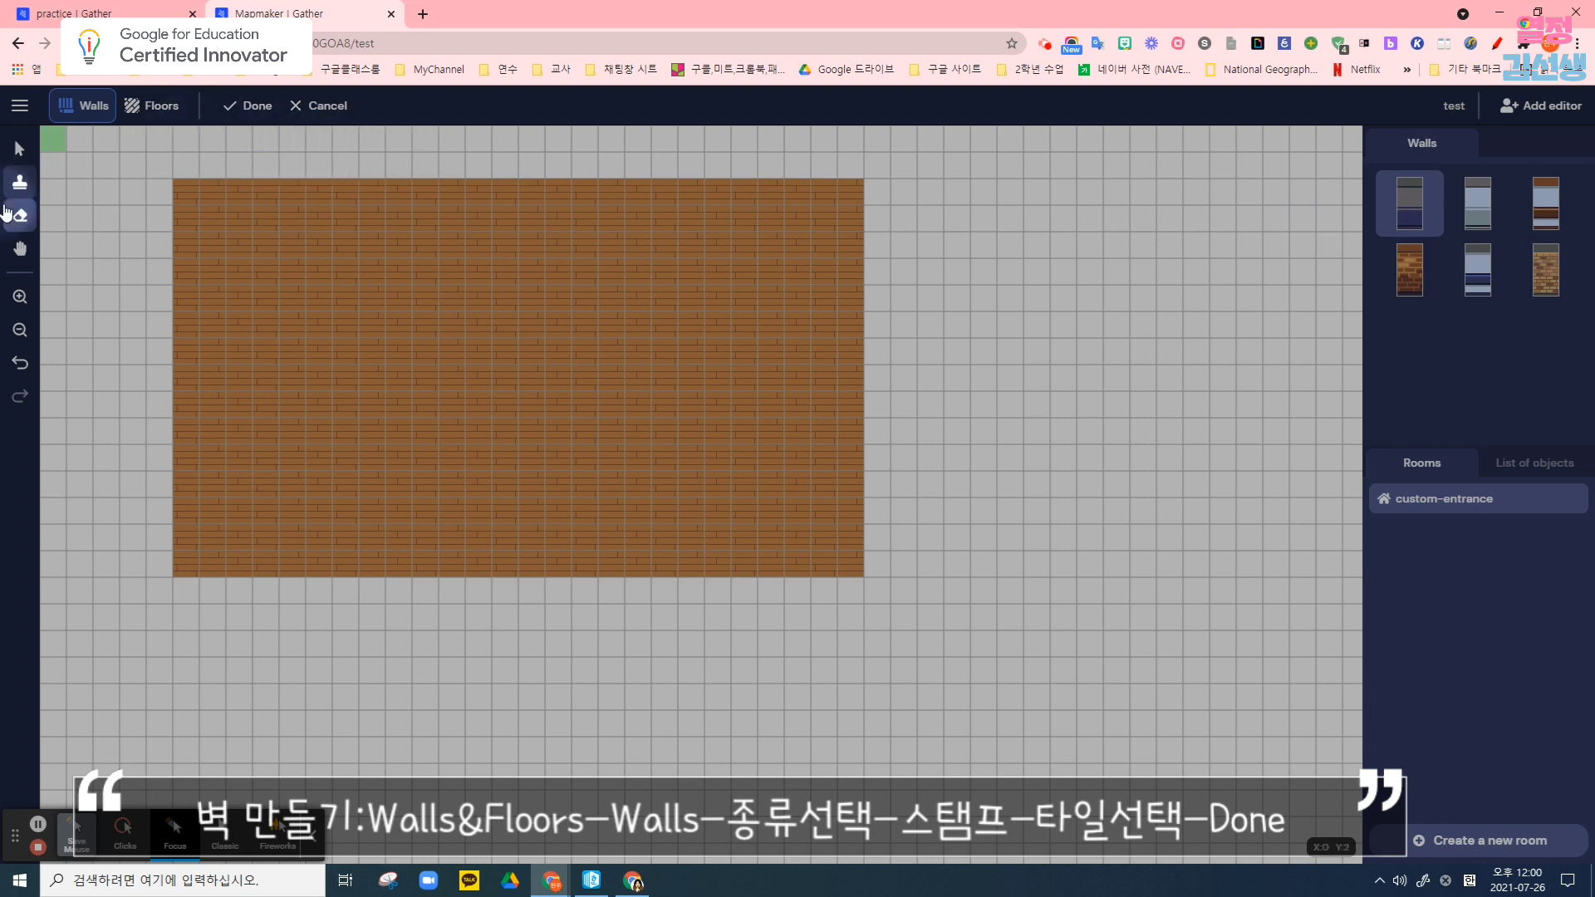
{"action": "left_click", "coordinate": [19, 186]}
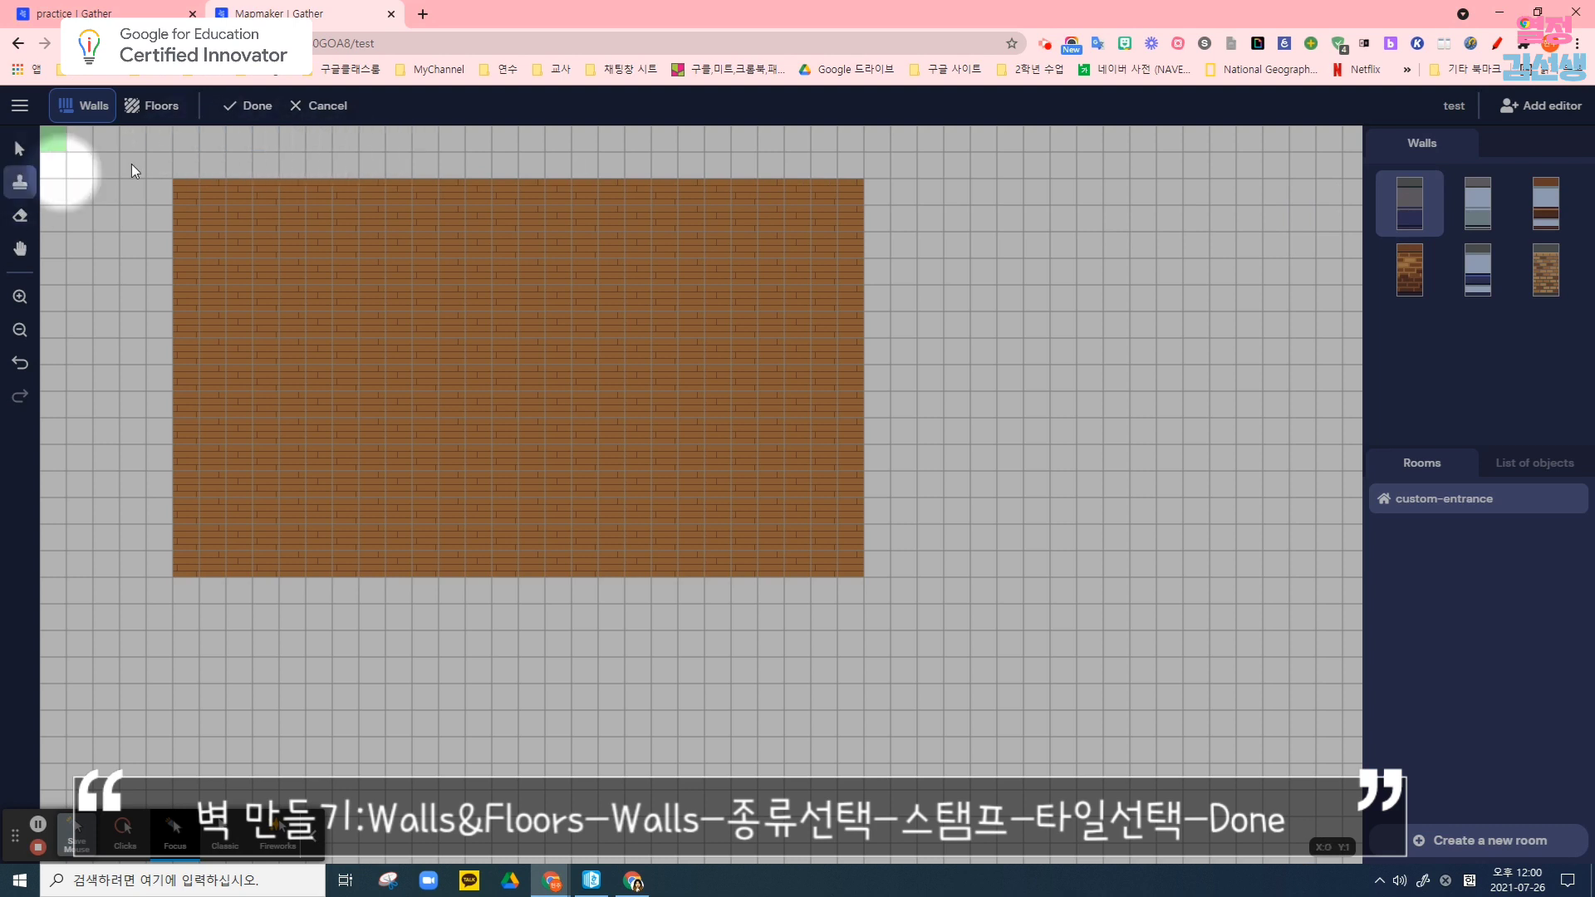
{"action": "left_click_drag", "start_coordinate": [198, 141], "coordinate": [843, 151]}
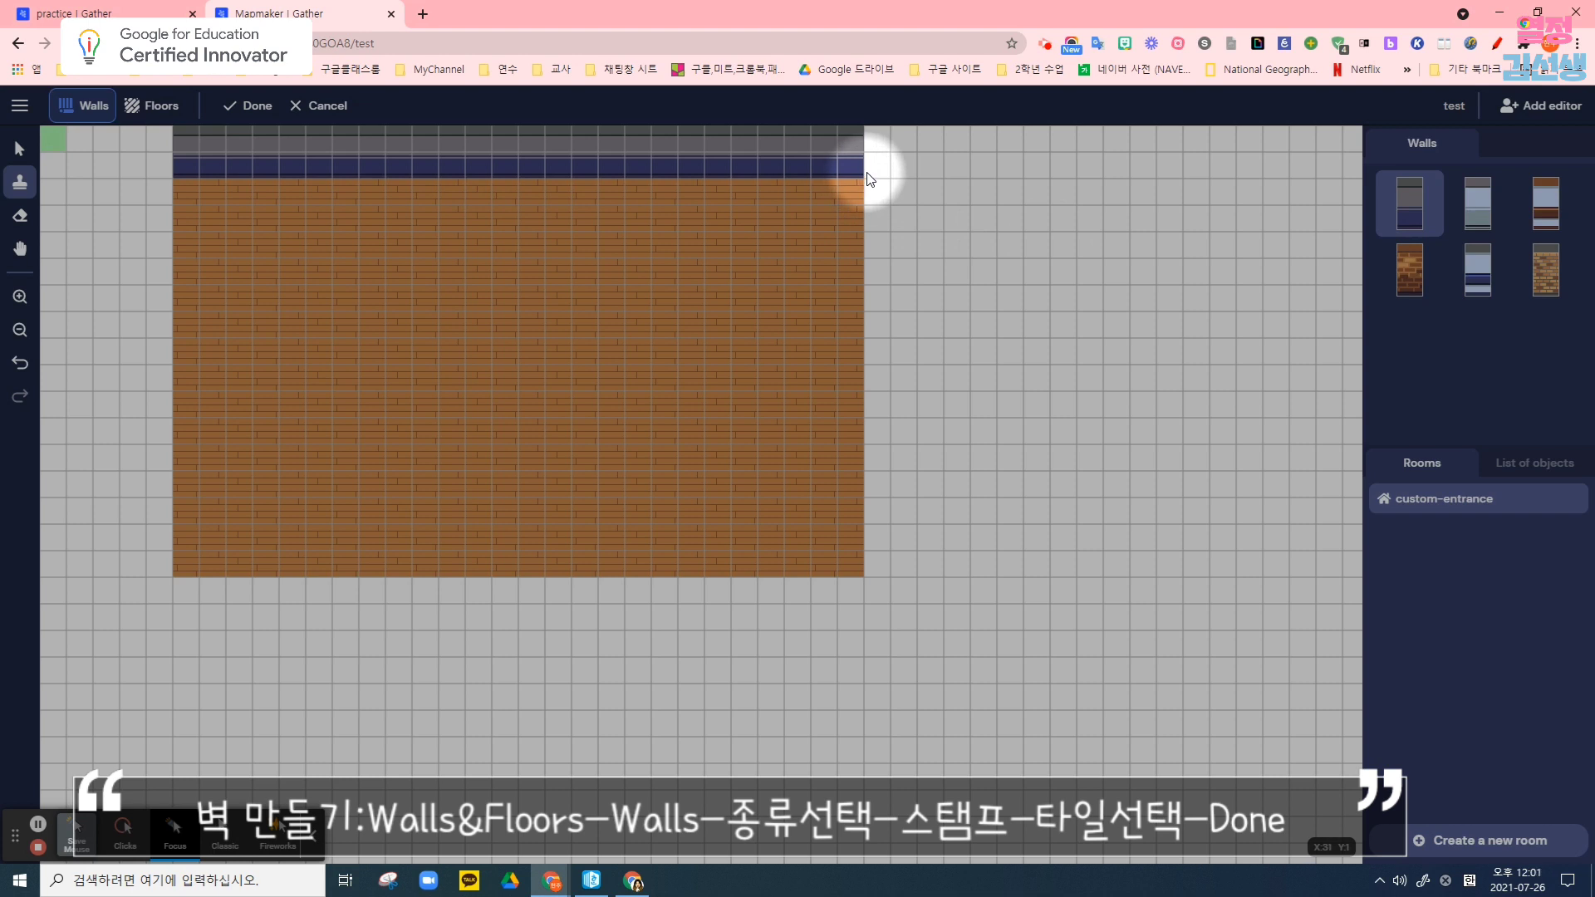
{"action": "left_click", "coordinate": [251, 105]}
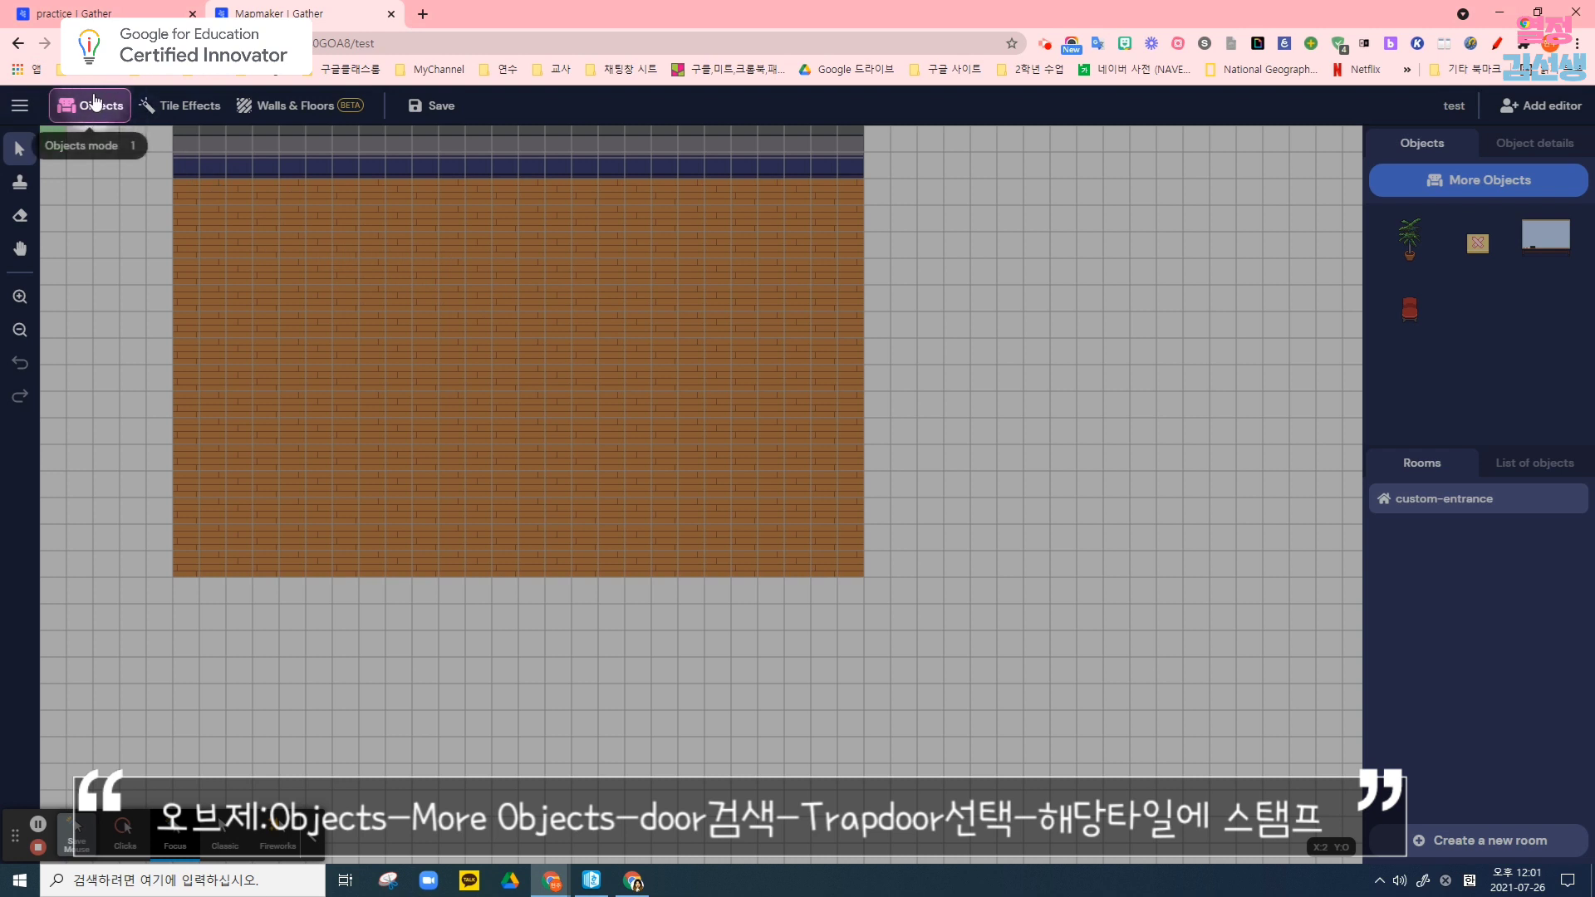
Search the objects for "door" and place a Trapdoor with no interaction at the floor's bottom edge
{"action": "left_click", "coordinate": [1521, 190]}
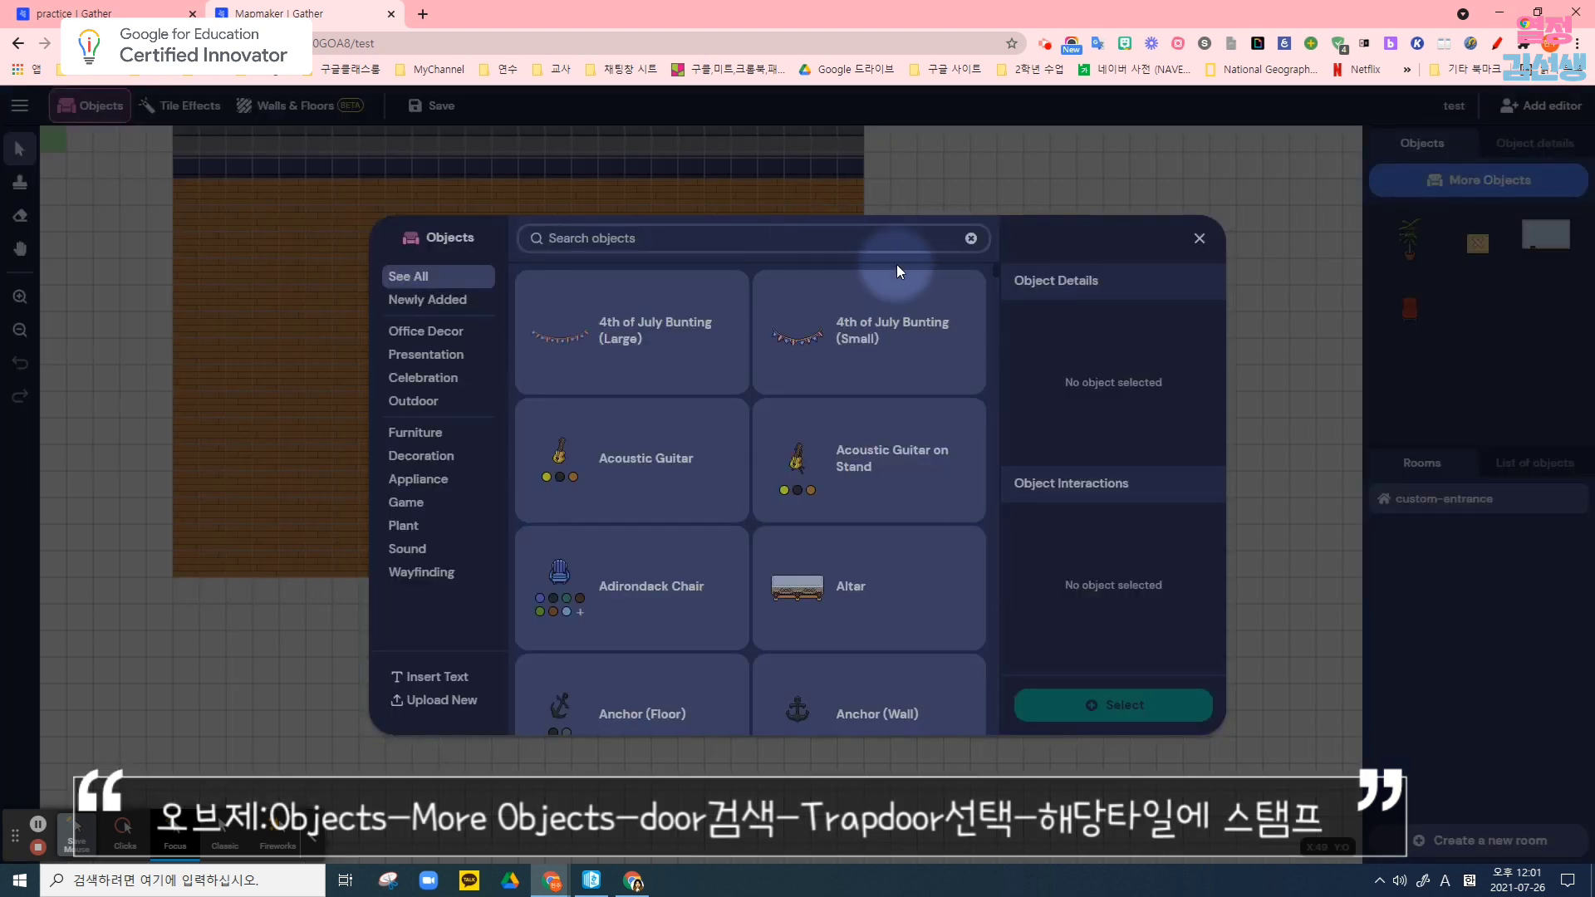
{"action": "type", "text": "door"}
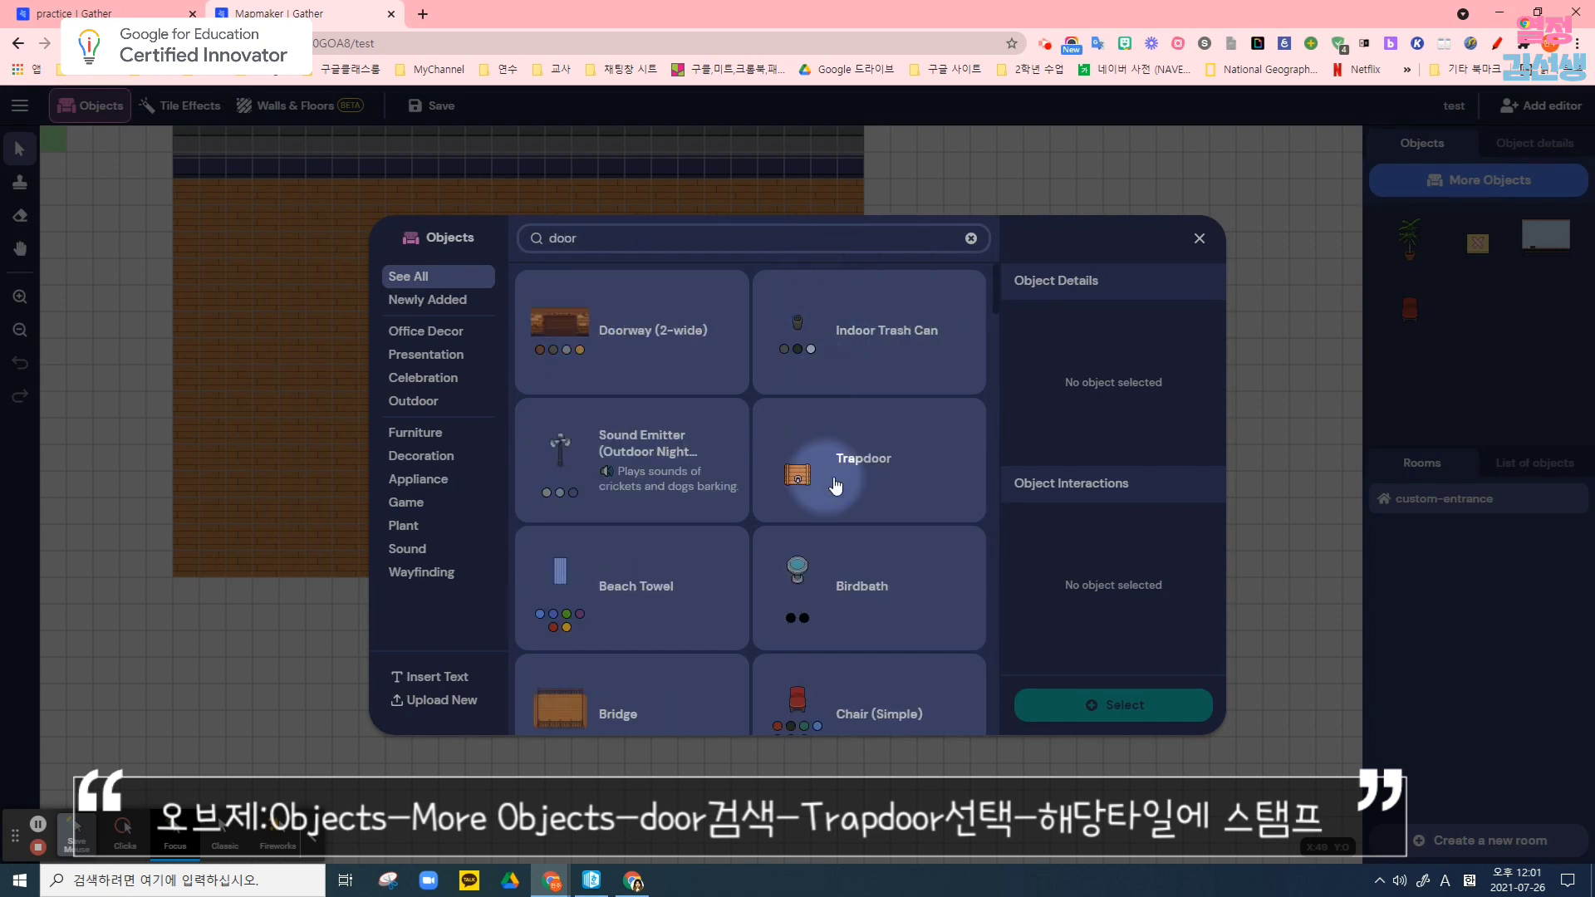
{"action": "left_click", "coordinate": [871, 471]}
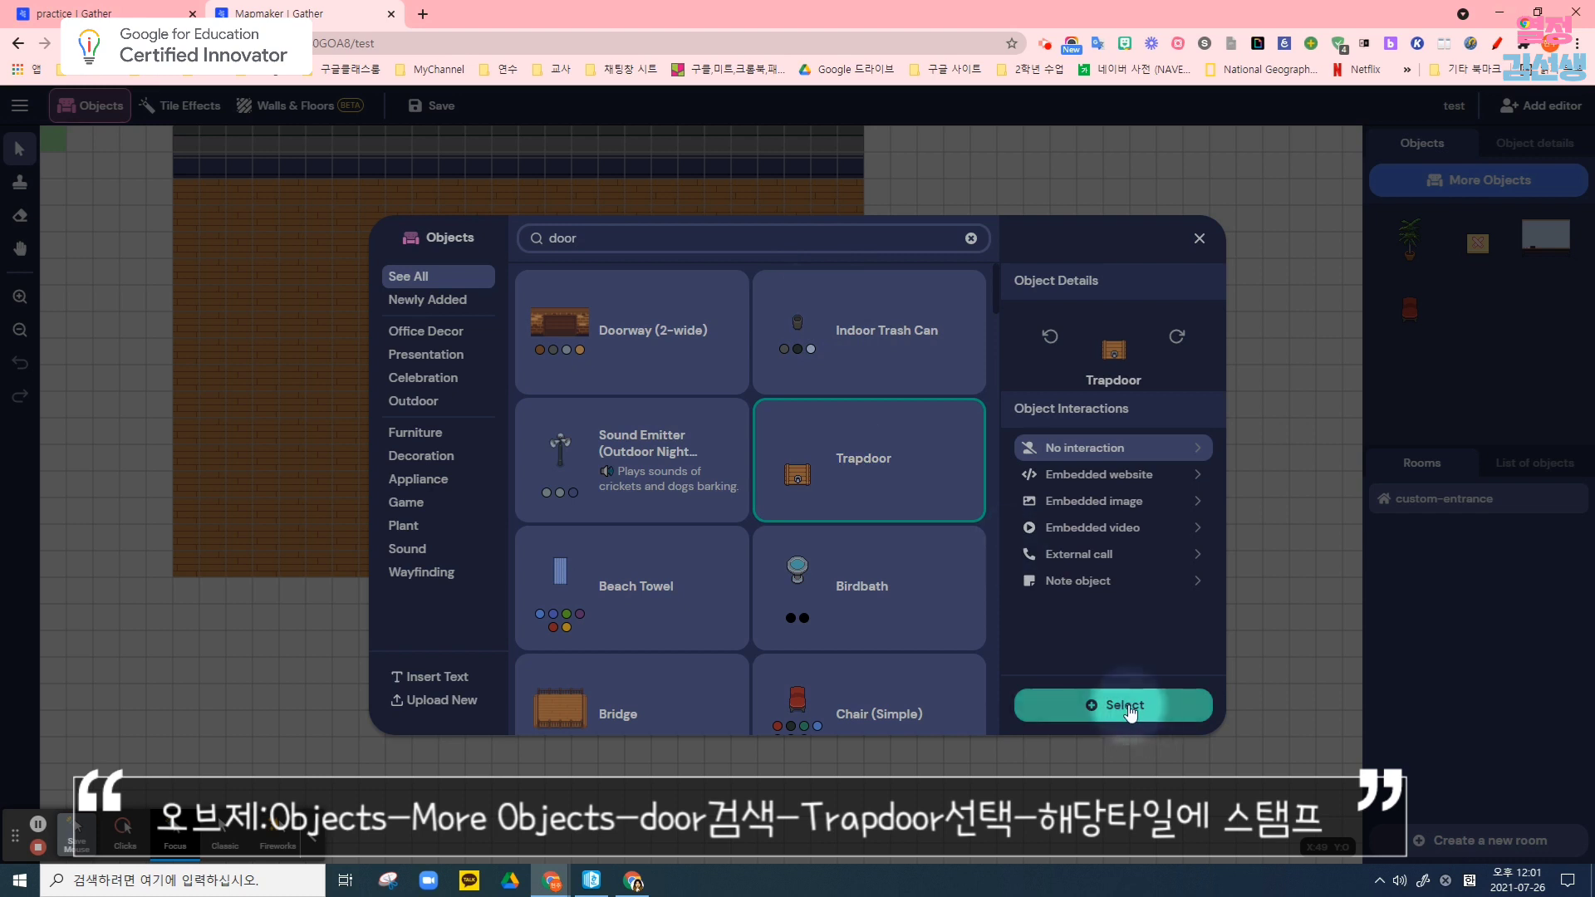
{"action": "left_click", "coordinate": [1071, 704]}
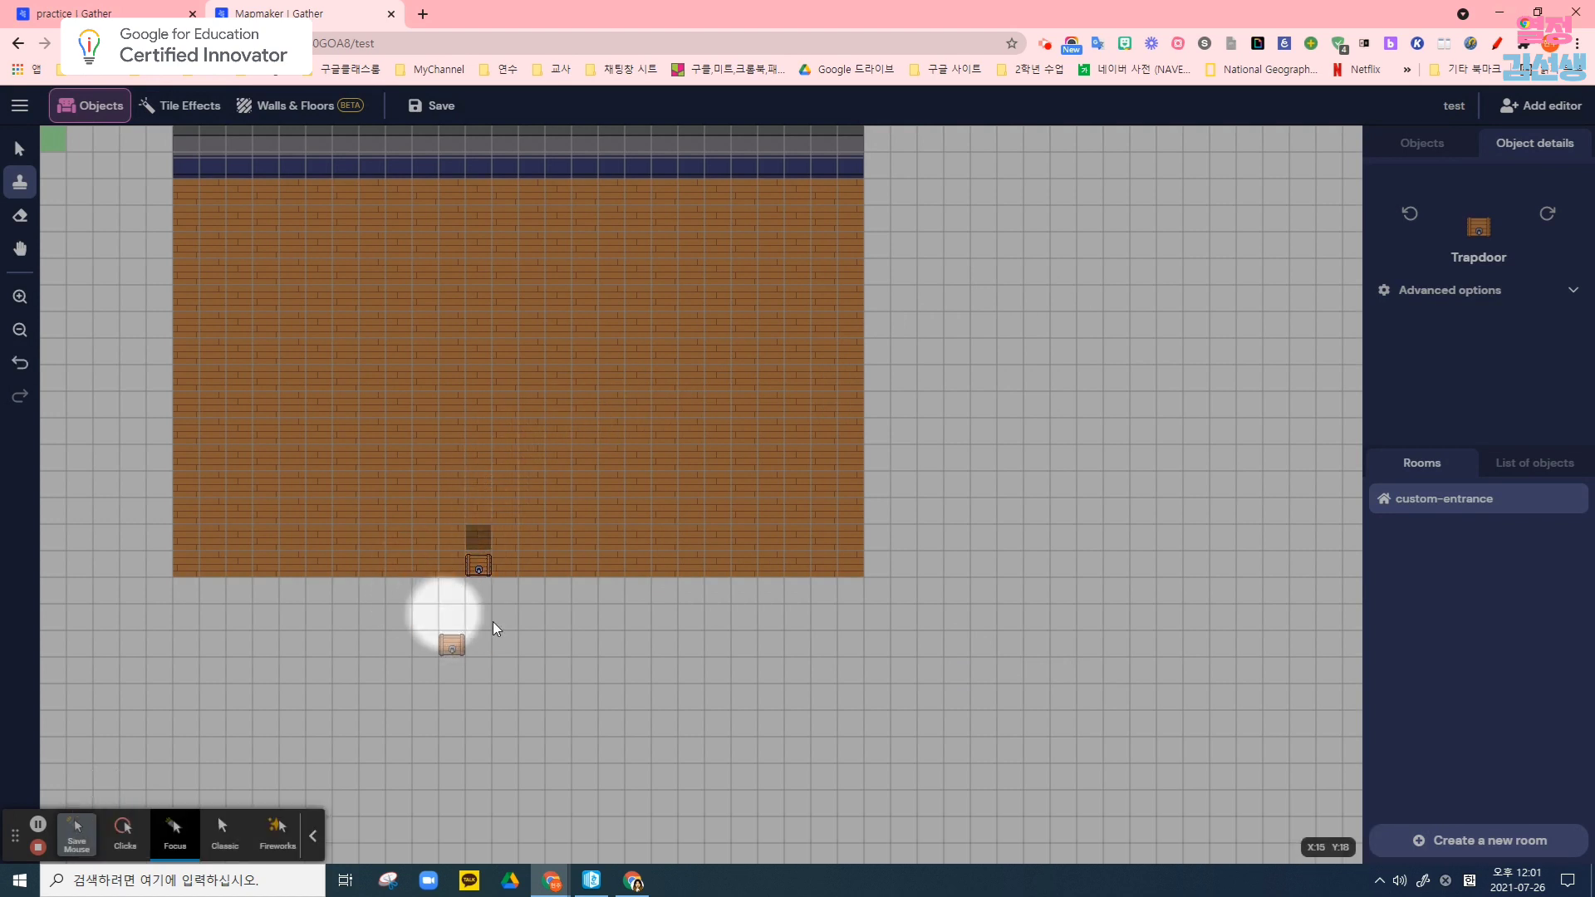
Stamp six extra trapdoors on the blank area east of the floor and stop stamping
{"action": "left_click", "coordinate": [904, 510]}
{"action": "left_click", "coordinate": [957, 510]}
{"action": "left_click", "coordinate": [1036, 485]}
{"action": "left_click", "coordinate": [984, 432]}
{"action": "left_click", "coordinate": [1063, 406]}
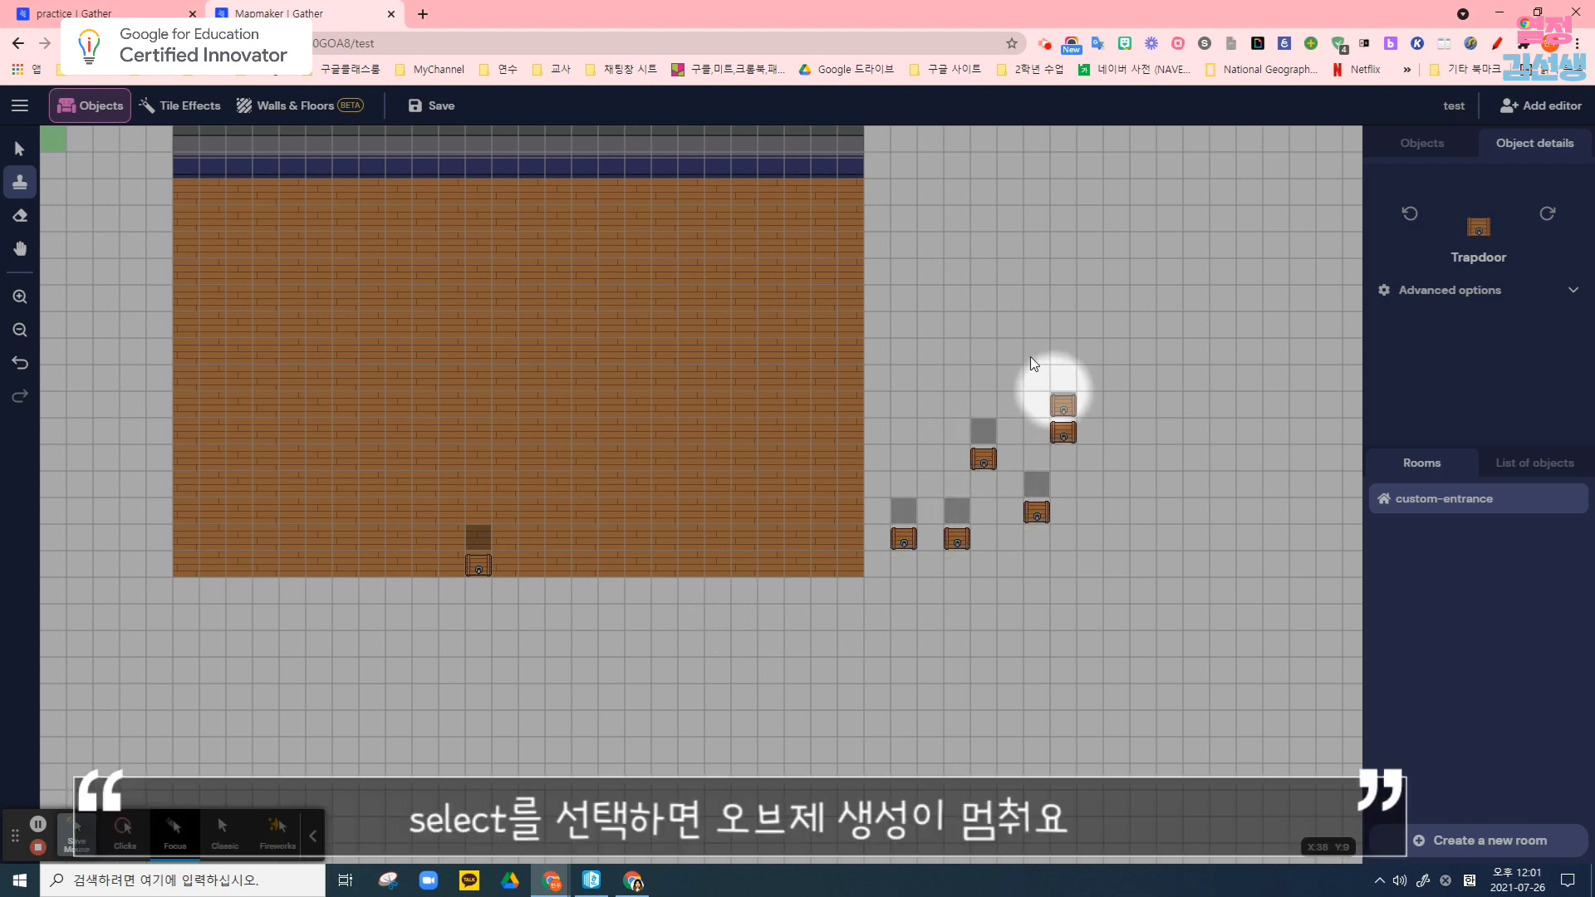
{"action": "left_click", "coordinate": [1010, 324]}
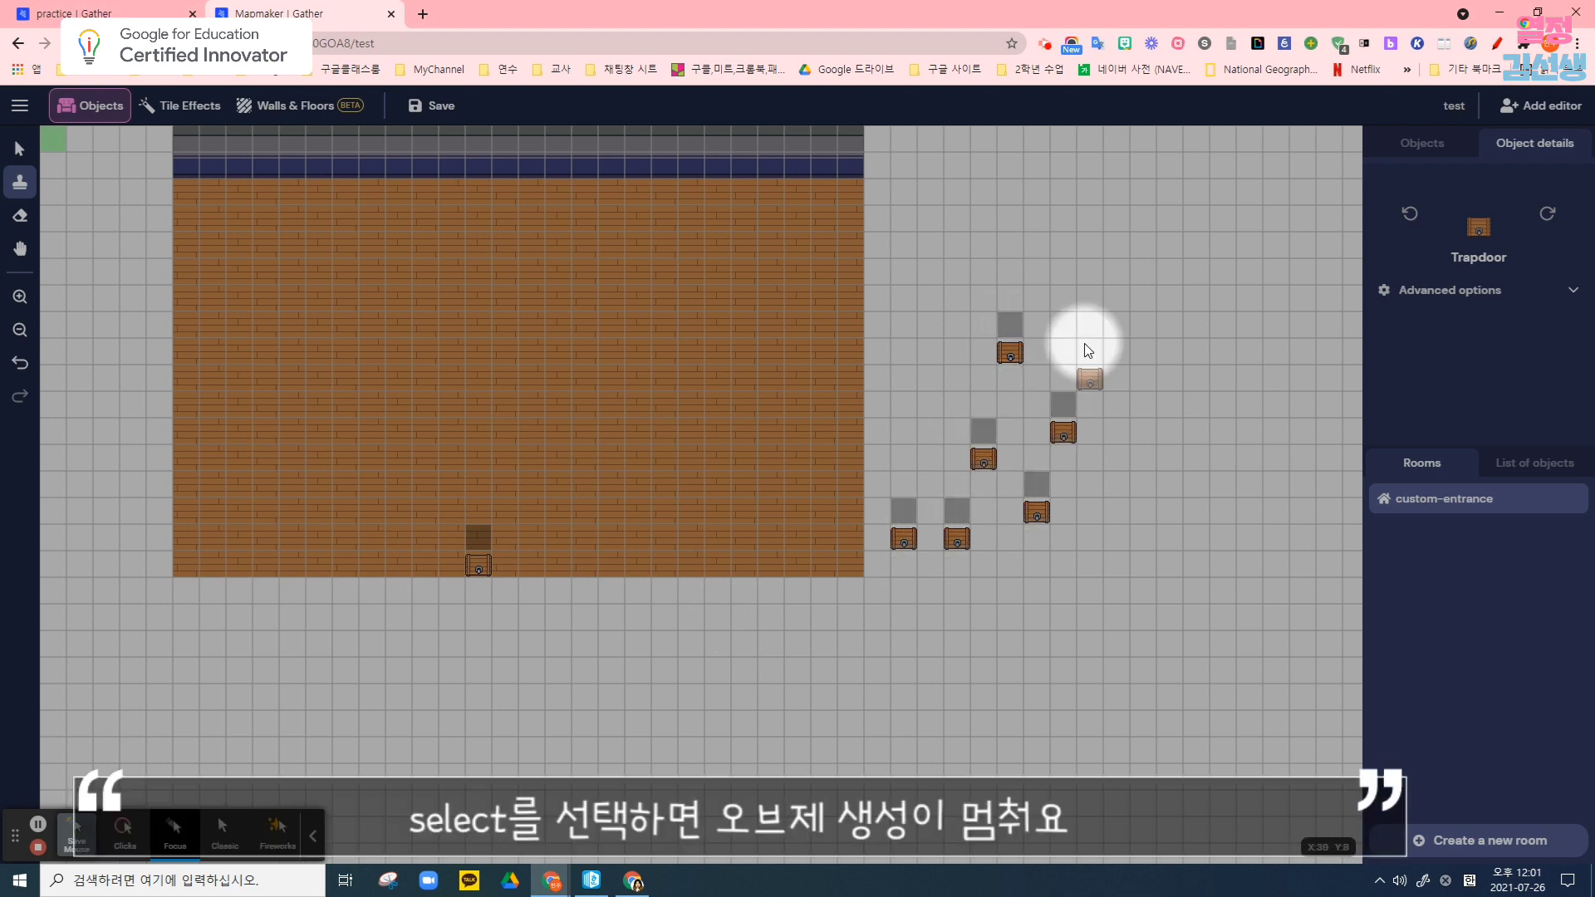
{"action": "left_click", "coordinate": [17, 151]}
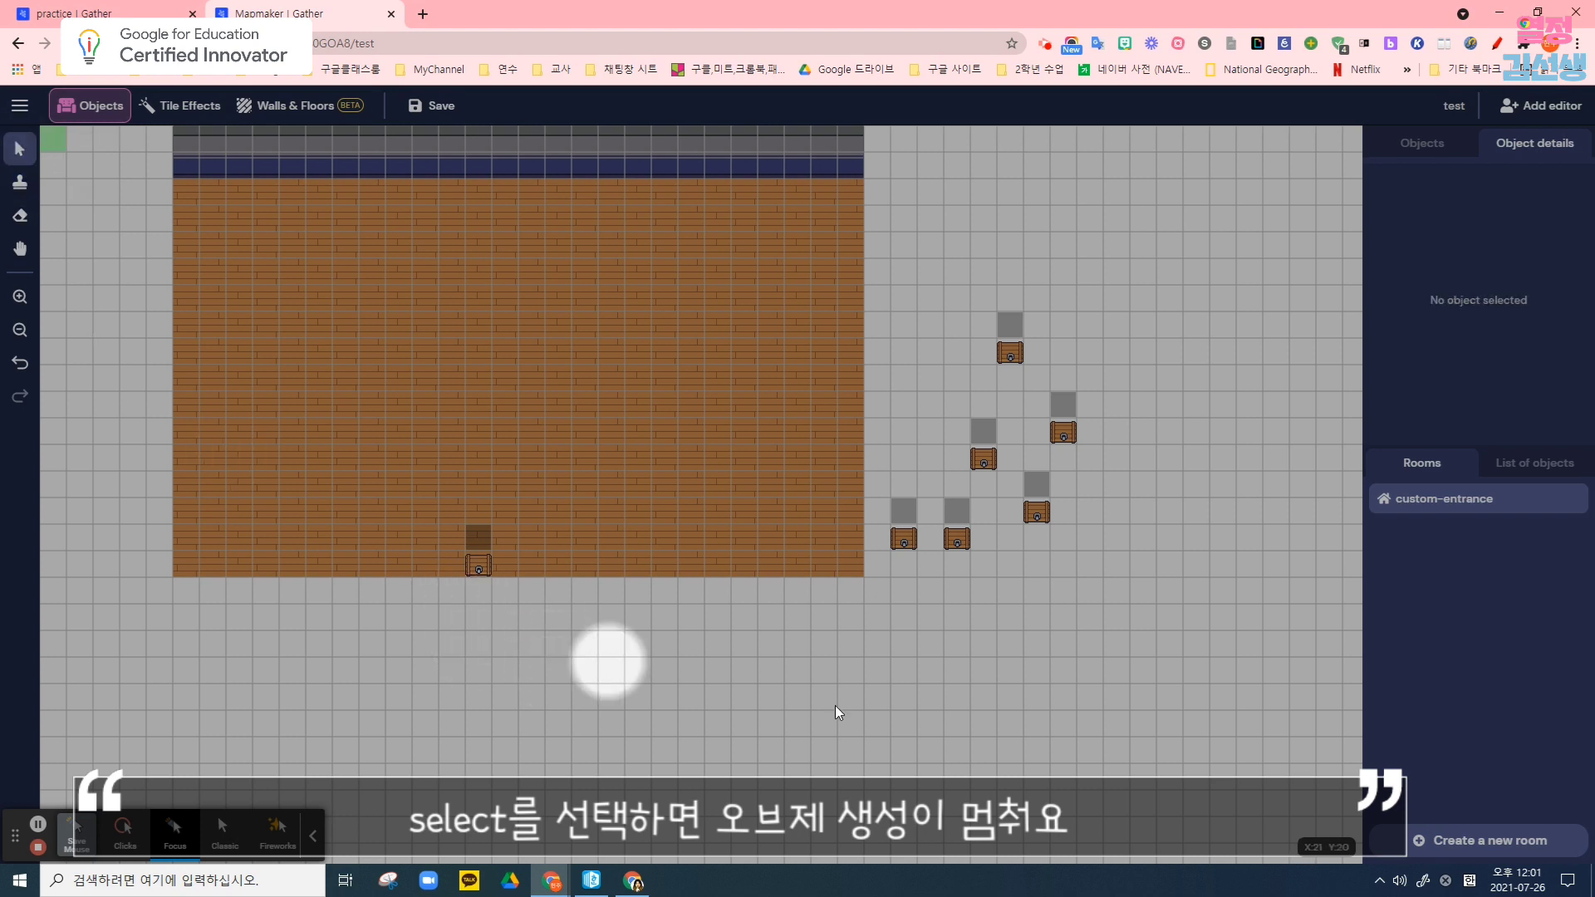
Erase the six extra trapdoors outside the floor, keeping the one at its bottom edge
{"action": "left_click", "coordinate": [18, 218]}
{"action": "left_click", "coordinate": [1009, 339]}
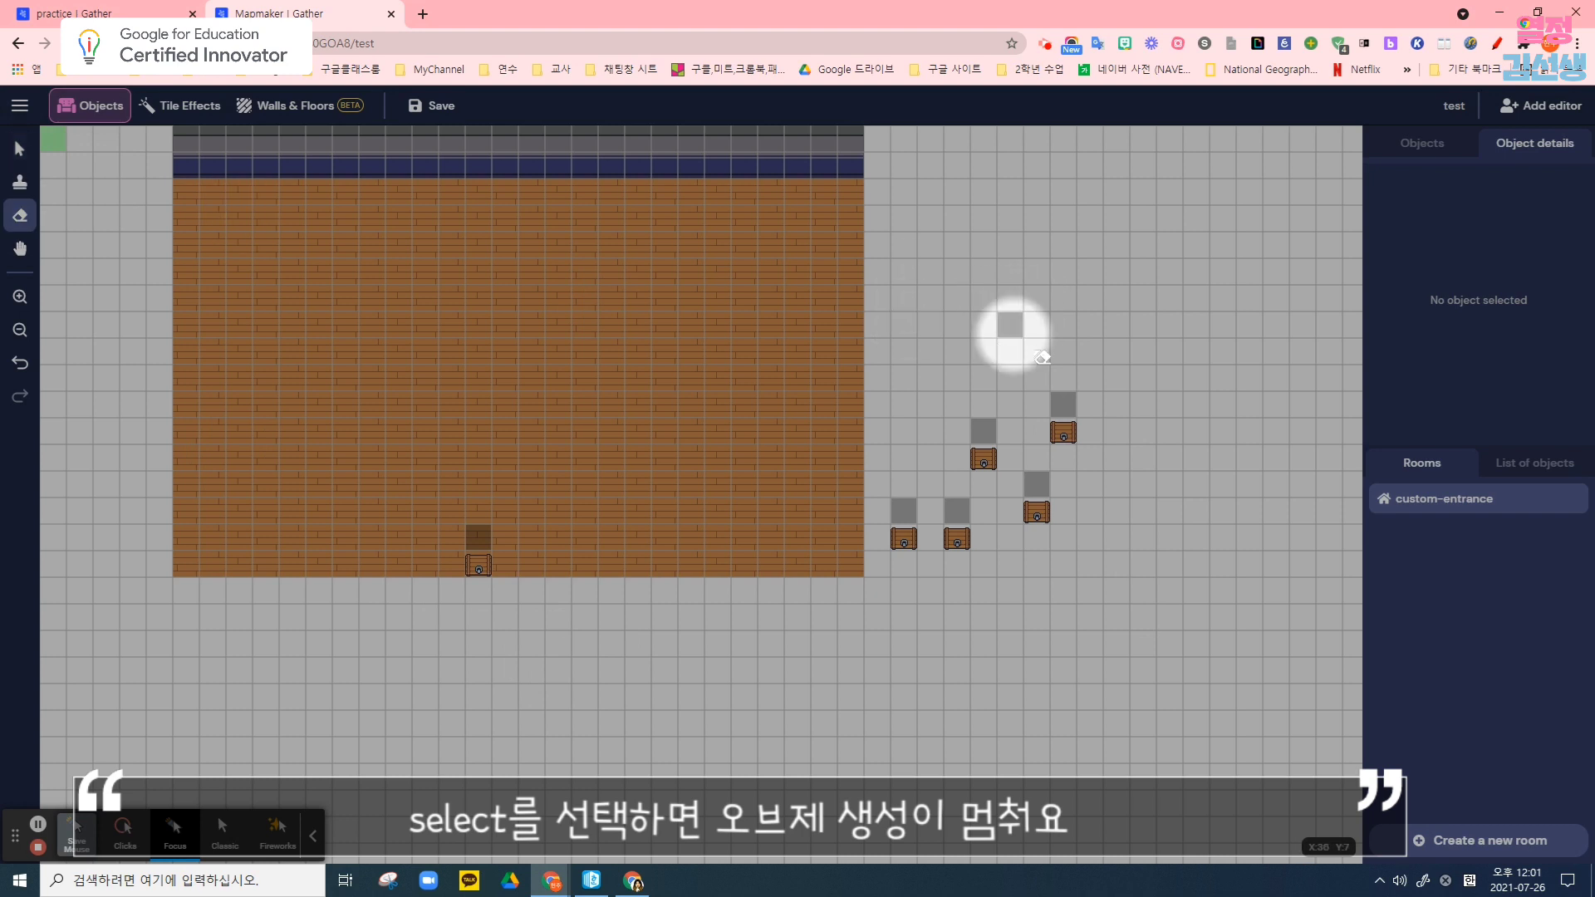
{"action": "left_click", "coordinate": [1063, 419]}
{"action": "left_click", "coordinate": [957, 539]}
{"action": "left_click", "coordinate": [903, 538]}
{"action": "left_click", "coordinate": [984, 458]}
{"action": "left_click", "coordinate": [1036, 512]}
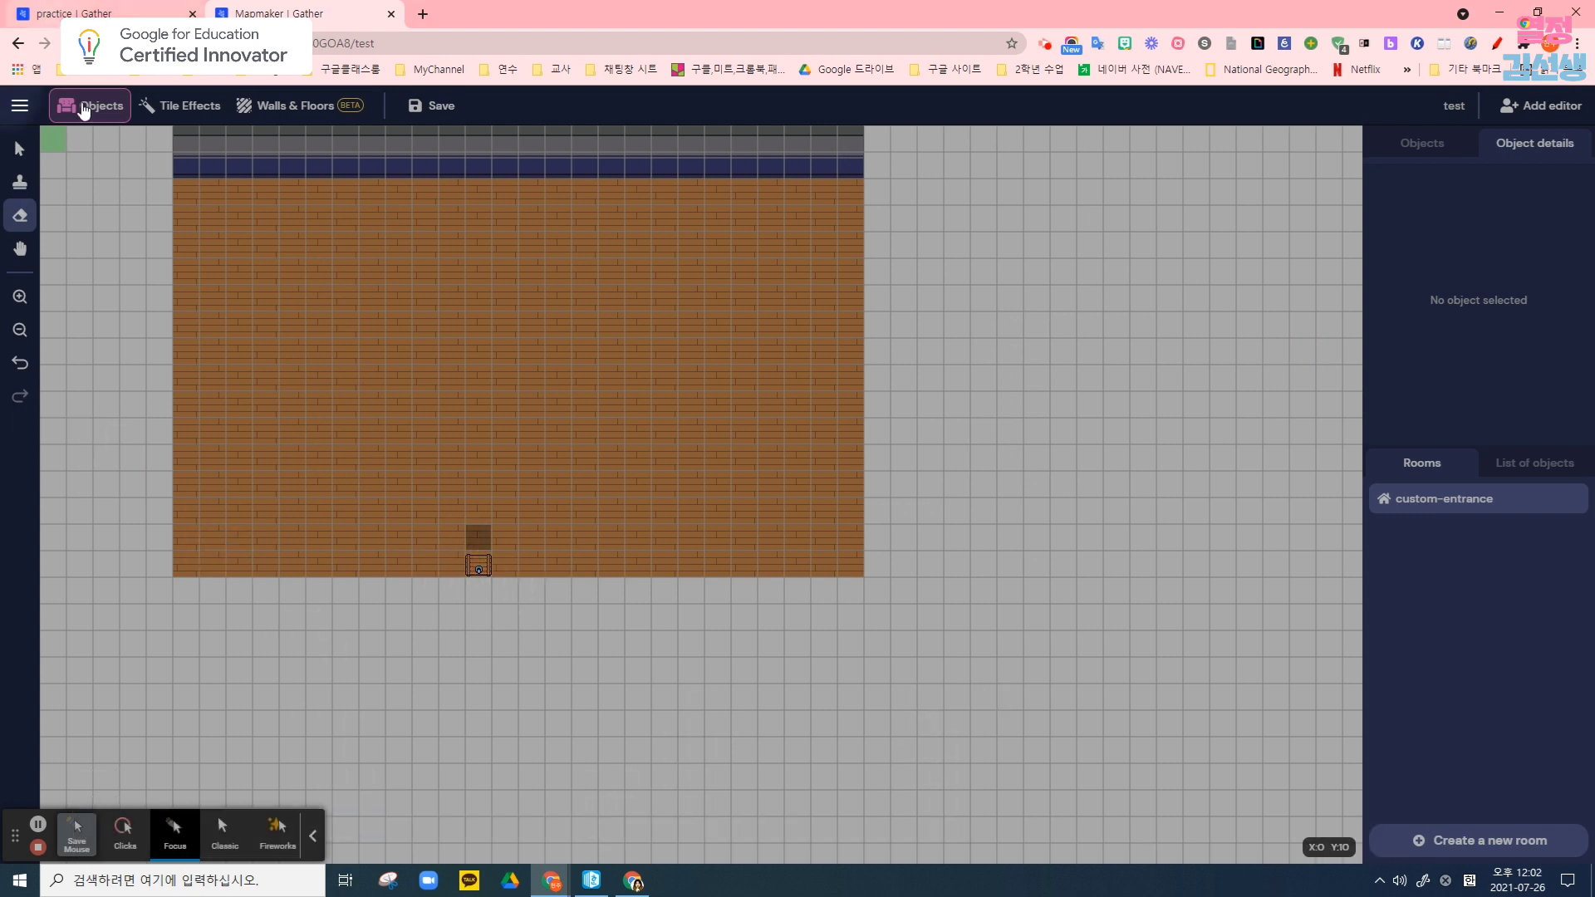
Apply the Impassable tile effect to both rows of wall tiles across the wall's full width
{"action": "left_click", "coordinate": [185, 111]}
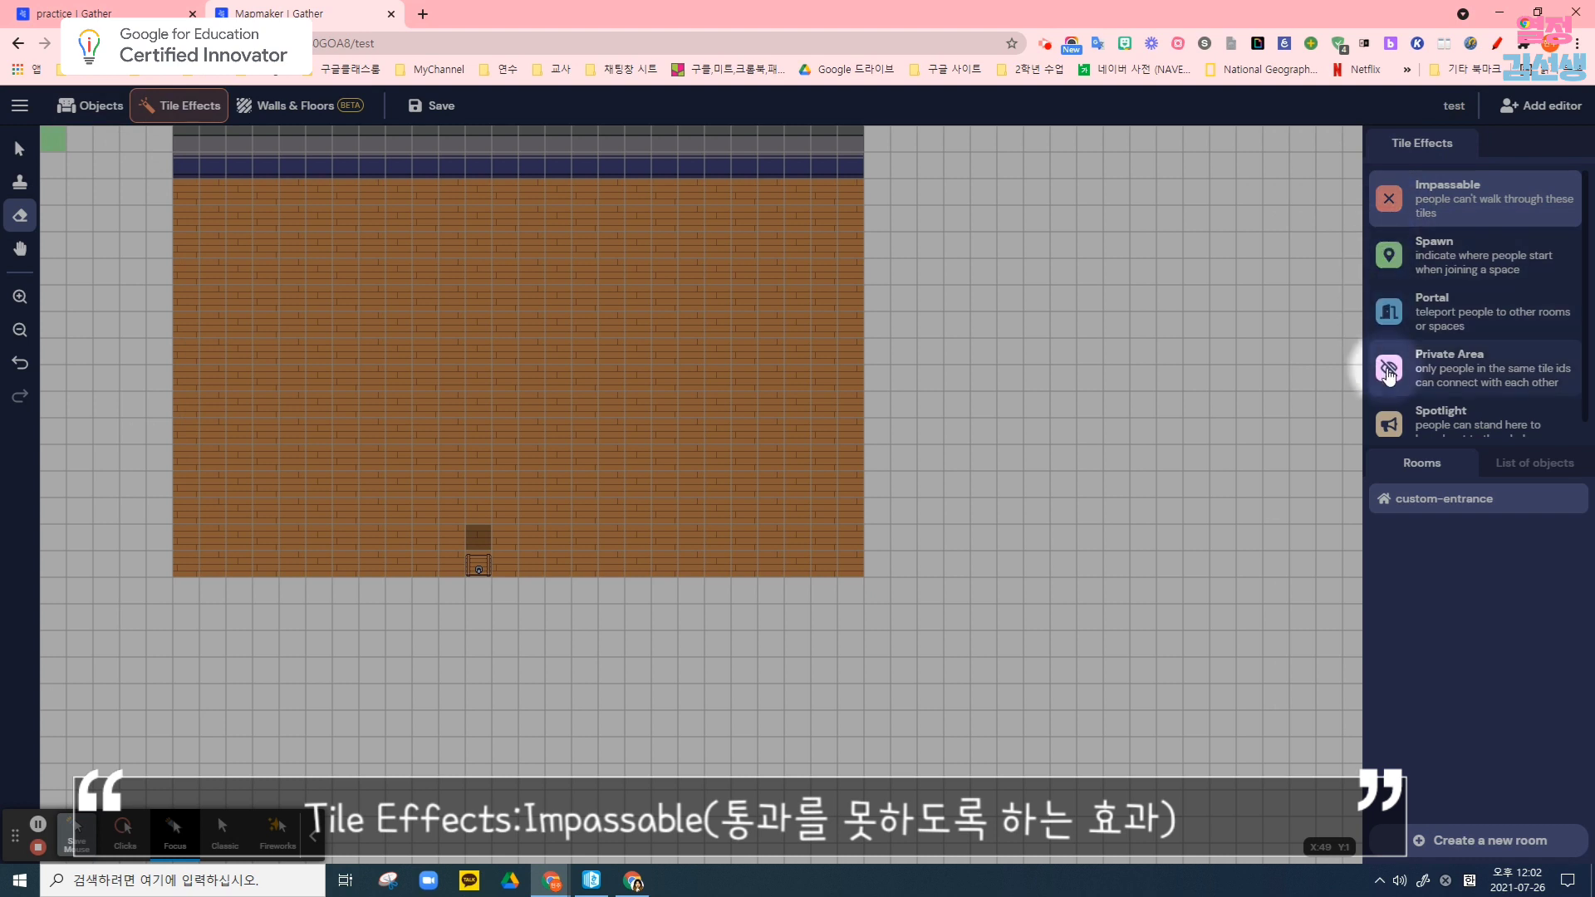
{"action": "scroll", "coordinate": [1403, 436], "scroll_direction": "down", "scroll_amount": 1}
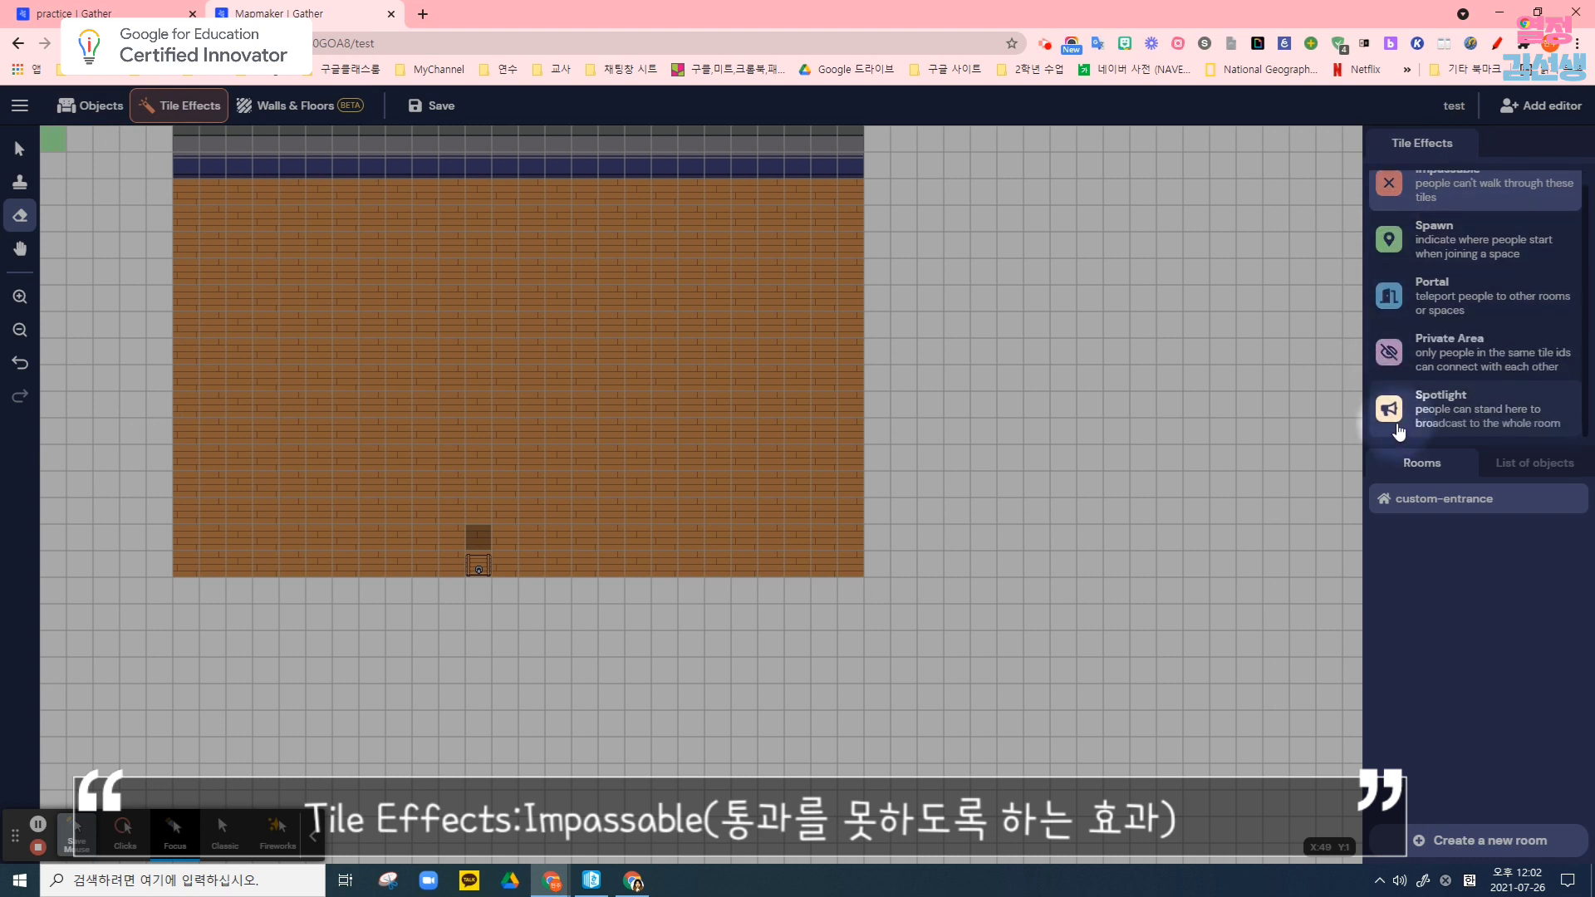
{"action": "scroll", "coordinate": [1400, 432], "scroll_direction": "up", "scroll_amount": 1}
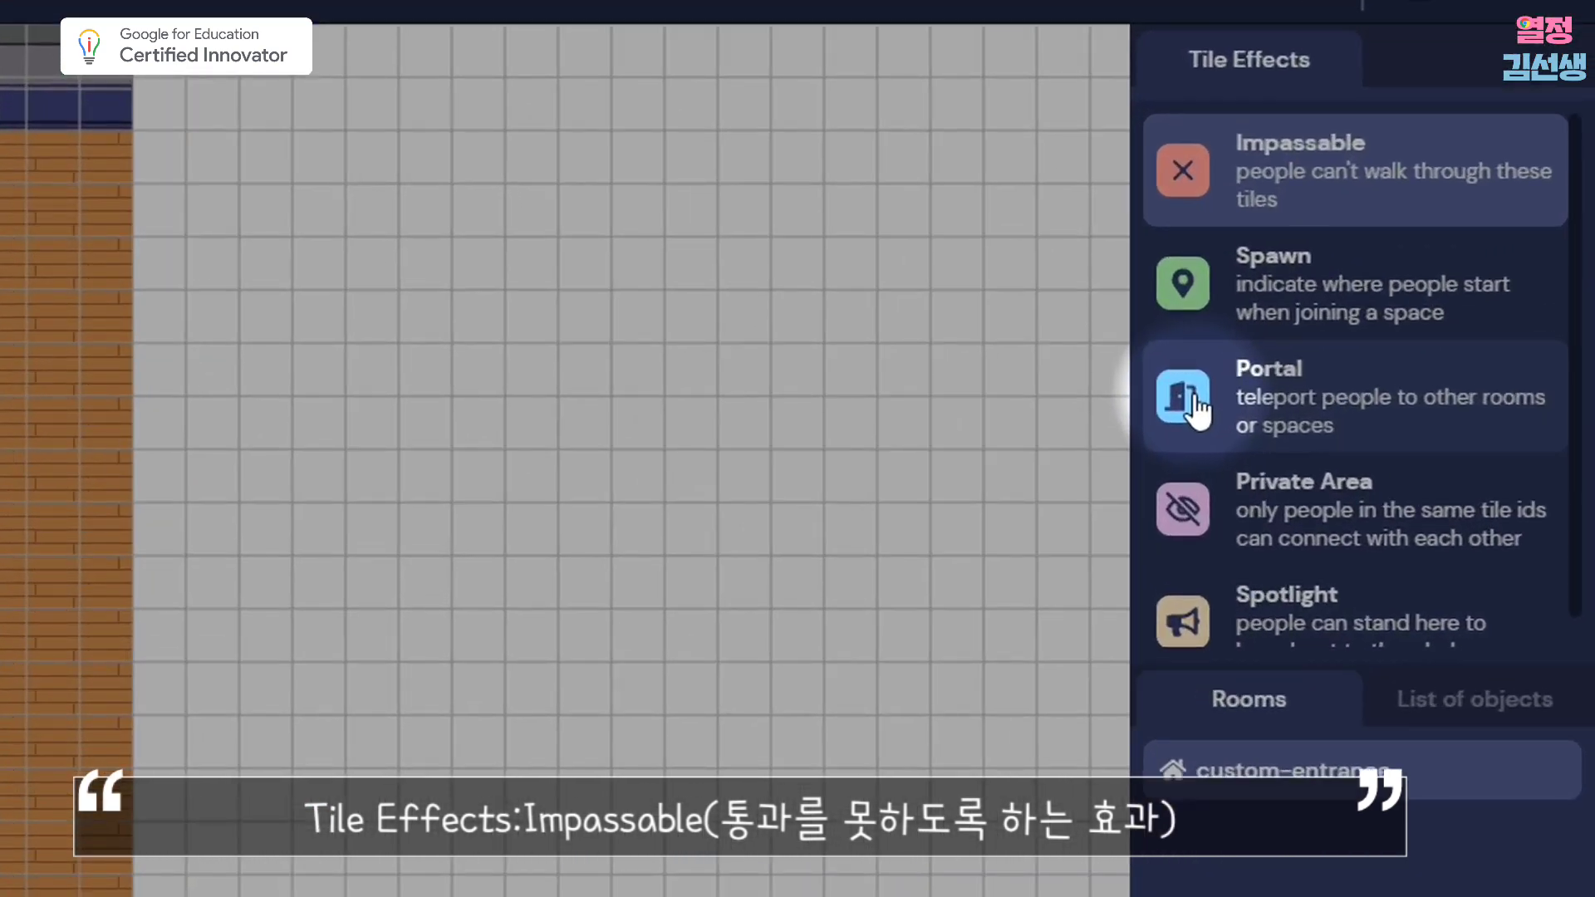
{"action": "left_click", "coordinate": [1218, 170]}
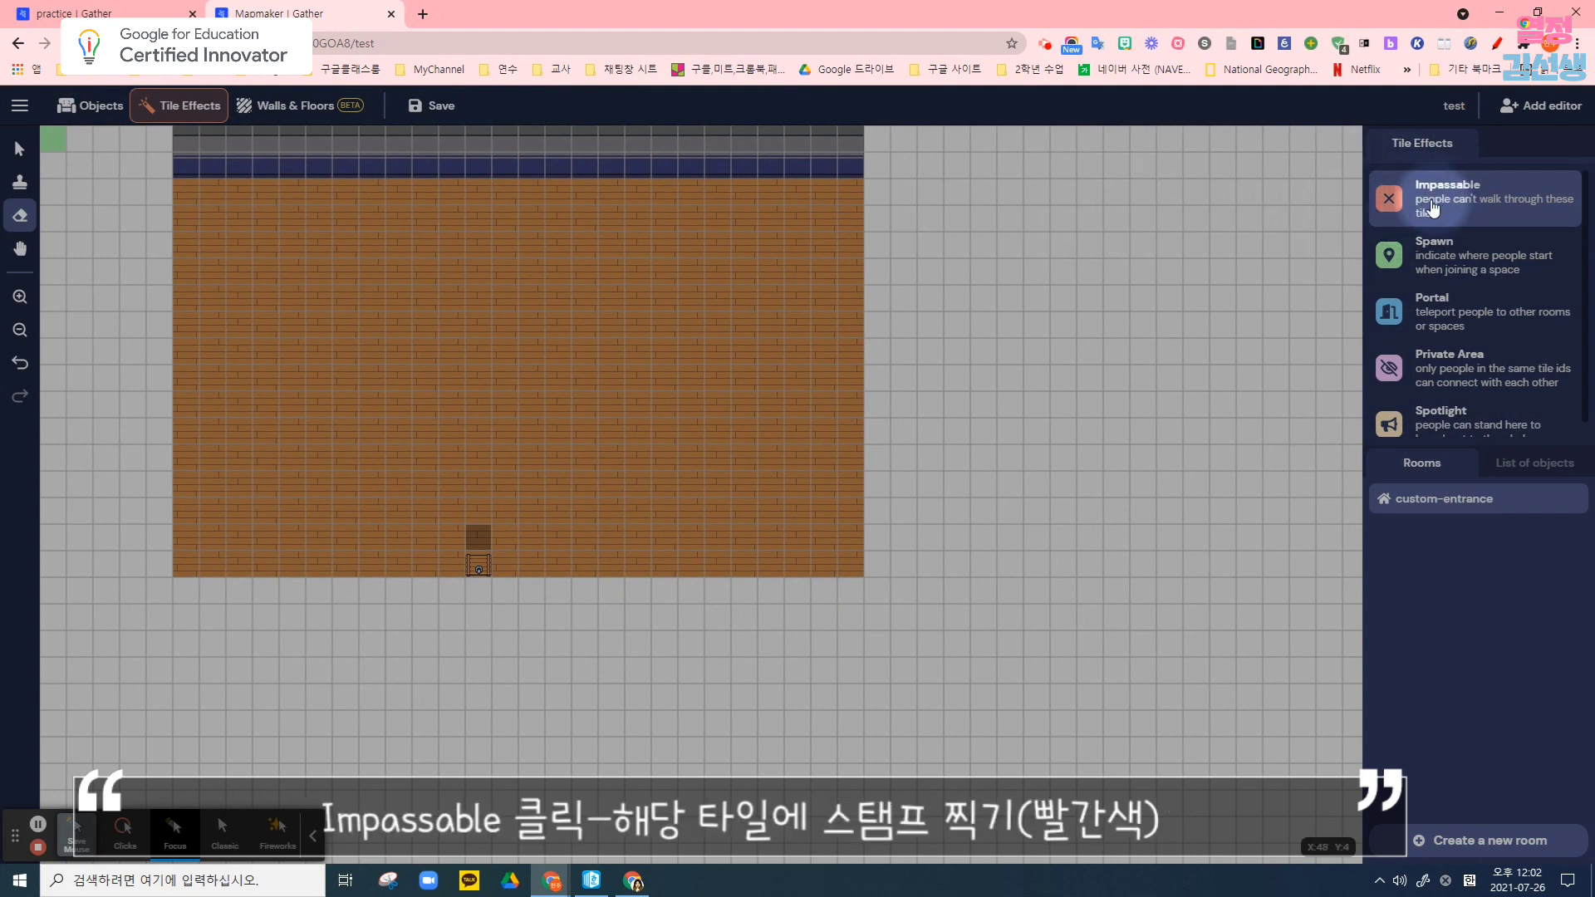
{"action": "left_click", "coordinate": [20, 182]}
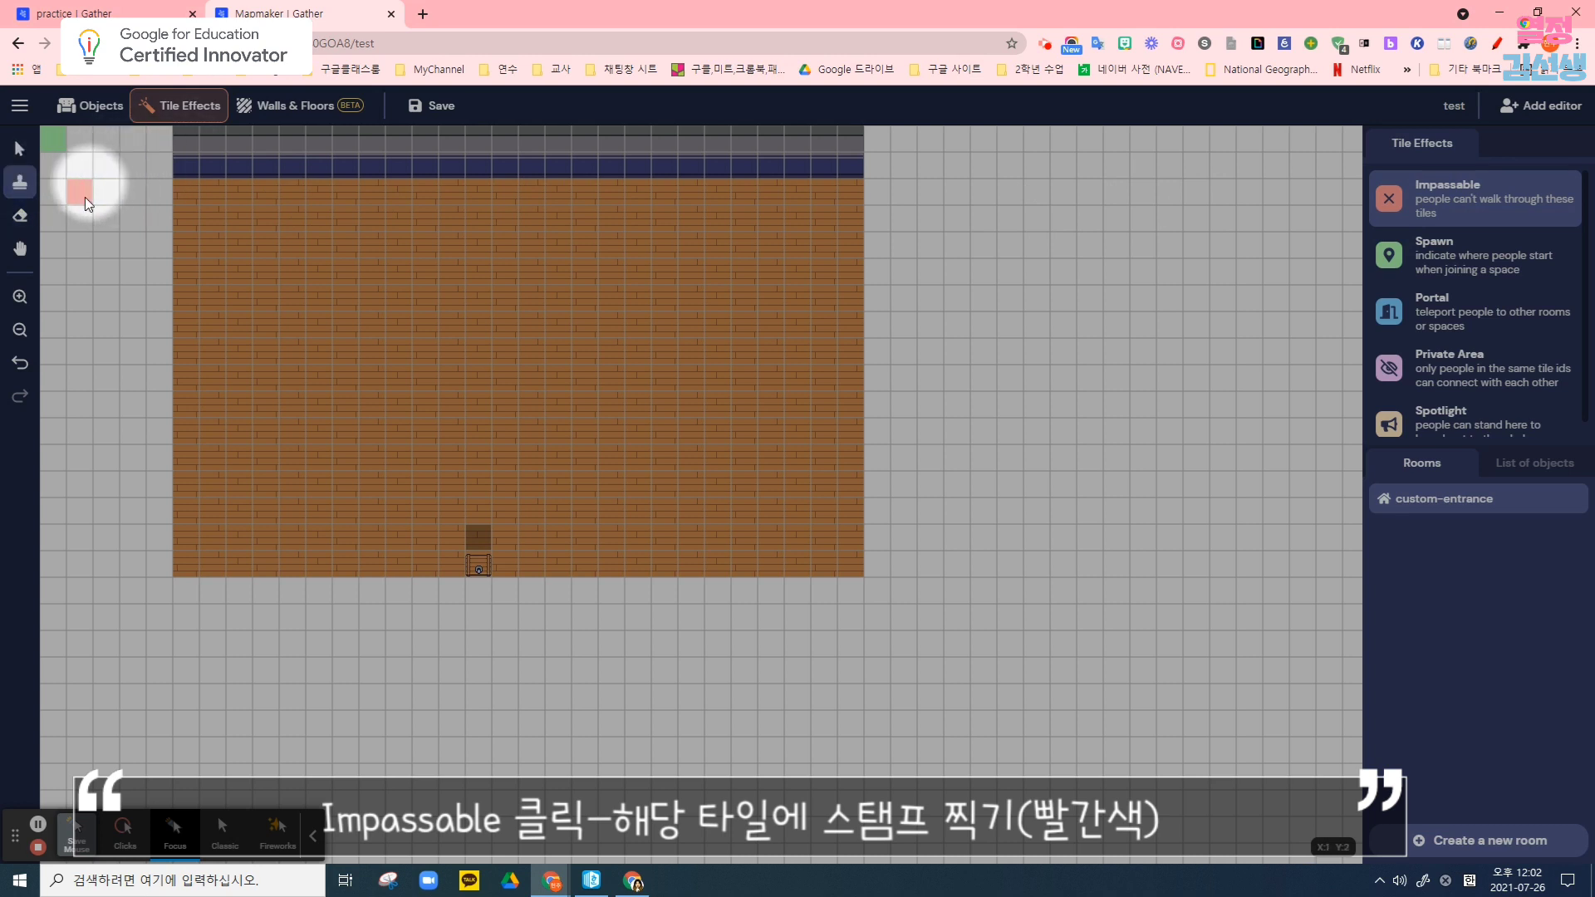
{"action": "mouse_move", "coordinate": [184, 132]}
{"action": "left_mouse_down"}
{"action": "mouse_move", "coordinate": [790, 142]}
{"action": "mouse_move", "coordinate": [810, 162]}
{"action": "left_mouse_up"}
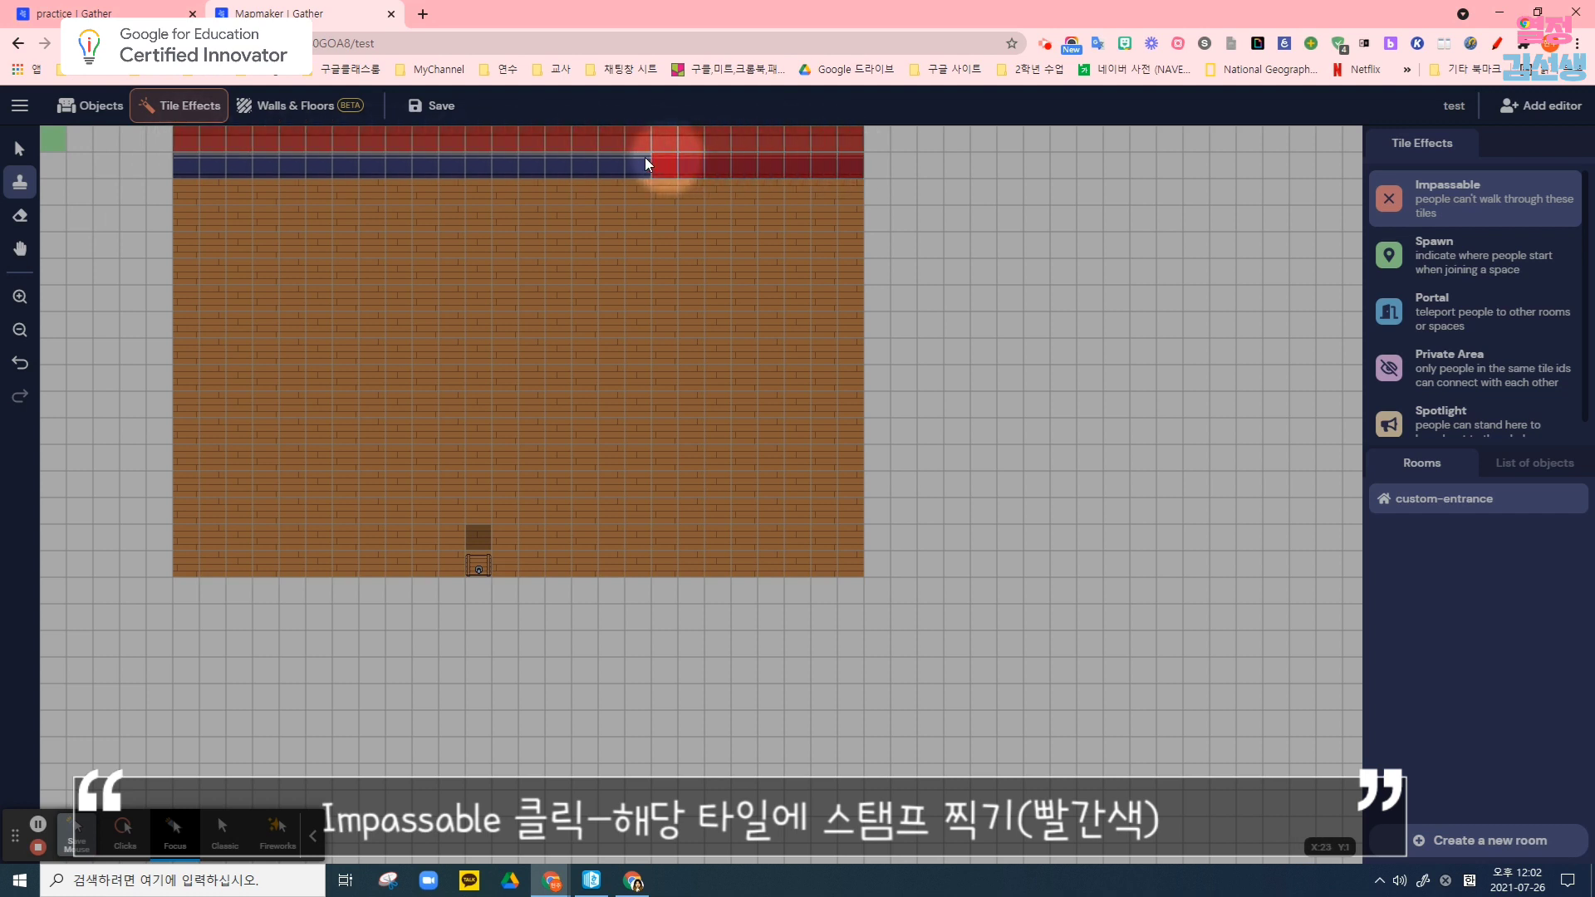
{"action": "left_click_drag", "start_coordinate": [645, 163], "coordinate": [187, 165]}
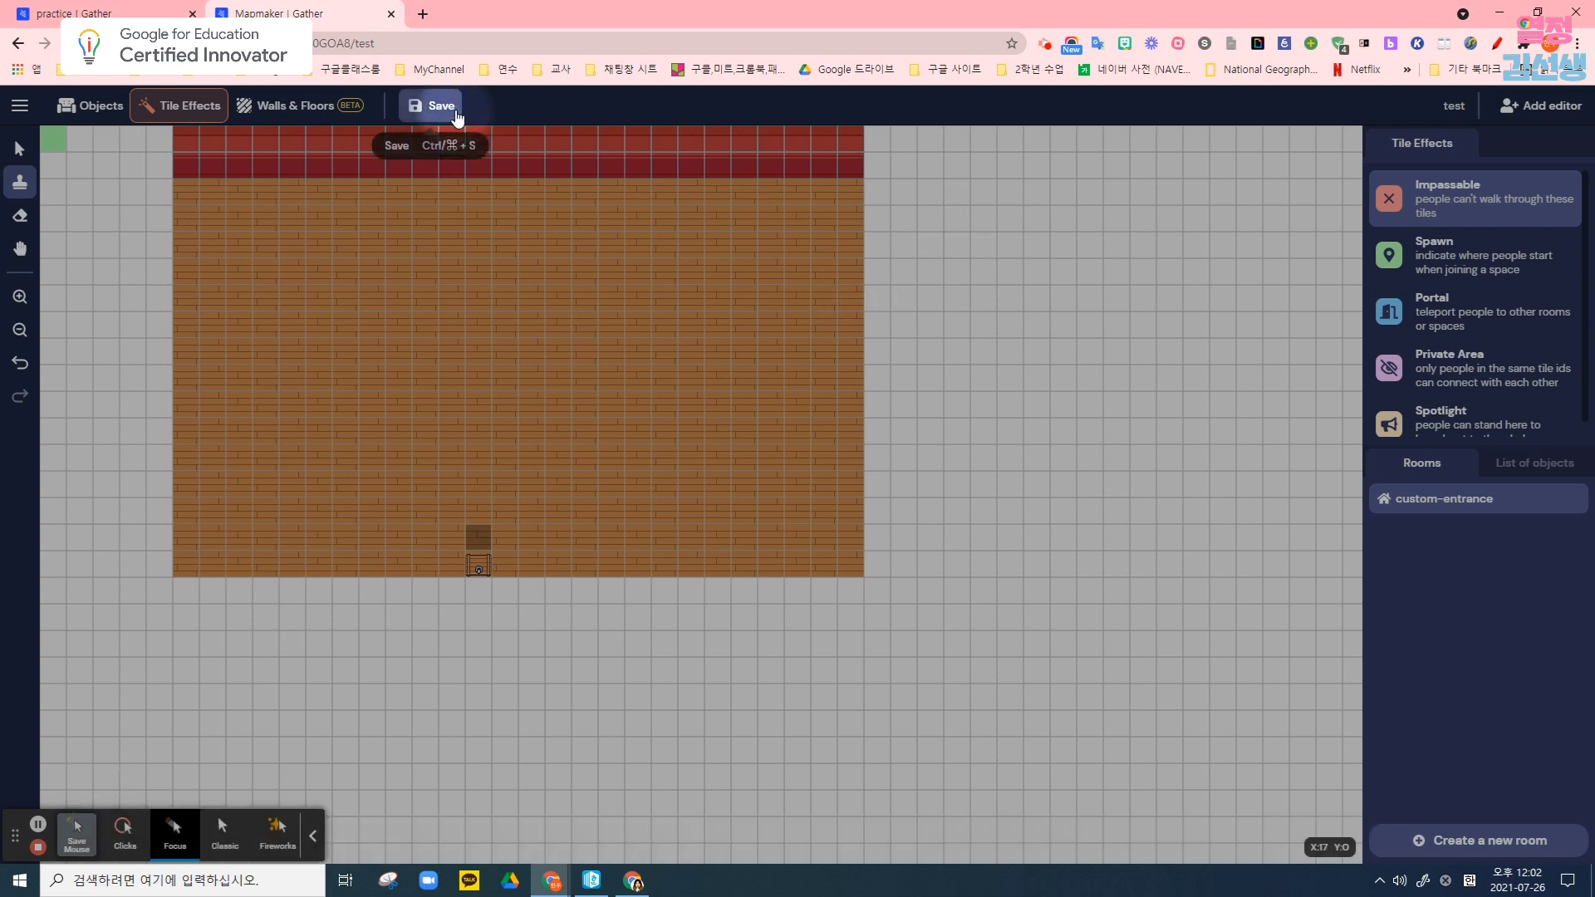
Relocate the default Spawn tile from the map's top-left corner to the middle of the floor and save the map
{"action": "left_click", "coordinate": [1425, 274]}
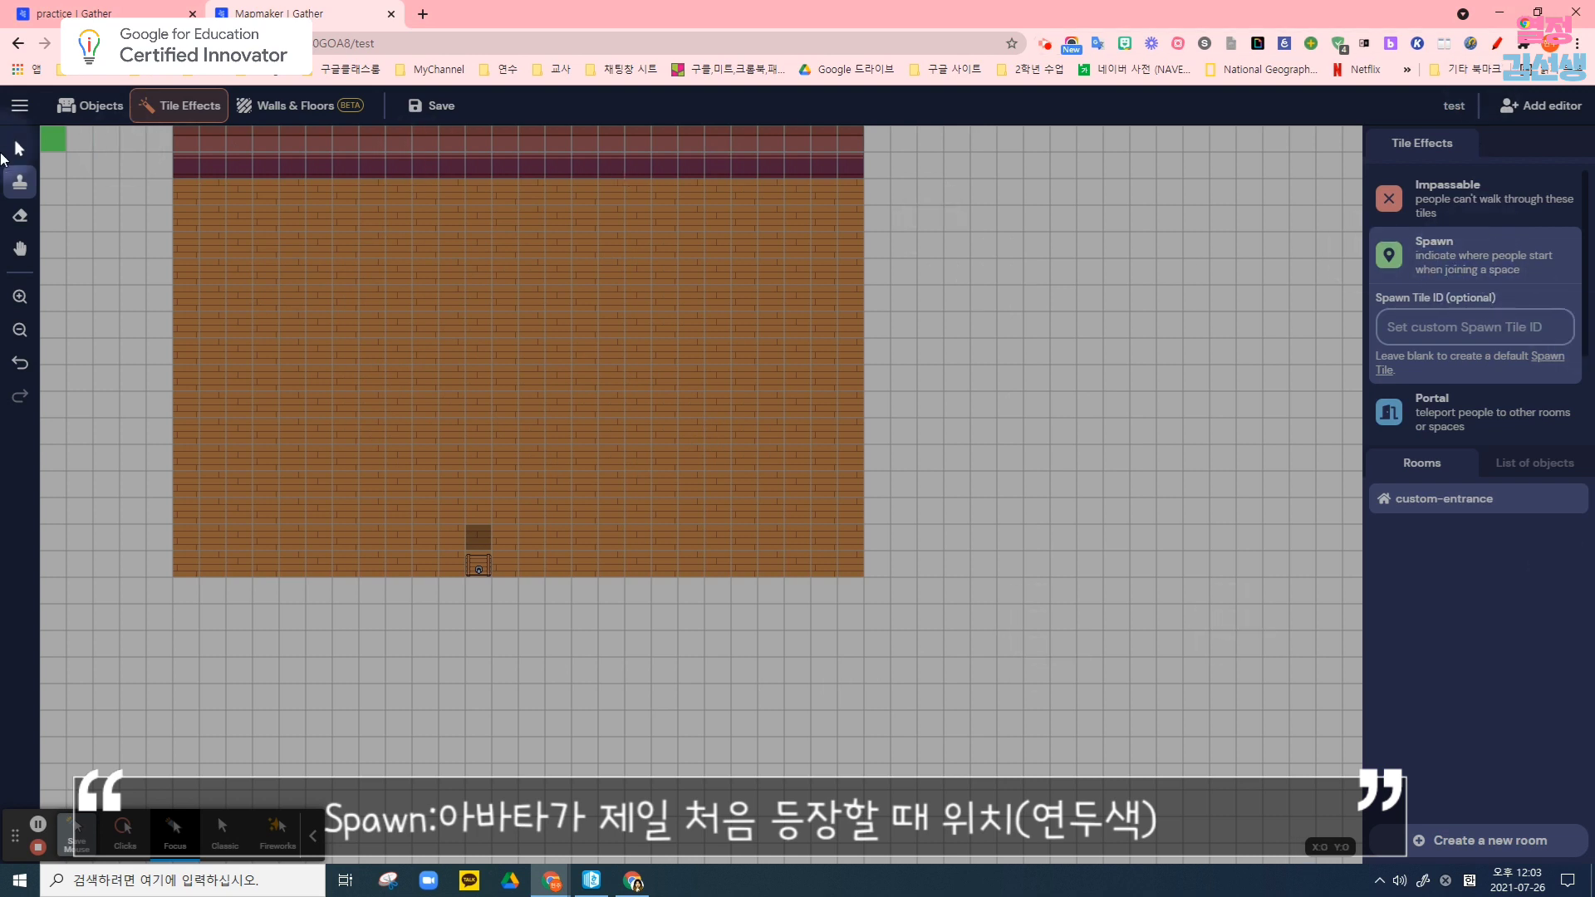
{"action": "left_click", "coordinate": [18, 218]}
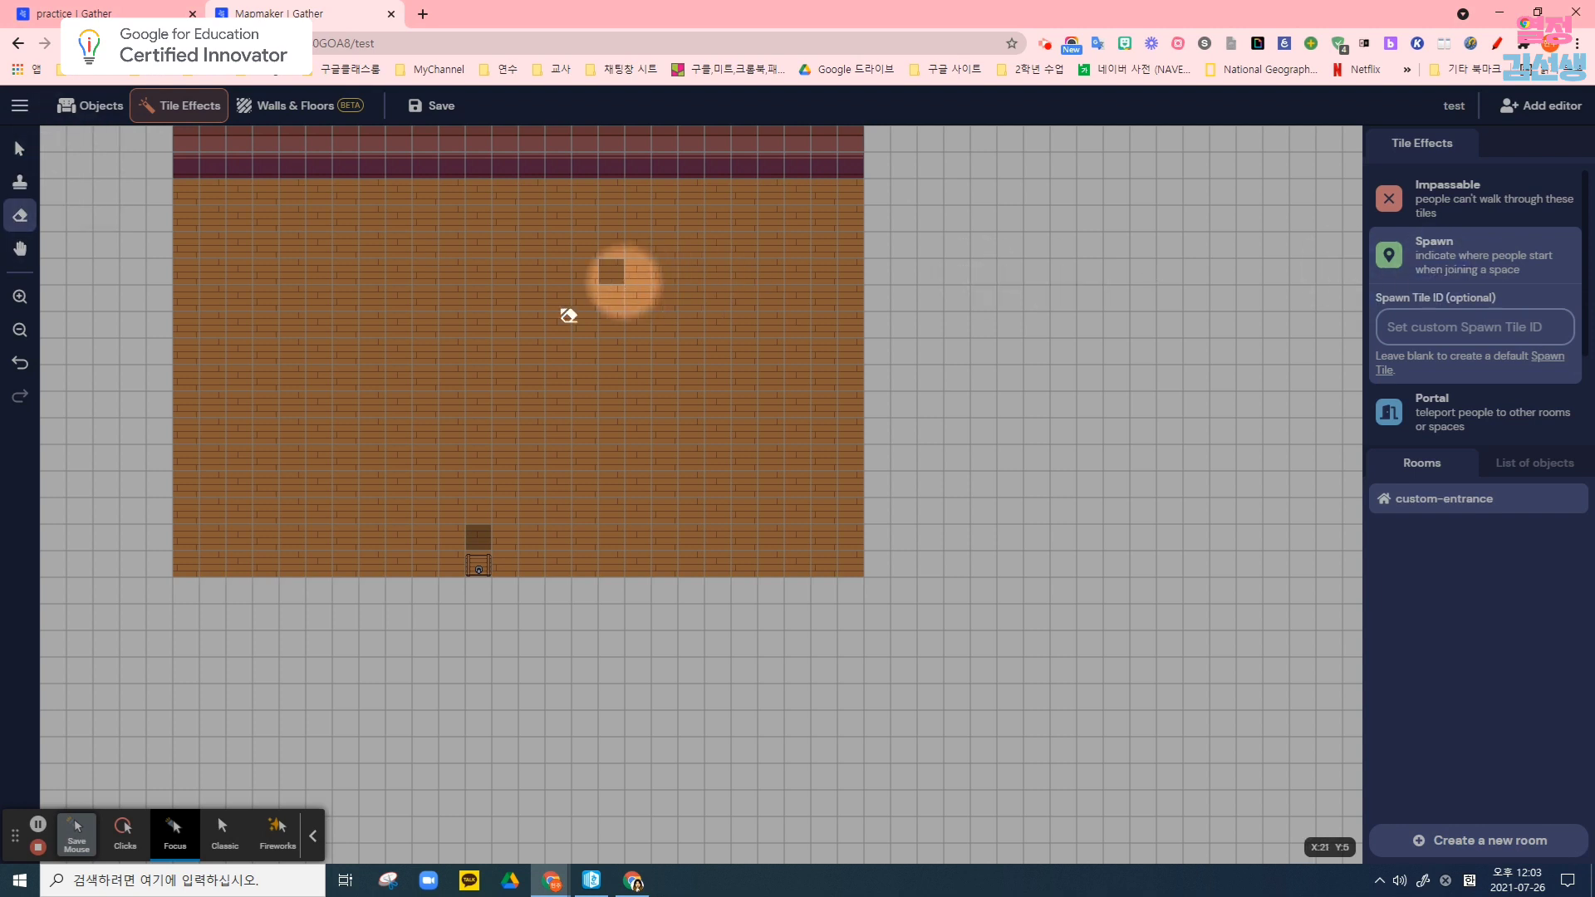
{"action": "left_click", "coordinate": [20, 184]}
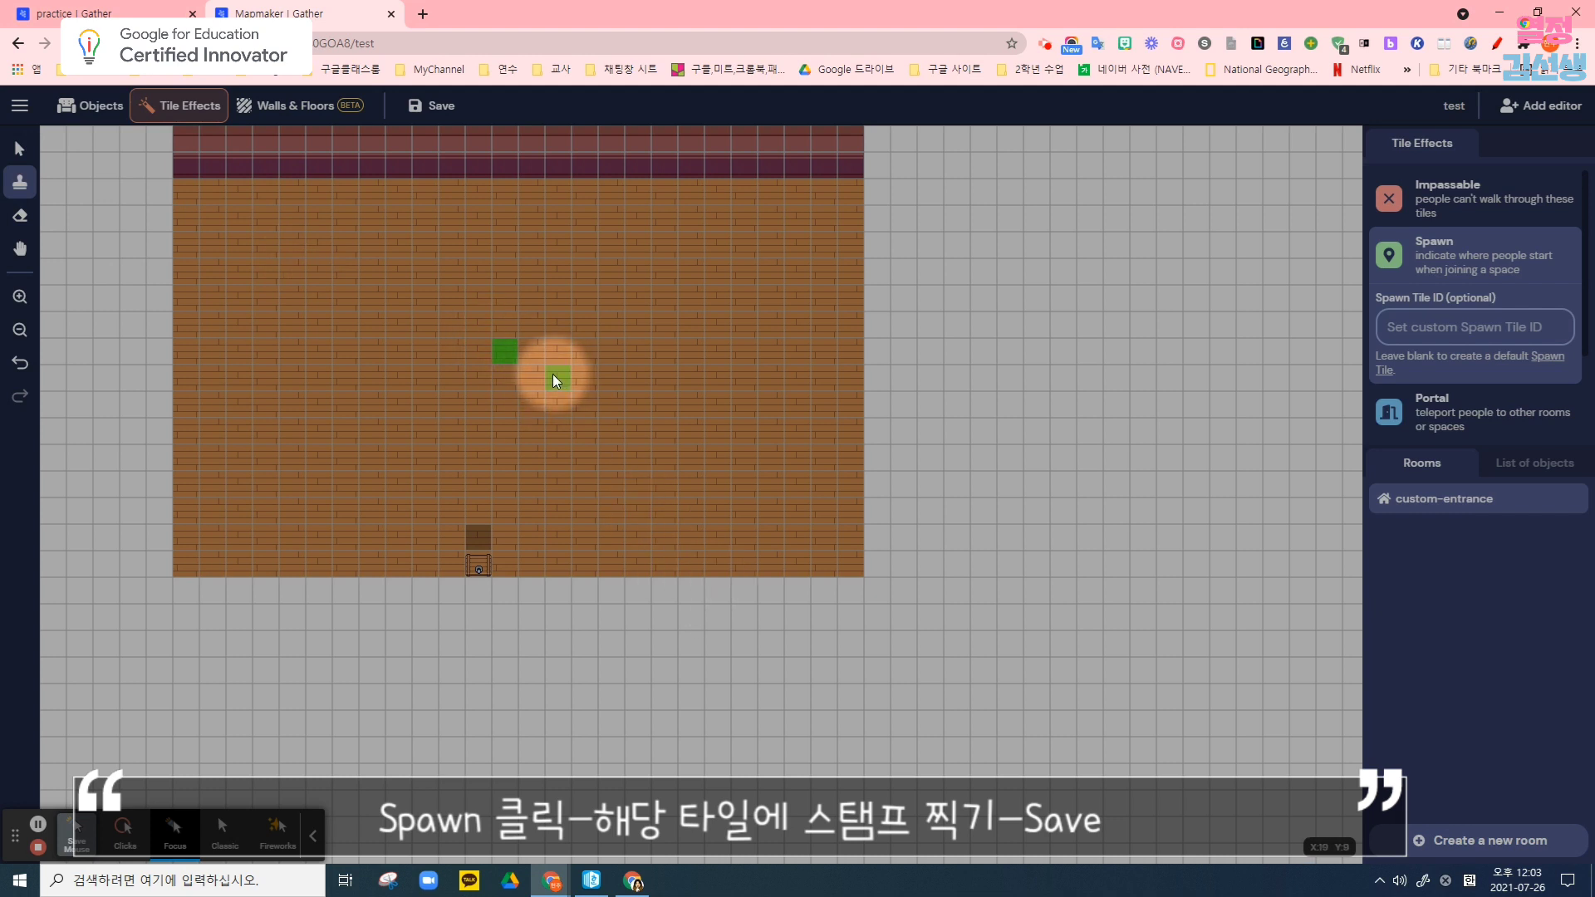
{"action": "left_click", "coordinate": [444, 109]}
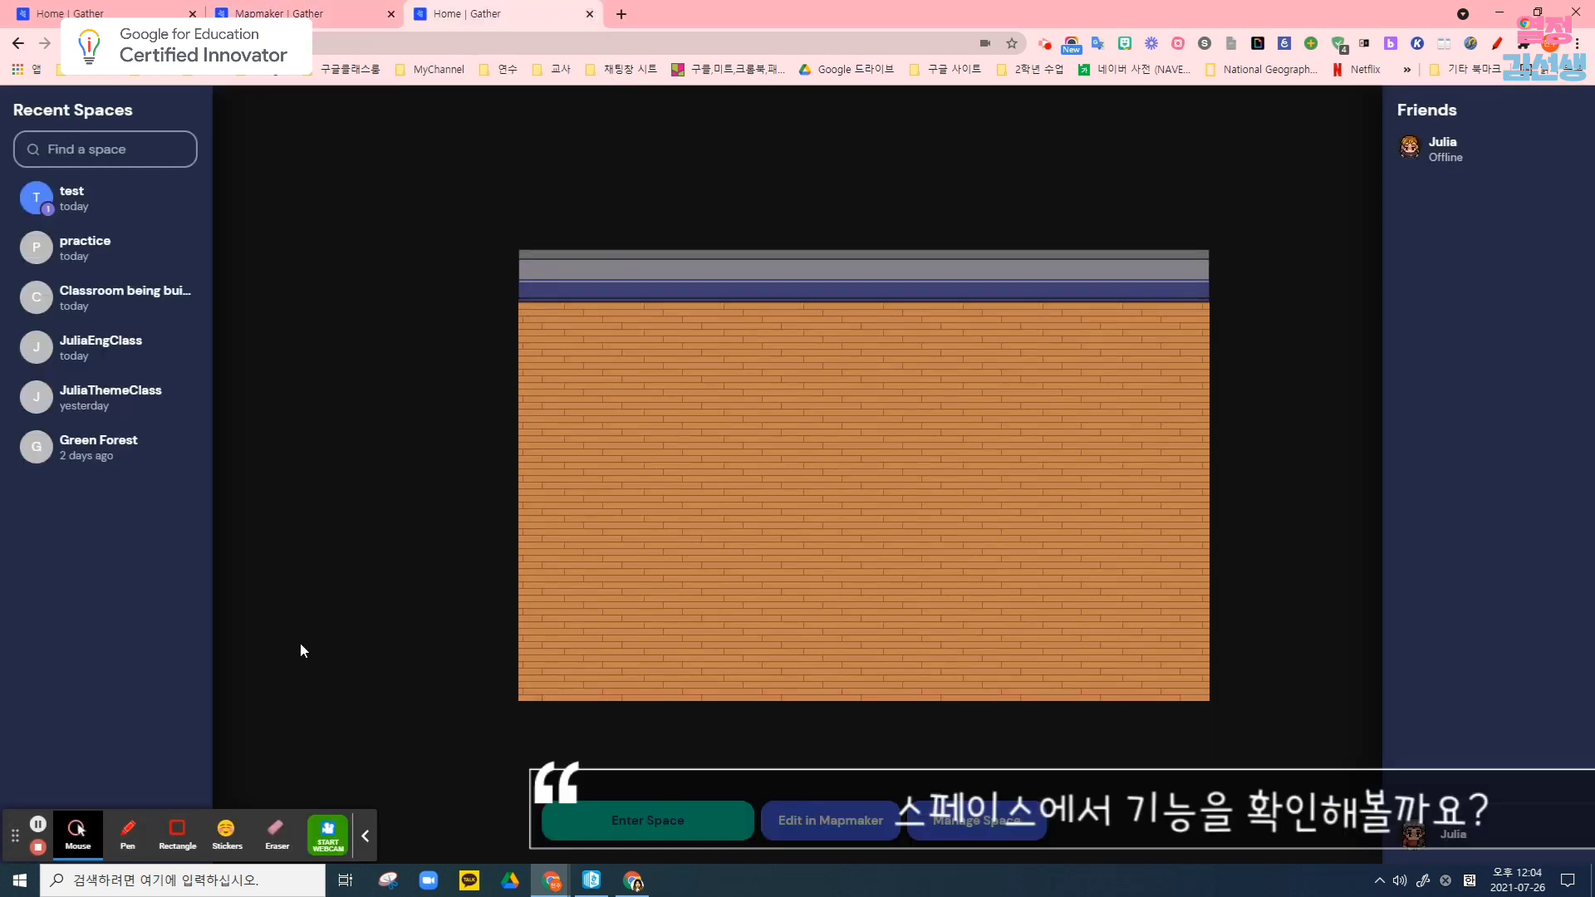
Enter the test space from the Gather home page and join the gathering
{"action": "left_click", "coordinate": [75, 833]}
{"action": "left_click", "coordinate": [174, 830]}
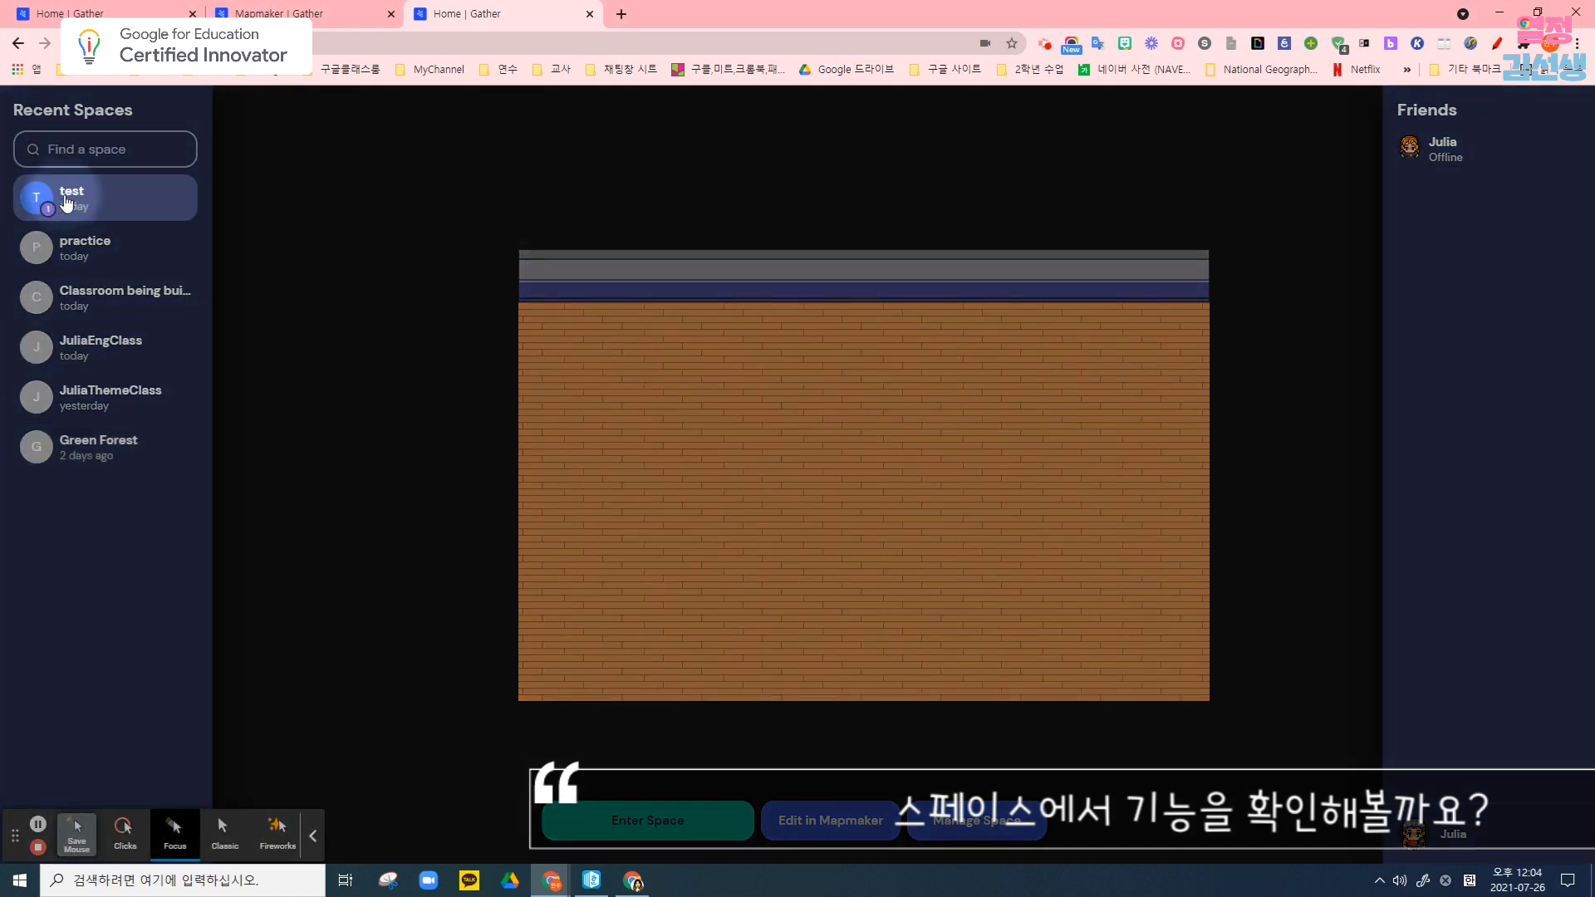
{"action": "left_click", "coordinate": [661, 824]}
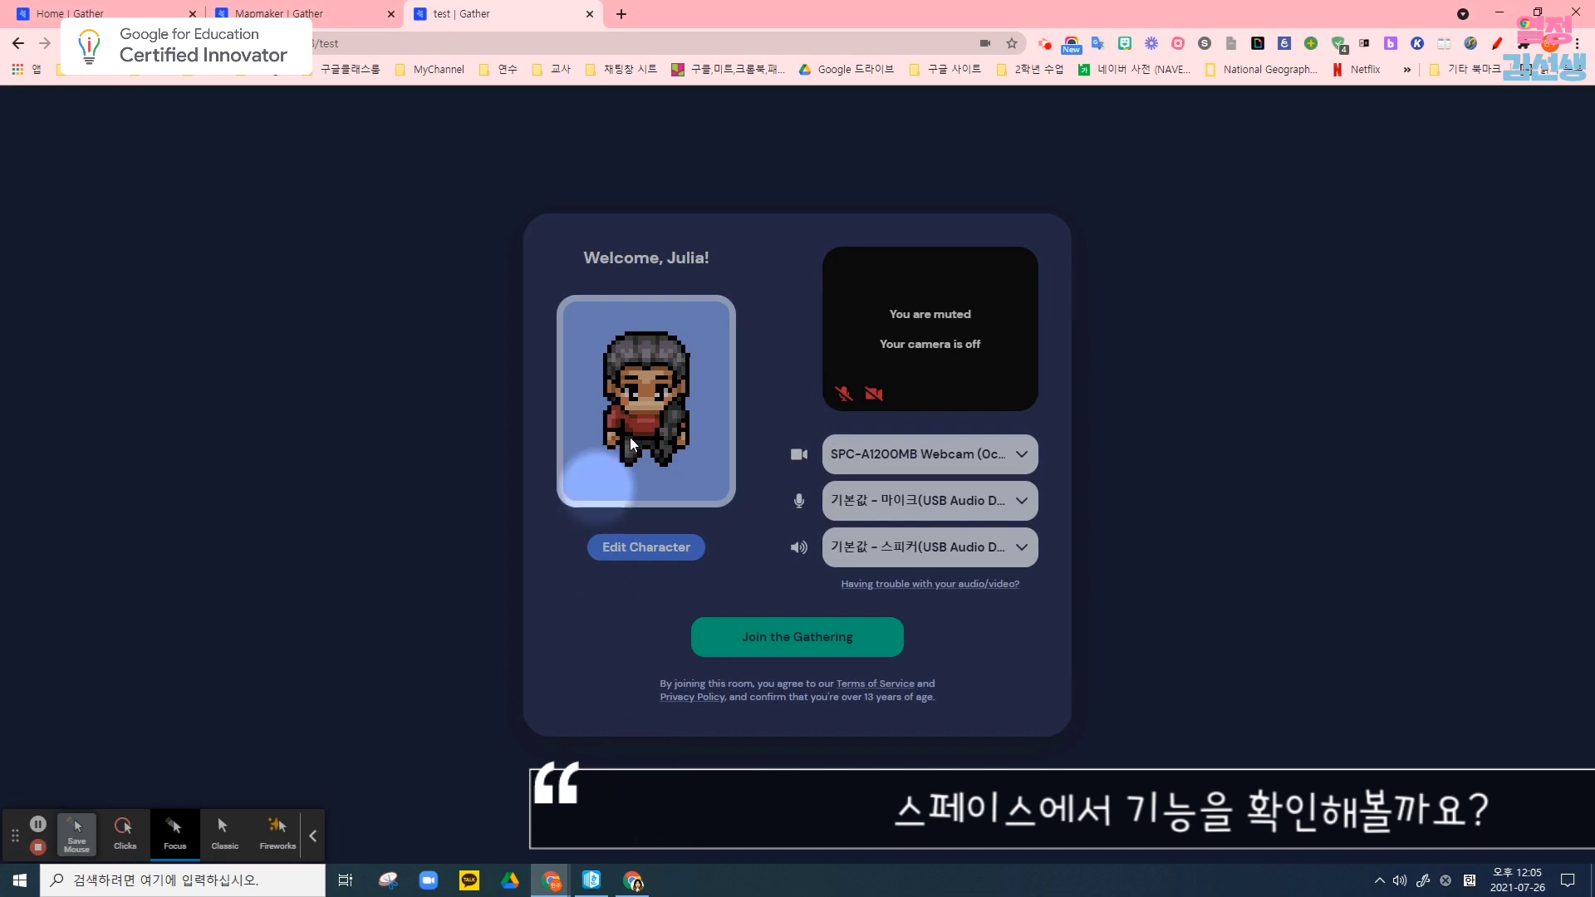
{"action": "left_click", "coordinate": [809, 638]}
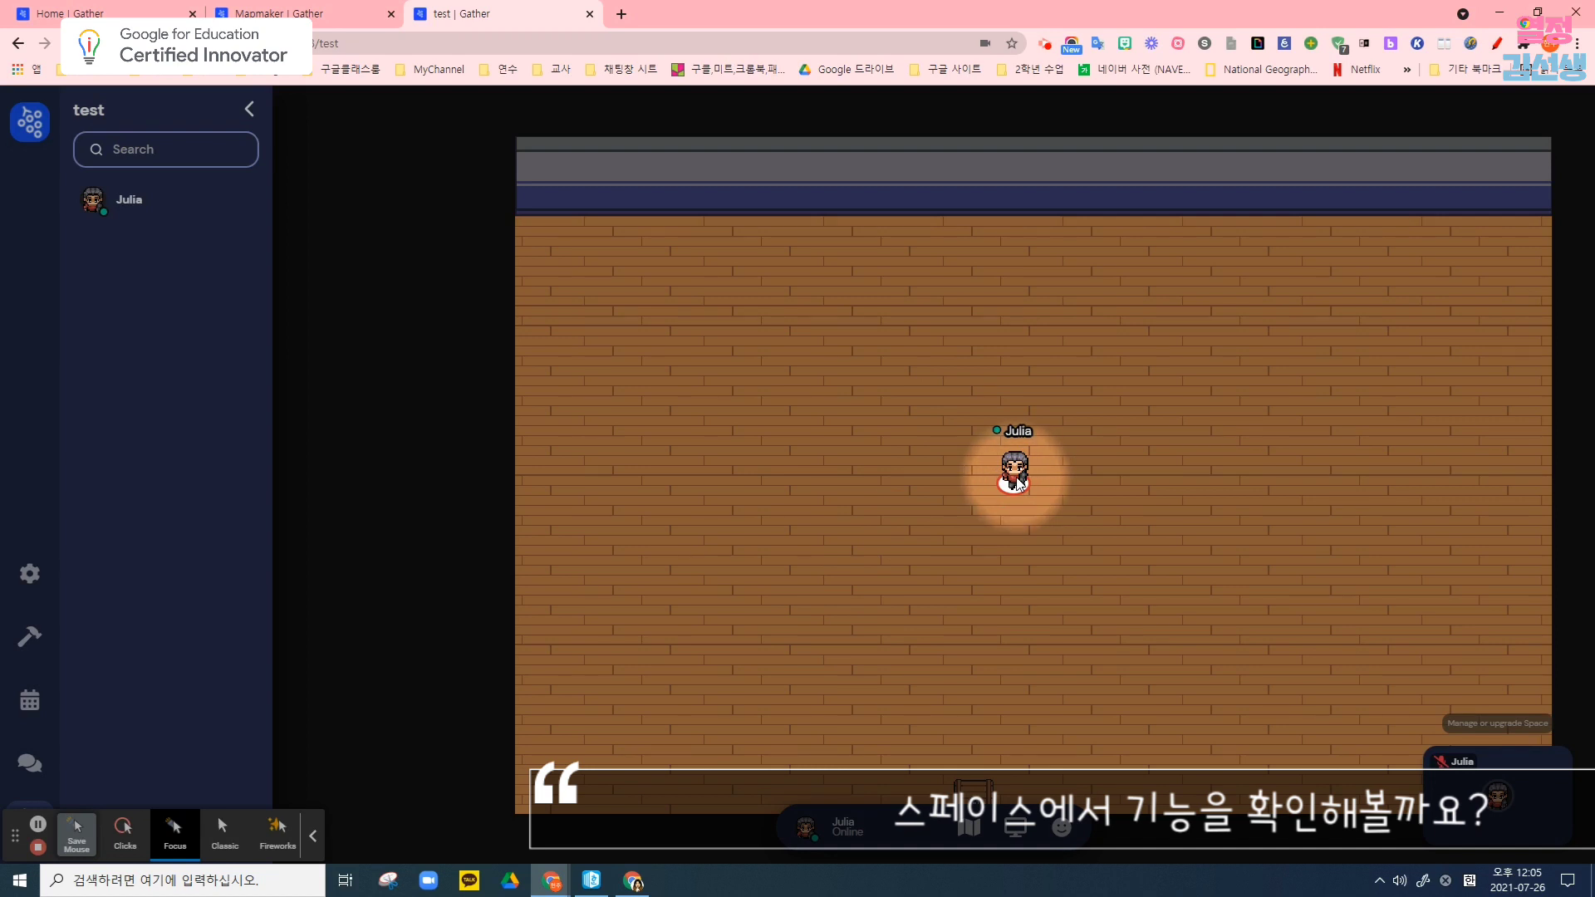
Walk the avatar north from the spawn point up to the wall to test the impassable tiles
{"action": "left_click", "coordinate": [124, 830]}
{"action": "key", "text": "Up"}
{"action": "key", "text": "Up"}
{"action": "key", "text": "Up"}
{"action": "key", "text": "Up"}
{"action": "key", "text": "Up"}
{"action": "key", "text": "Up"}
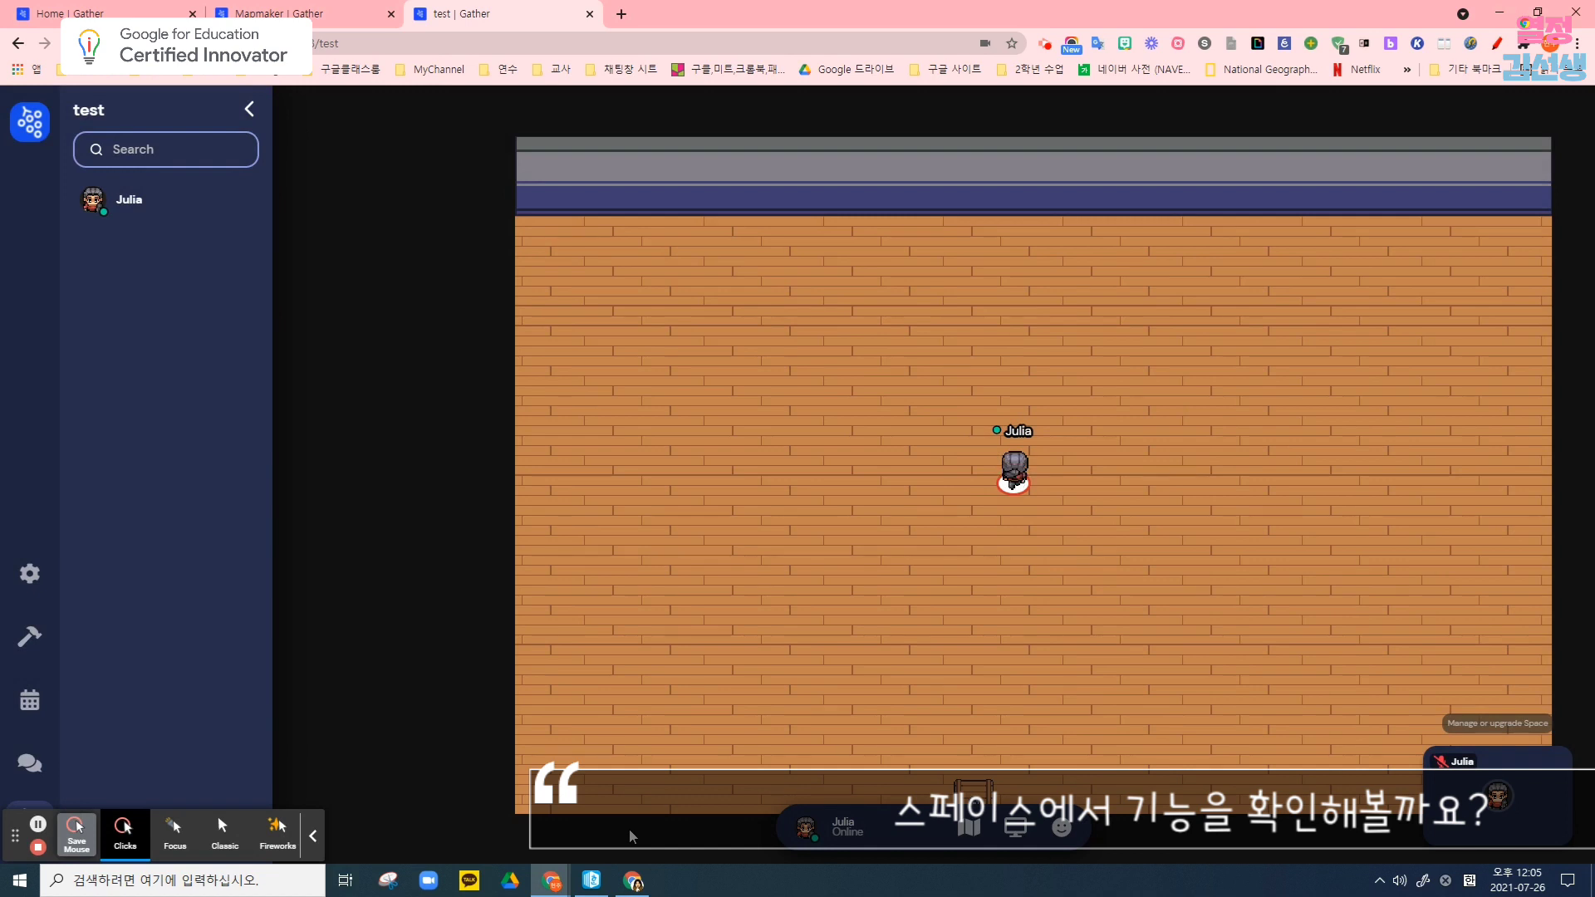
{"action": "key", "text": "Up"}
{"action": "key", "text": "Up"}
{"action": "key", "text": "Up"}
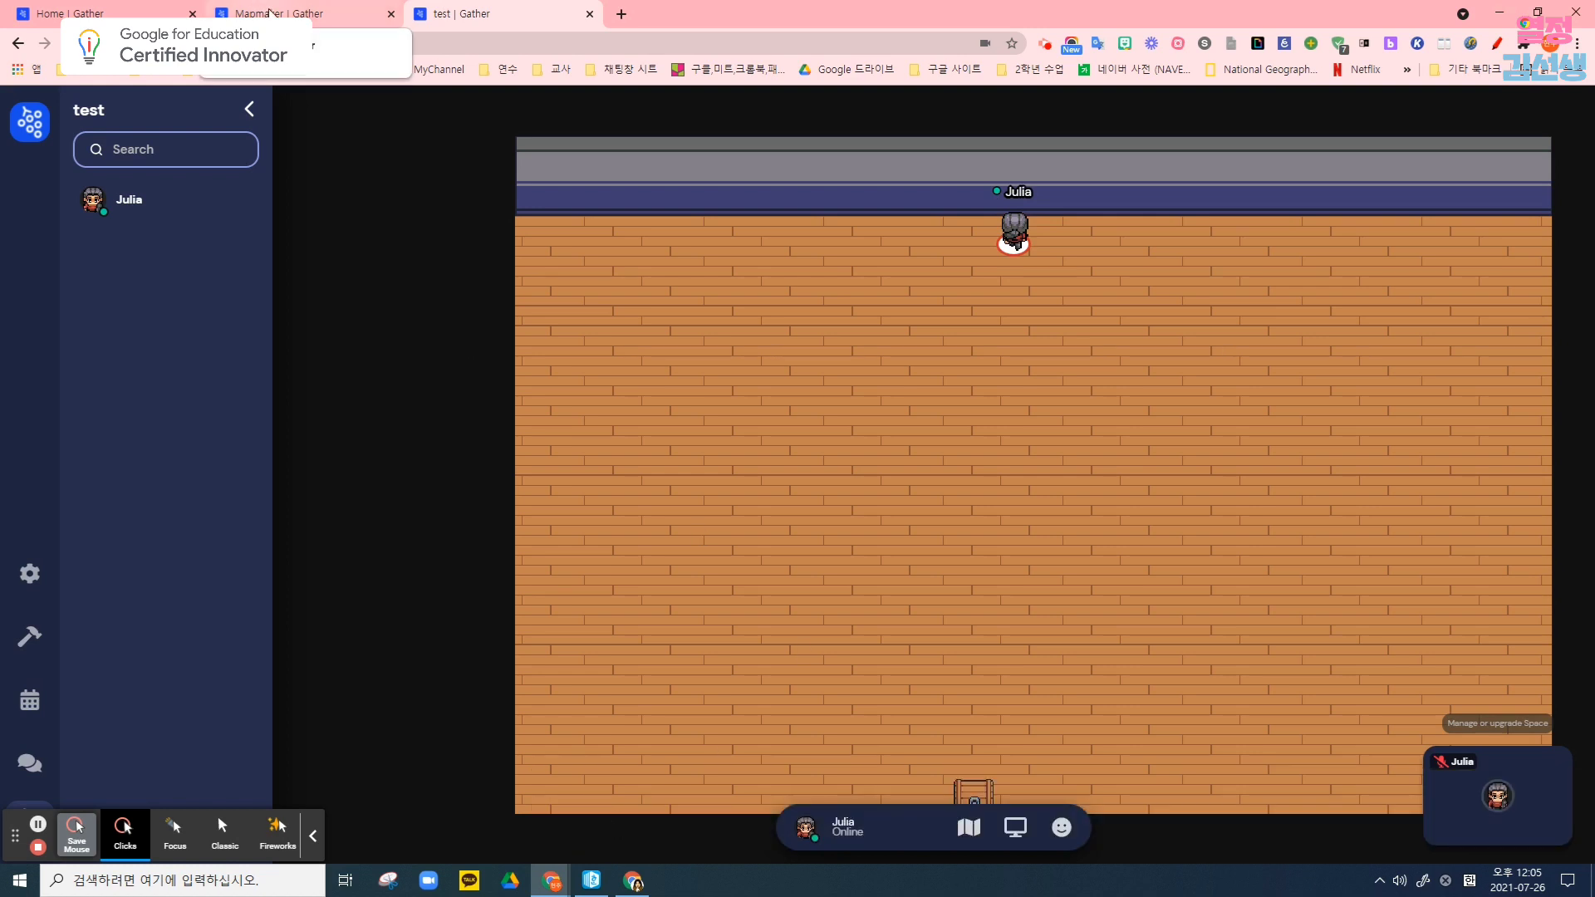
Switch back to the Mapmaker and choose the Portal tile effect
{"action": "left_click", "coordinate": [268, 12]}
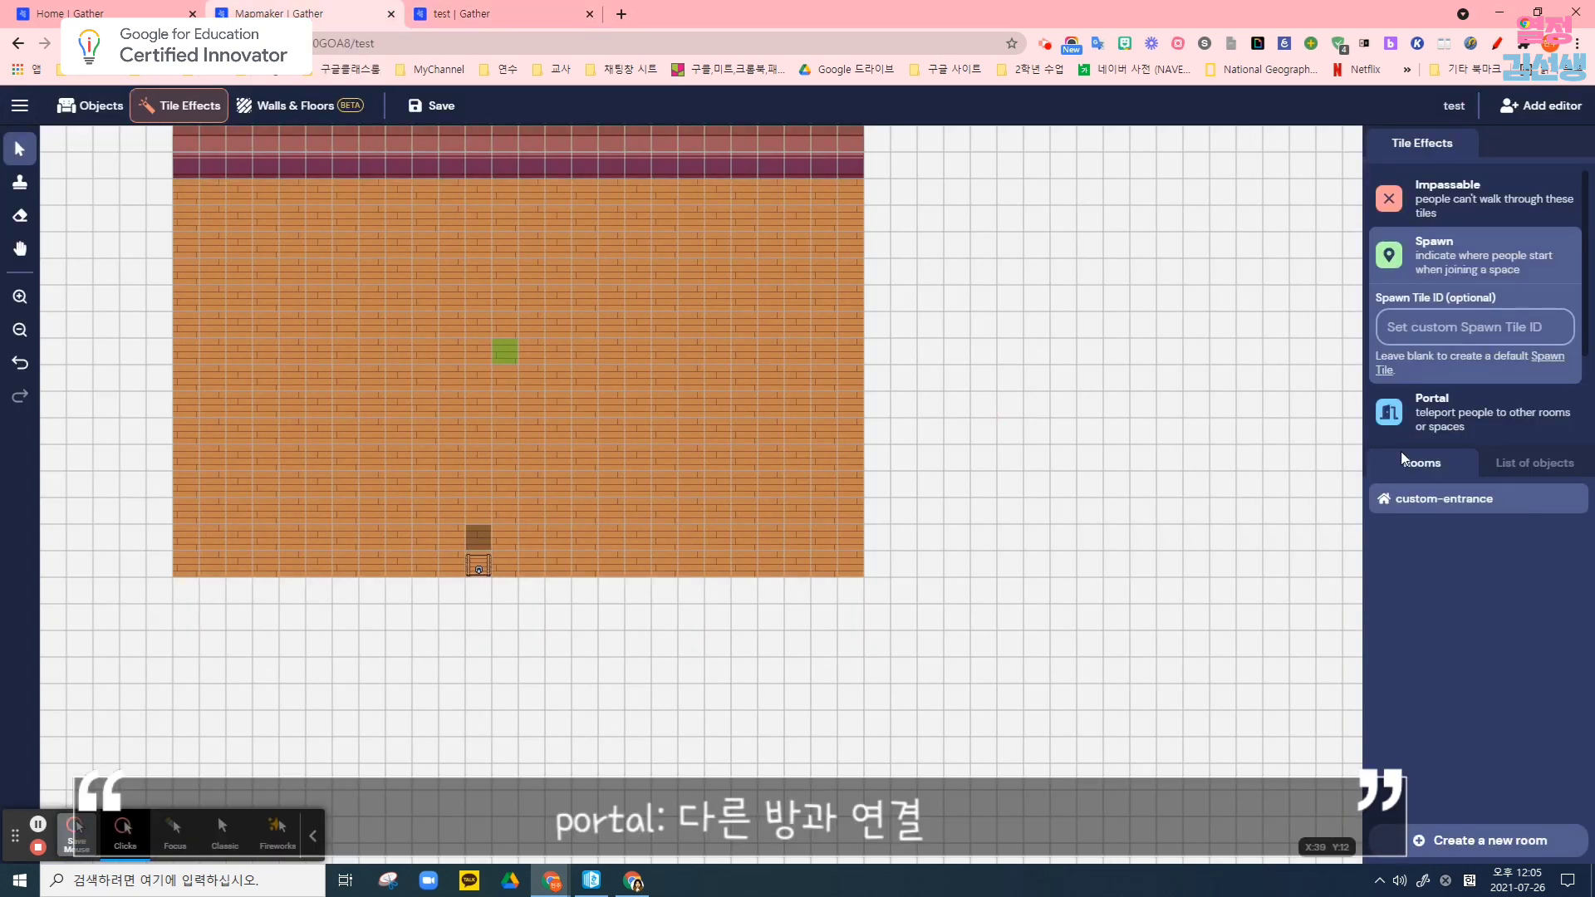
{"action": "scroll", "coordinate": [1456, 176], "scroll_direction": "down", "scroll_amount": 1}
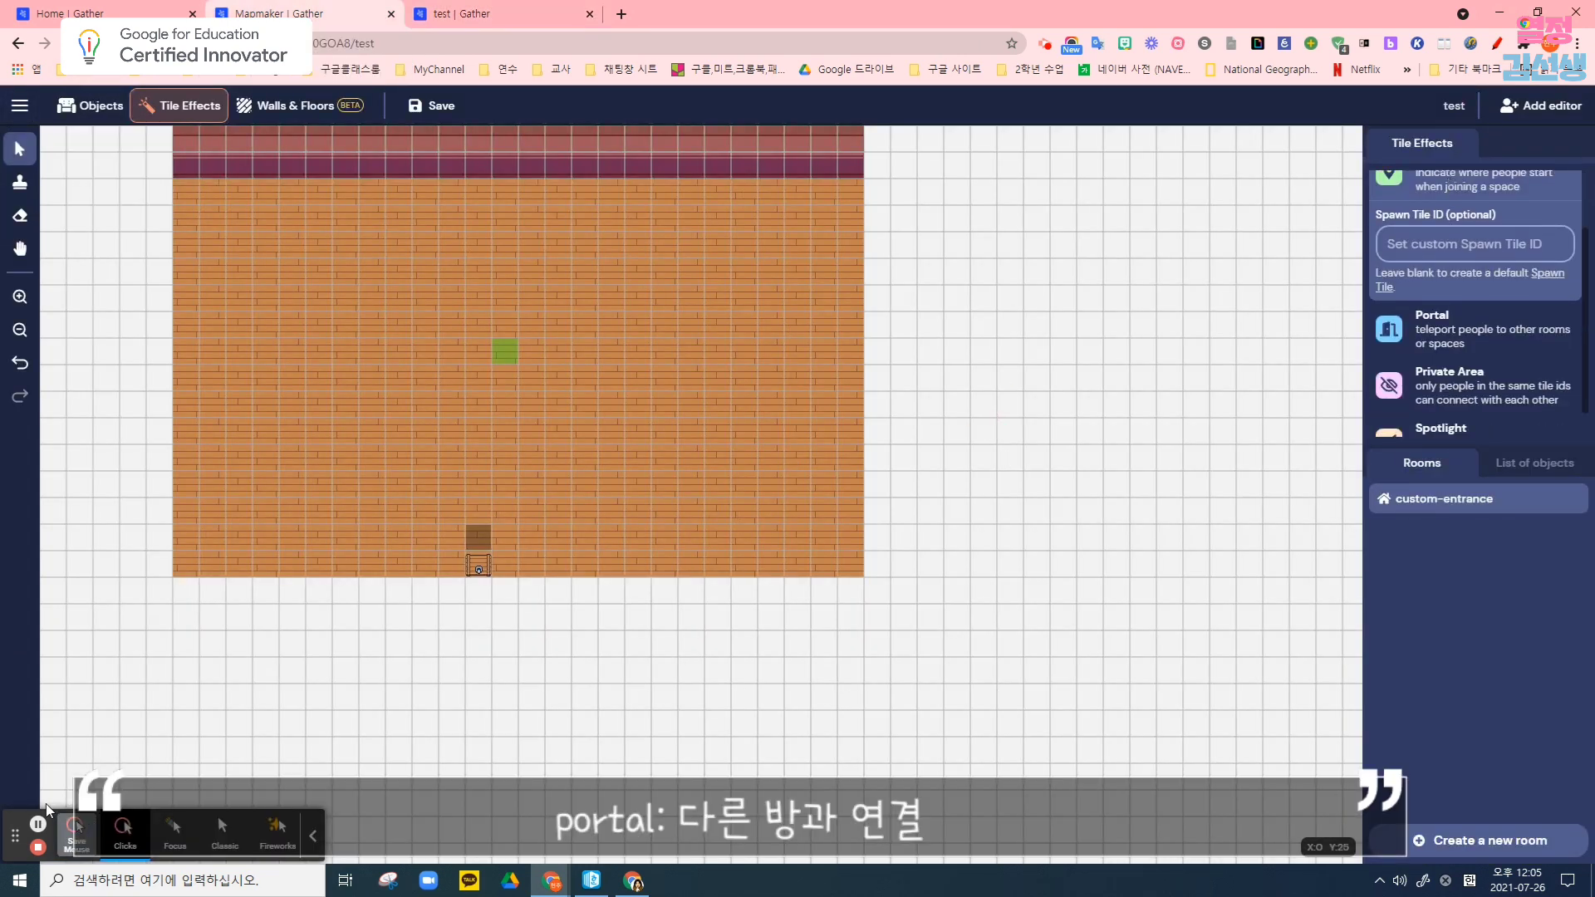
{"action": "left_click", "coordinate": [71, 829]}
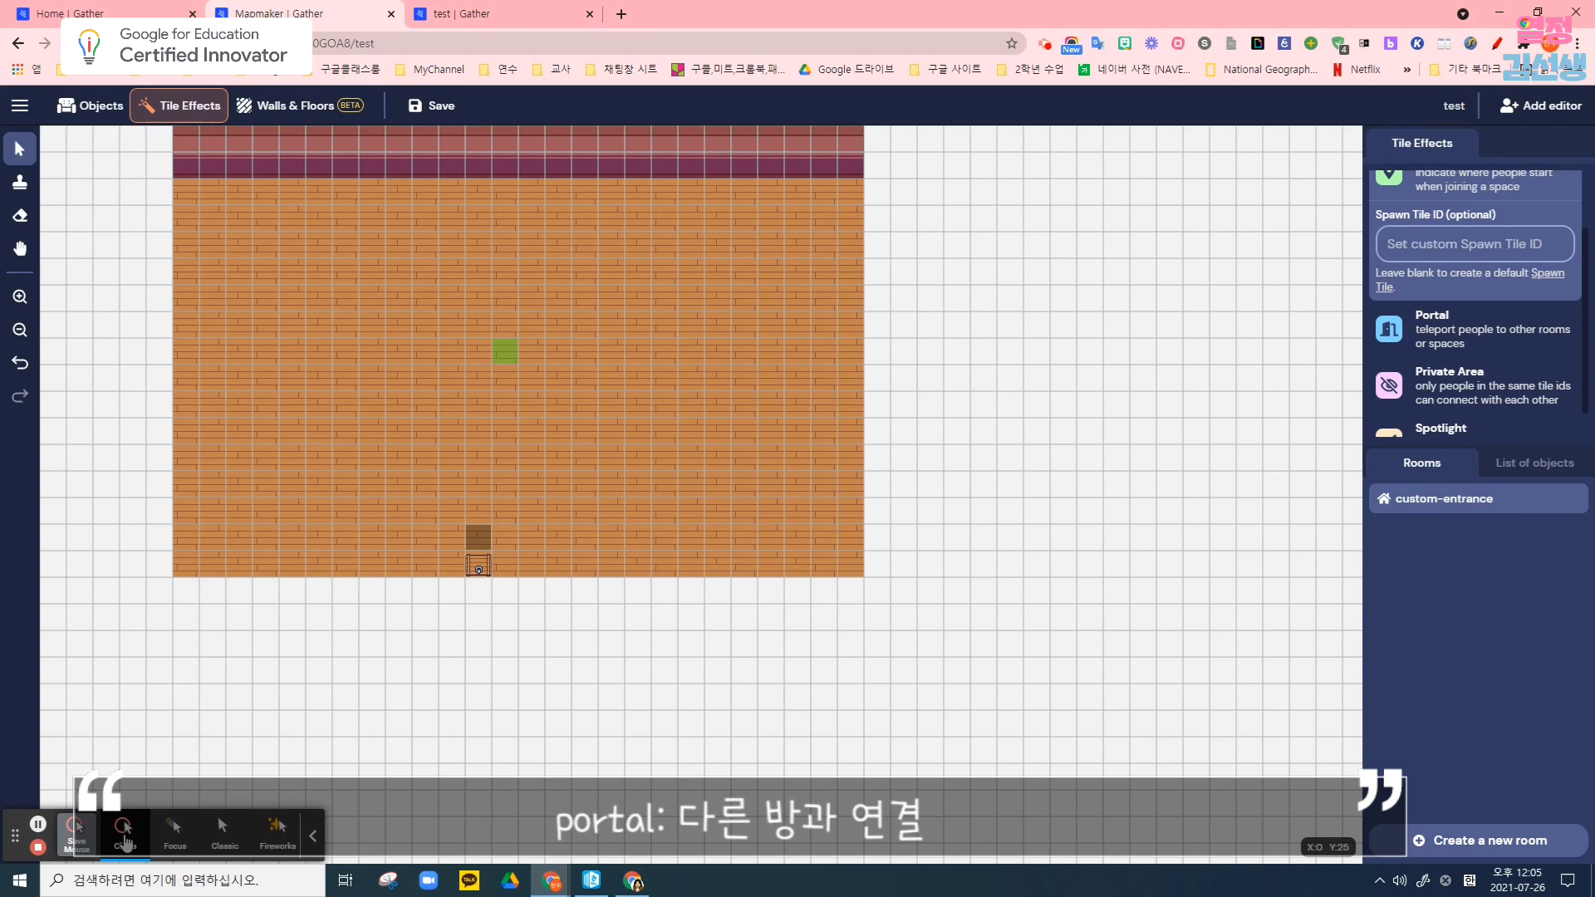
{"action": "left_click", "coordinate": [175, 830]}
{"action": "scroll", "coordinate": [1387, 243], "scroll_direction": "up", "scroll_amount": 1}
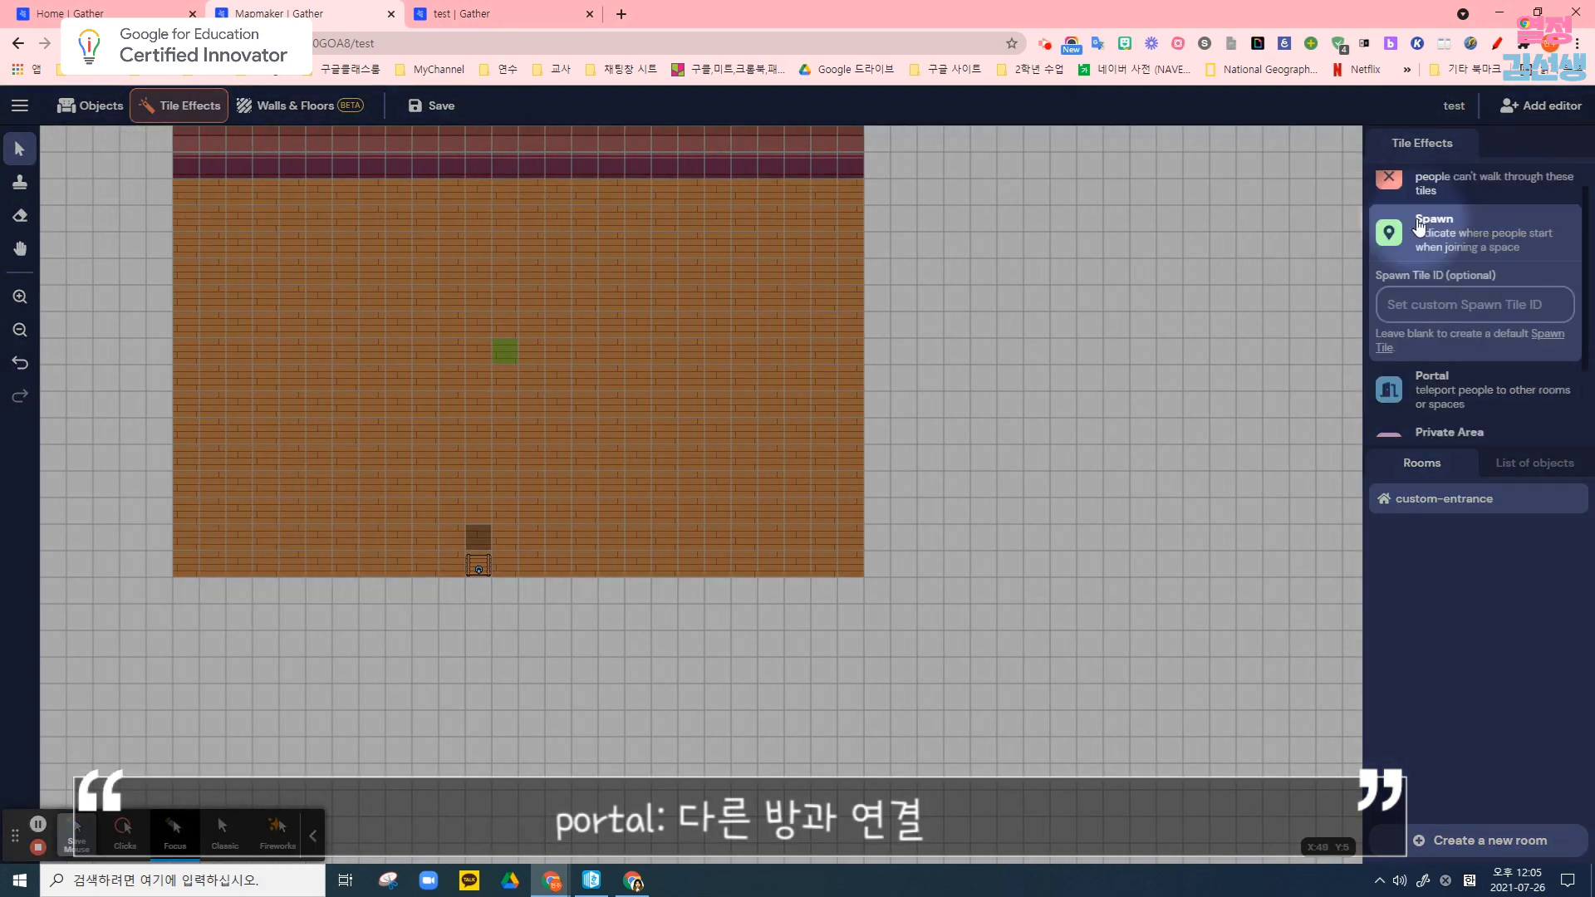
{"action": "left_click", "coordinate": [1452, 309]}
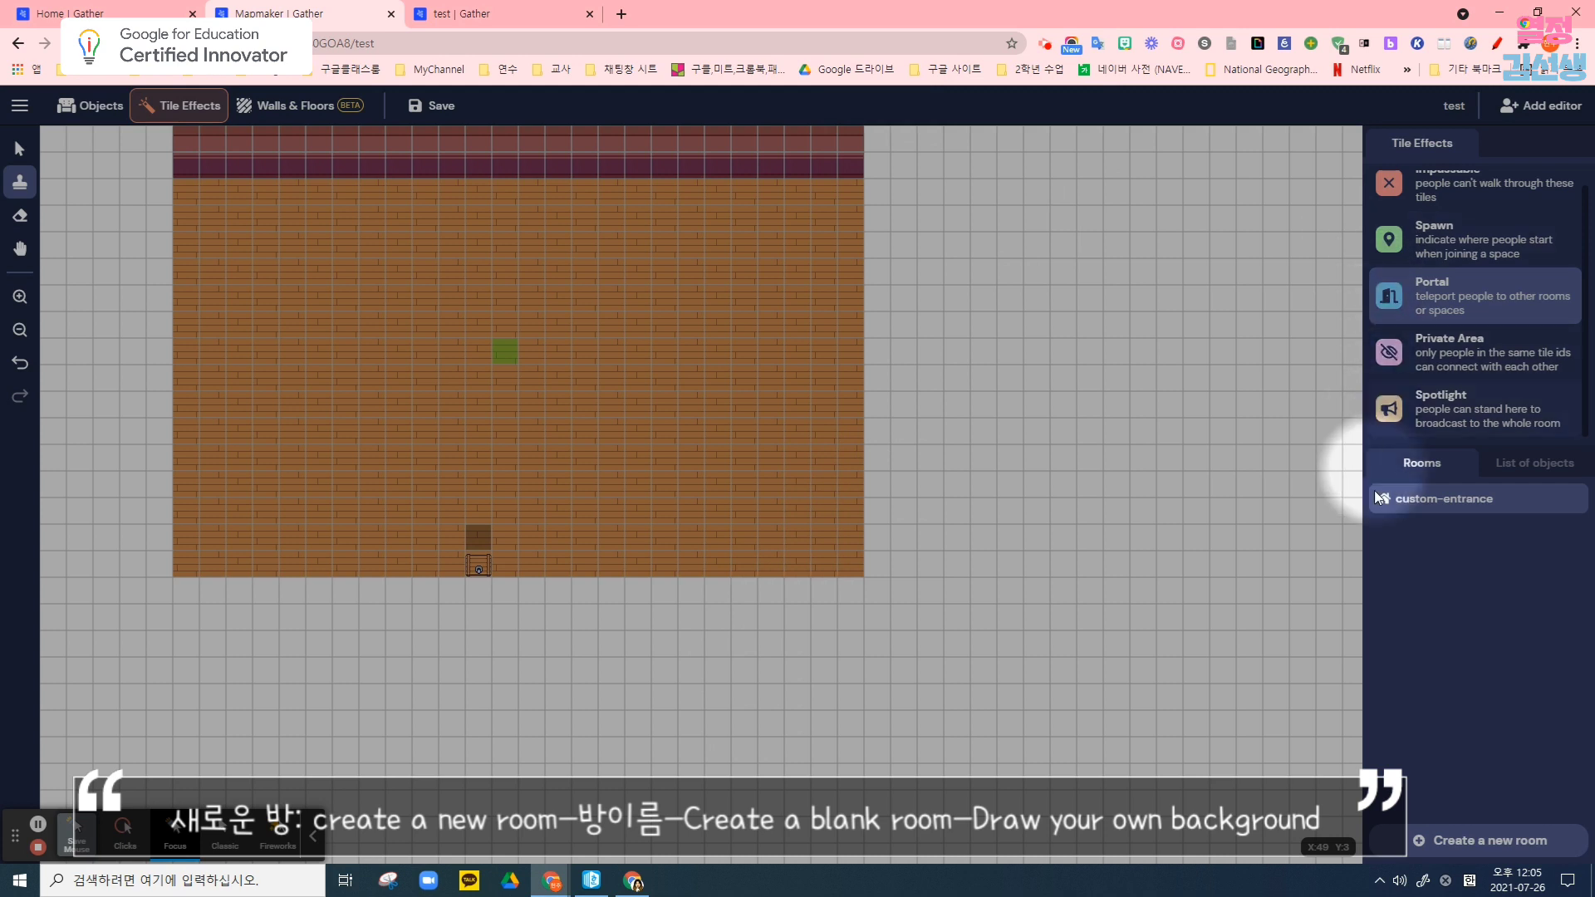
Create a new blank room named game room and choose to draw its own background
{"action": "left_click", "coordinate": [1502, 844]}
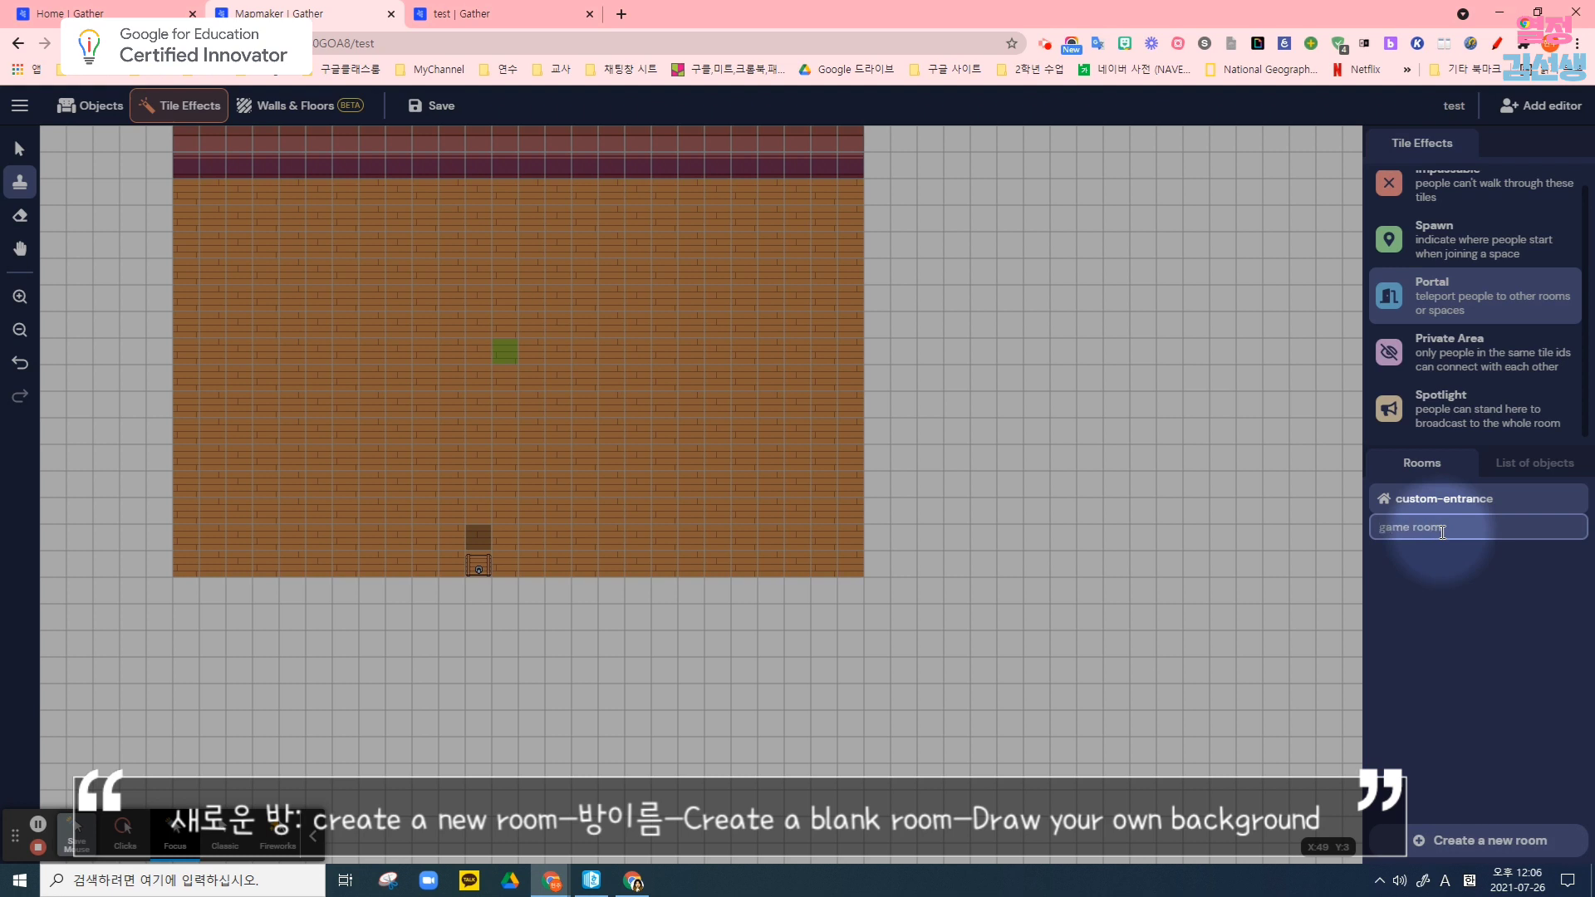
{"action": "type", "text": "game room"}
{"action": "key", "text": "Return"}
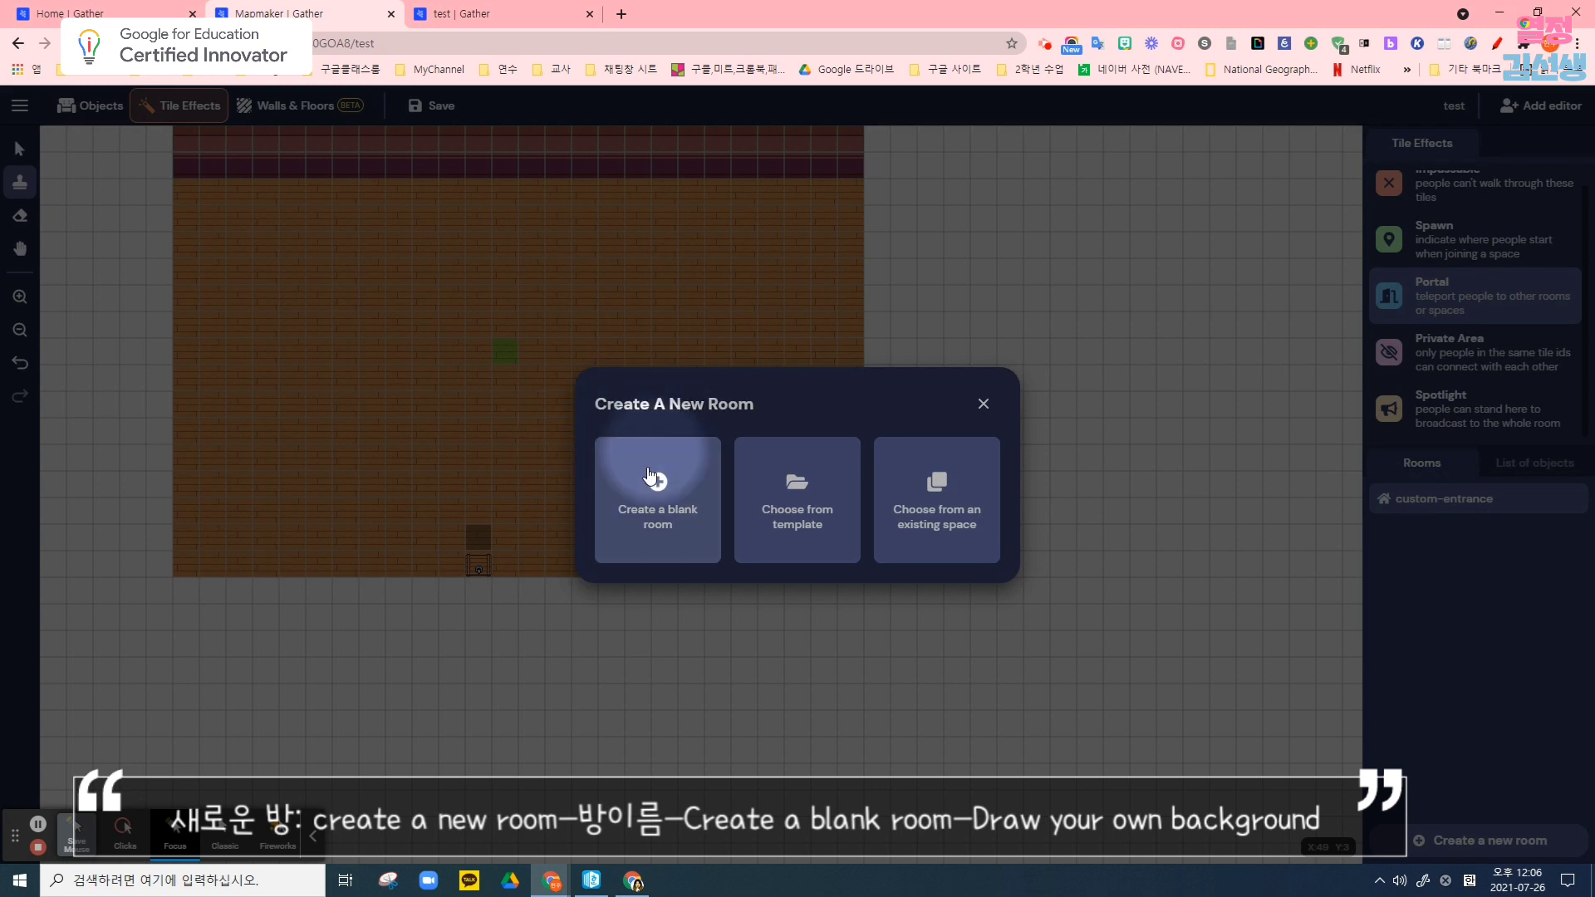
{"action": "left_click", "coordinate": [662, 490]}
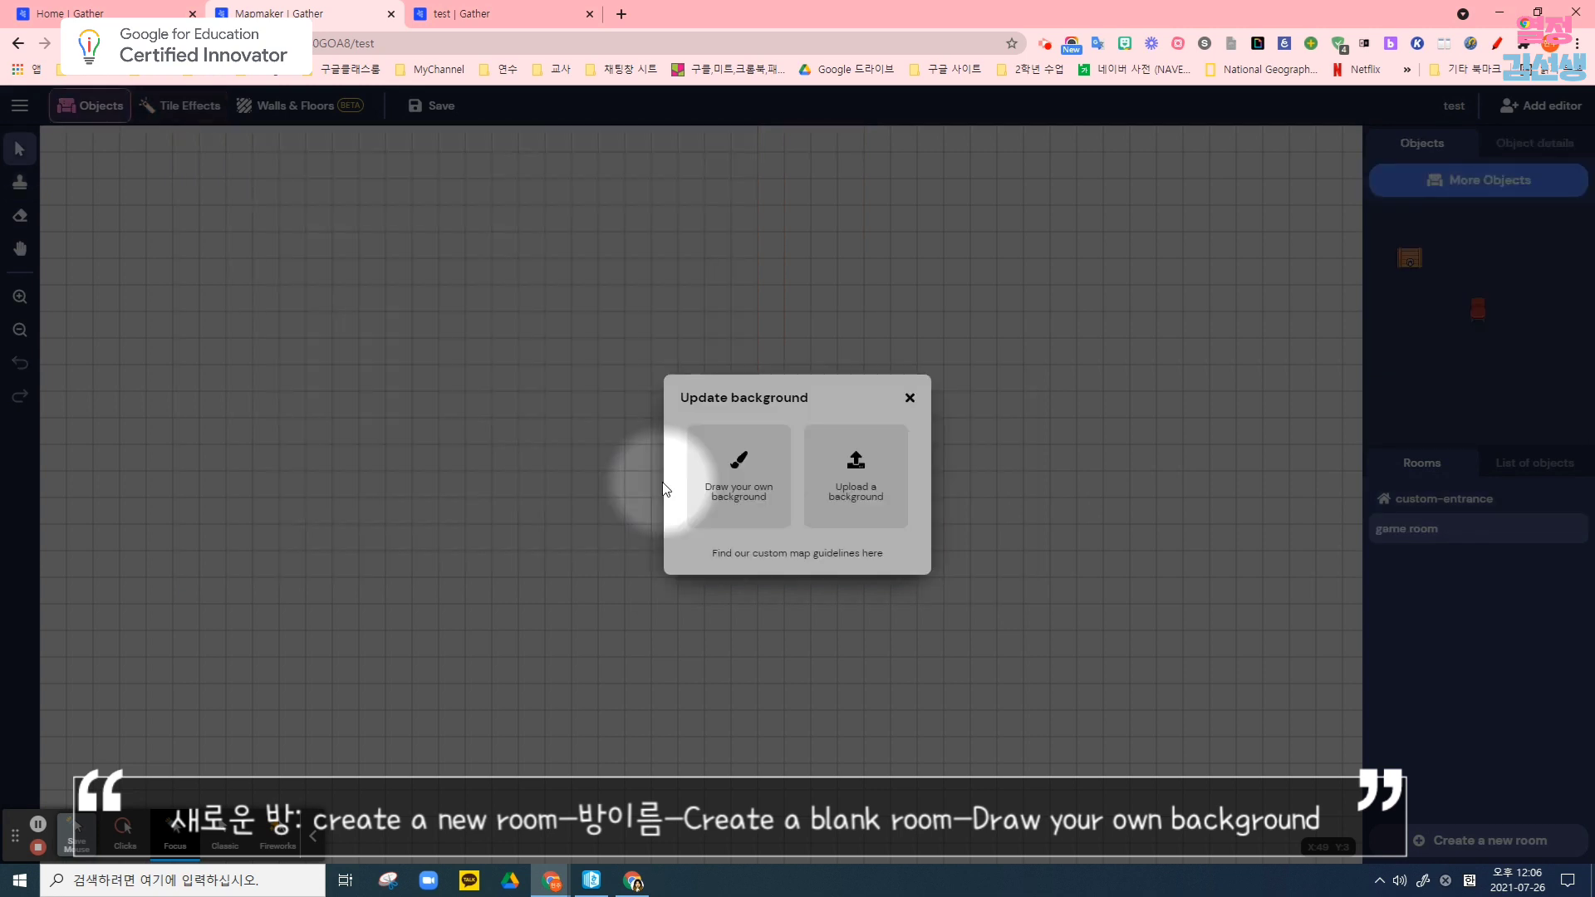
{"action": "left_click", "coordinate": [738, 477]}
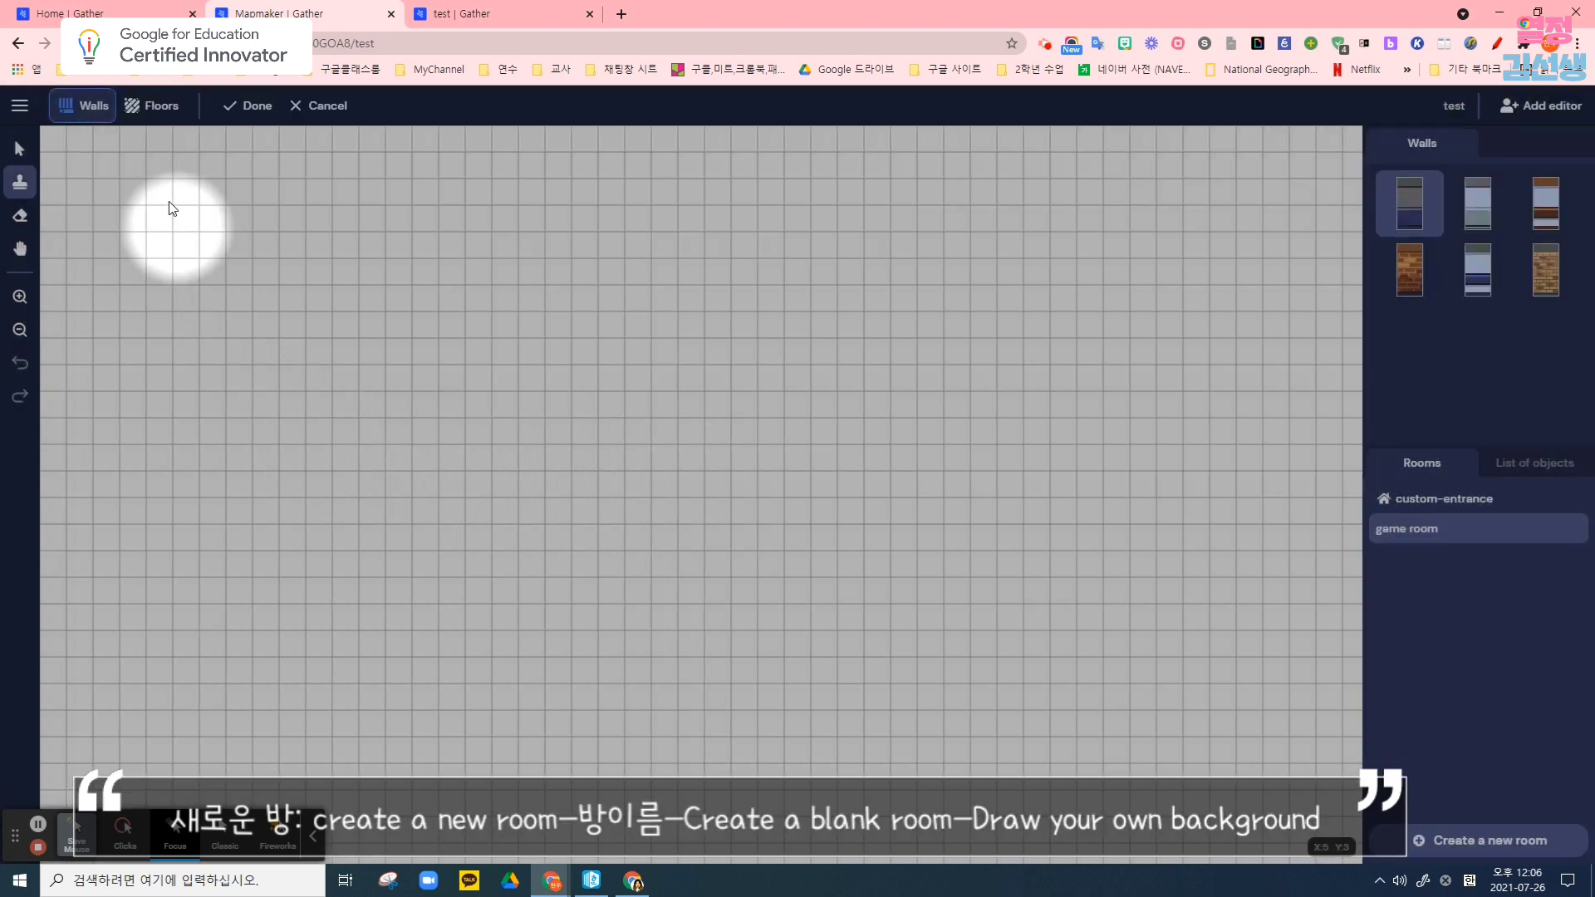
Lay a blue stone floor about 21 by 12 tiles in the game room
{"action": "left_click", "coordinate": [154, 109]}
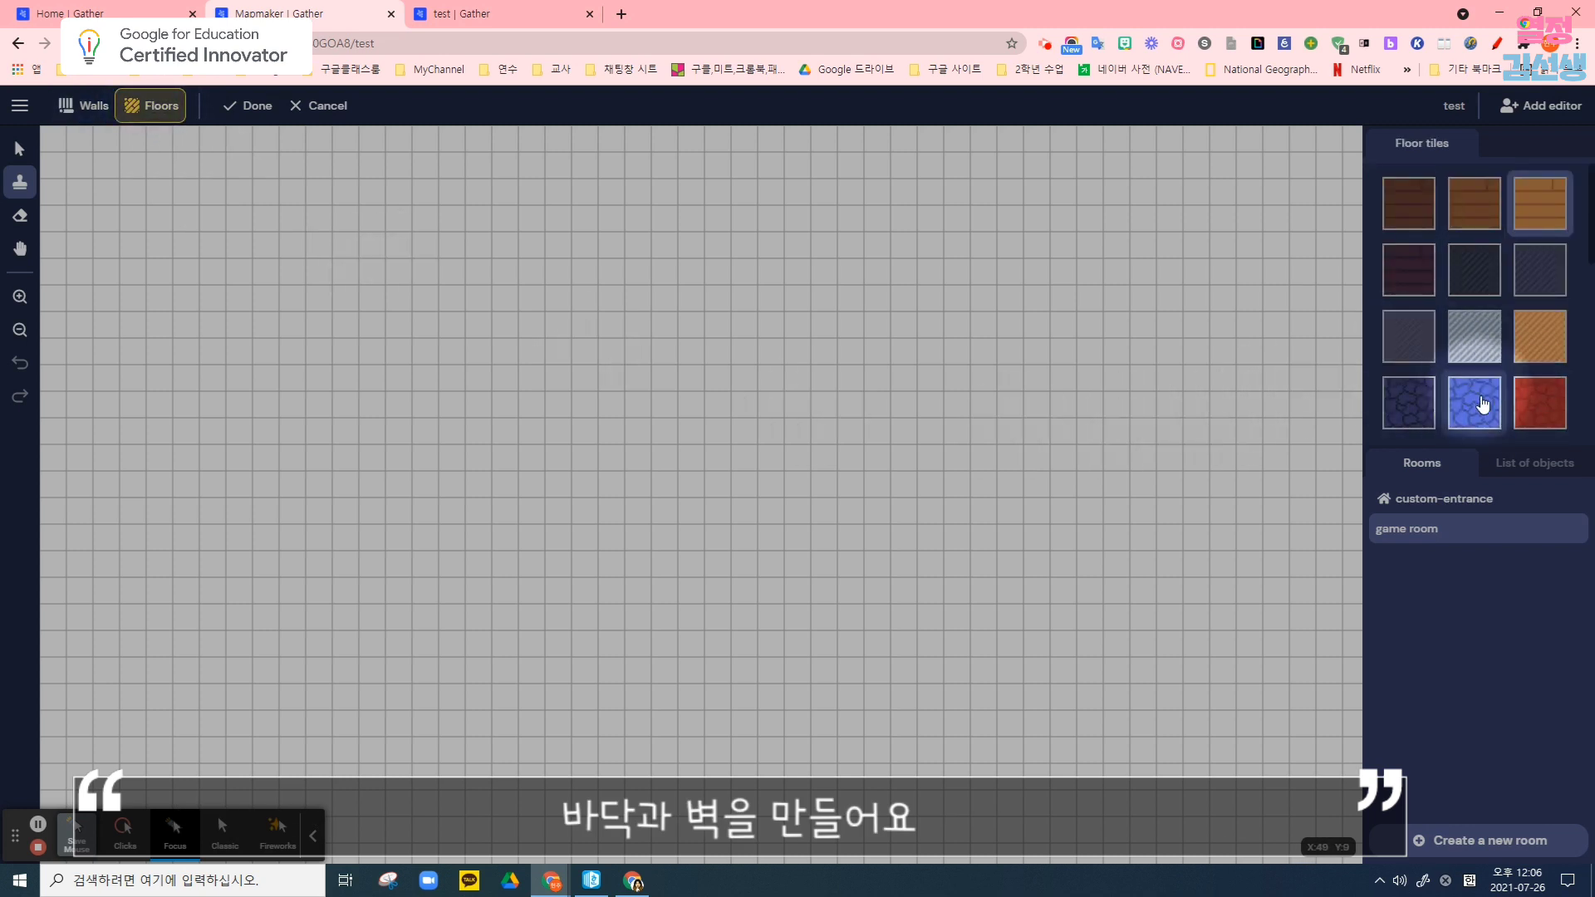
{"action": "left_click", "coordinate": [1477, 405]}
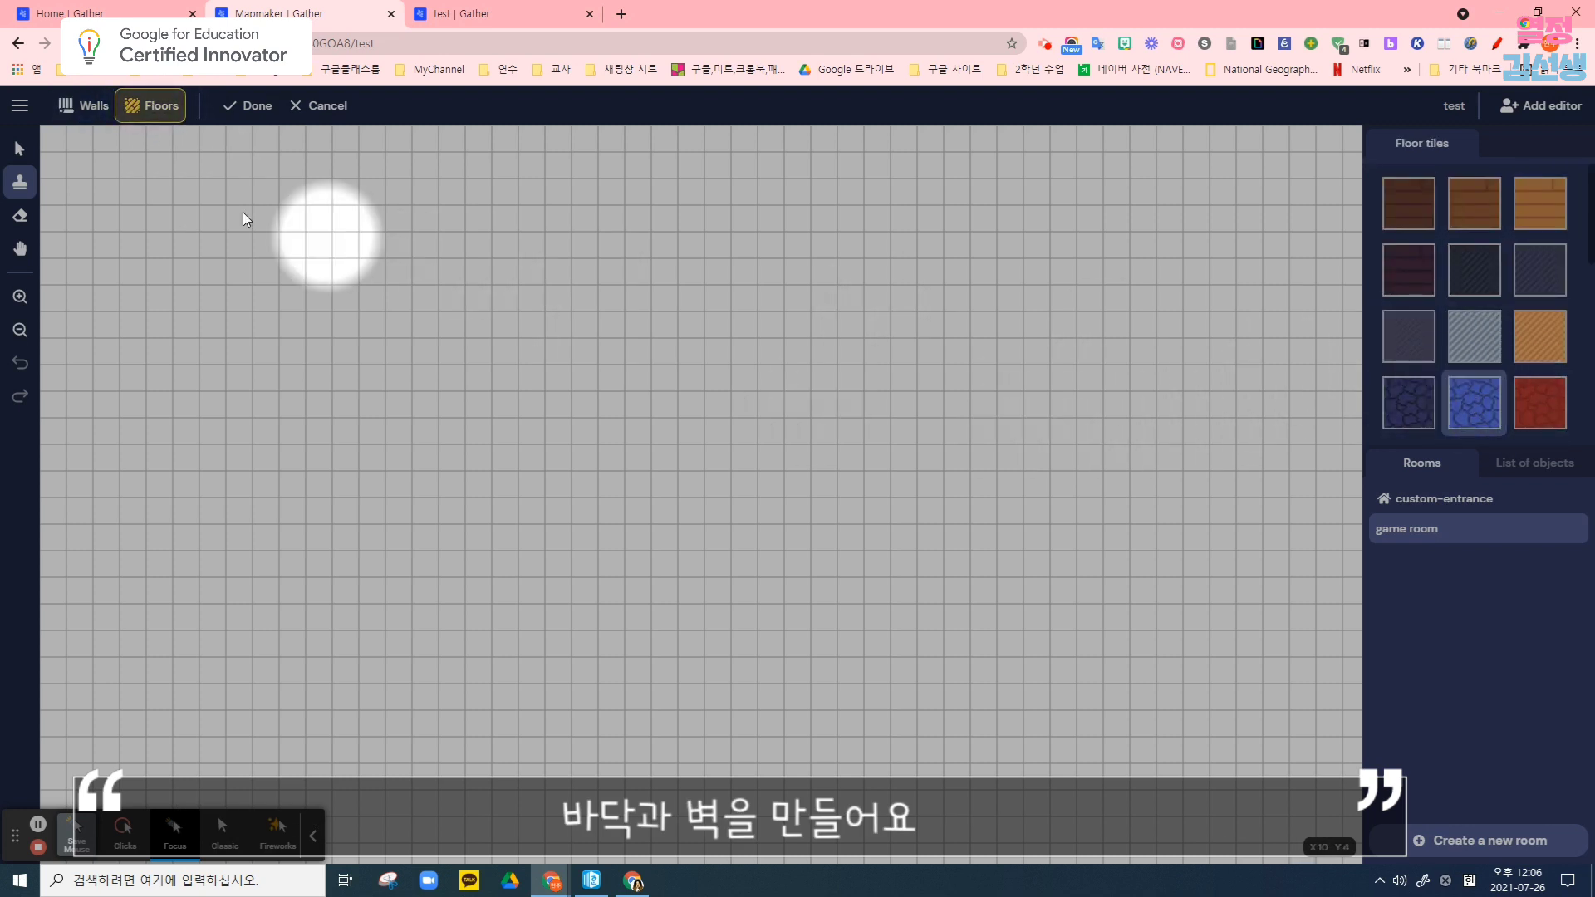
{"action": "mouse_move", "coordinate": [162, 191]}
{"action": "left_mouse_down"}
{"action": "mouse_move", "coordinate": [697, 208]}
{"action": "mouse_move", "coordinate": [697, 485]}
{"action": "left_mouse_up"}
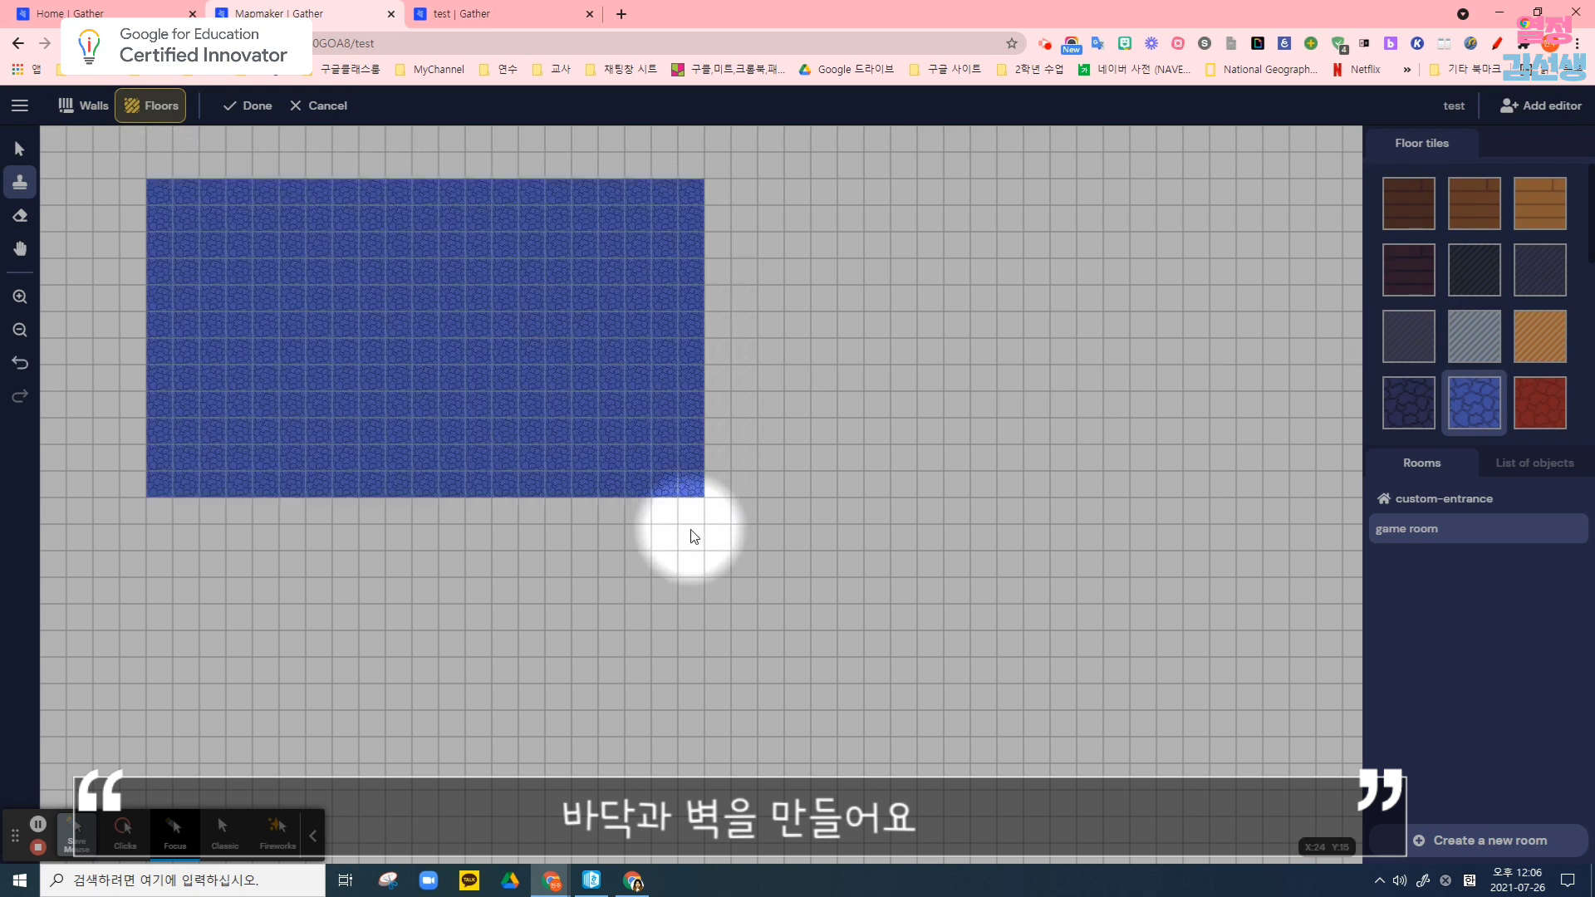
Draw a white and grey-green wall along the floor's full upper edge and finish editing the walls and floors
{"action": "left_click", "coordinate": [83, 106]}
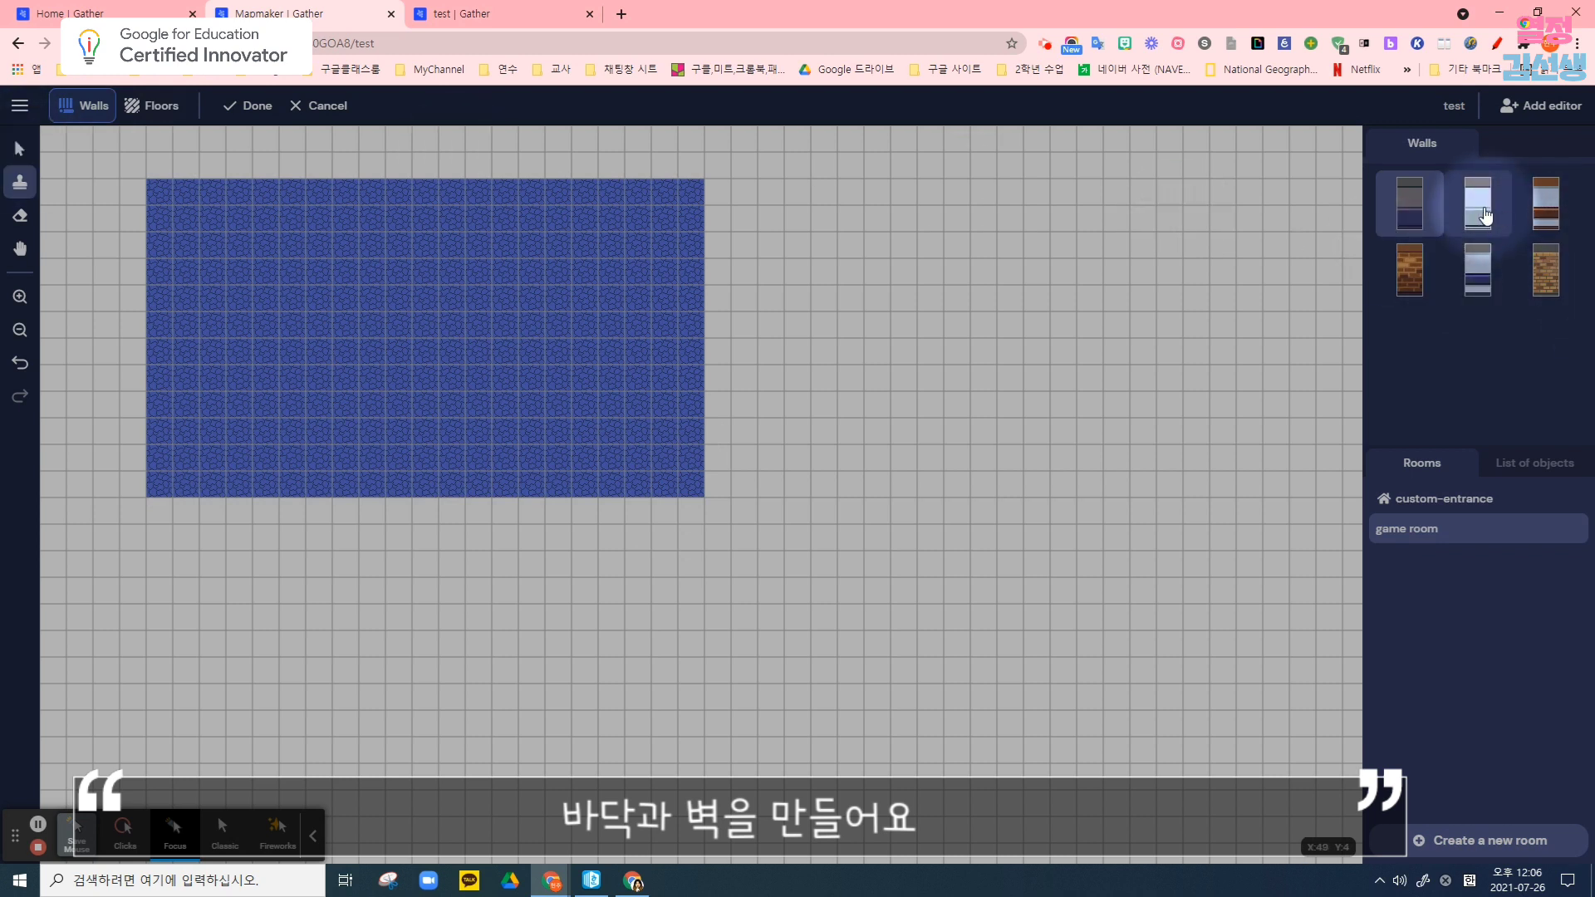
{"action": "left_click", "coordinate": [1485, 215]}
{"action": "left_click_drag", "start_coordinate": [157, 142], "coordinate": [687, 157]}
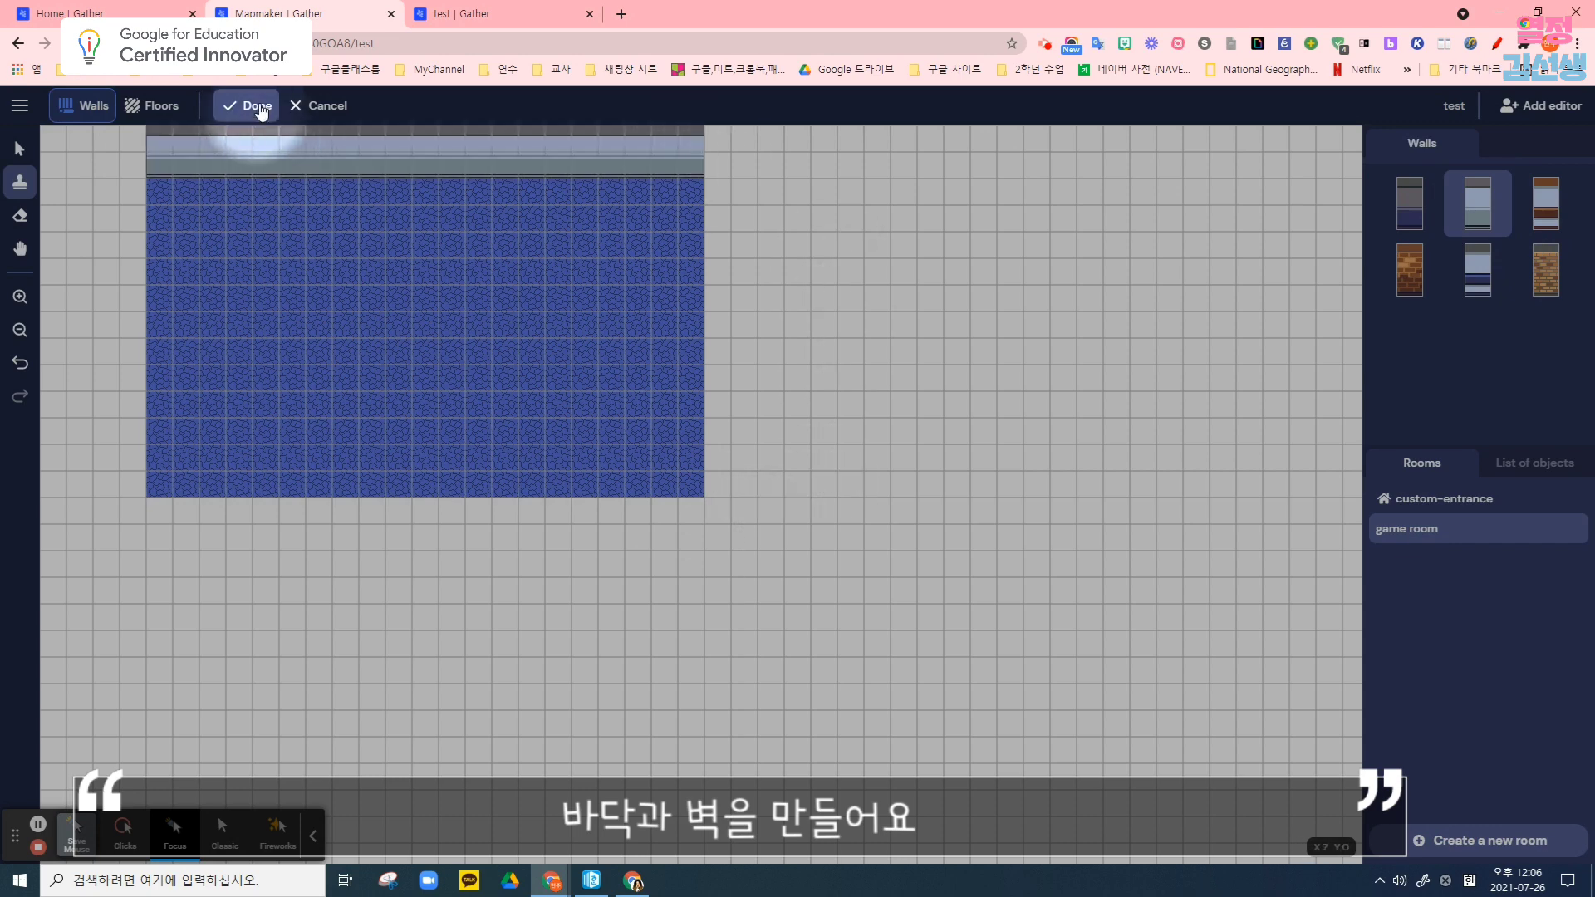
{"action": "left_click", "coordinate": [257, 106]}
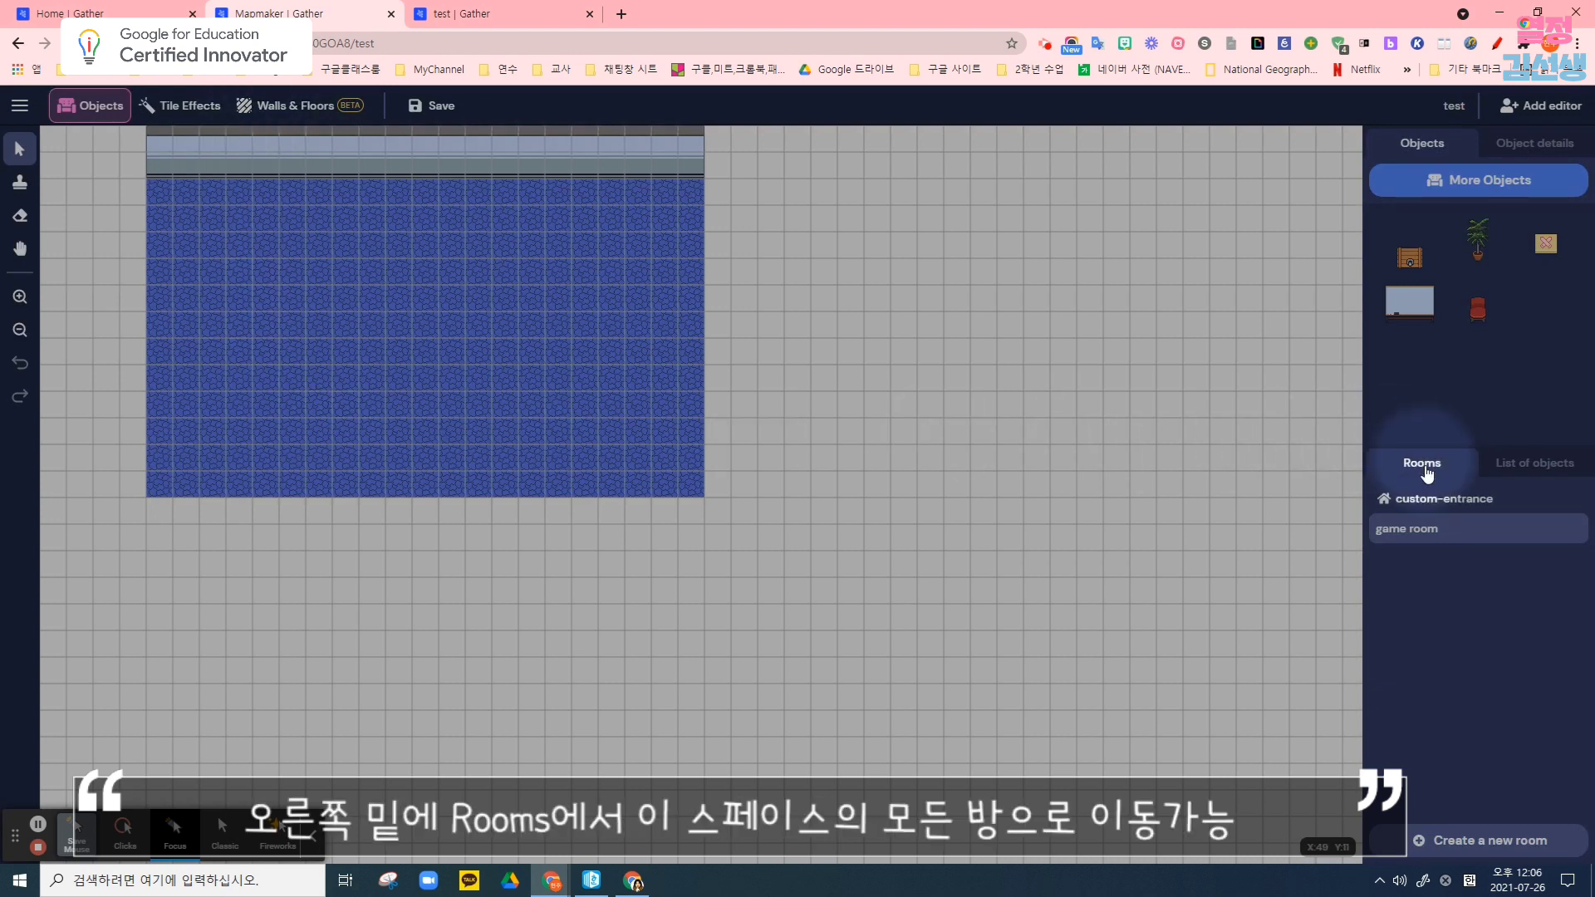
Switch between the custom-entrance and game room maps and view the game room's options
{"action": "left_click", "coordinate": [1433, 526]}
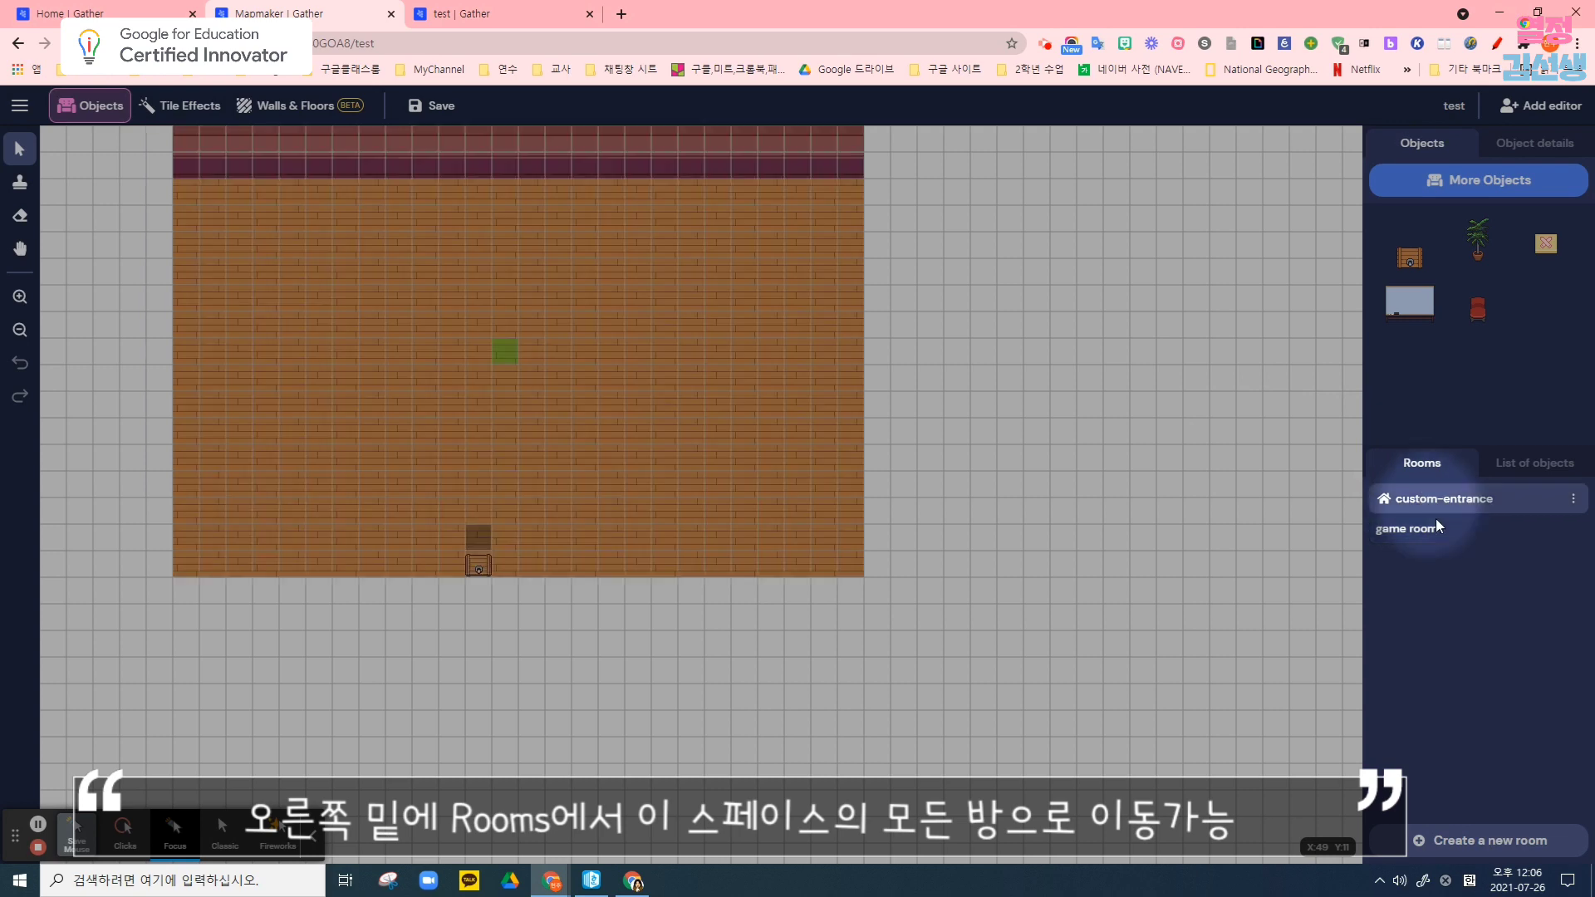
{"action": "left_click", "coordinate": [1439, 502]}
{"action": "left_click", "coordinate": [1440, 503]}
{"action": "left_click", "coordinate": [1437, 527]}
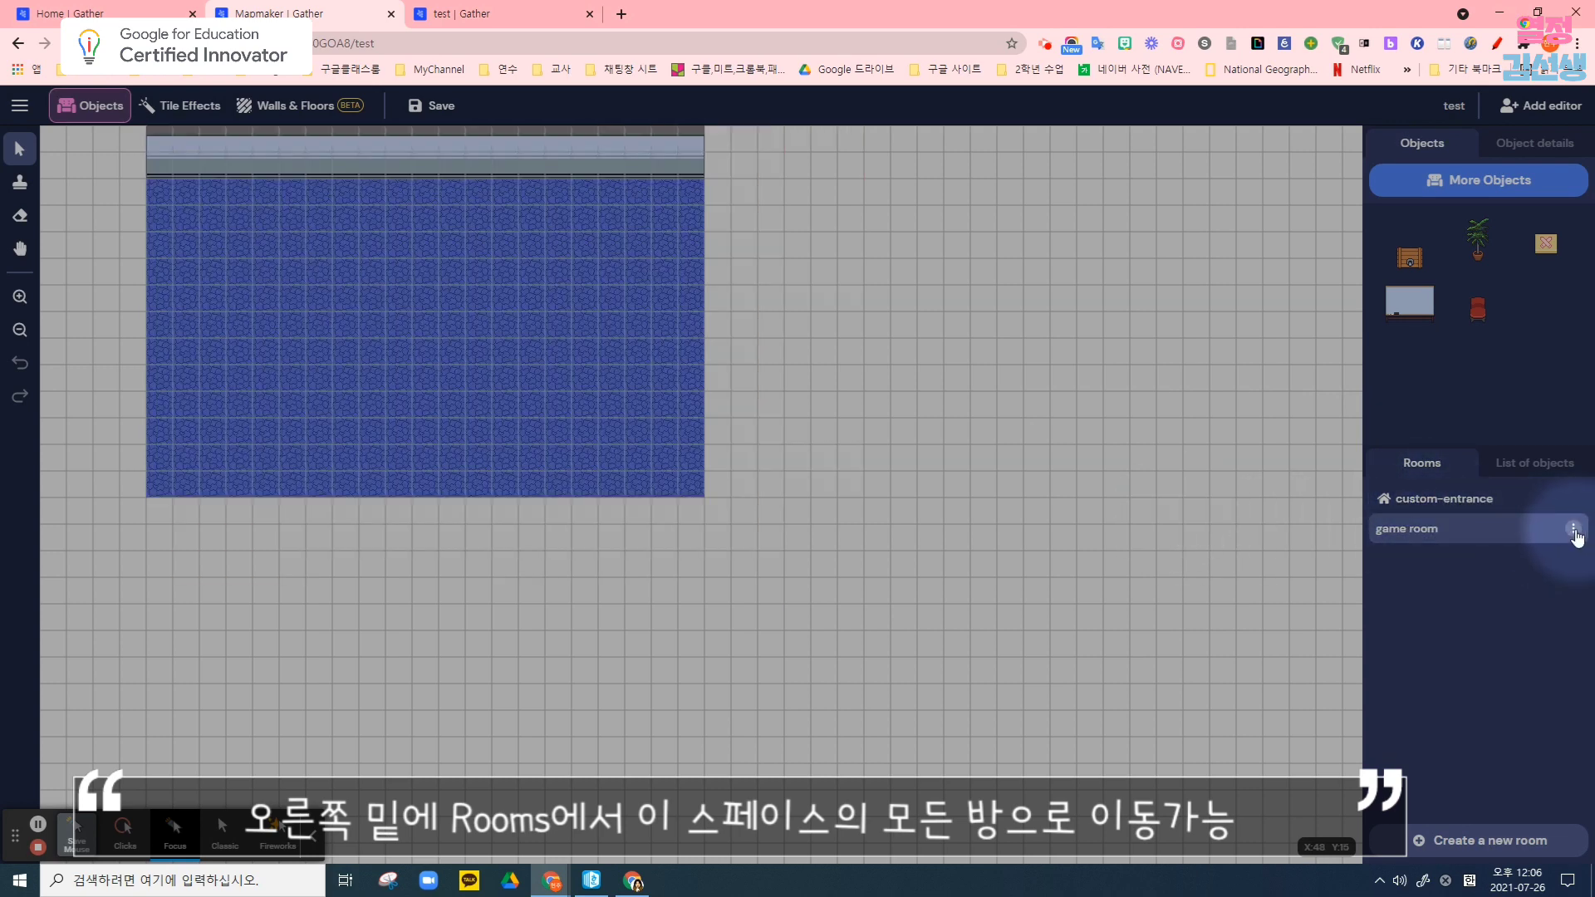
{"action": "left_click", "coordinate": [1574, 532]}
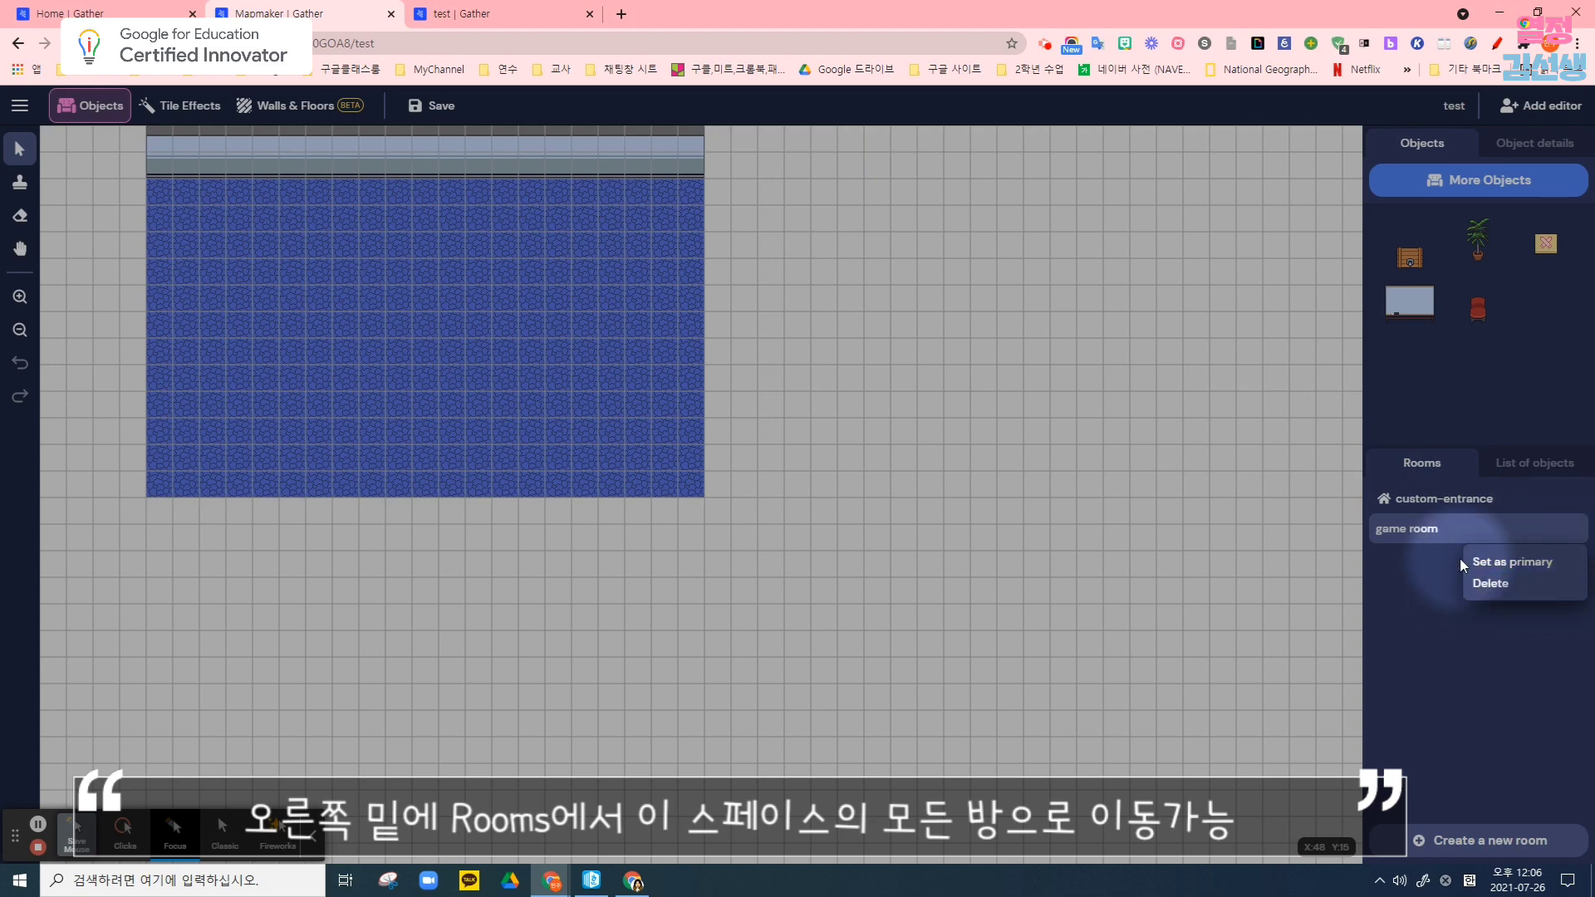
{"action": "left_click", "coordinate": [1449, 505]}
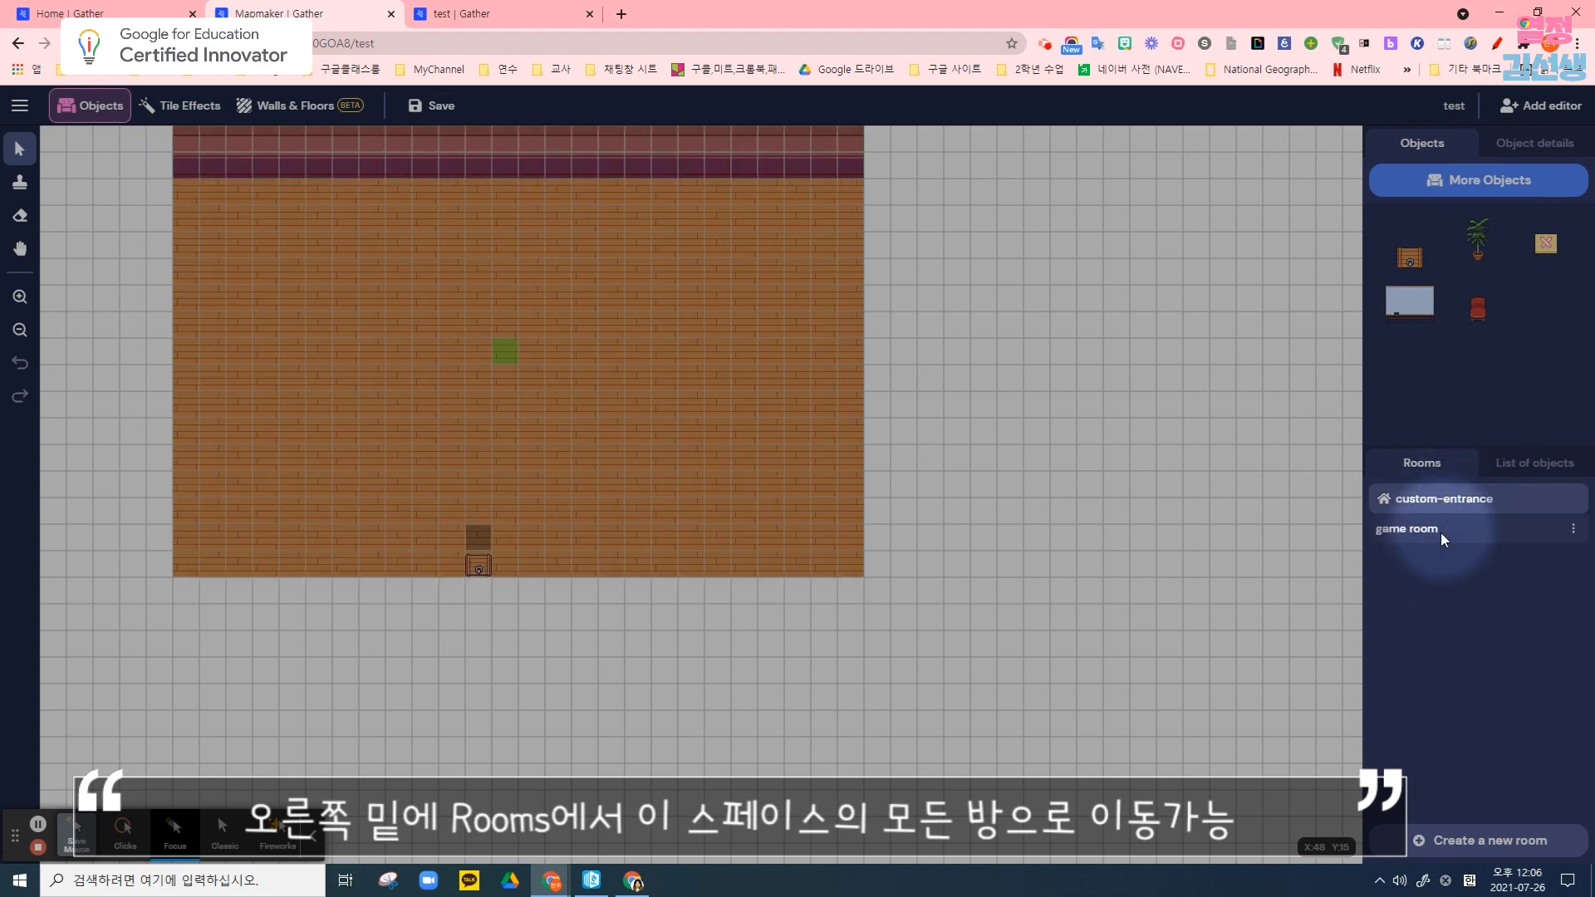
{"action": "left_click", "coordinate": [1443, 536]}
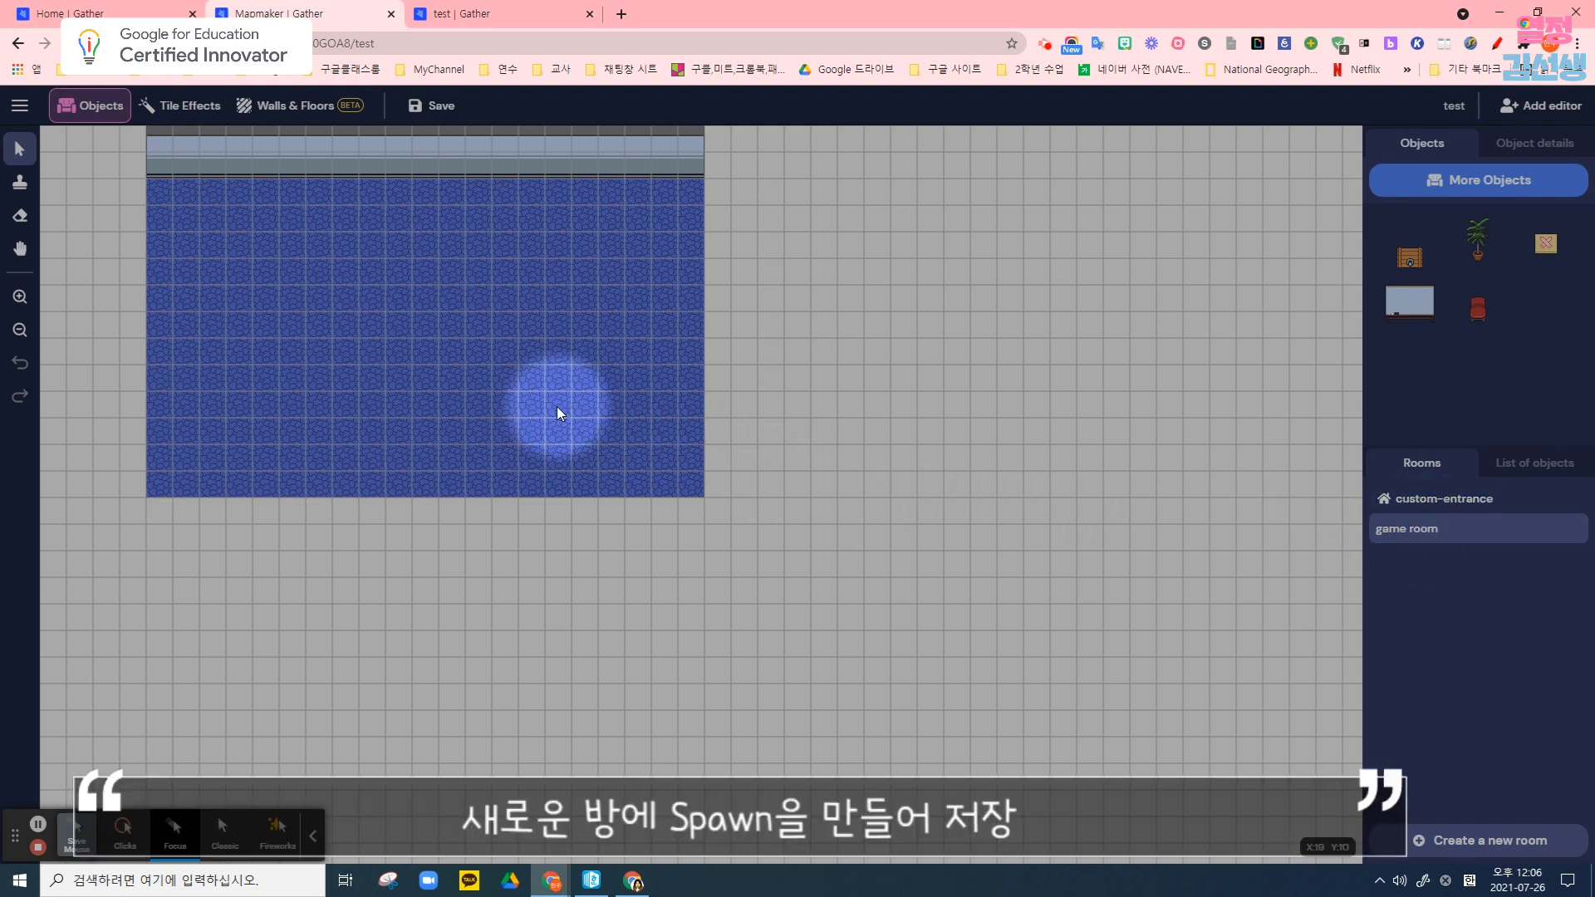
Place a default Spawn tile near the middle of the game room floor and save the map
{"action": "left_click", "coordinate": [202, 114]}
{"action": "left_click", "coordinate": [1413, 255]}
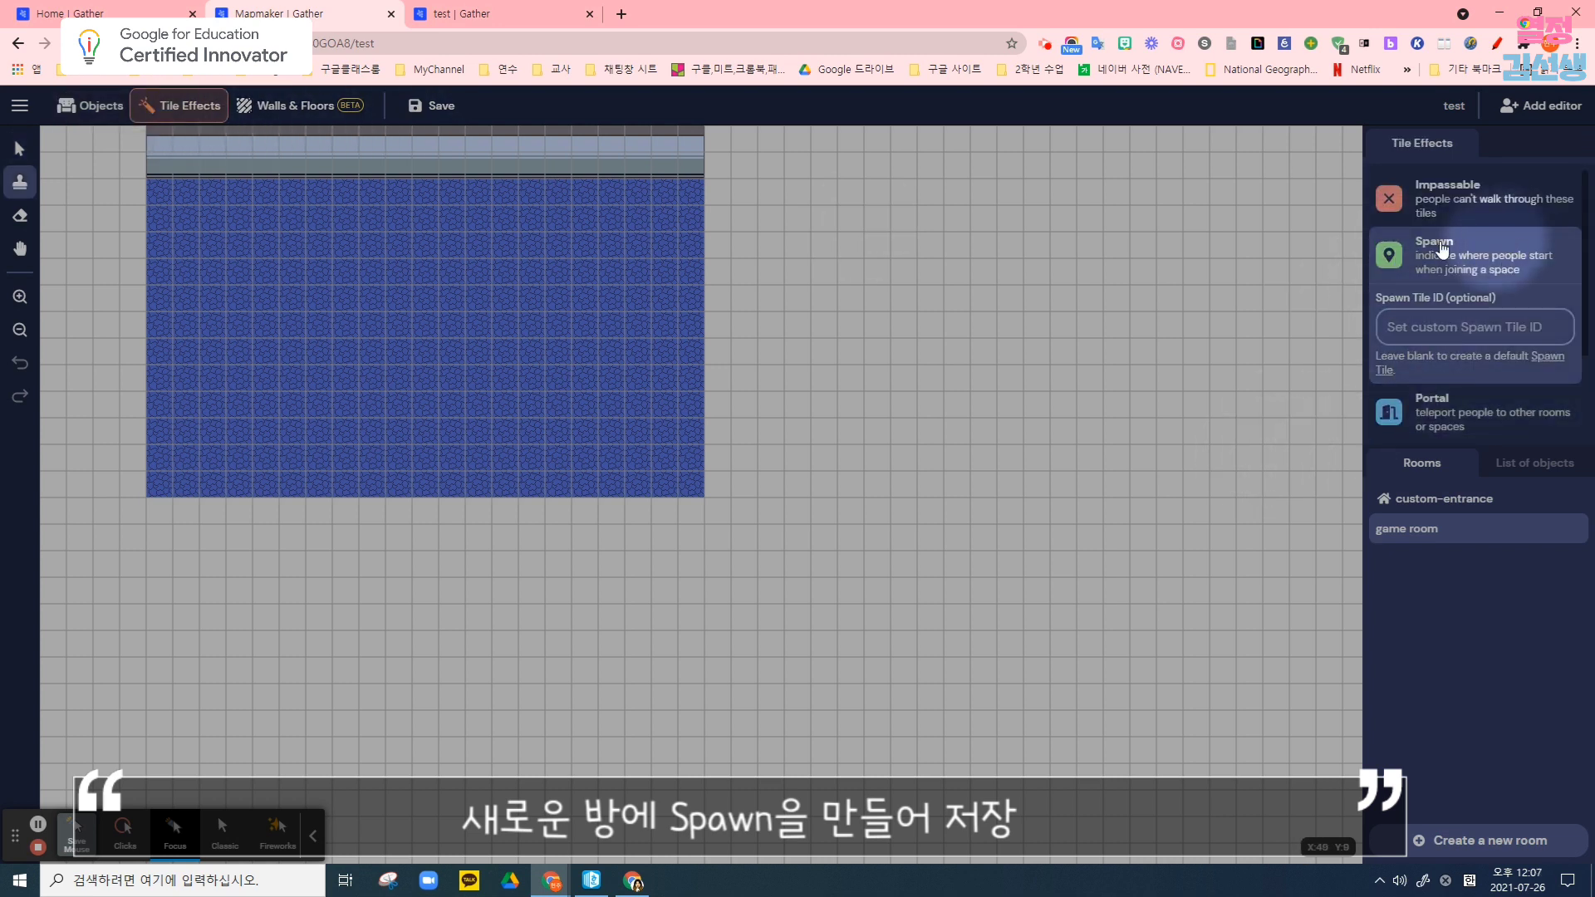
{"action": "left_click", "coordinate": [399, 325]}
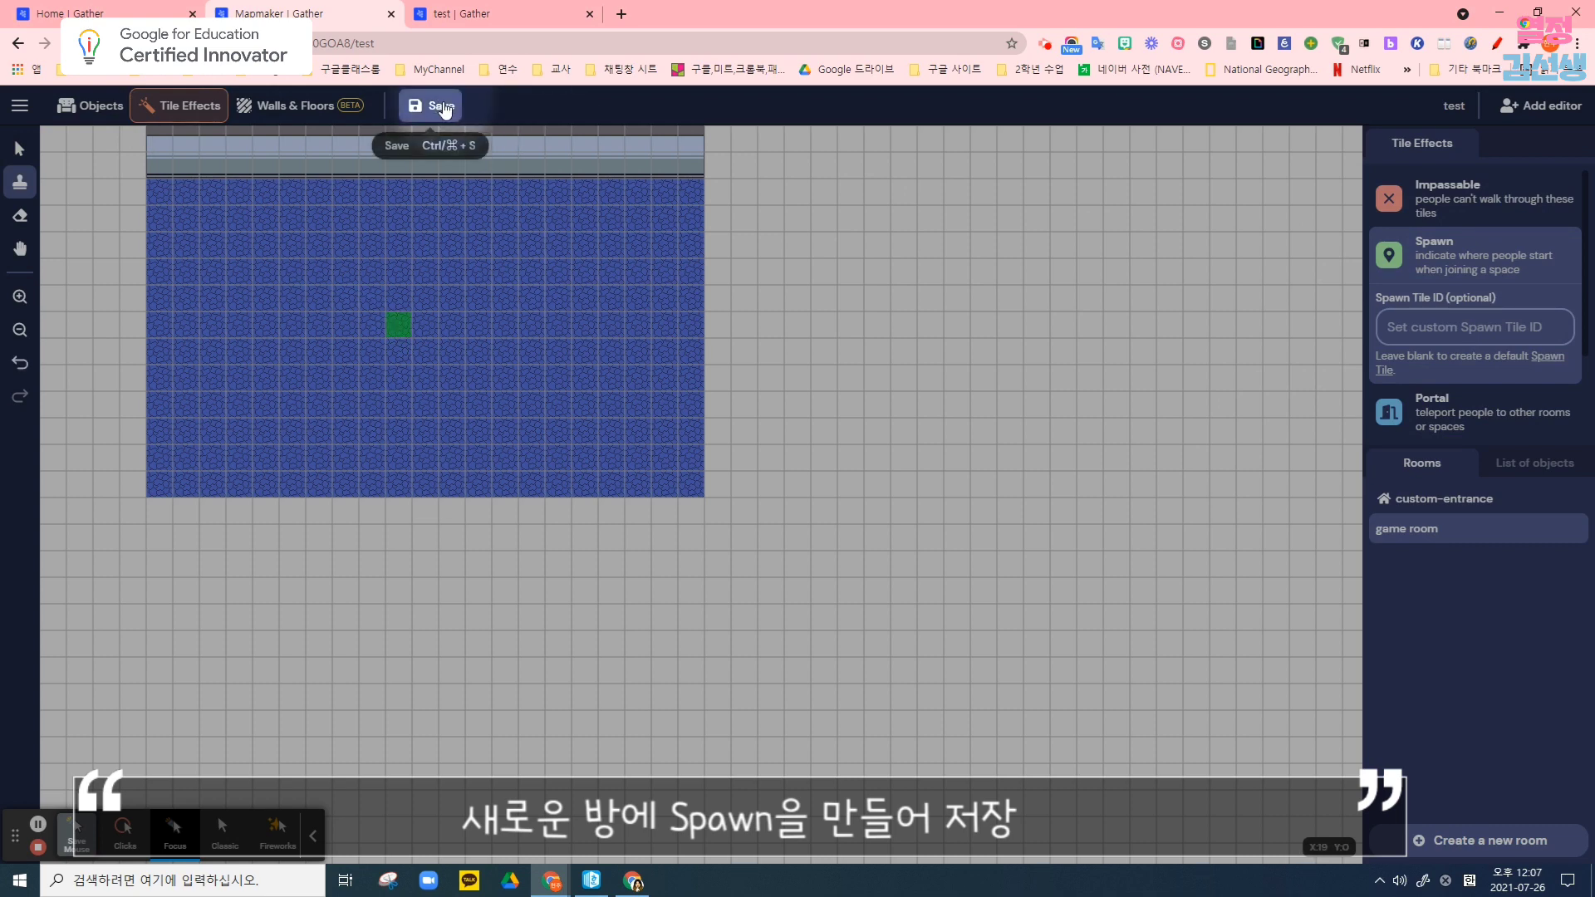
{"action": "left_click", "coordinate": [432, 106]}
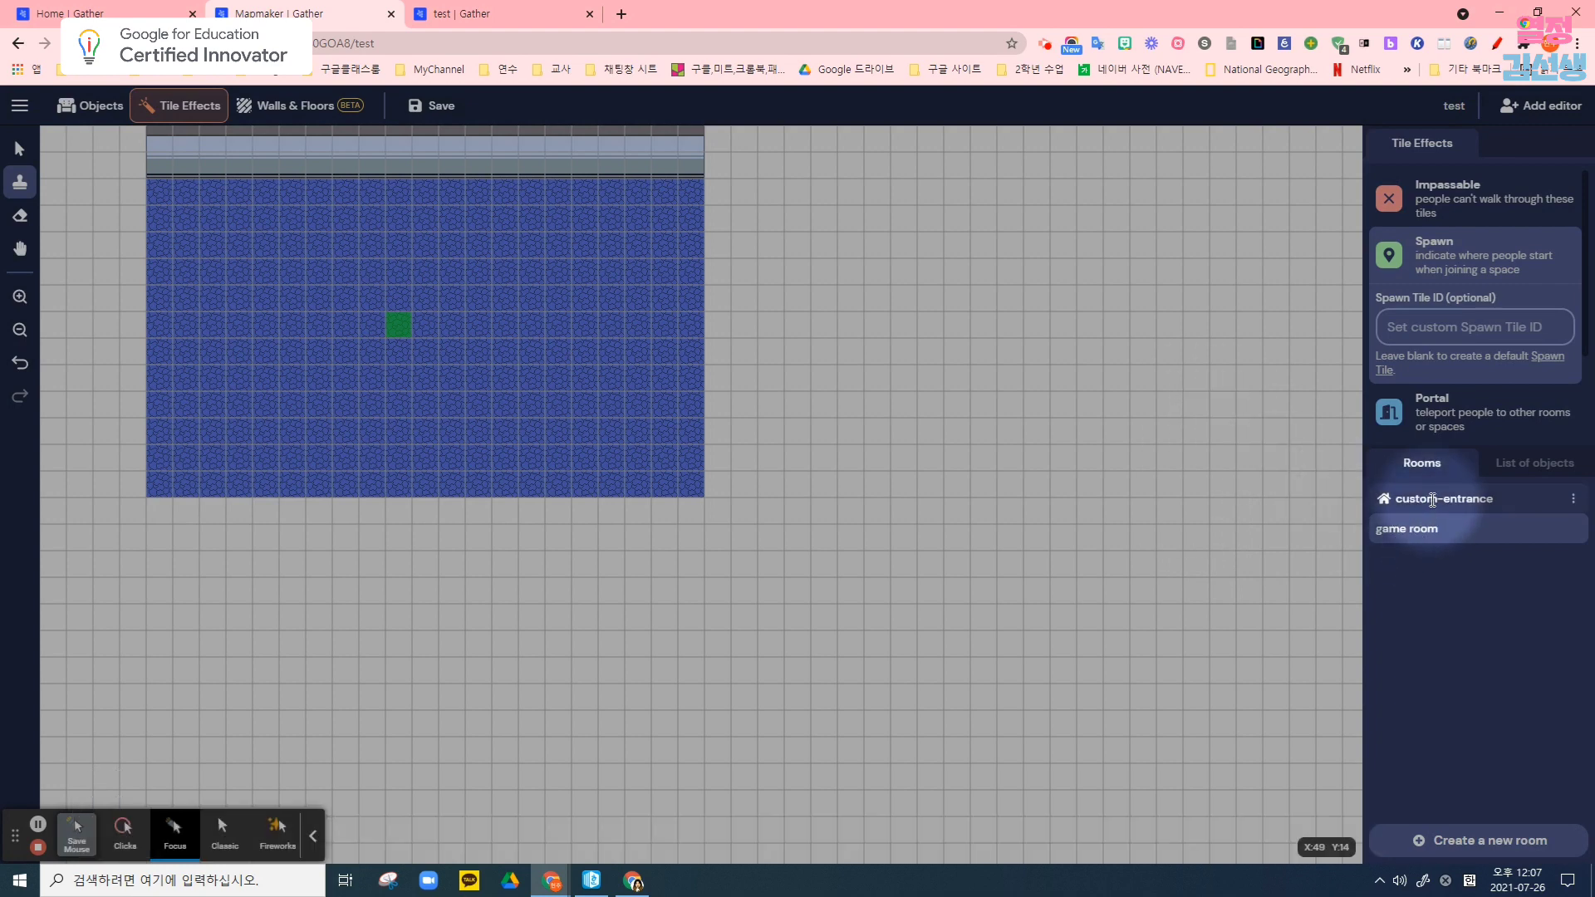
Place a Portal on the custom-entrance trapdoor leading to the game room, with its arrival tile at the floor's right edge
{"action": "left_click", "coordinate": [1432, 499]}
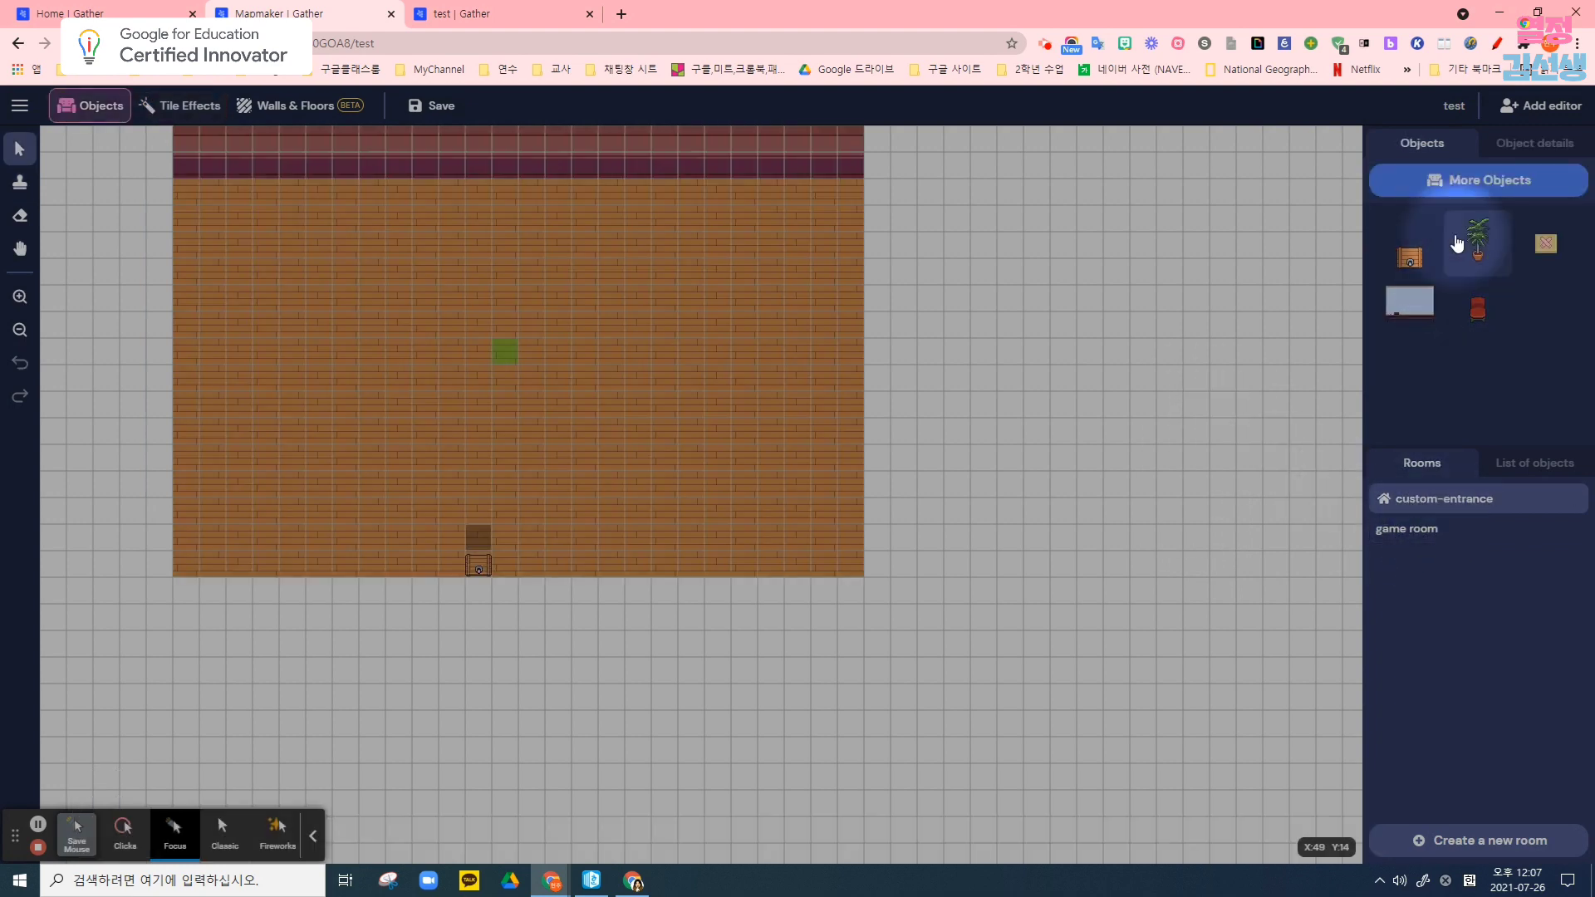
{"action": "left_click", "coordinate": [202, 111]}
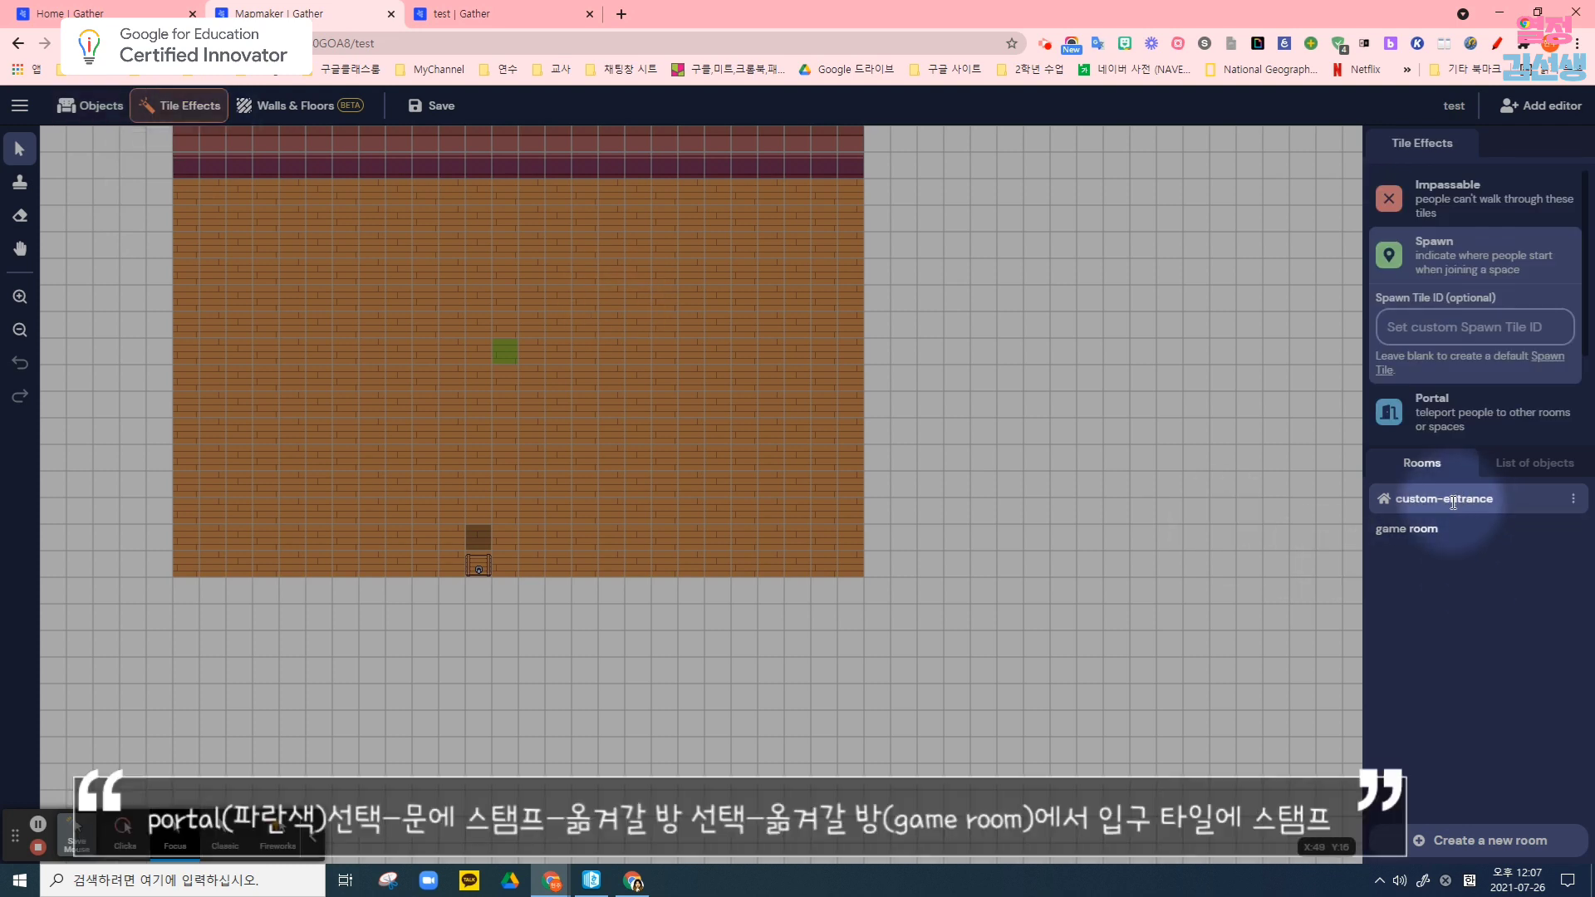
{"action": "left_click", "coordinate": [1454, 415]}
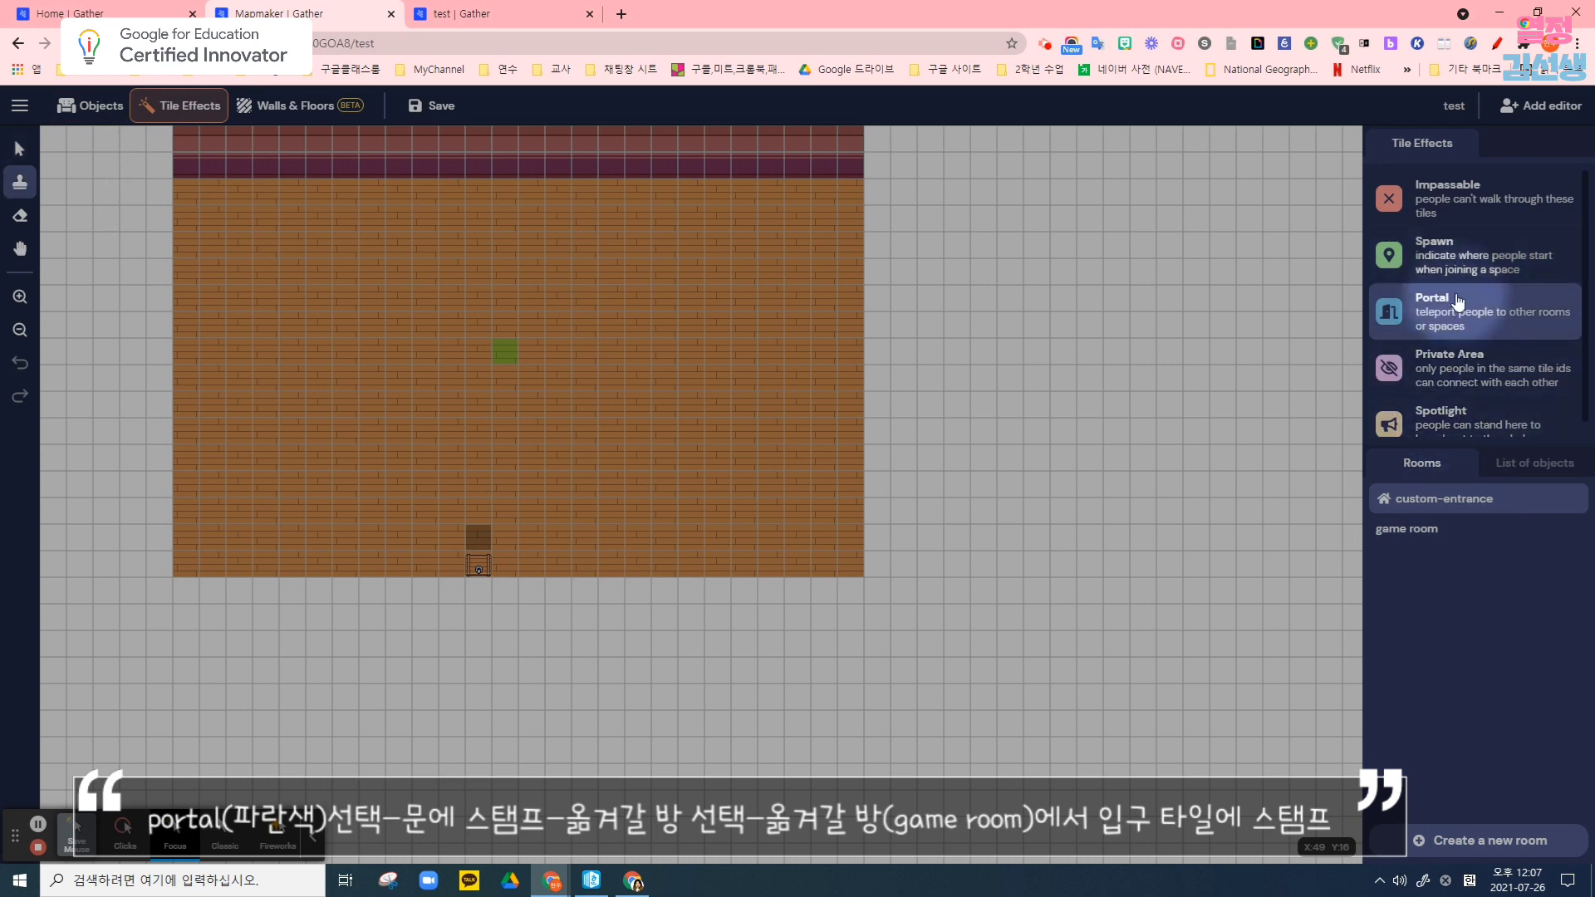
{"action": "left_click", "coordinate": [479, 566]}
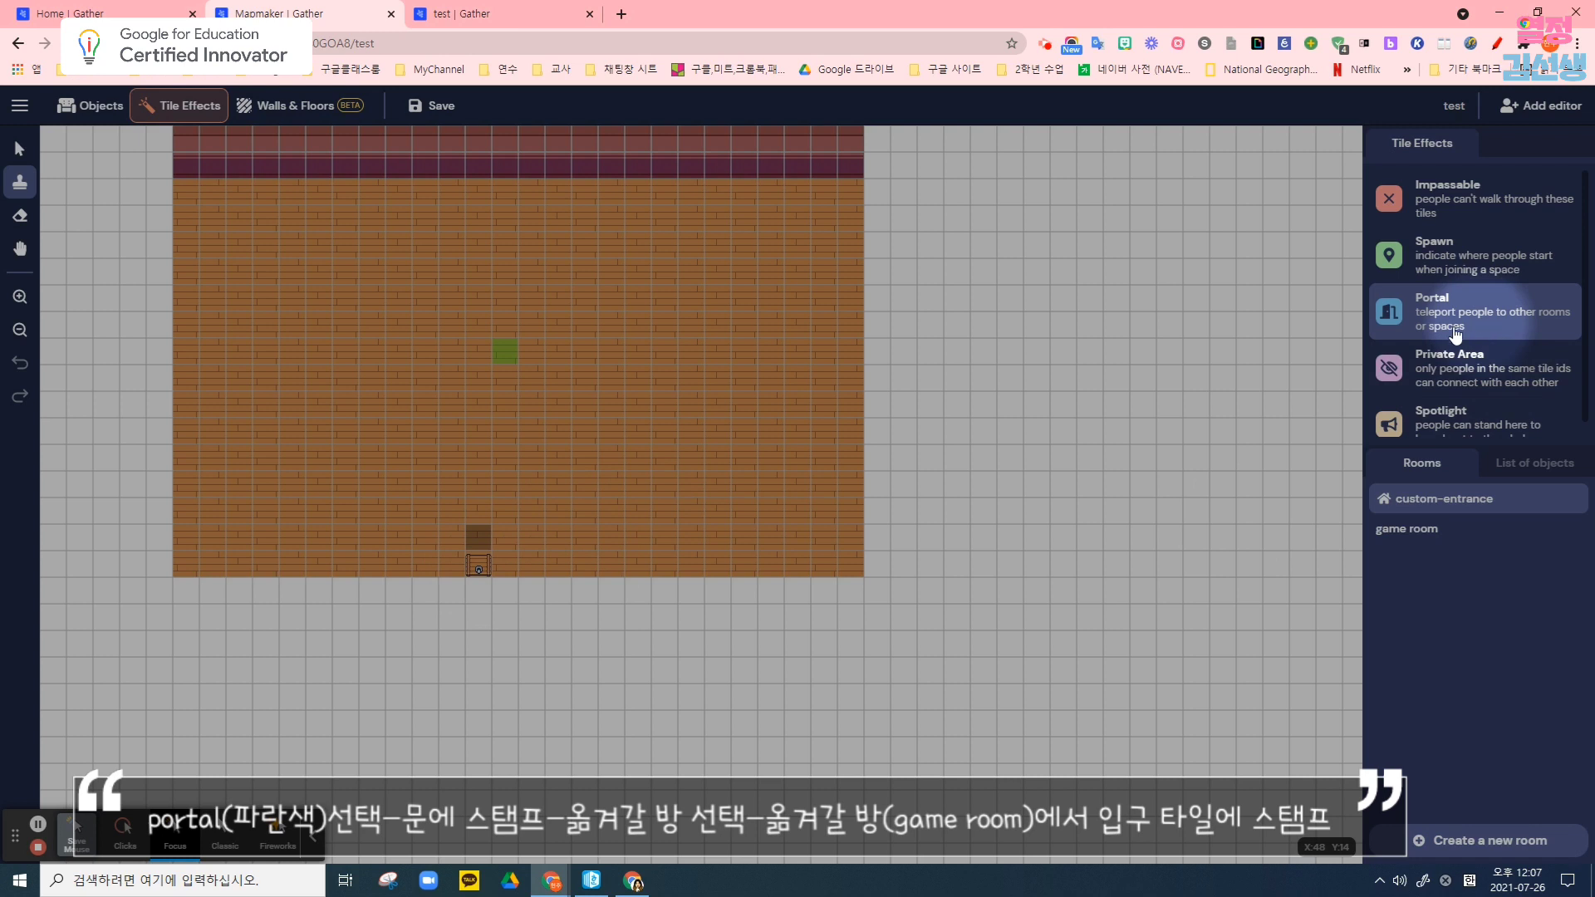
{"action": "left_click", "coordinate": [479, 571]}
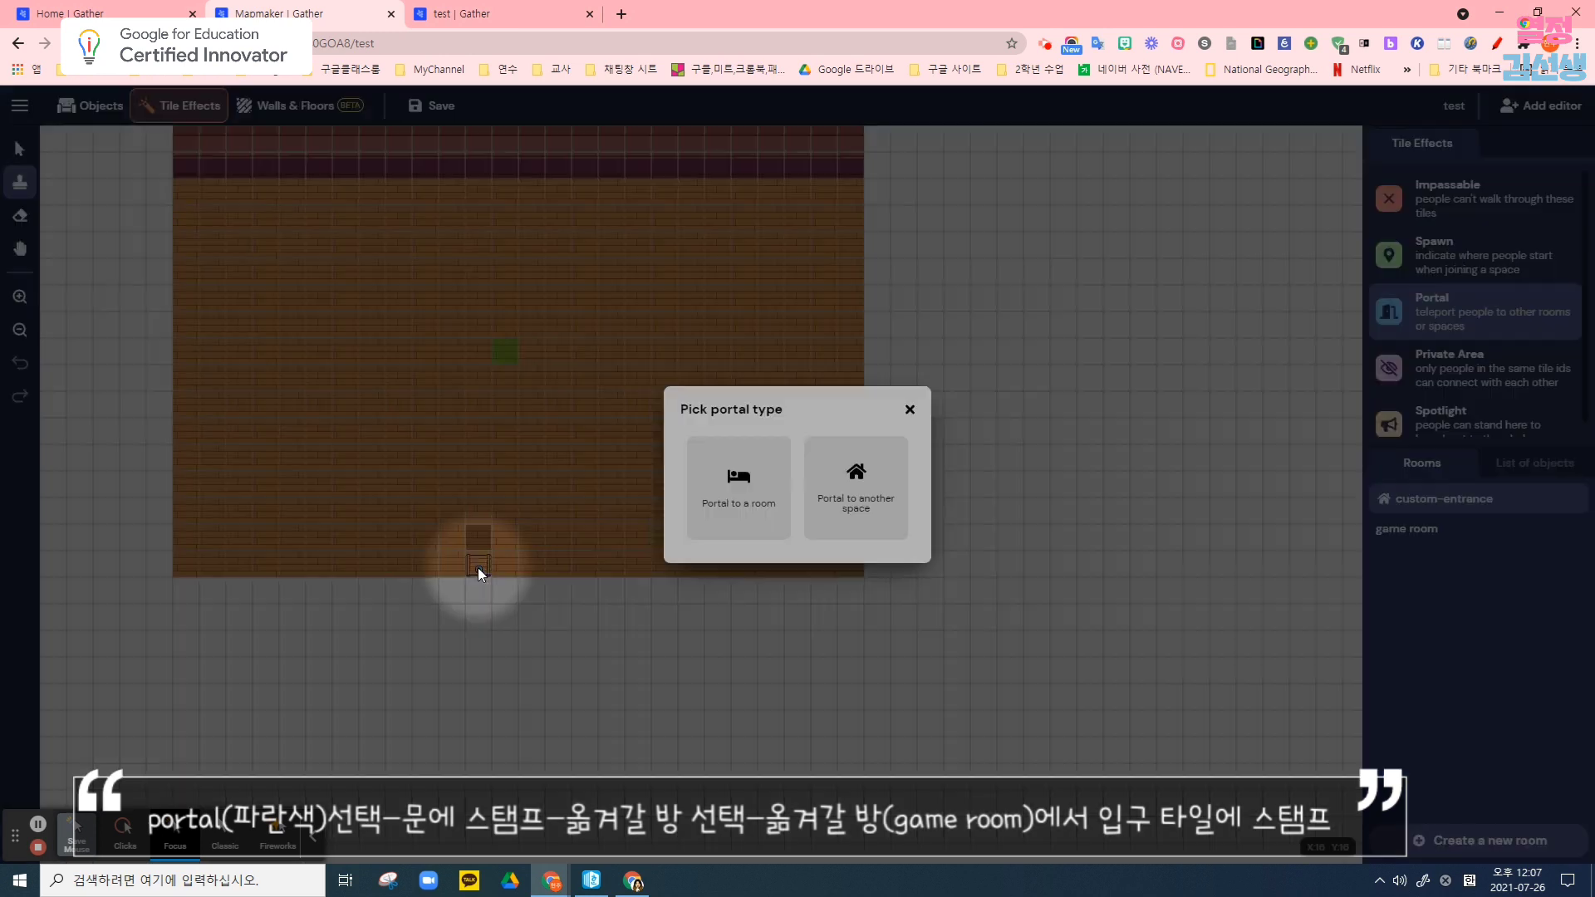
{"action": "left_click", "coordinate": [743, 498]}
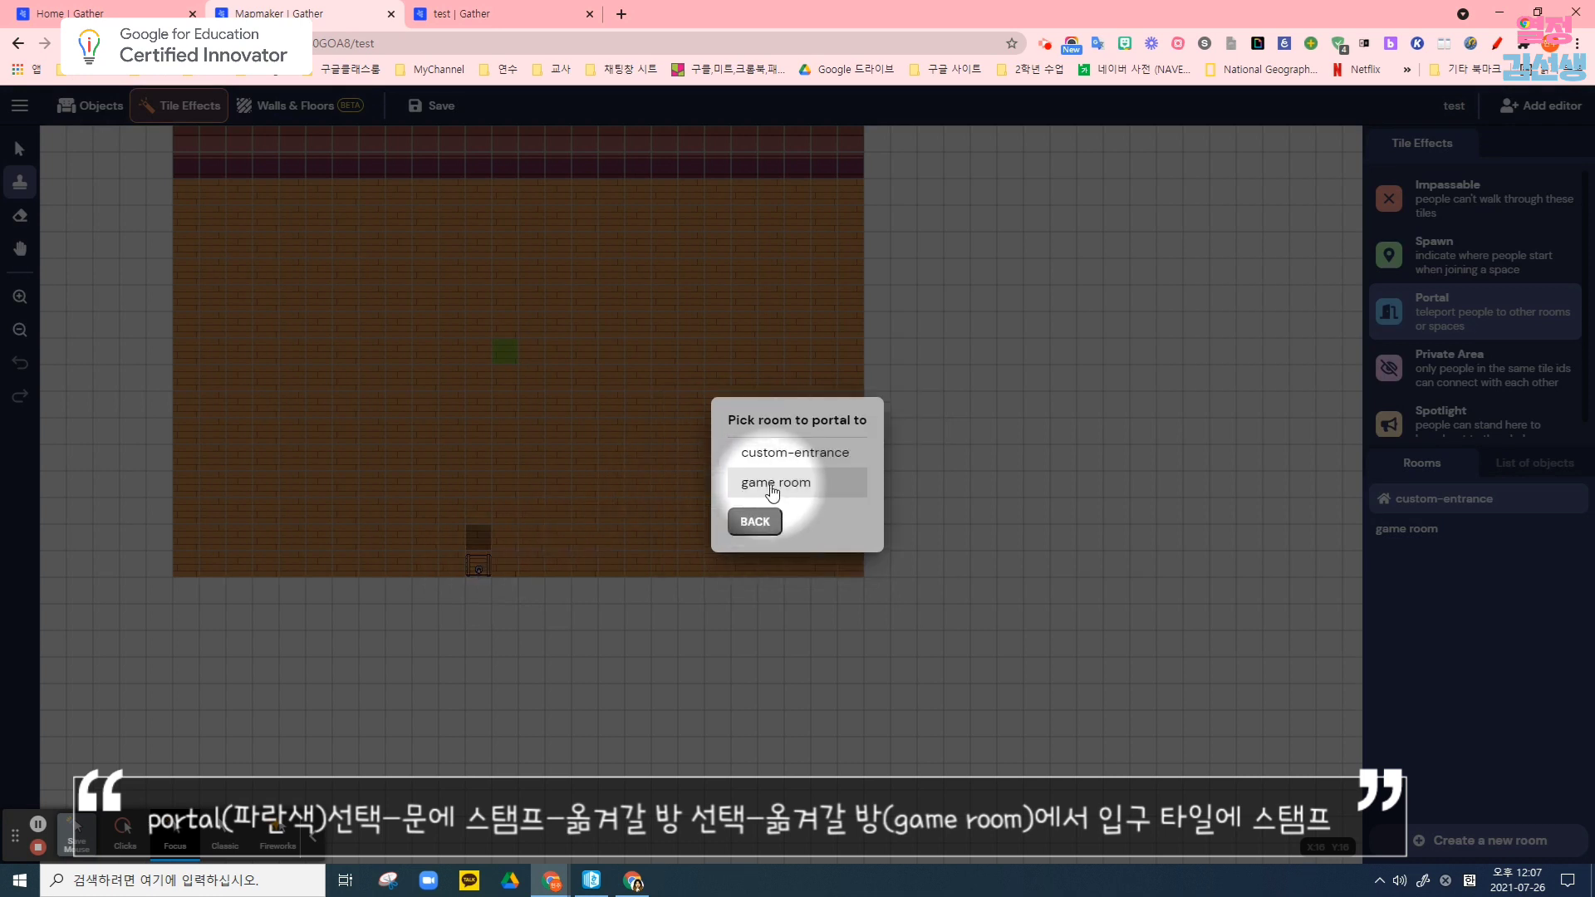
{"action": "left_click", "coordinate": [772, 488]}
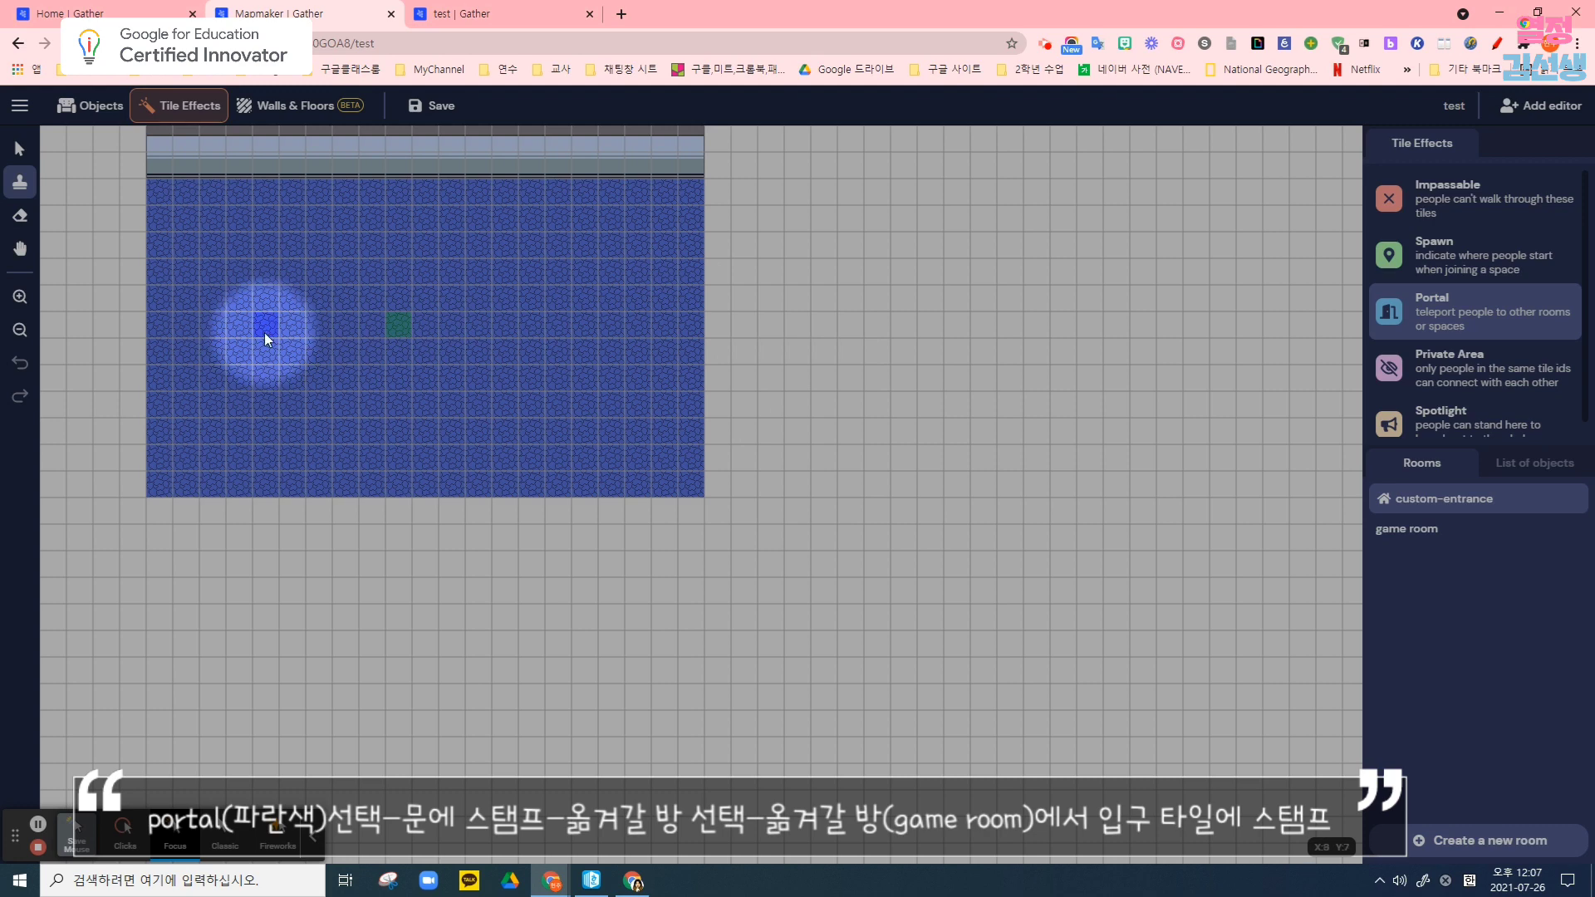
{"action": "left_click", "coordinate": [693, 350]}
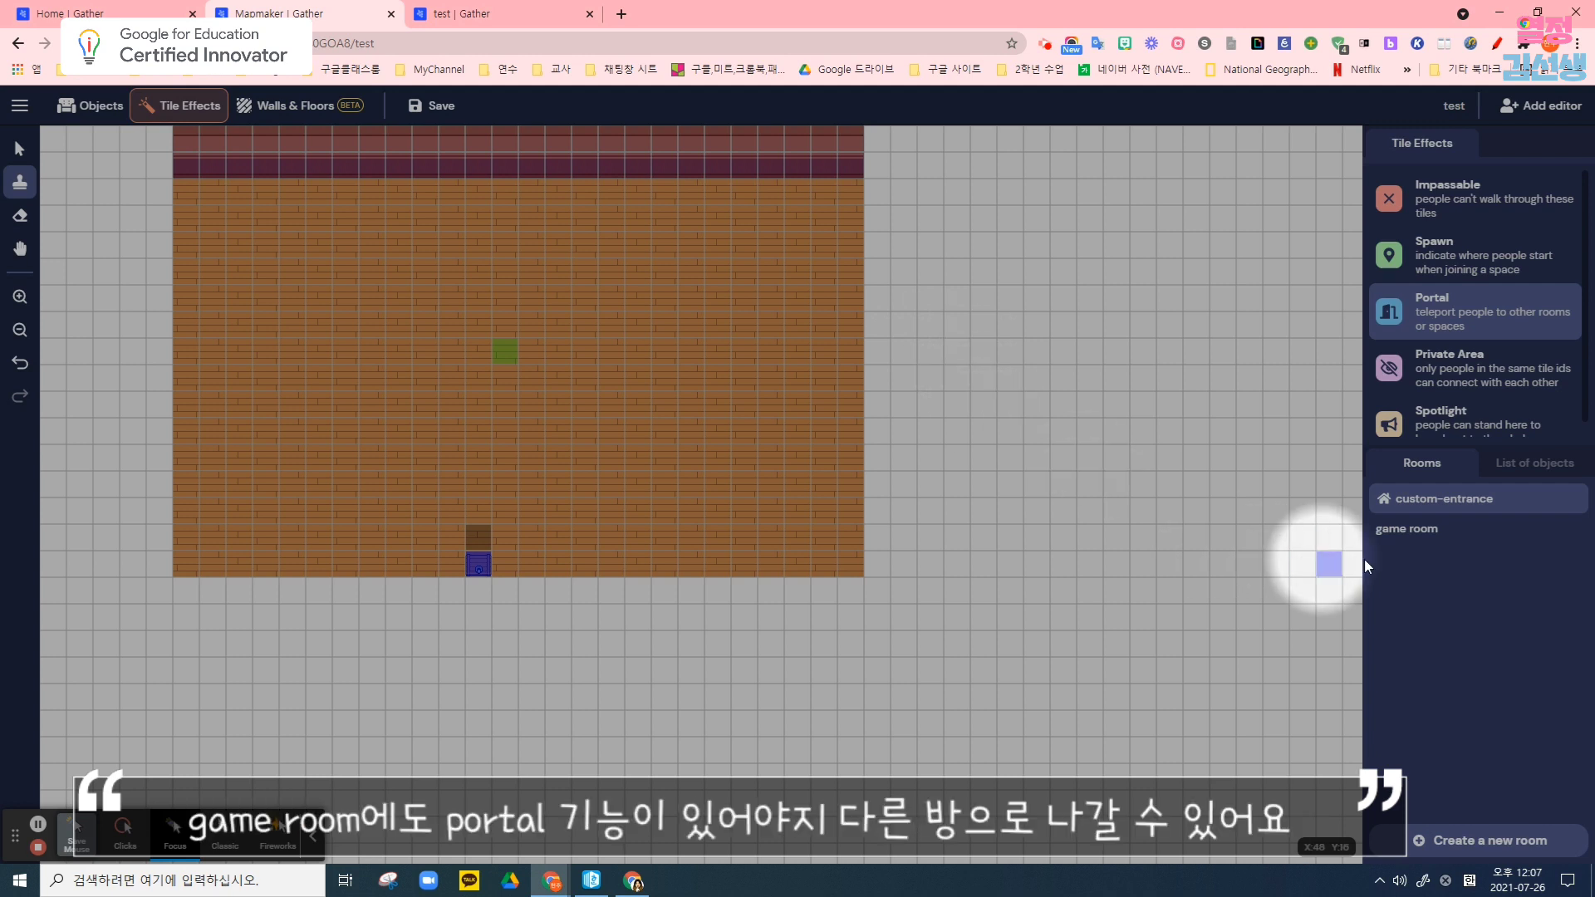
Place a Trapdoor near the middle of the game room floor's lower edge and save the map
{"action": "left_click", "coordinate": [1433, 529]}
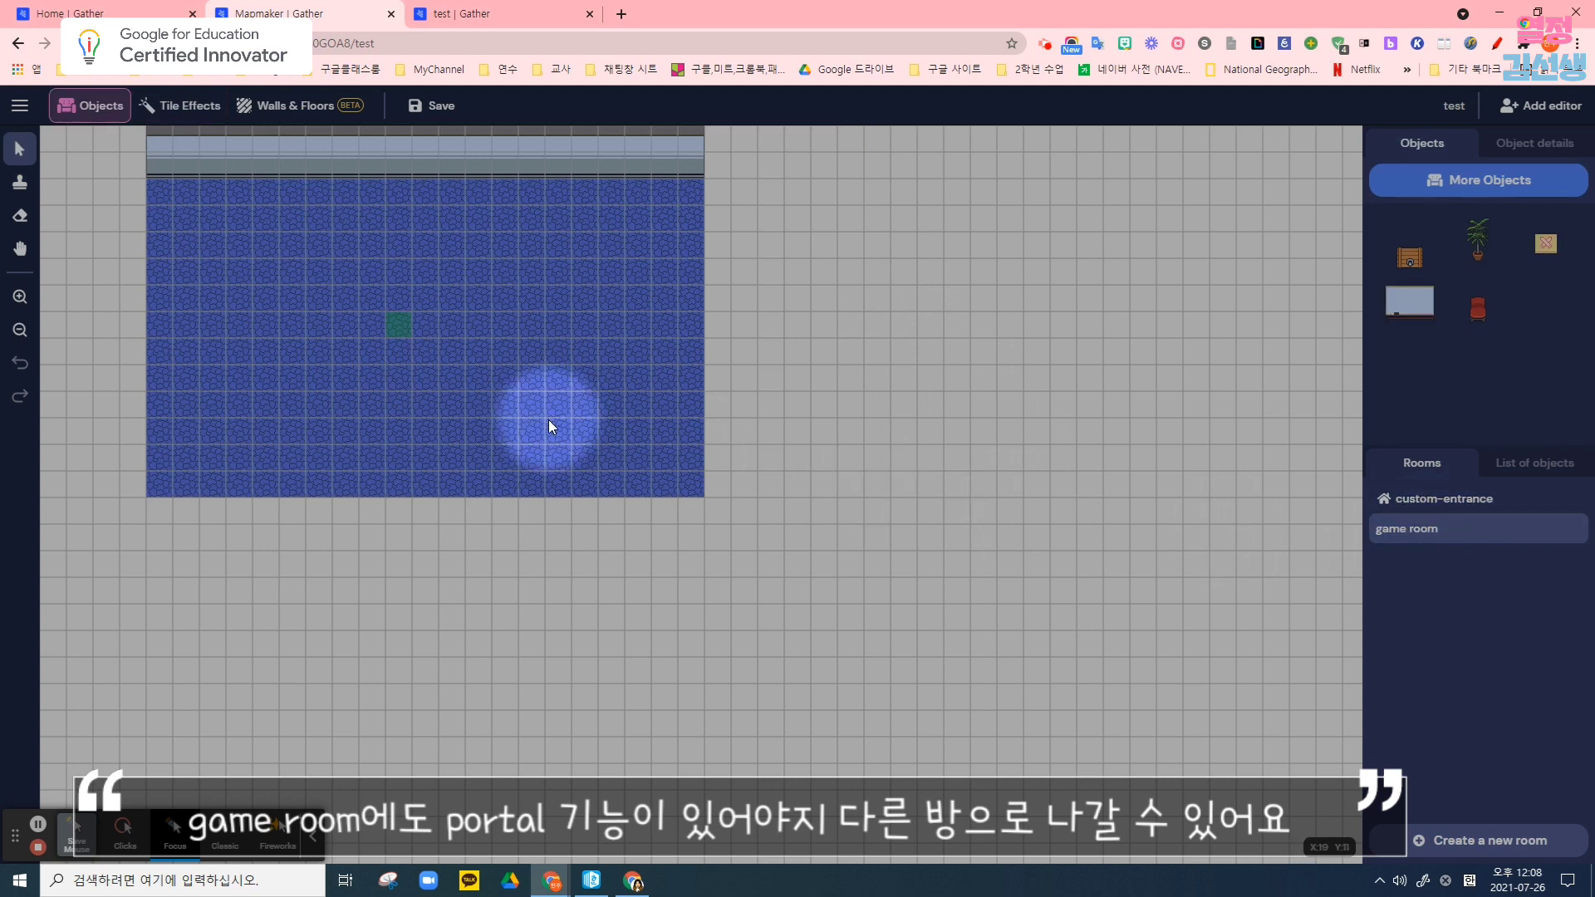
{"action": "left_click", "coordinate": [405, 485]}
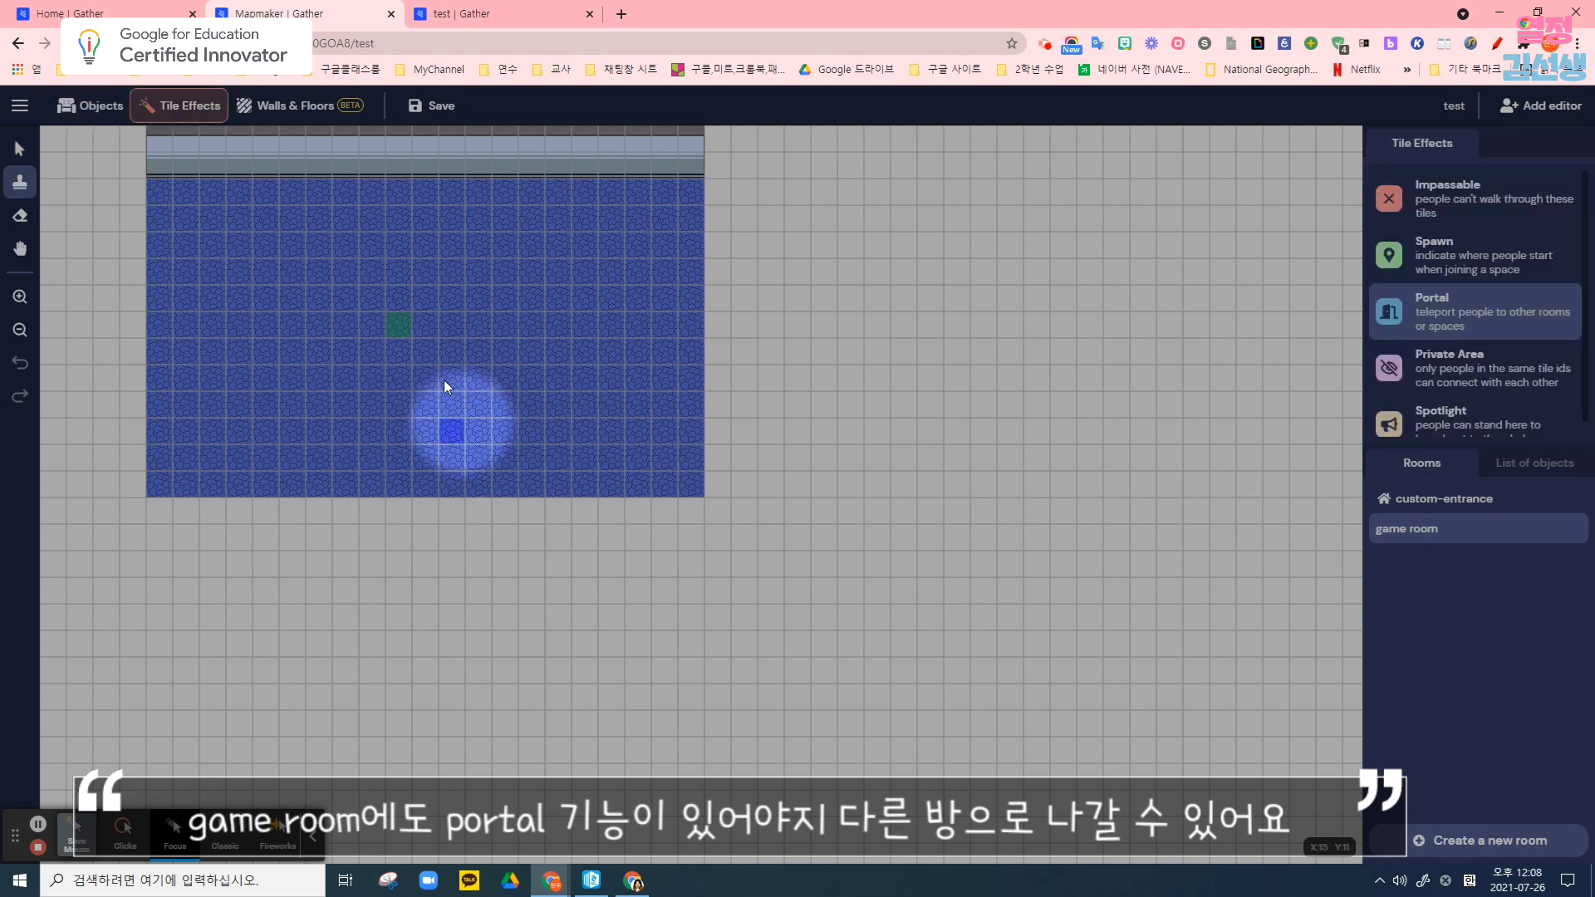
{"action": "left_click", "coordinate": [93, 113]}
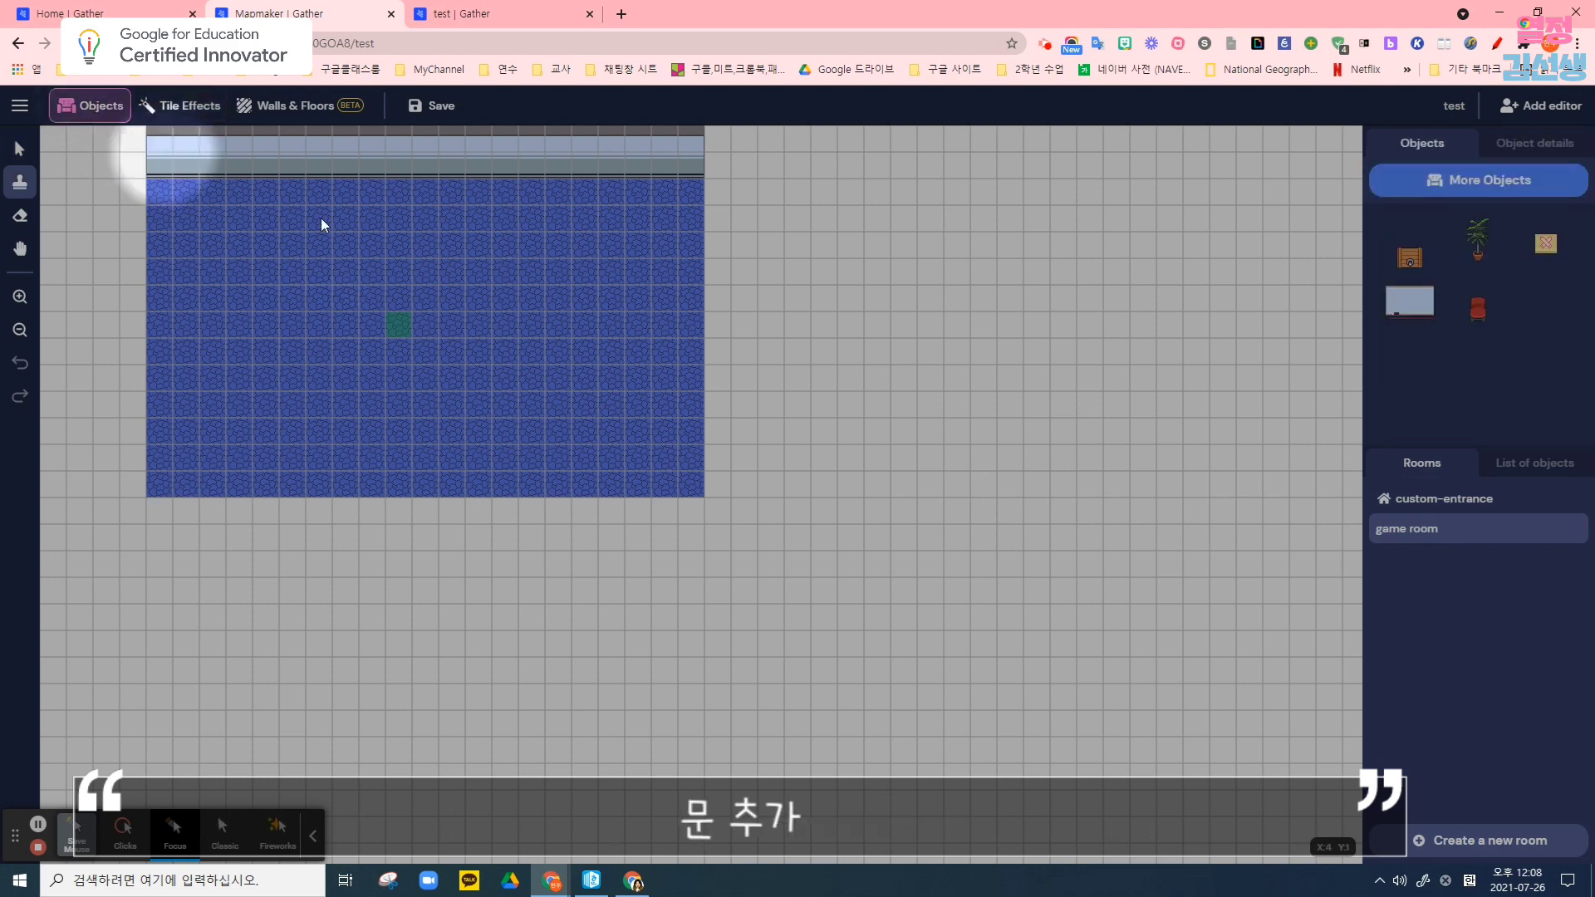
{"action": "left_click", "coordinate": [1415, 264]}
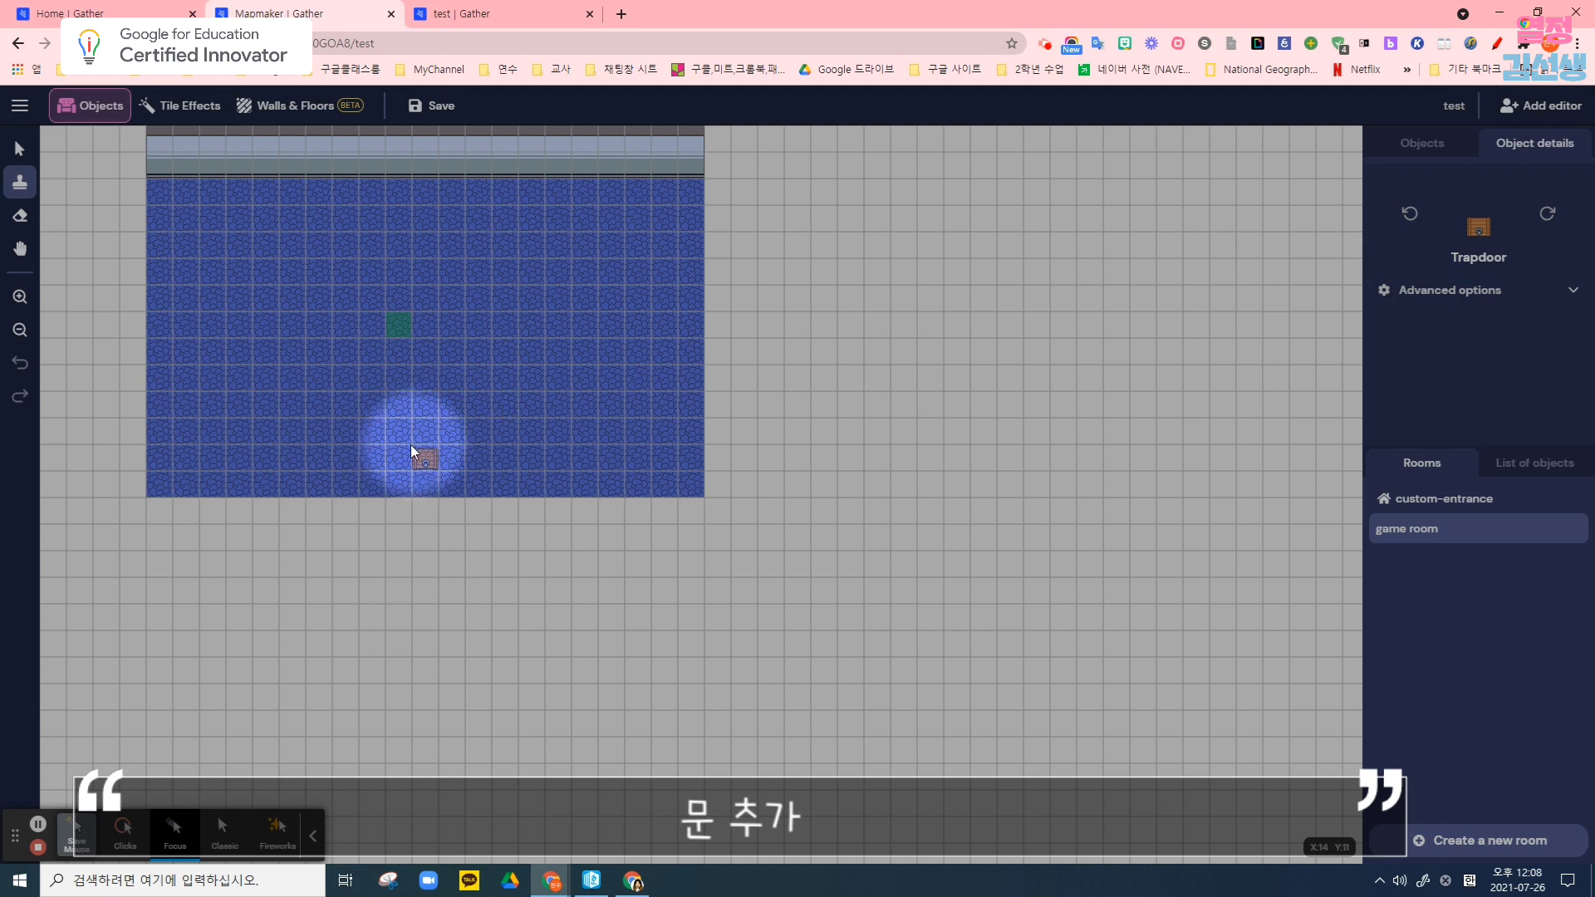
{"action": "left_click", "coordinate": [397, 461]}
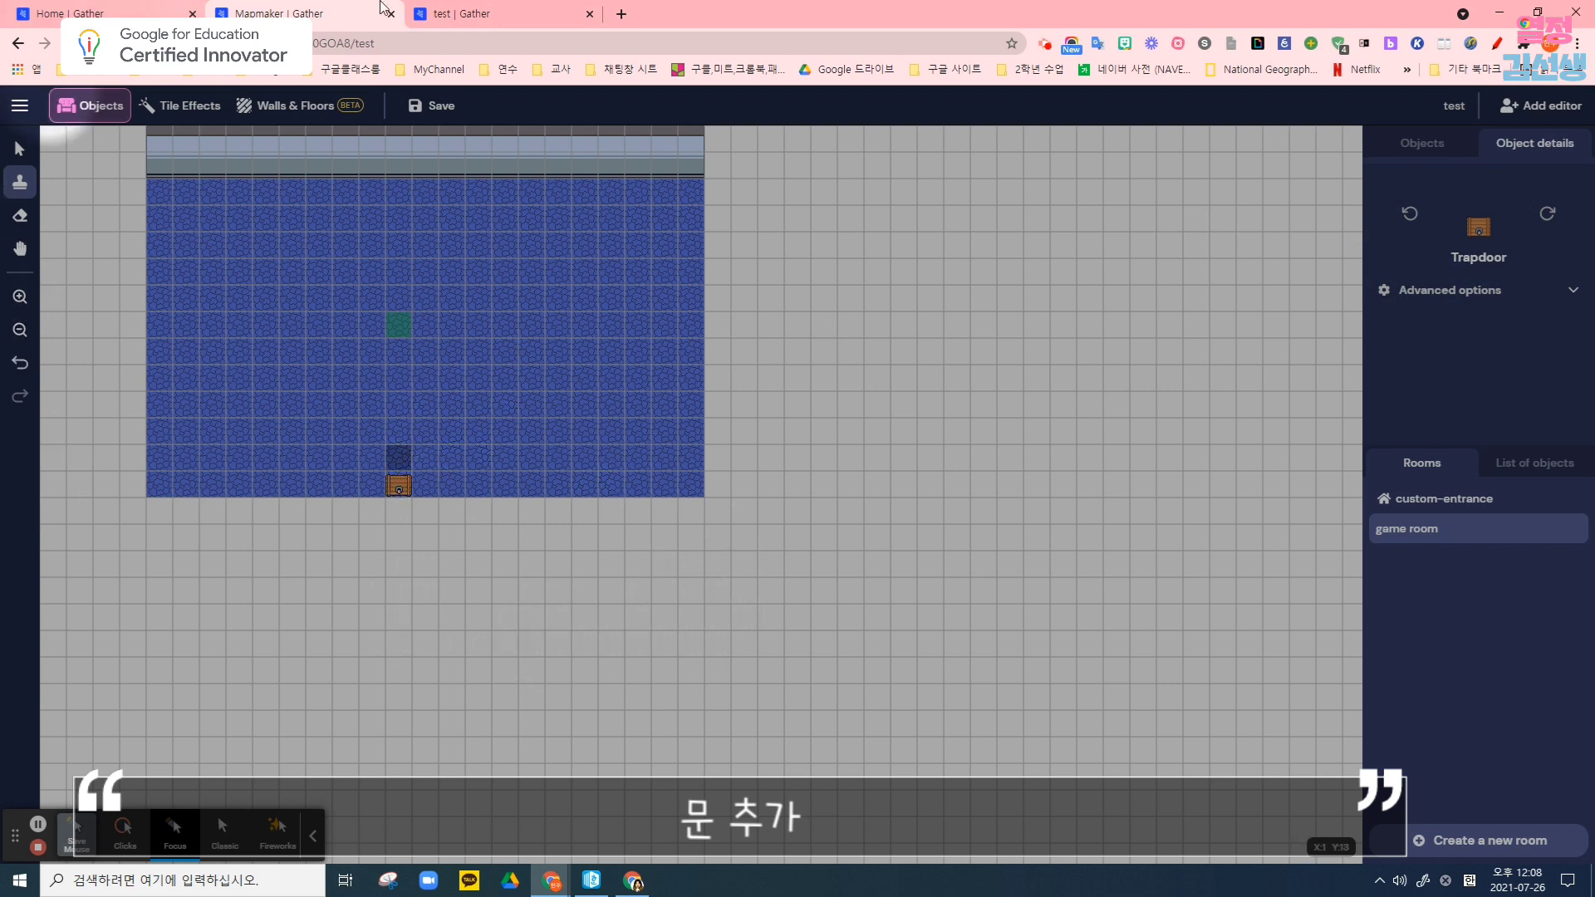
{"action": "left_click", "coordinate": [442, 108]}
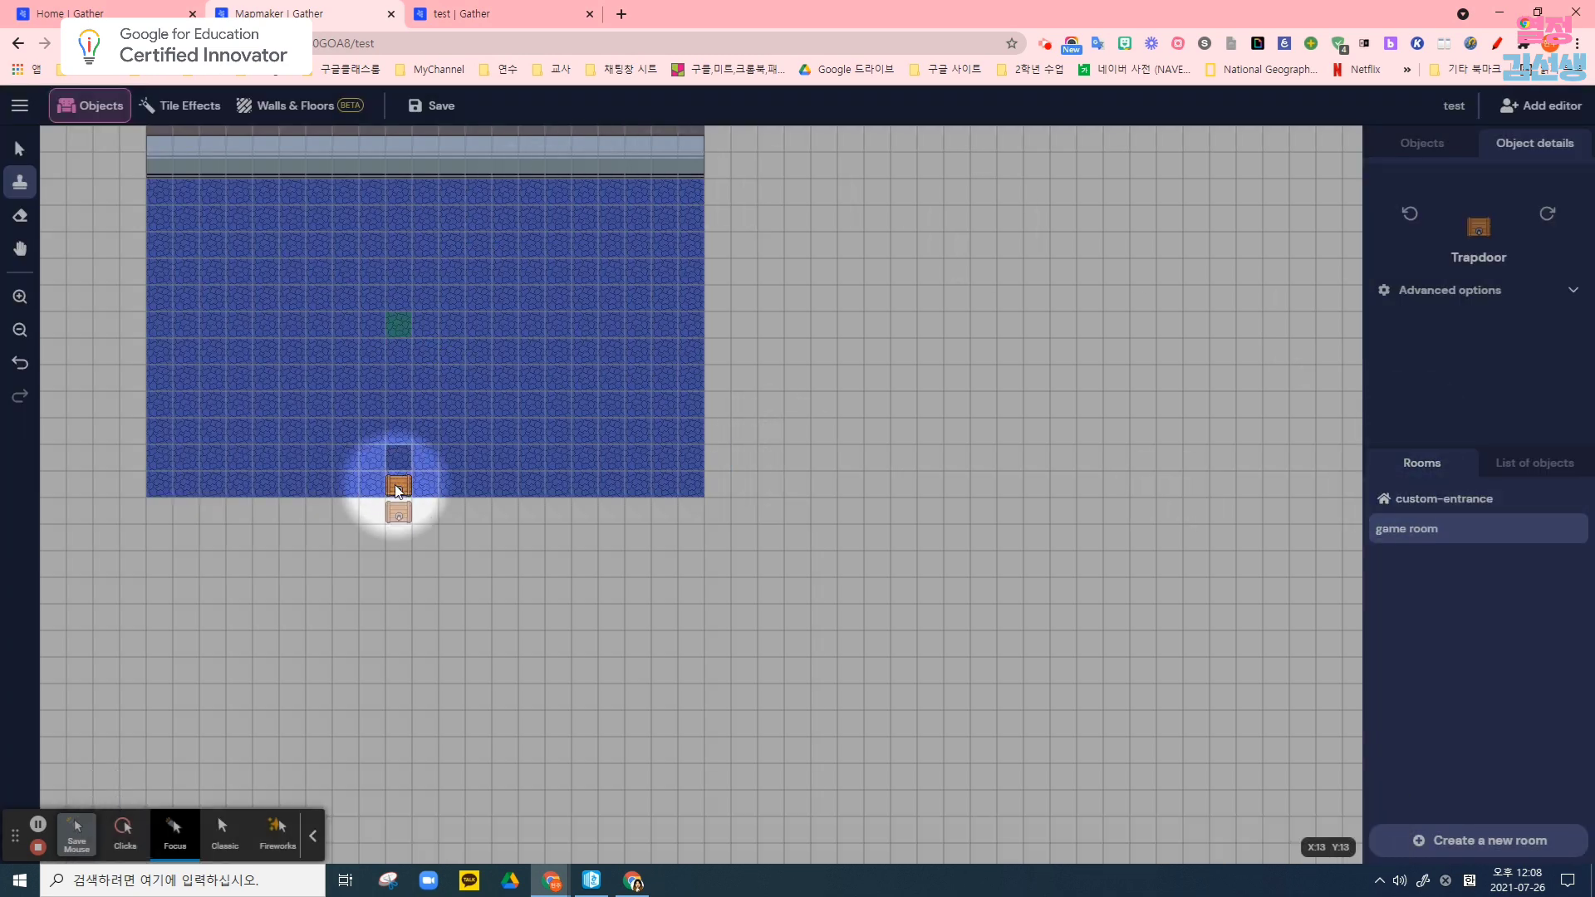
Place a Portal on the game room trapdoor leading to custom-entrance, with its arrival tile at that floor's right edge
{"action": "left_click", "coordinate": [177, 110]}
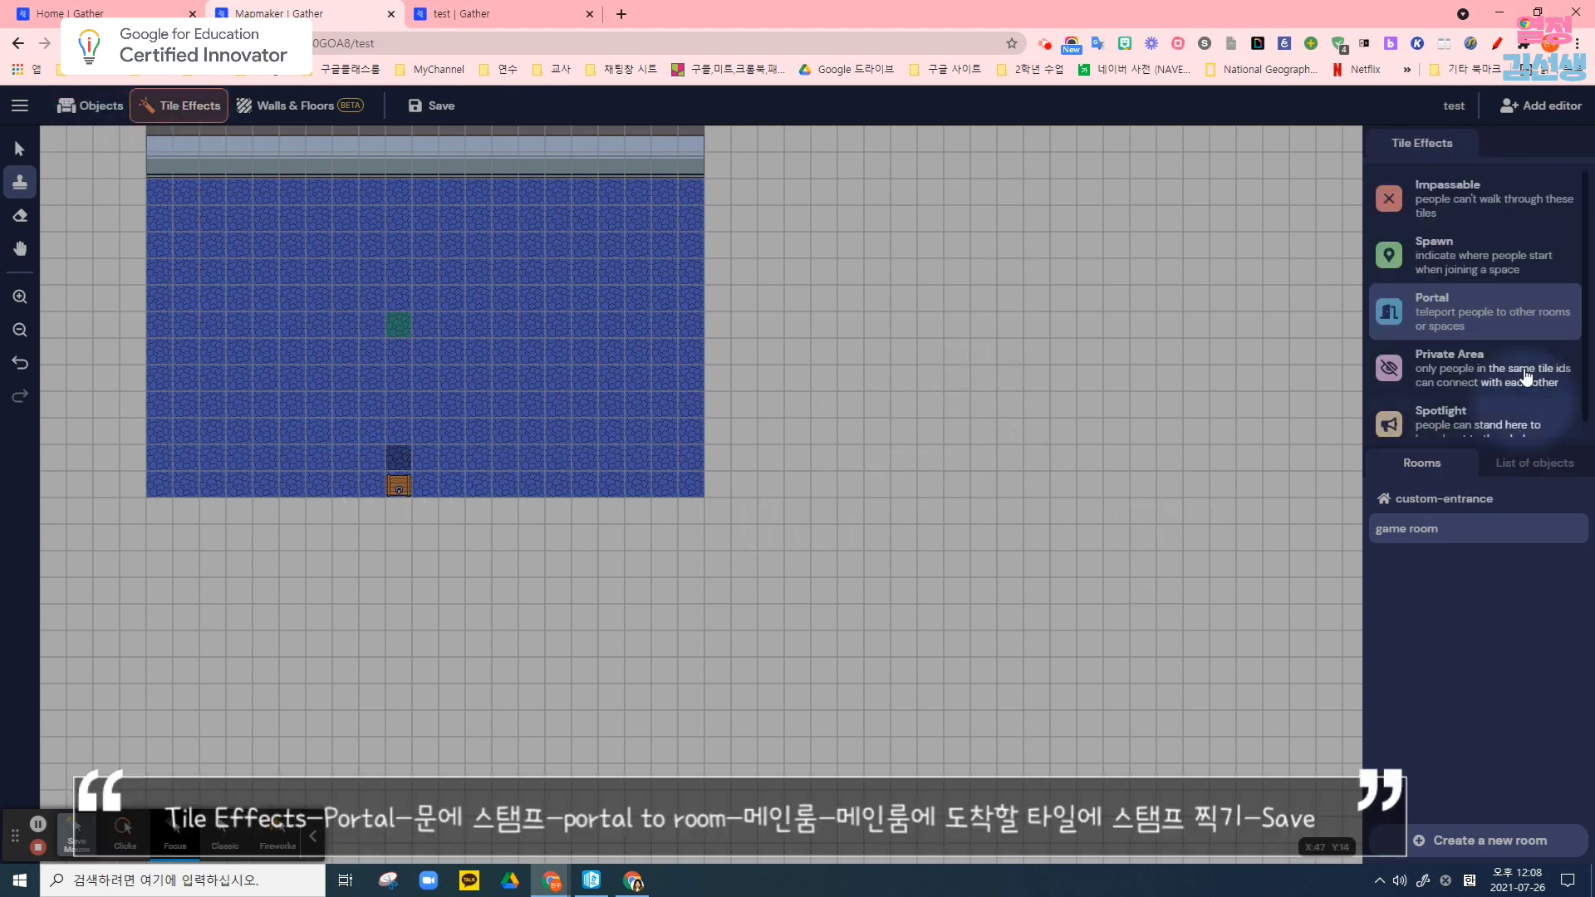
{"action": "left_click", "coordinate": [1470, 307]}
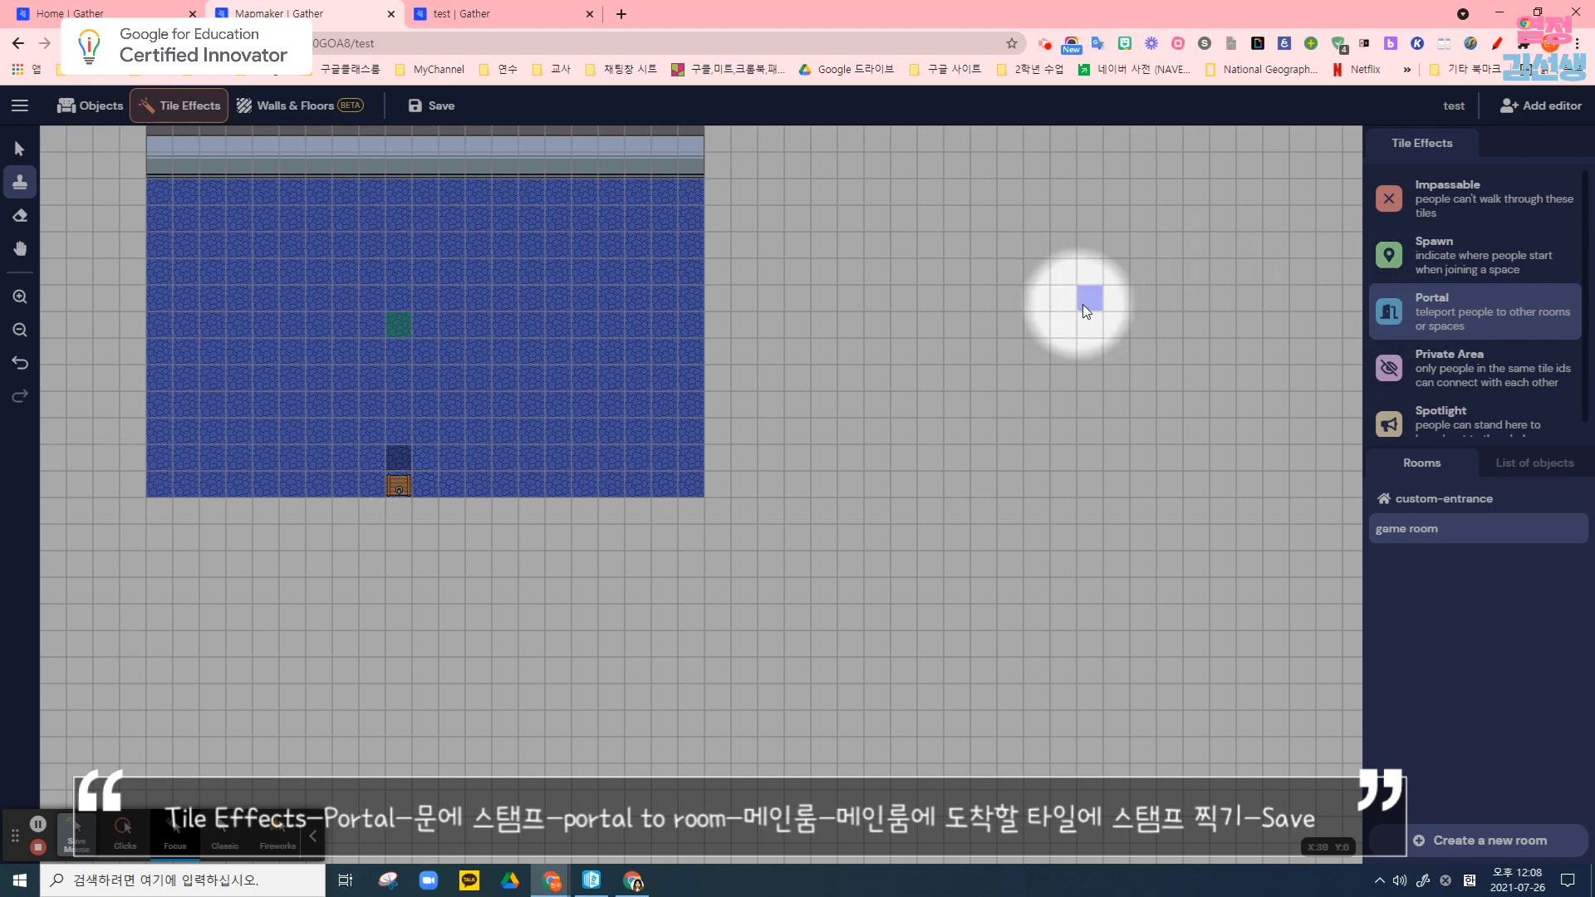
{"action": "left_click", "coordinate": [396, 481]}
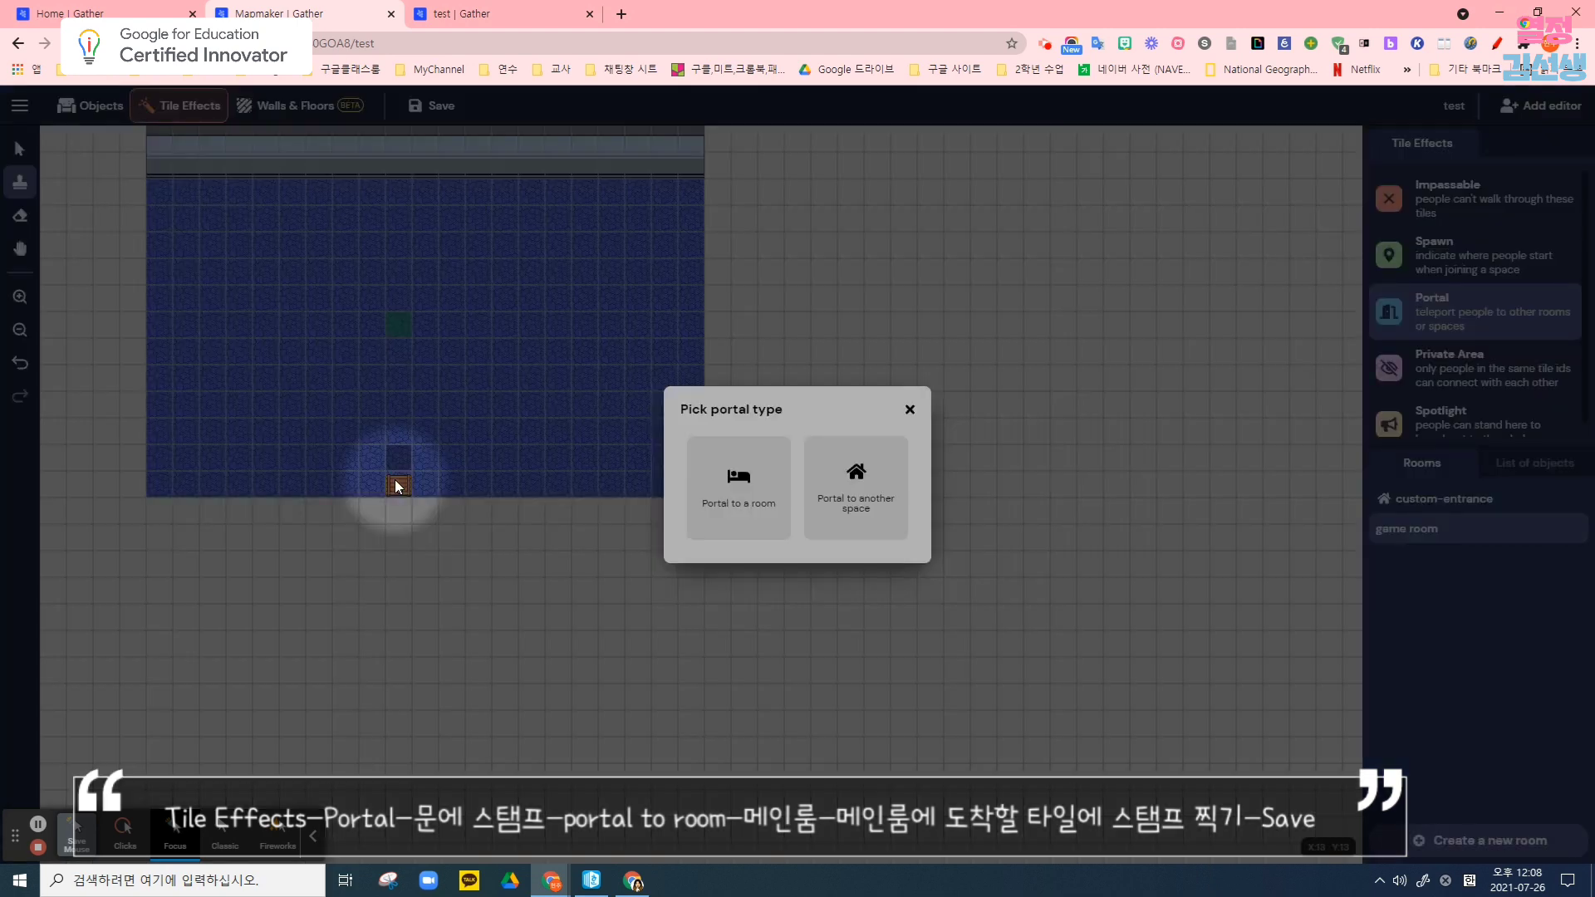
{"action": "left_click", "coordinate": [735, 508]}
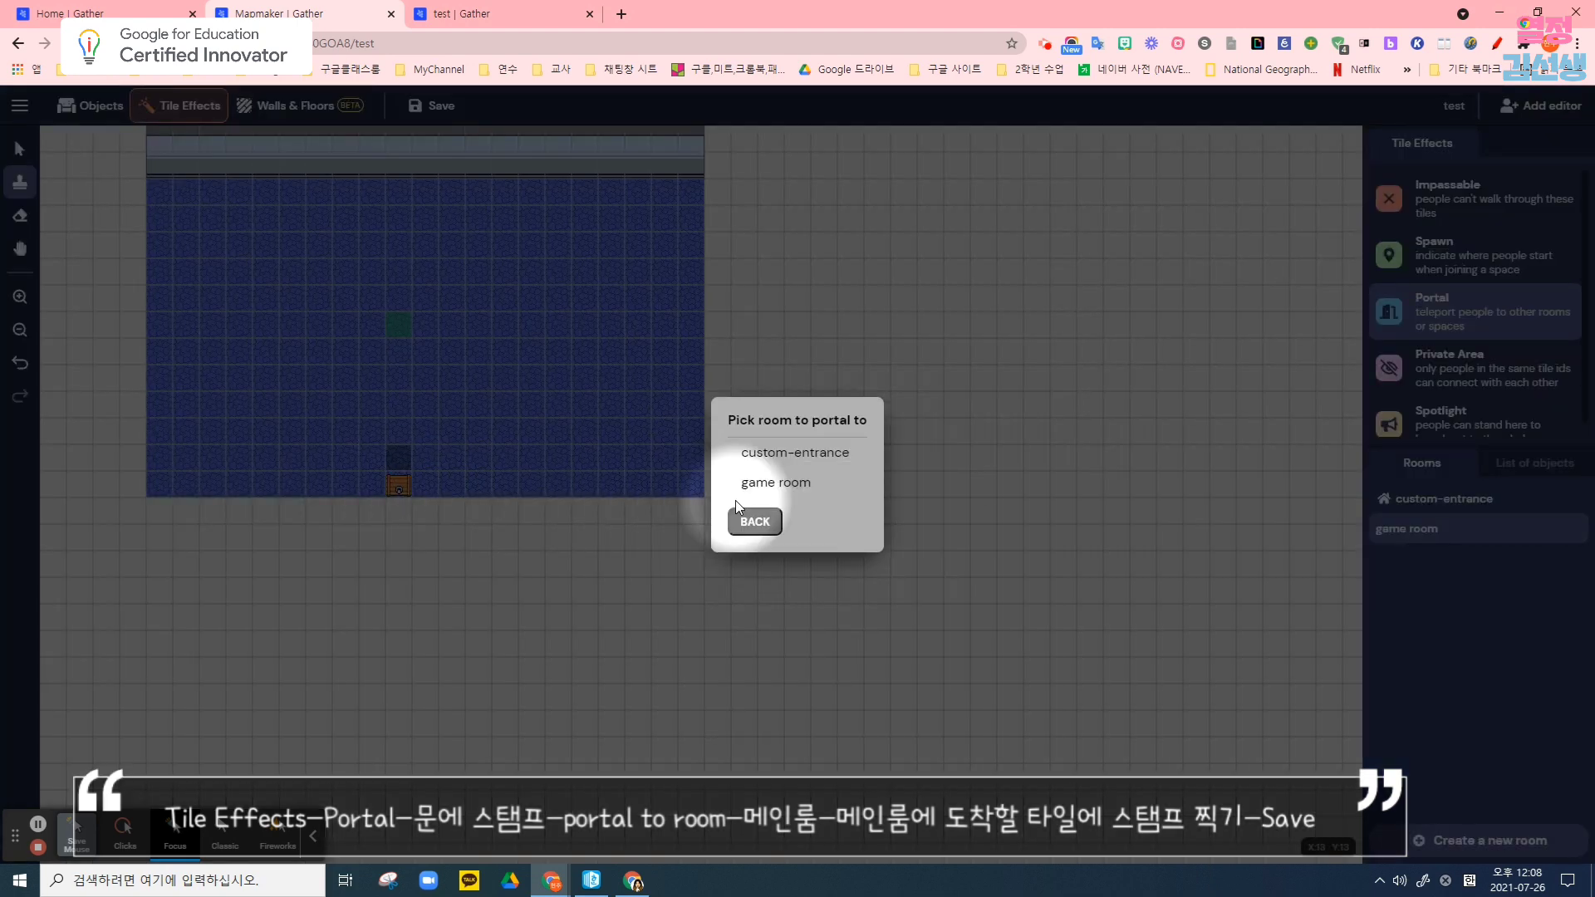
{"action": "left_click", "coordinate": [793, 468]}
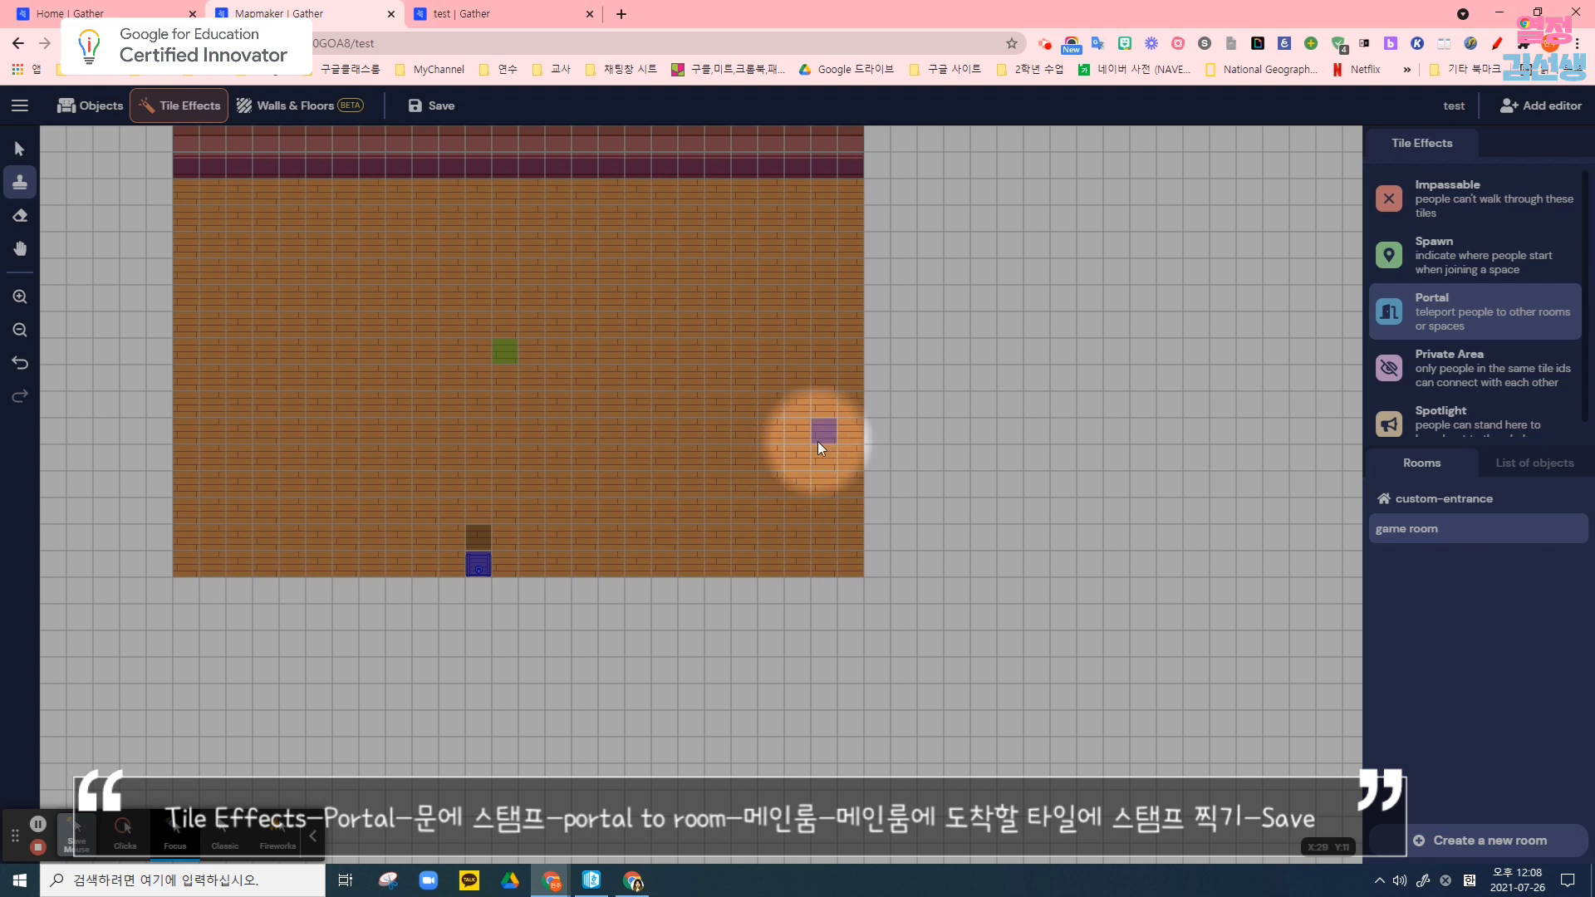
{"action": "left_click", "coordinate": [844, 359]}
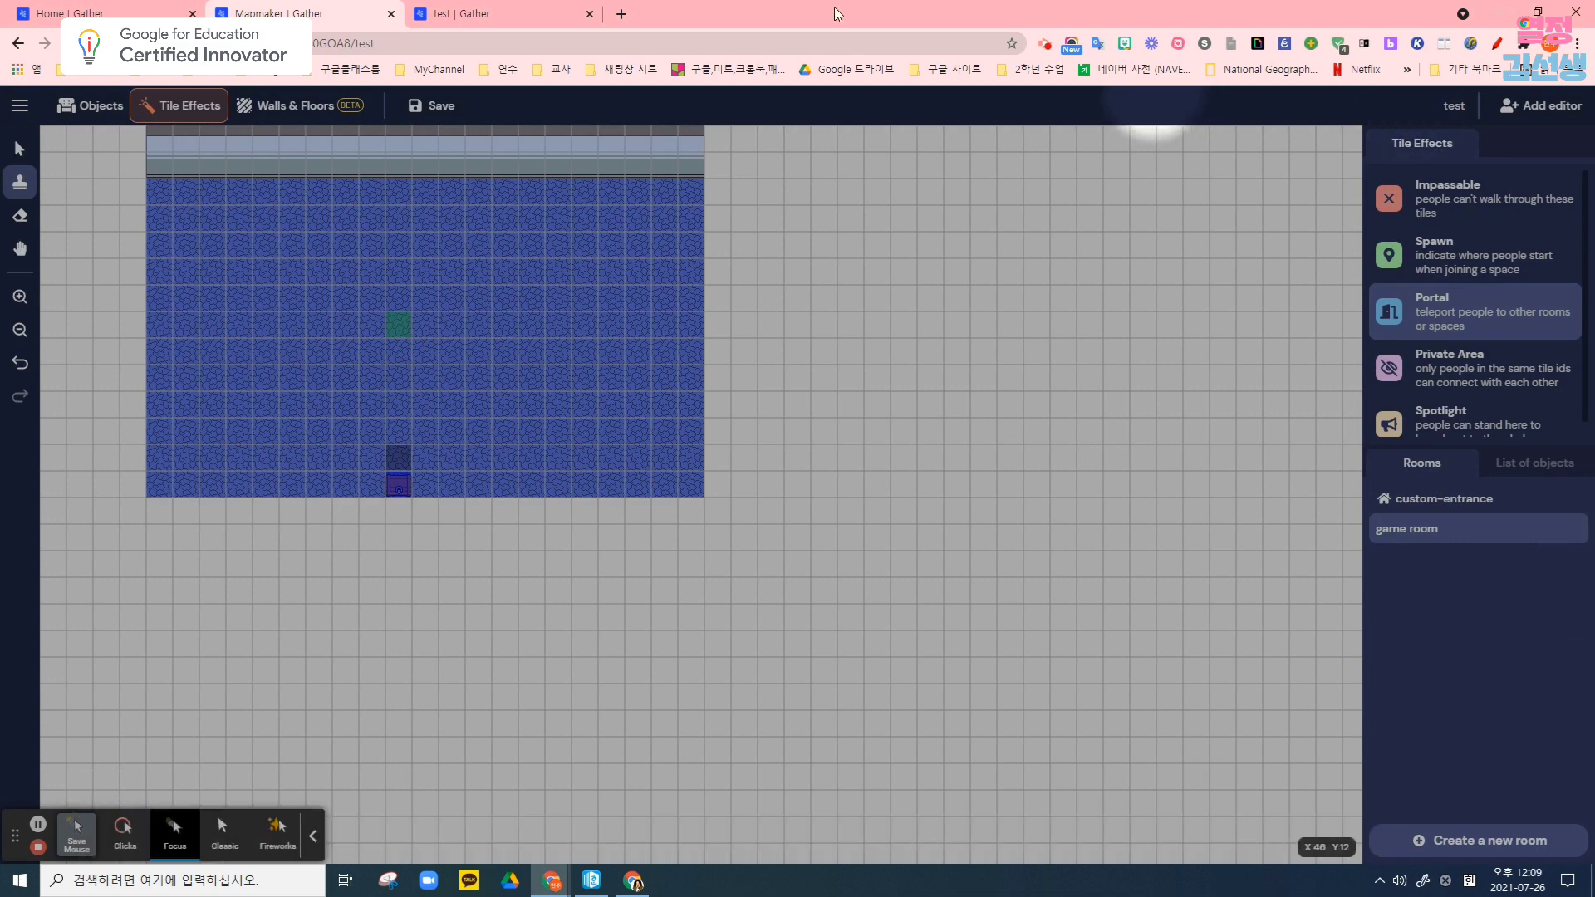
Switch to the live test space and walk the avatar down onto the custom-entrance trapdoor to test its portal
{"action": "left_click", "coordinate": [449, 13]}
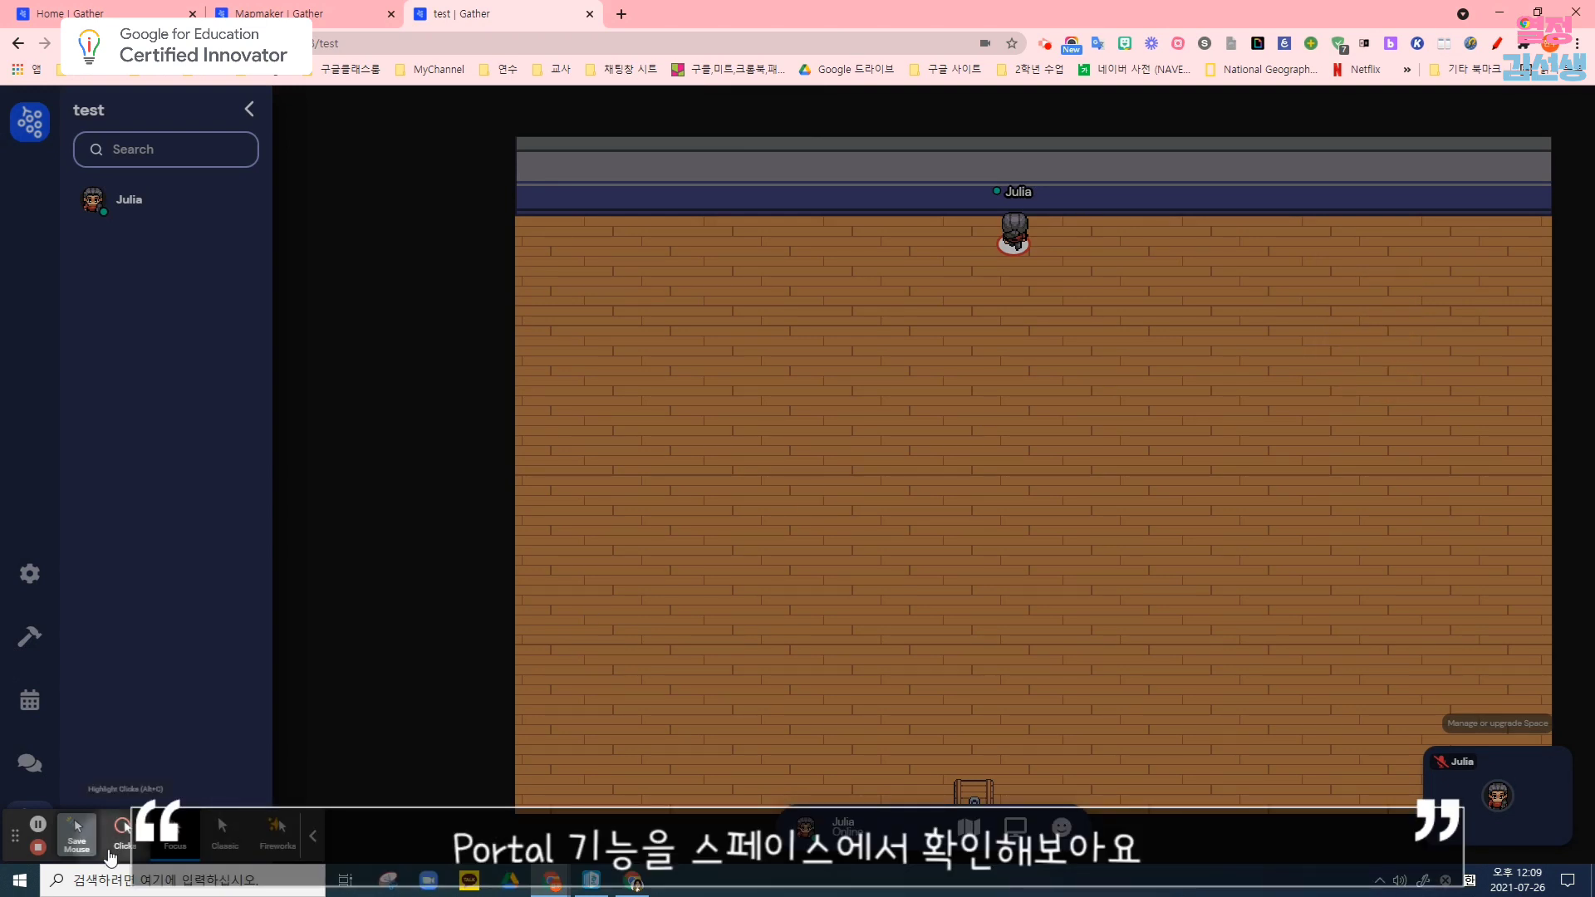
{"action": "left_click", "coordinate": [122, 829]}
{"action": "key", "text": "Down"}
{"action": "key", "text": "Down"}
{"action": "key", "text": "Down"}
{"action": "key", "text": "Down"}
{"action": "key", "text": "Down"}
{"action": "key", "text": "Down"}
{"action": "key", "text": "Down"}
{"action": "key", "text": "Down"}
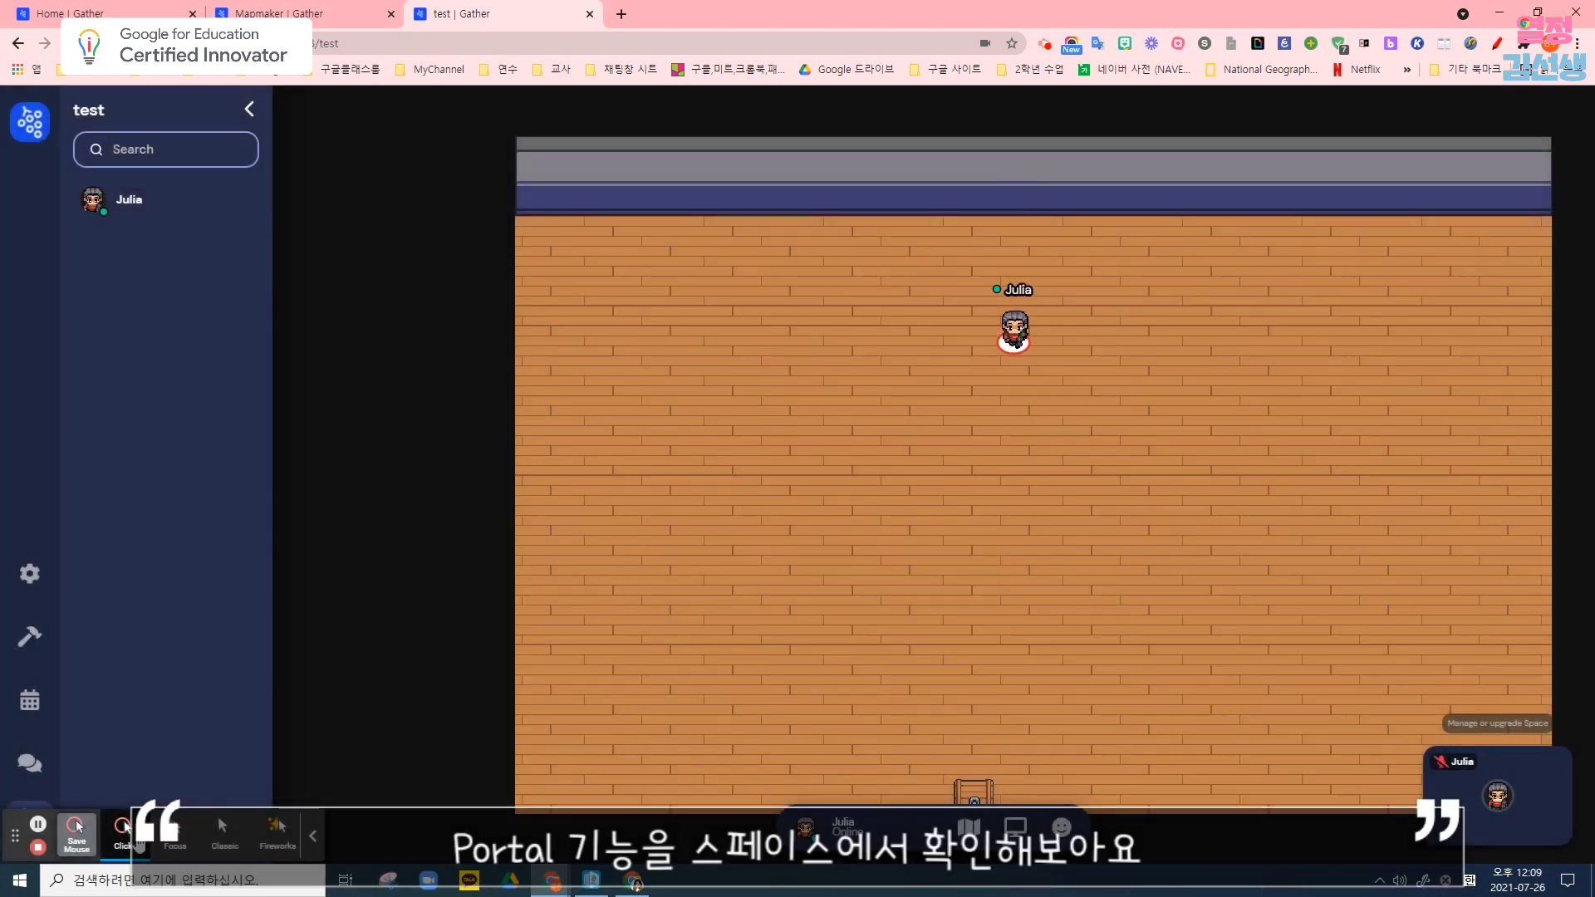
{"action": "key", "text": "Left"}
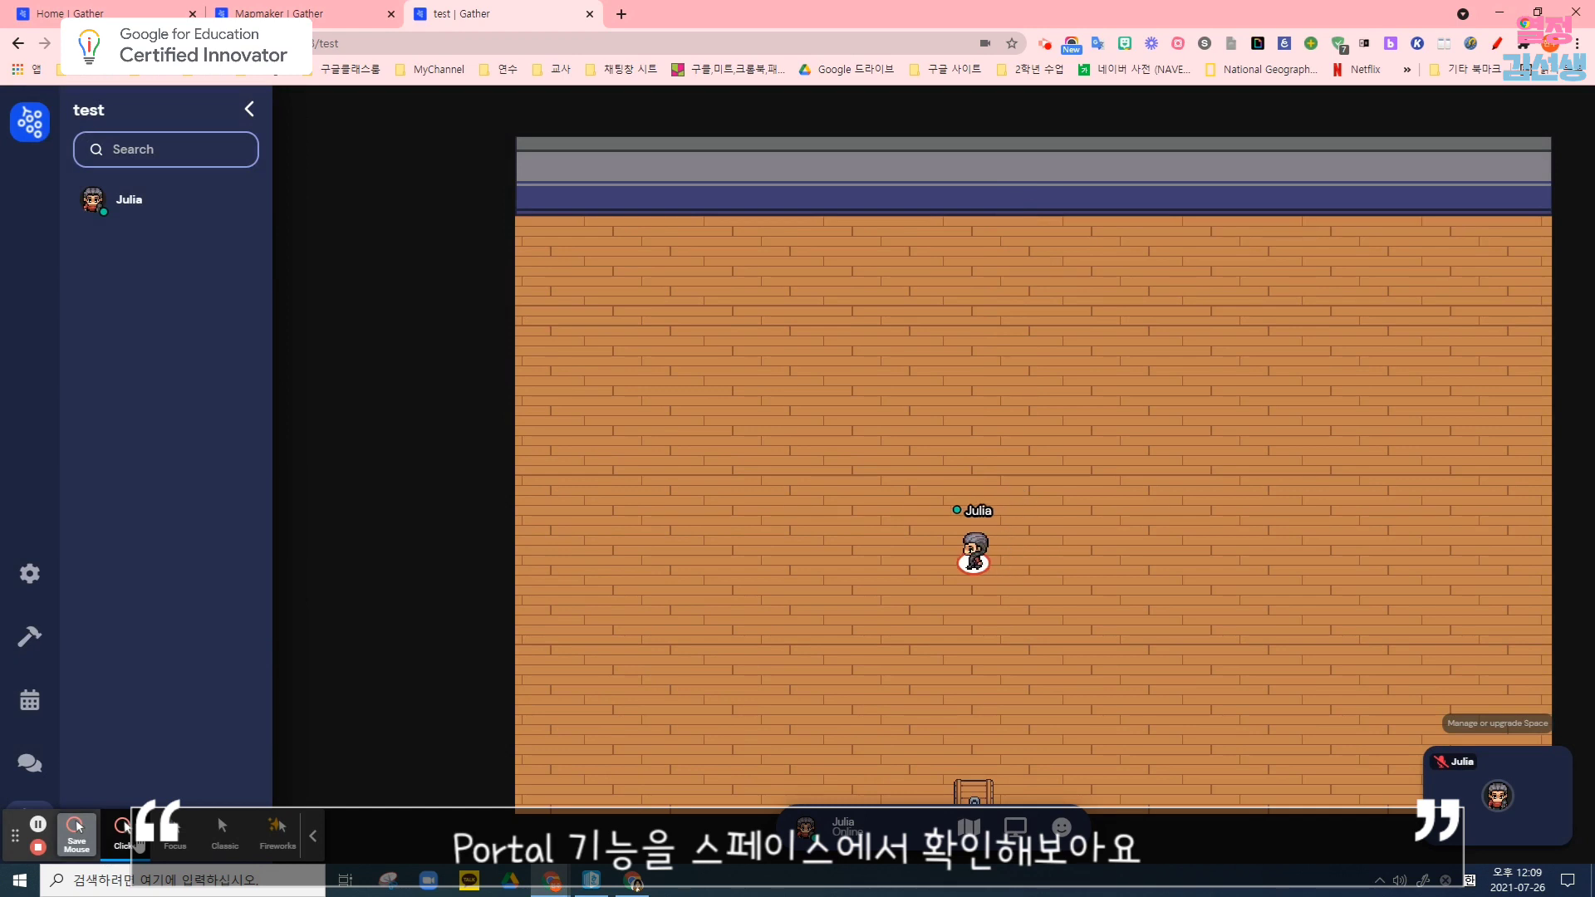
{"action": "key", "text": "Down"}
{"action": "key", "text": "Down"}
{"action": "key", "text": "Down"}
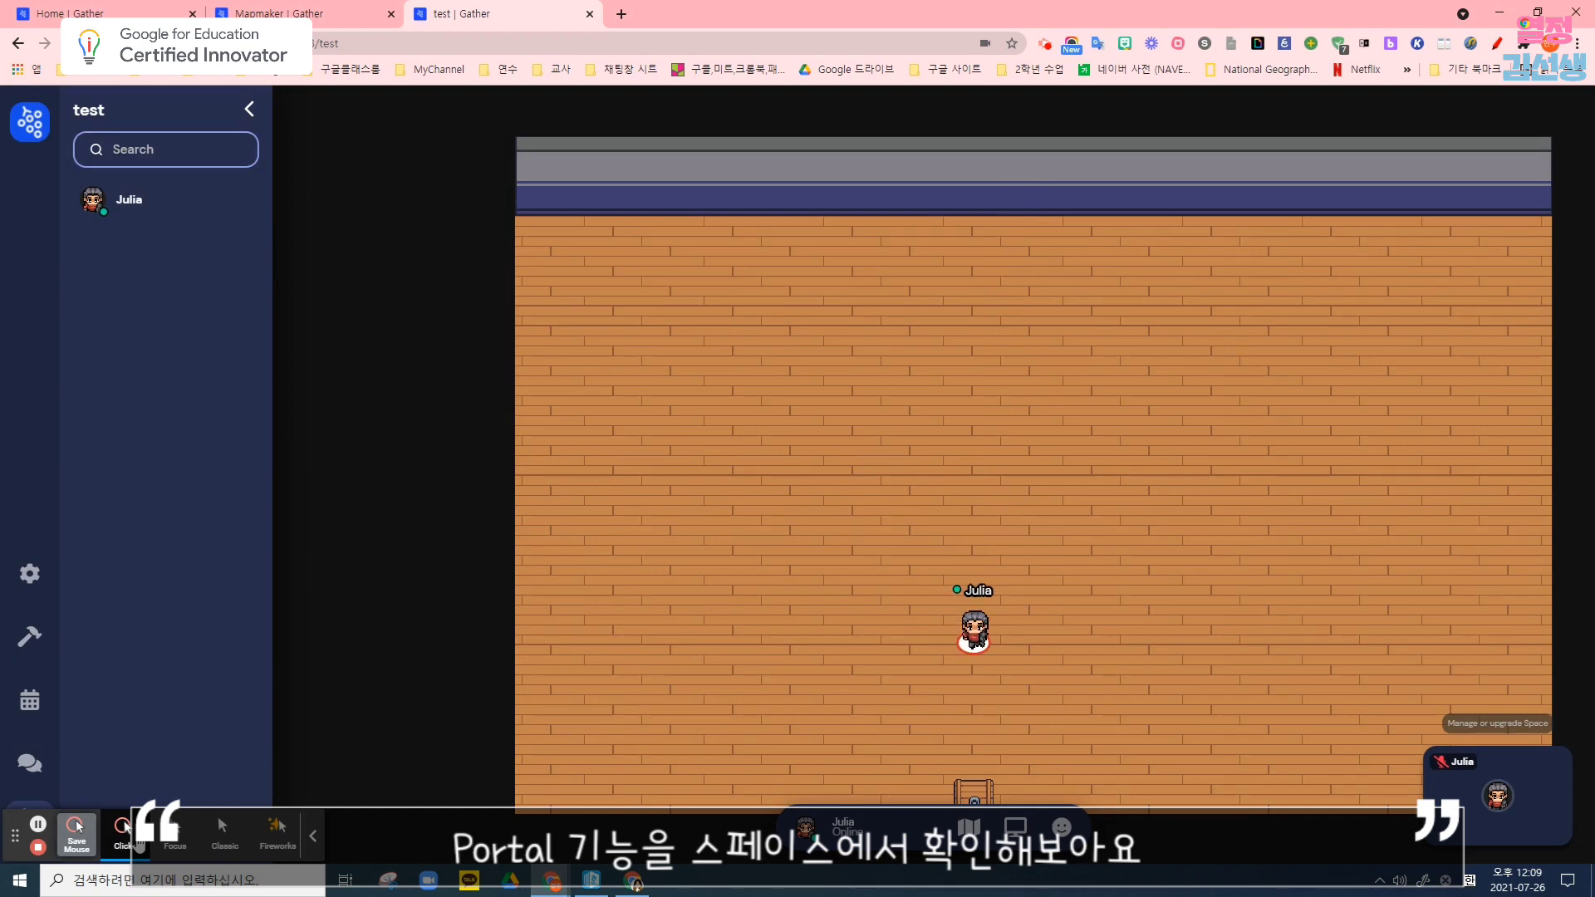
{"action": "key", "text": "Down"}
{"action": "key", "text": "Down"}
{"action": "key", "text": "Down"}
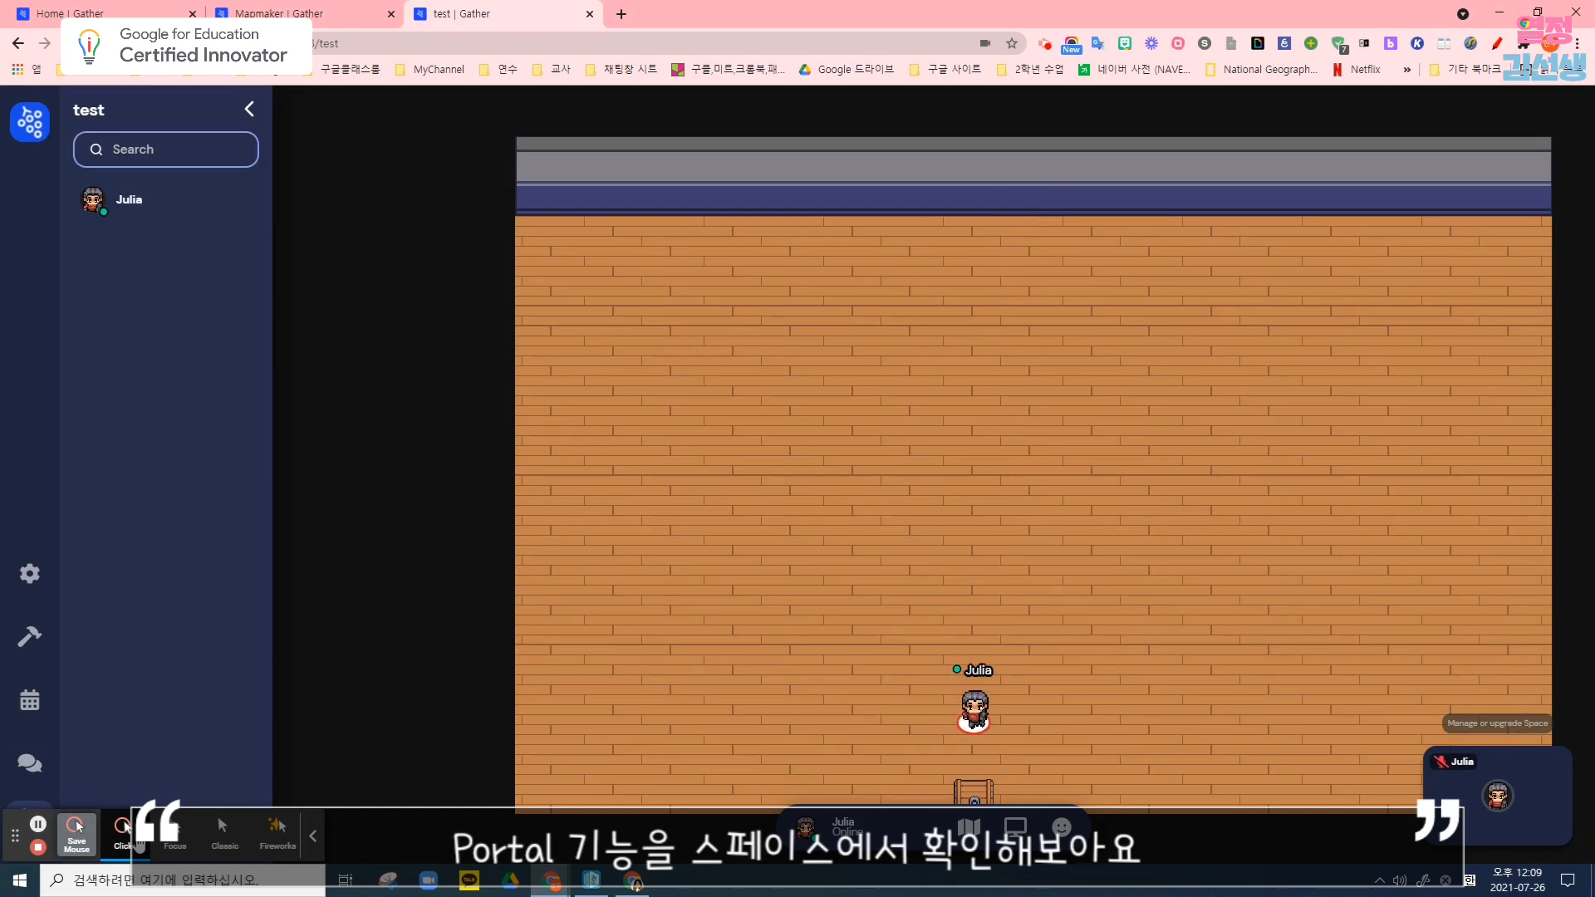
{"action": "key", "text": "Down"}
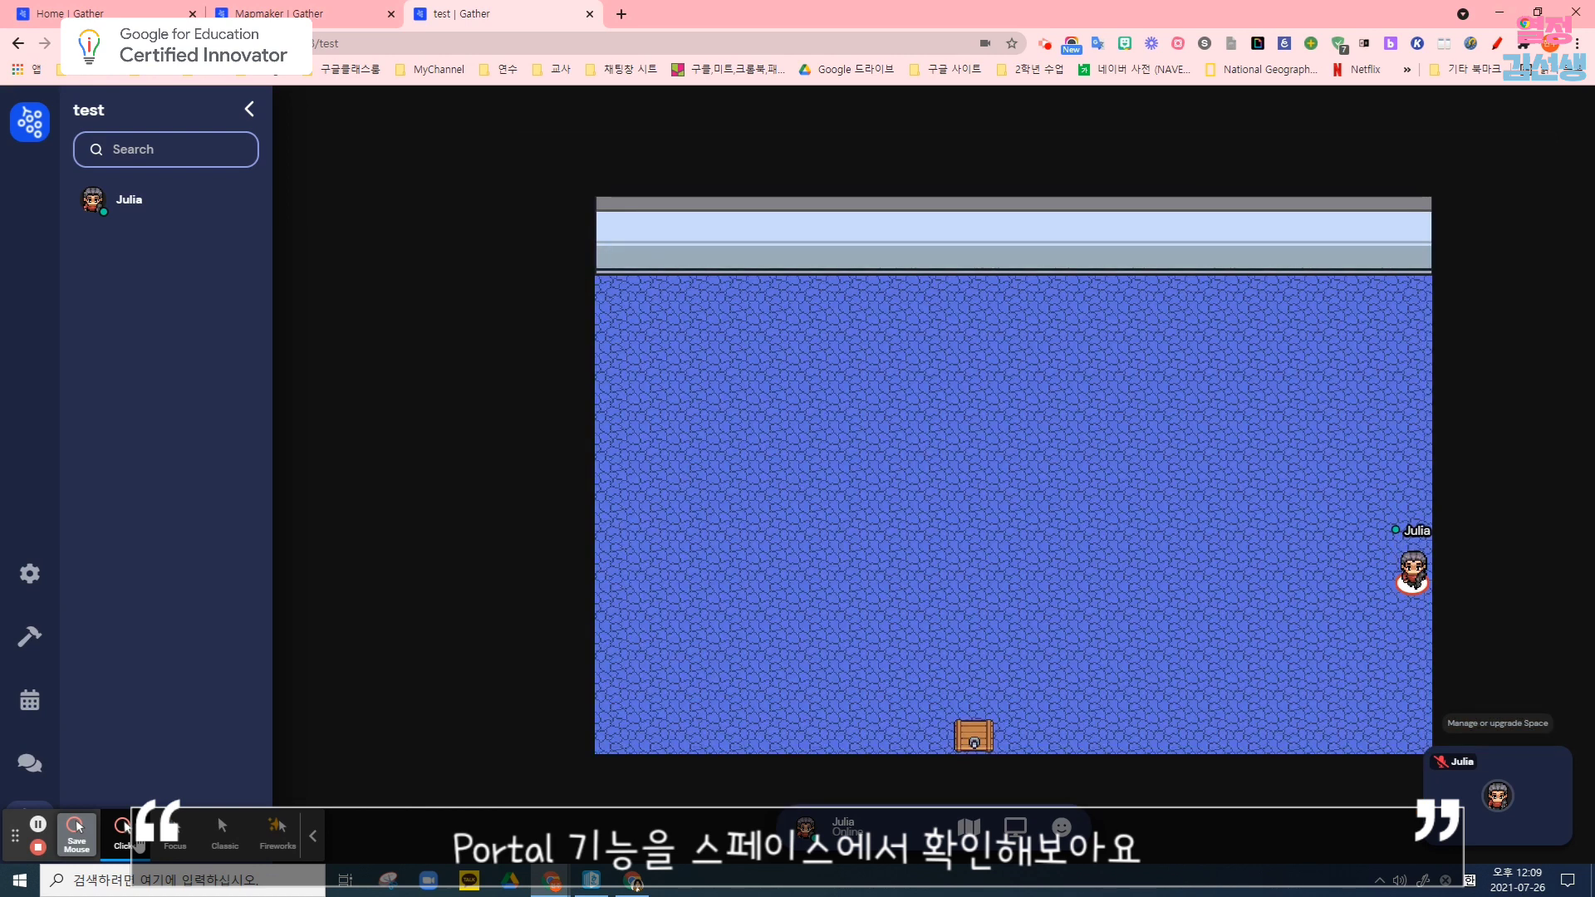
Walk the avatar onto the game room trapdoor to test the return portal, and move a few tiles left from the arrival point
{"action": "key", "text": "Up"}
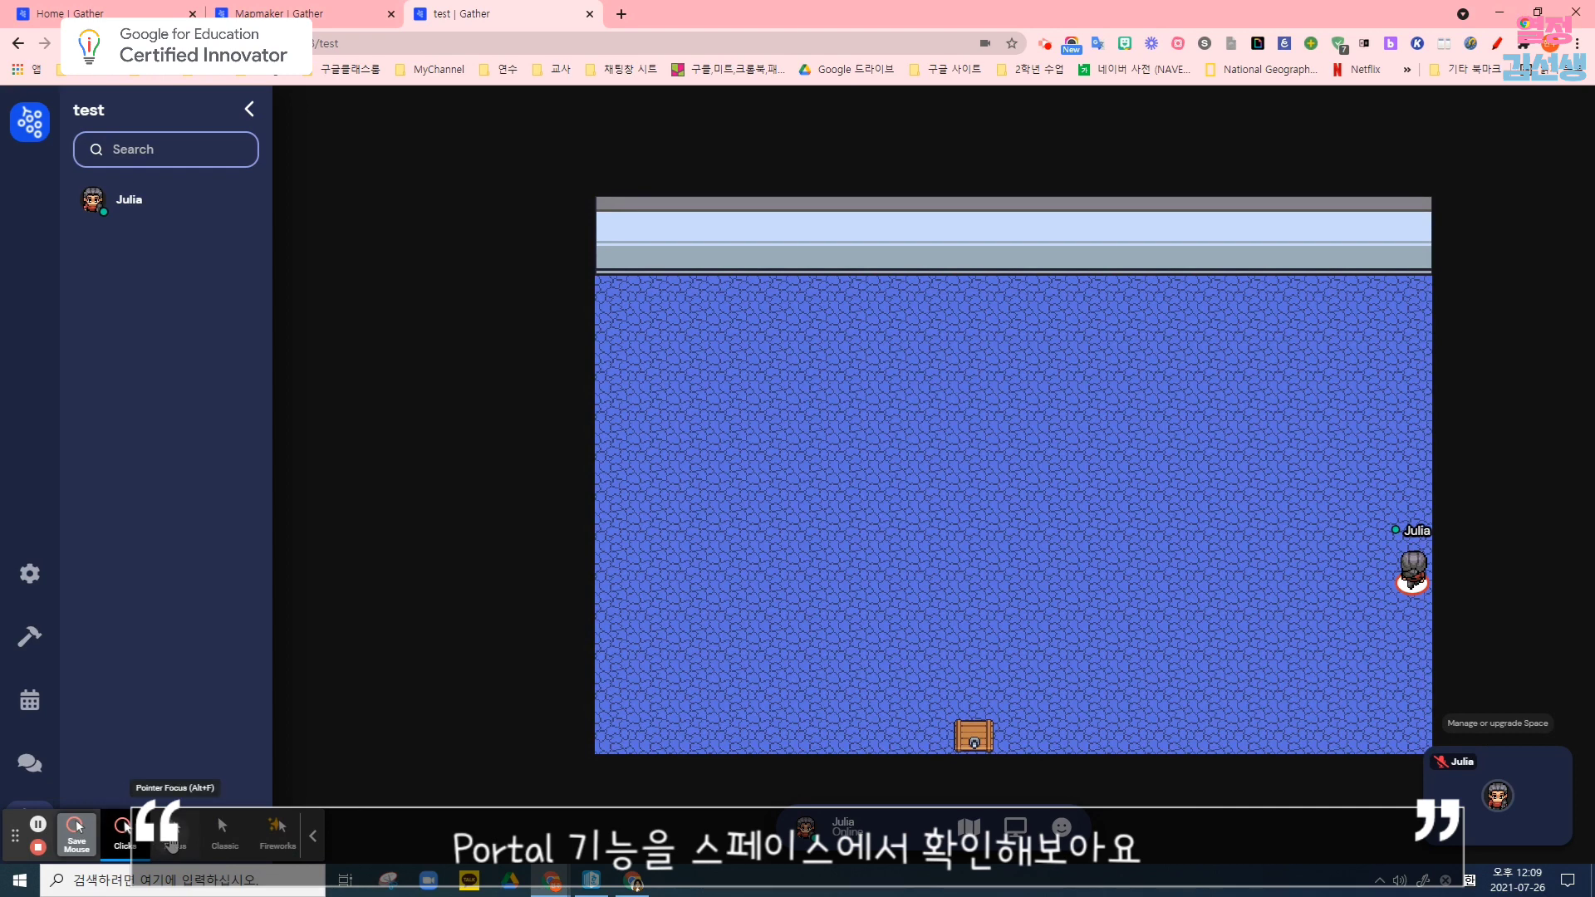
{"action": "left_click", "coordinate": [172, 838]}
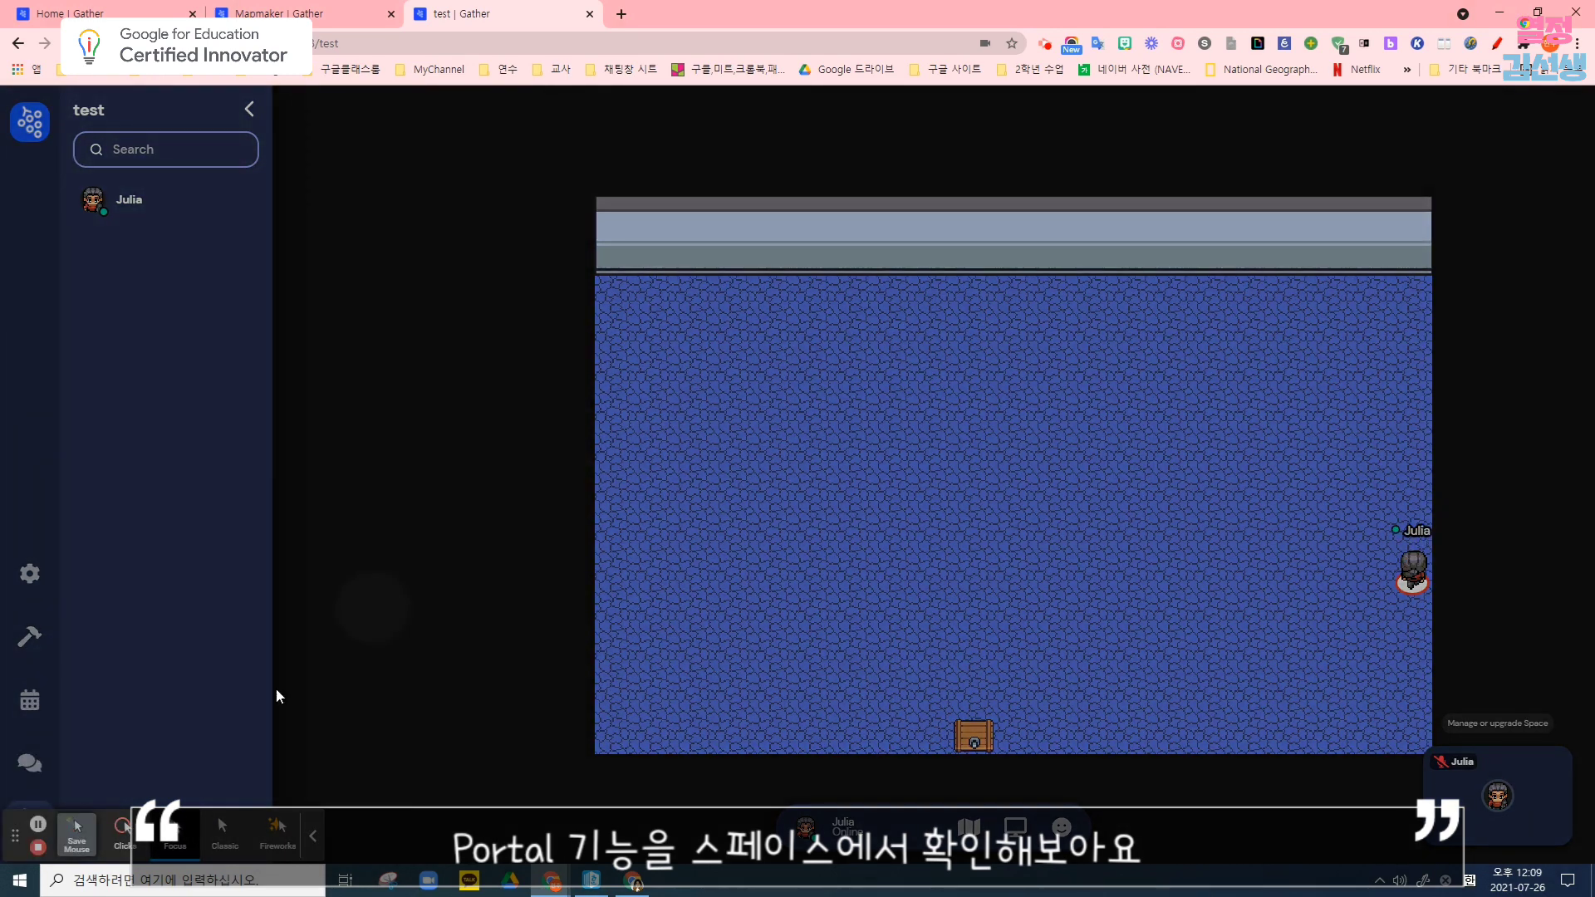
{"action": "left_click", "coordinate": [123, 829]}
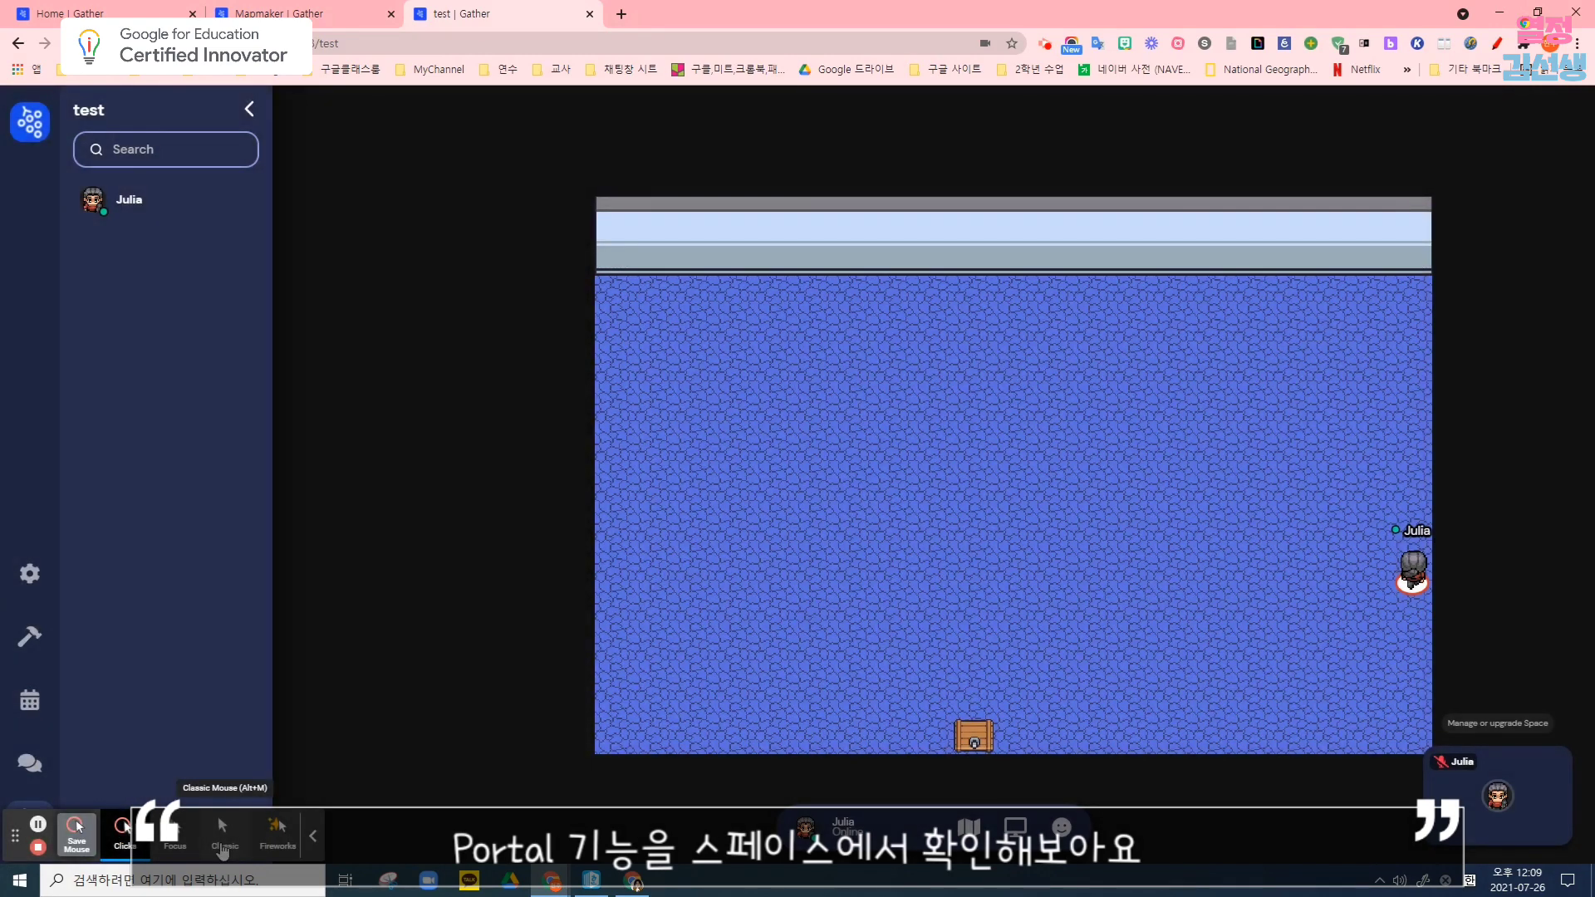
{"action": "key", "text": "Left"}
{"action": "key", "text": "Left"}
{"action": "key", "text": "Left"}
{"action": "key", "text": "Left"}
{"action": "key", "text": "Left"}
{"action": "key", "text": "Left"}
{"action": "key", "text": "Left"}
{"action": "key", "text": "Left"}
{"action": "key", "text": "Left"}
{"action": "key", "text": "Left"}
{"action": "key", "text": "Left"}
{"action": "key", "text": "Left"}
{"action": "key", "text": "Left"}
{"action": "key", "text": "Left"}
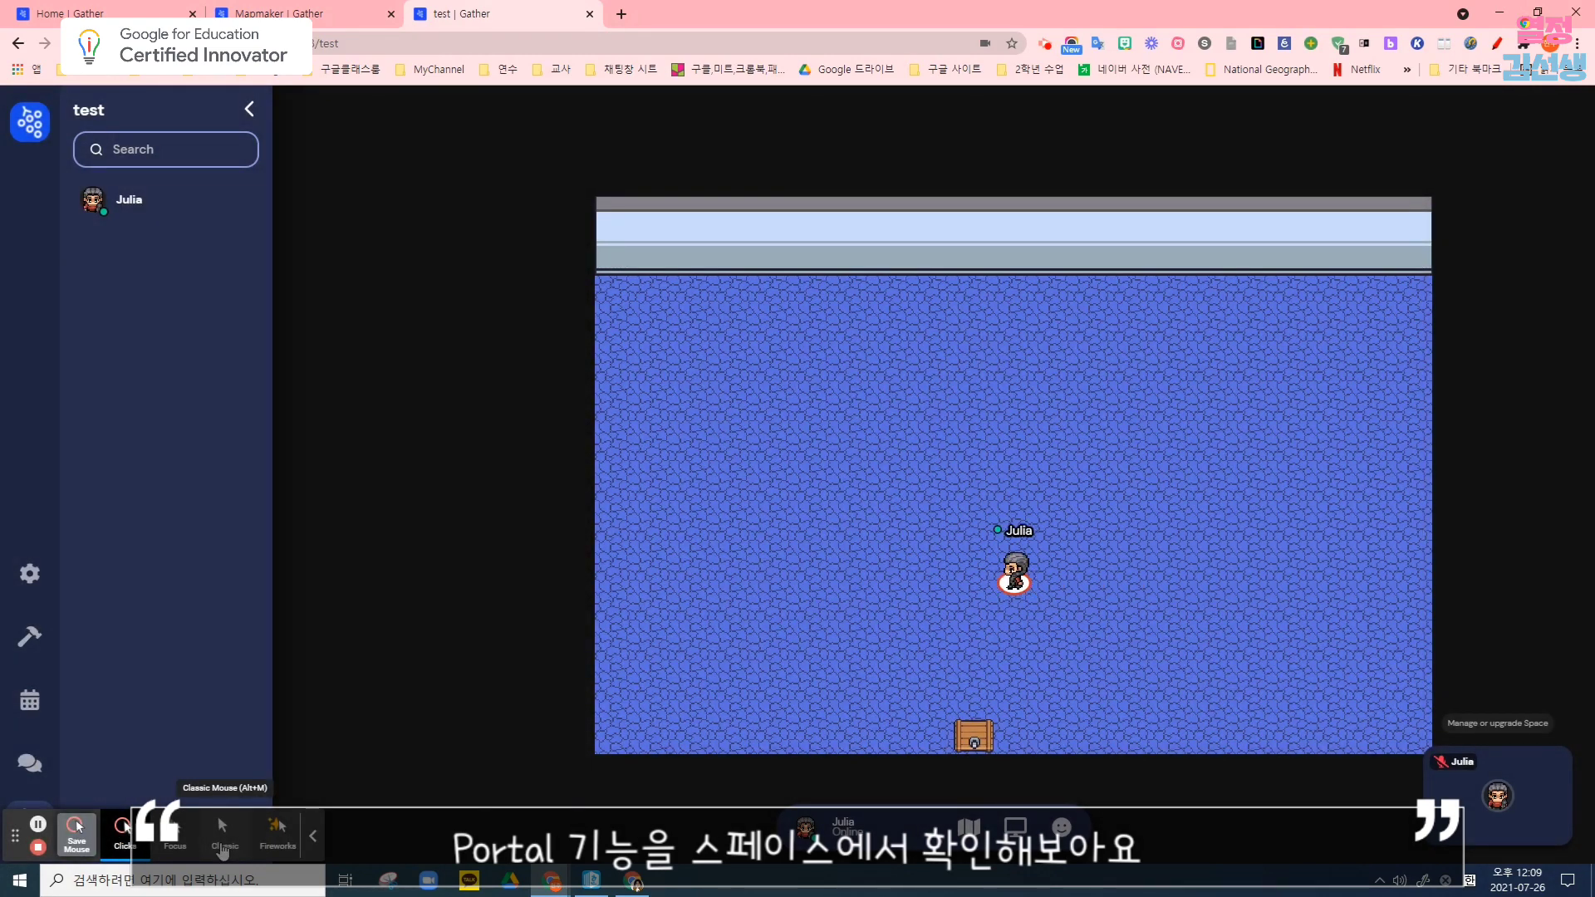
{"action": "key", "text": "Right"}
{"action": "key", "text": "Down"}
{"action": "key", "text": "Down"}
{"action": "key", "text": "Down"}
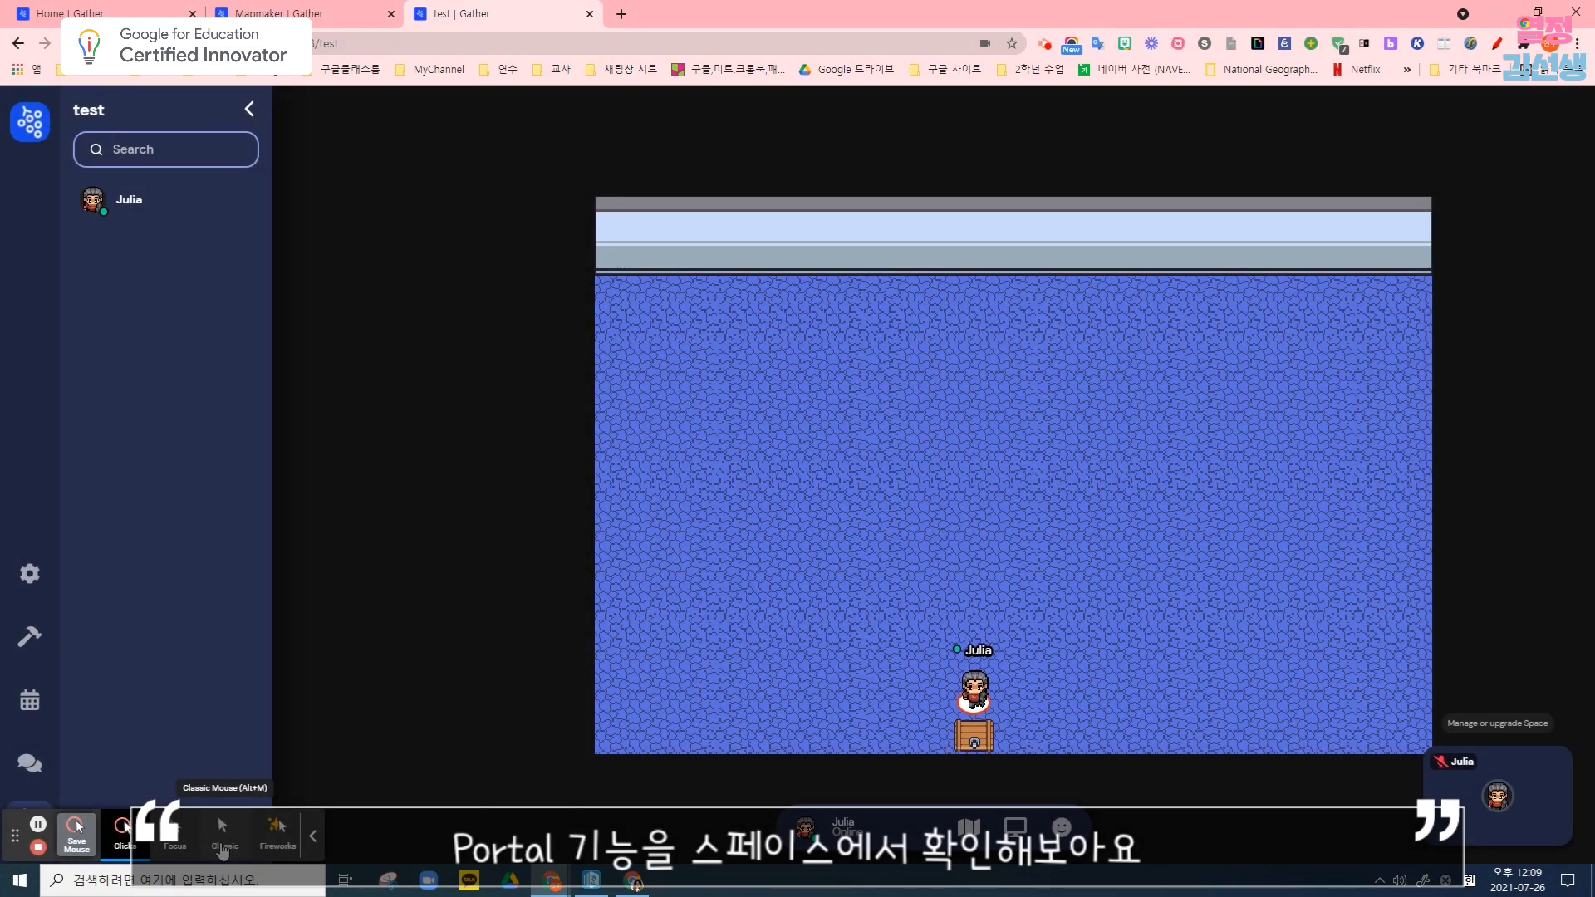
{"action": "key", "text": "Down"}
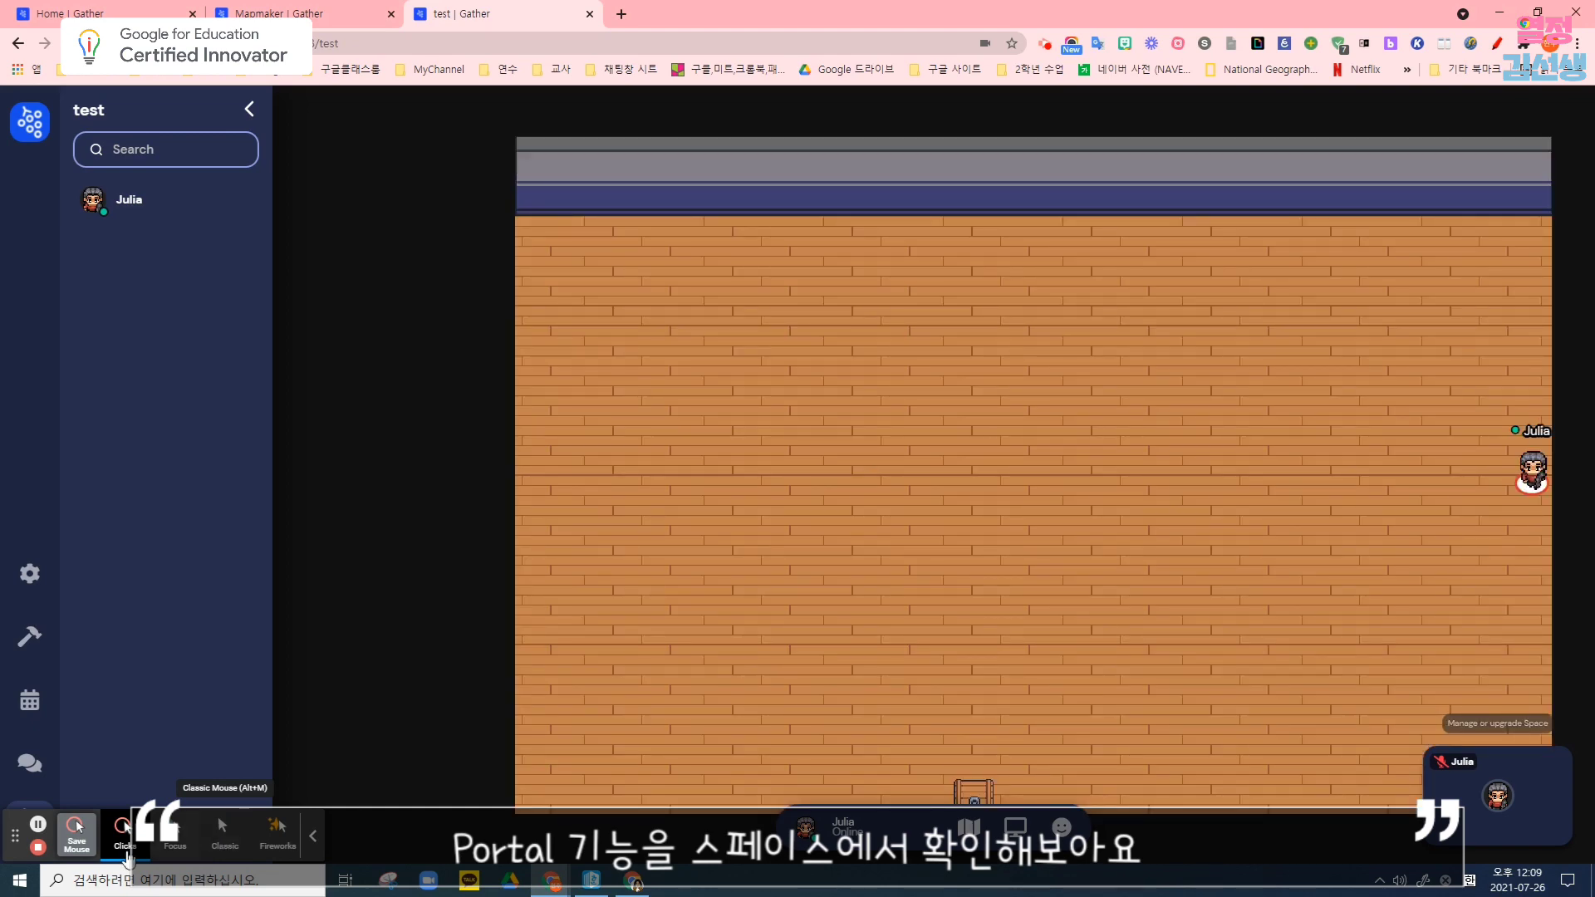
{"action": "left_click", "coordinate": [174, 833]}
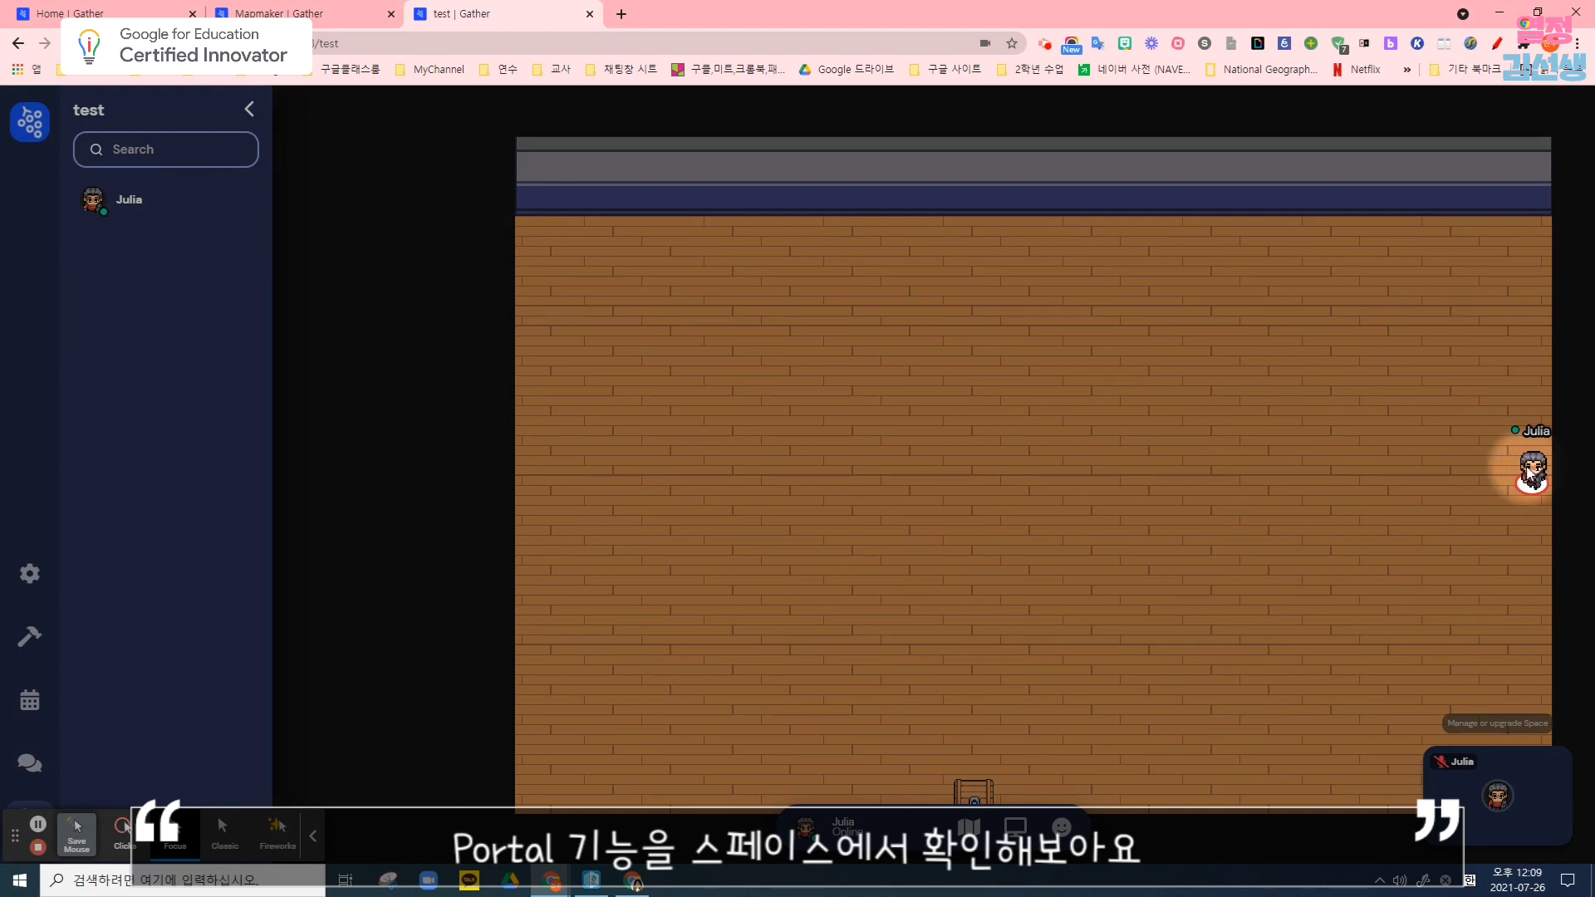
{"action": "key", "text": "Left"}
{"action": "key", "text": "Left"}
{"action": "key", "text": "Left"}
{"action": "key", "text": "Left"}
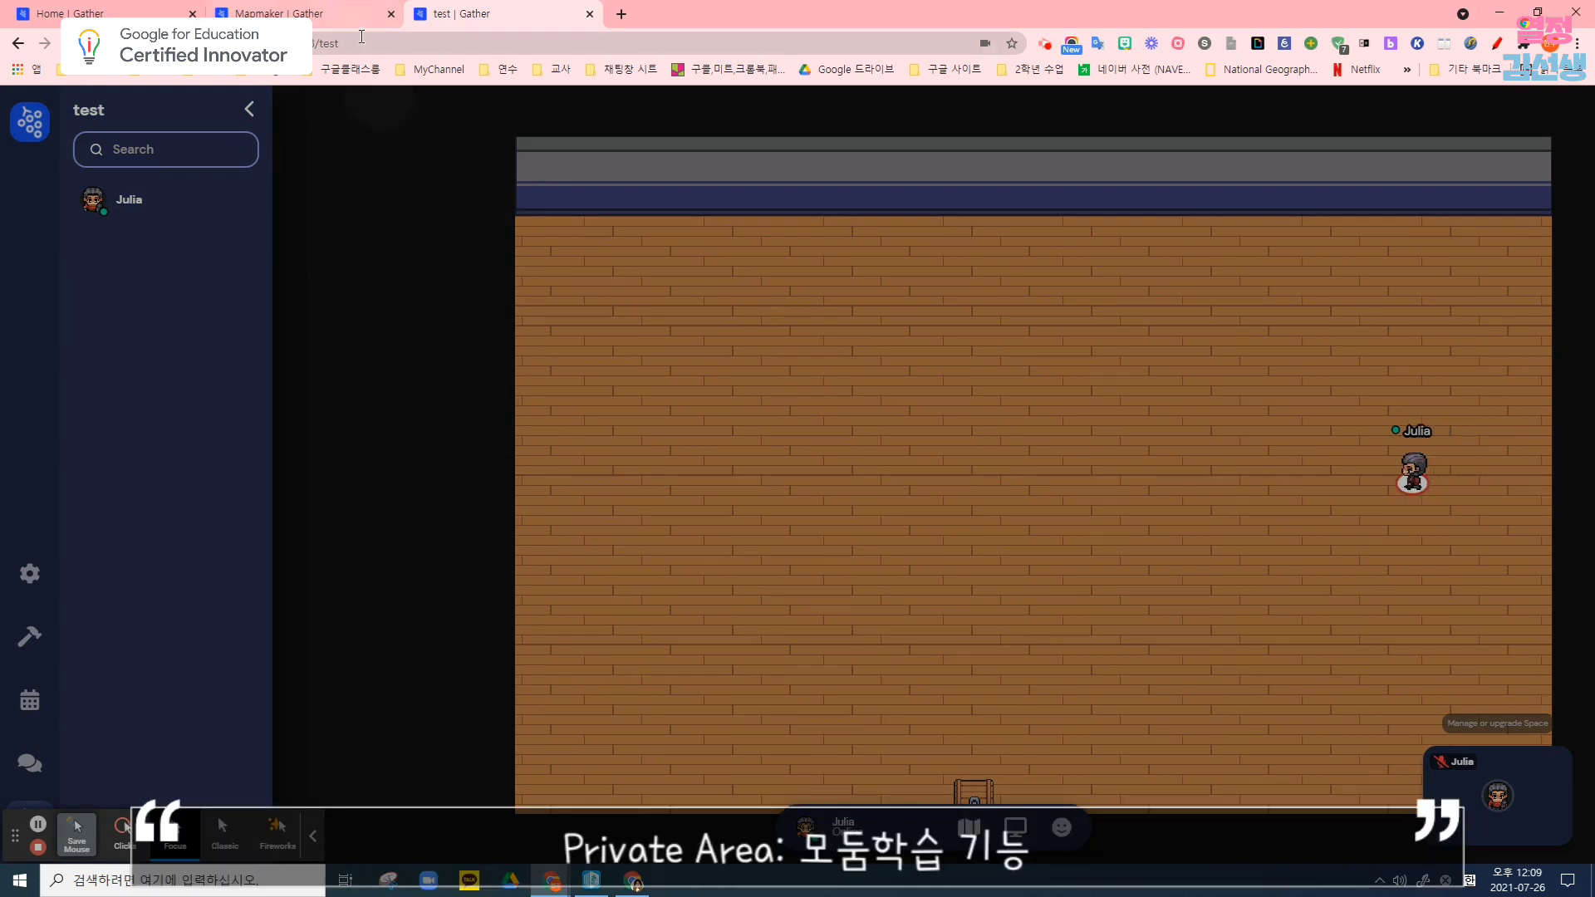
Return to Mapmaker and view the Private Area tile effect's settings for the game room
{"action": "left_click", "coordinate": [329, 16]}
{"action": "left_click", "coordinate": [1478, 379]}
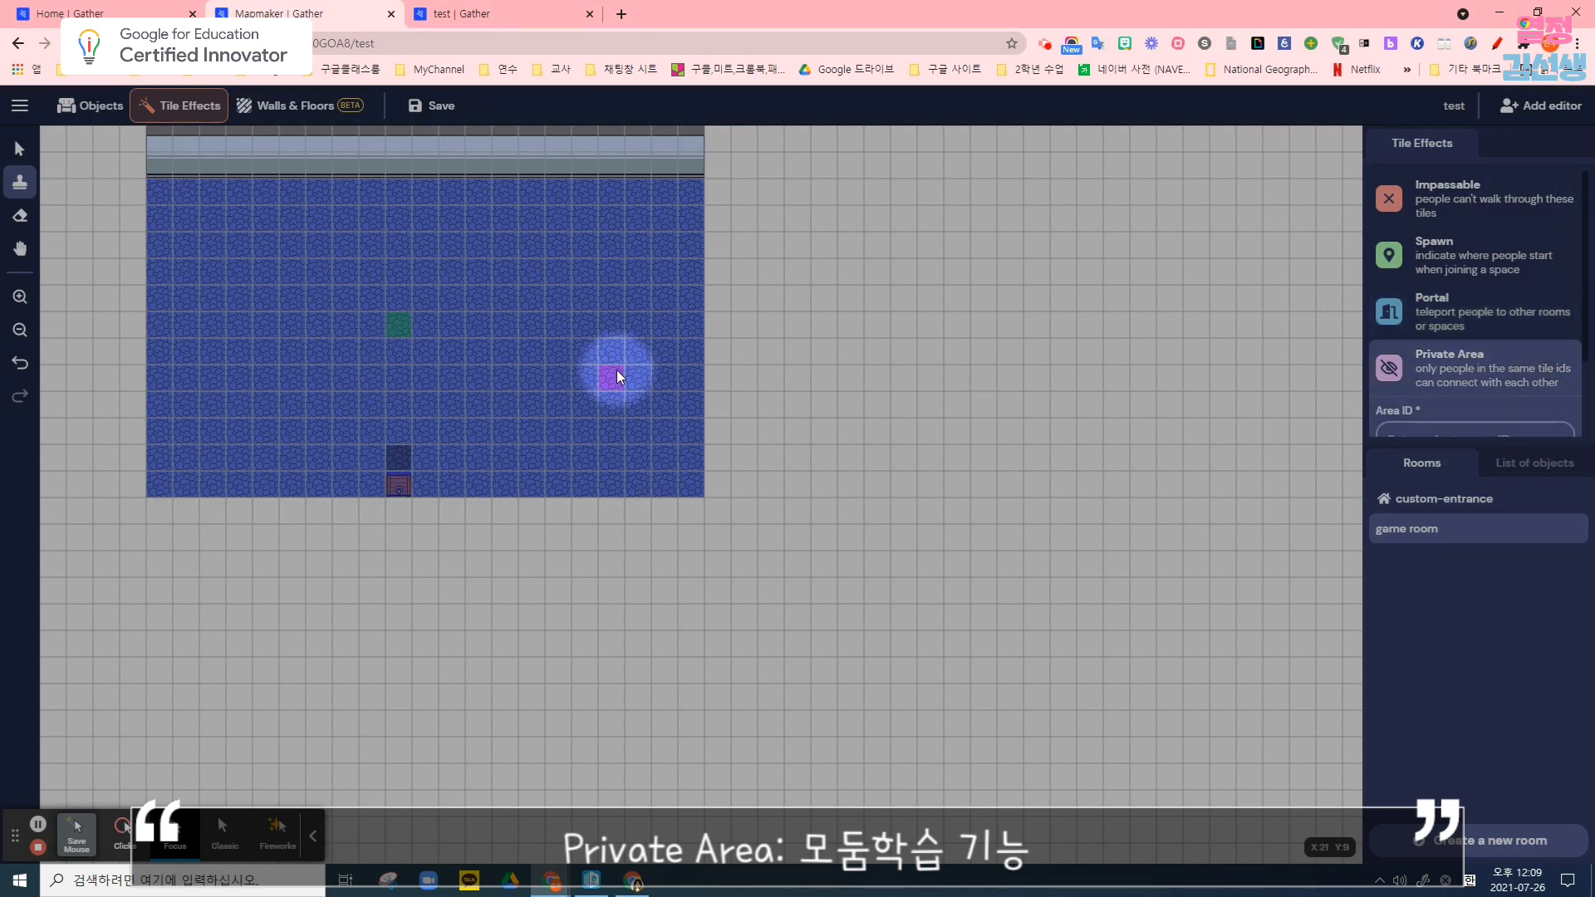
{"action": "scroll", "coordinate": [1460, 391], "scroll_direction": "down", "scroll_amount": 1}
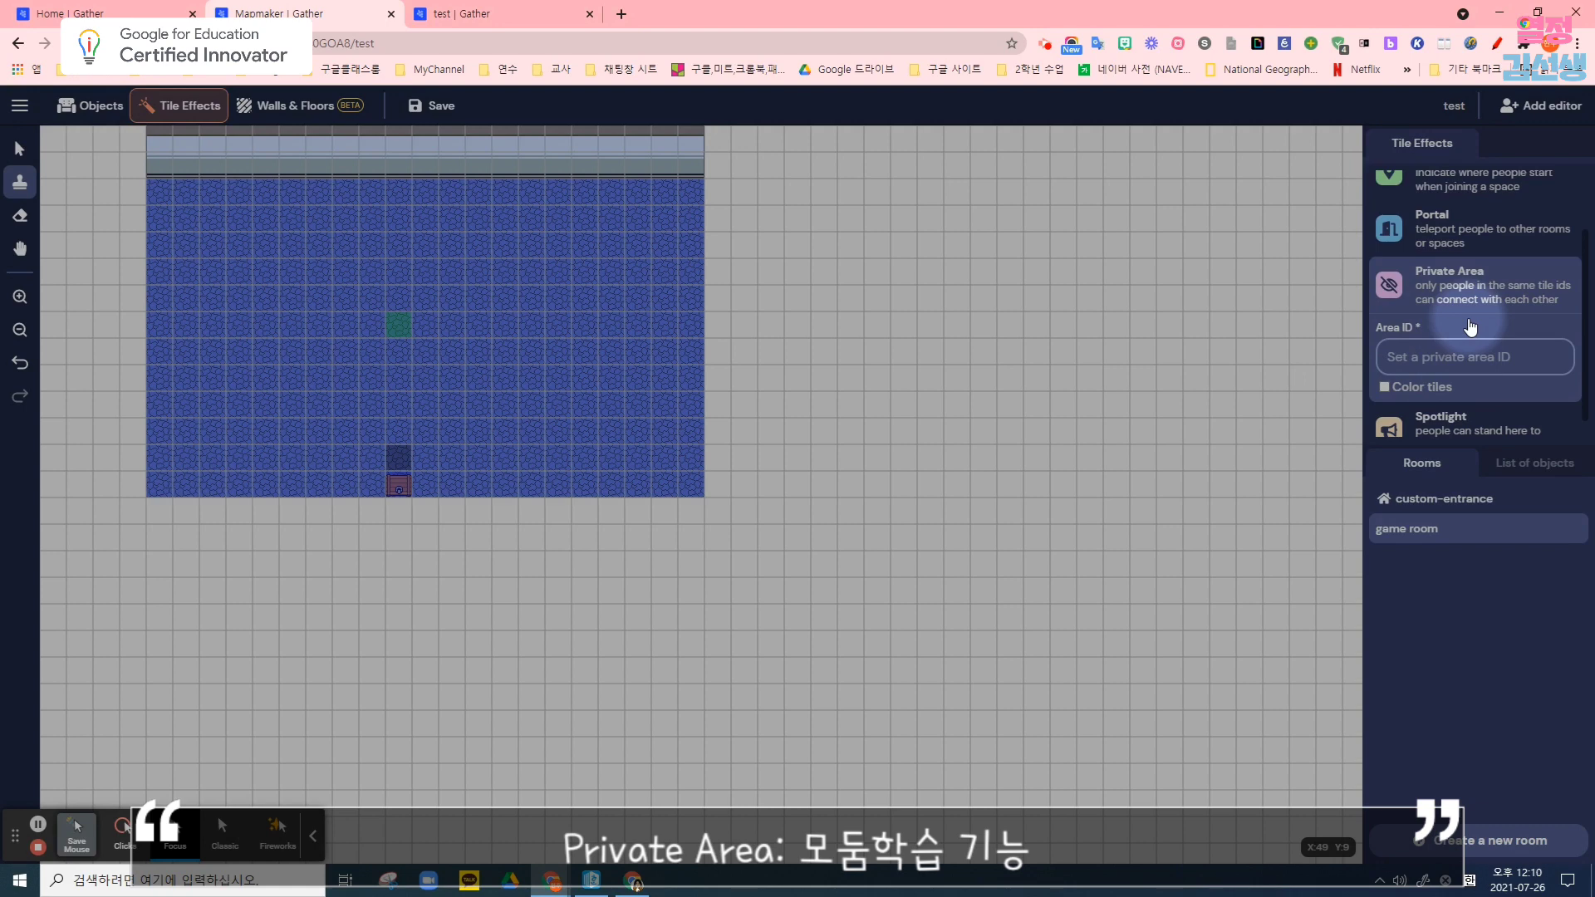
{"action": "scroll", "coordinate": [789, 534], "scroll_direction": "up", "scroll_amount": 2}
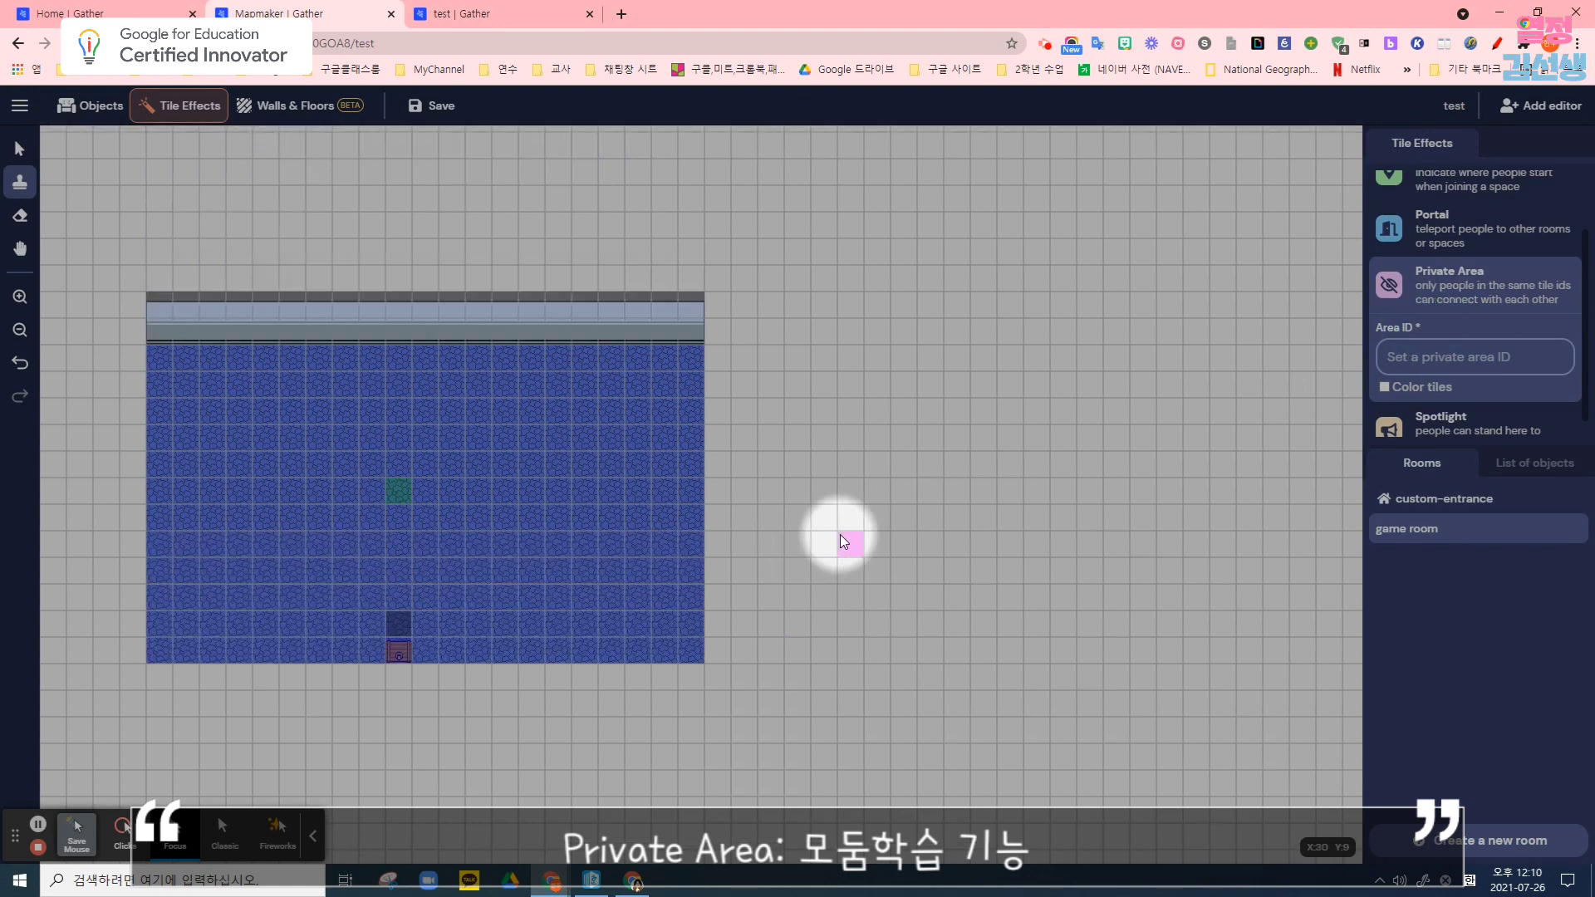
{"action": "scroll", "coordinate": [847, 541], "scroll_direction": "down", "scroll_amount": 1}
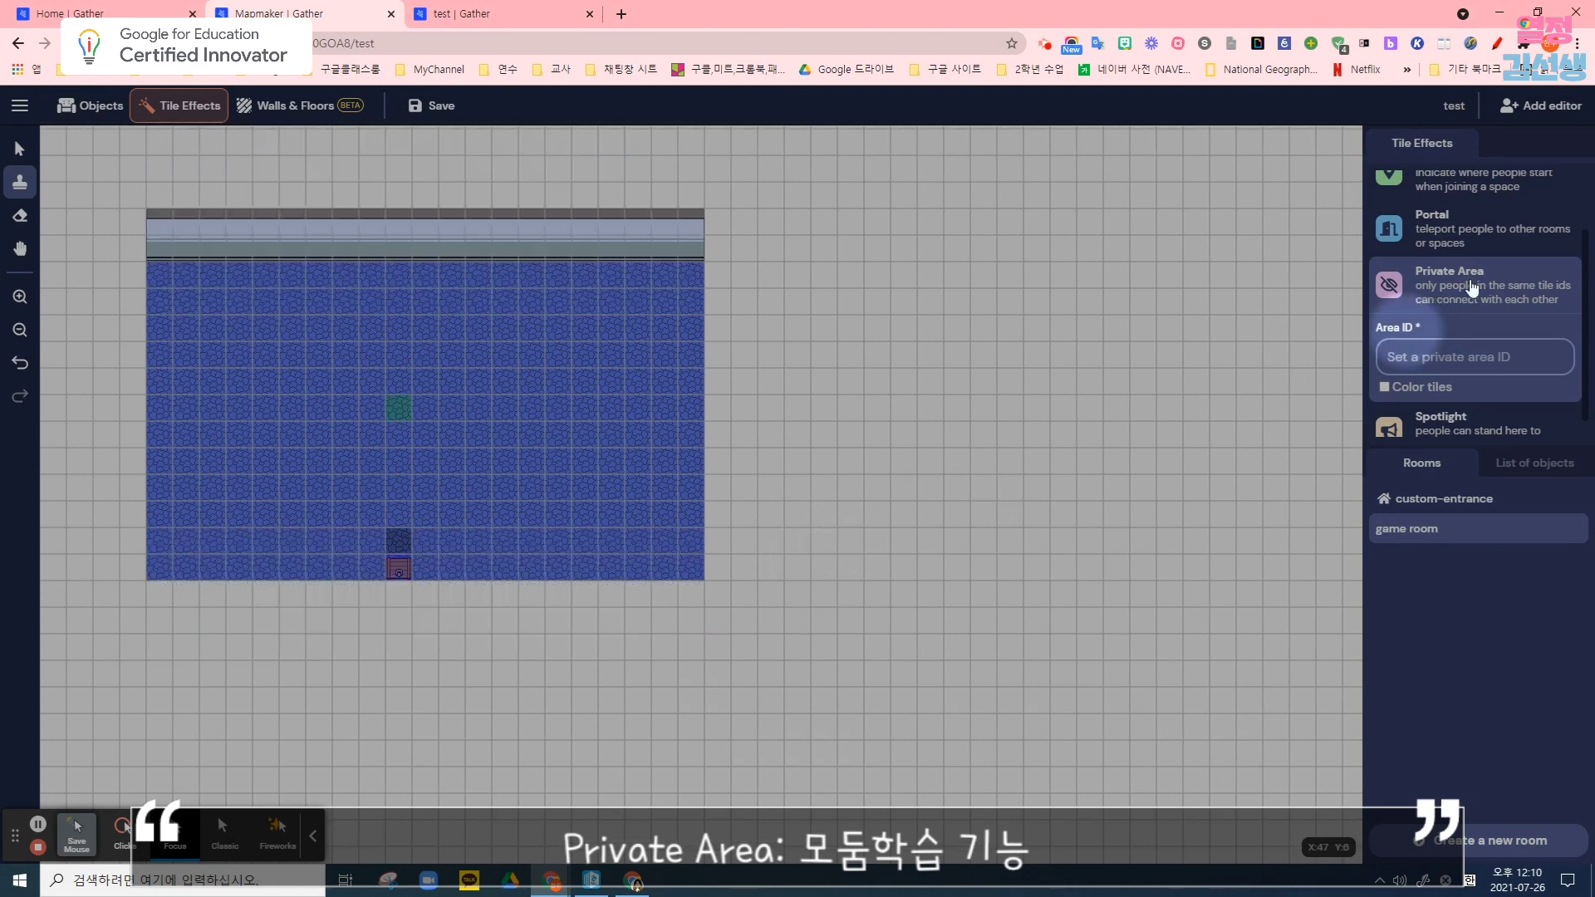
In the custom-entrance room, search the object library for couch and select the Antique Couch for placement
{"action": "left_click", "coordinate": [1437, 499]}
{"action": "scroll", "coordinate": [834, 402], "scroll_direction": "up", "scroll_amount": 1}
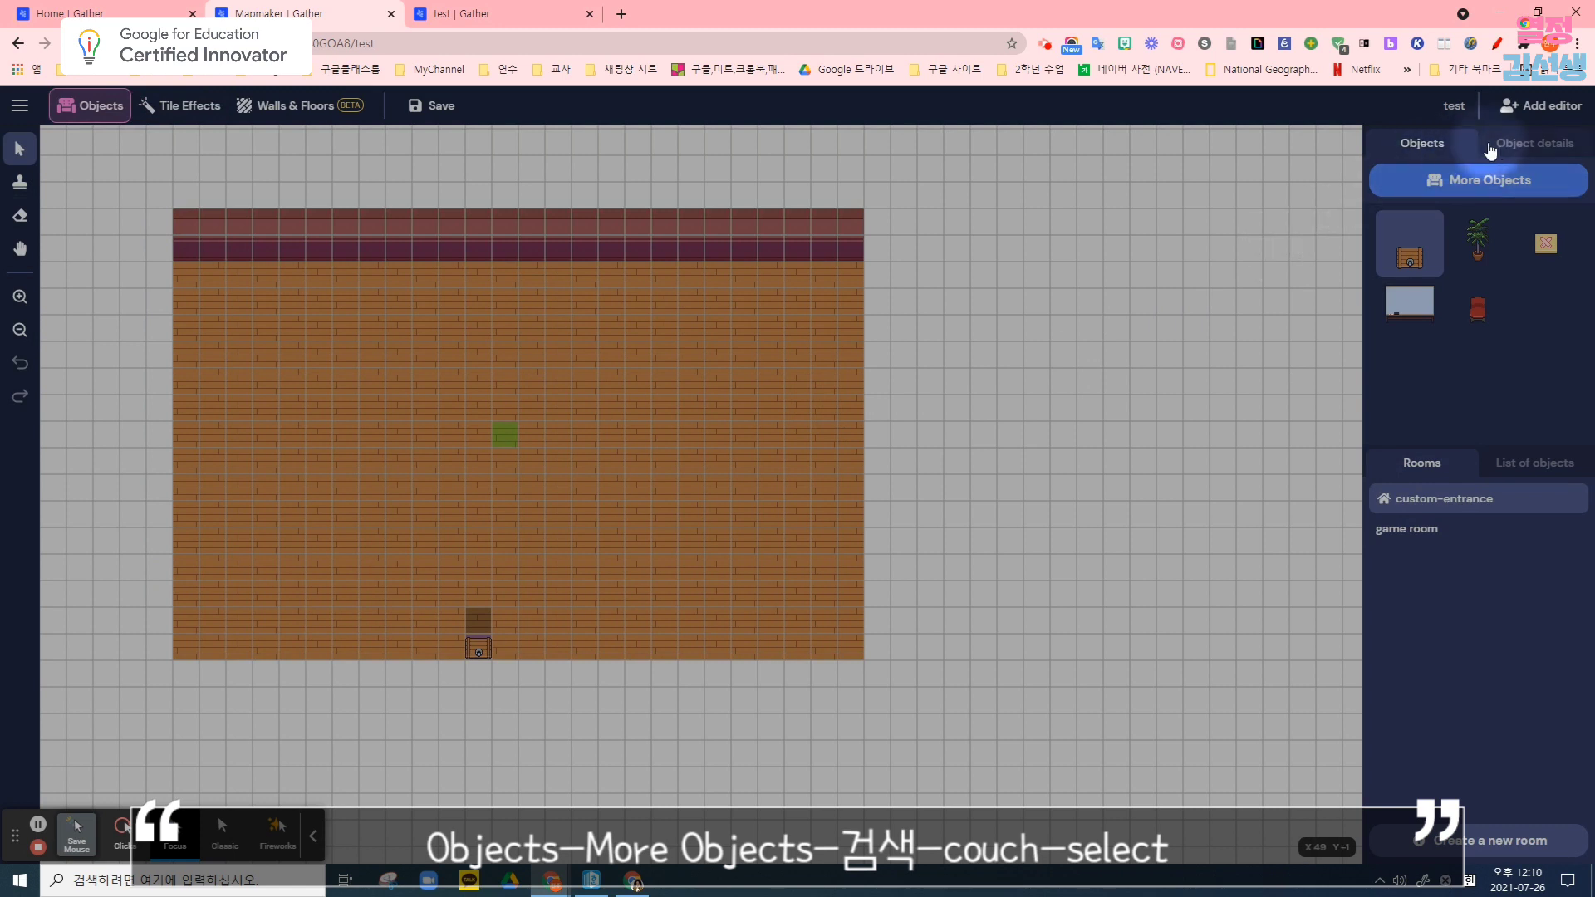
{"action": "left_click", "coordinate": [95, 106]}
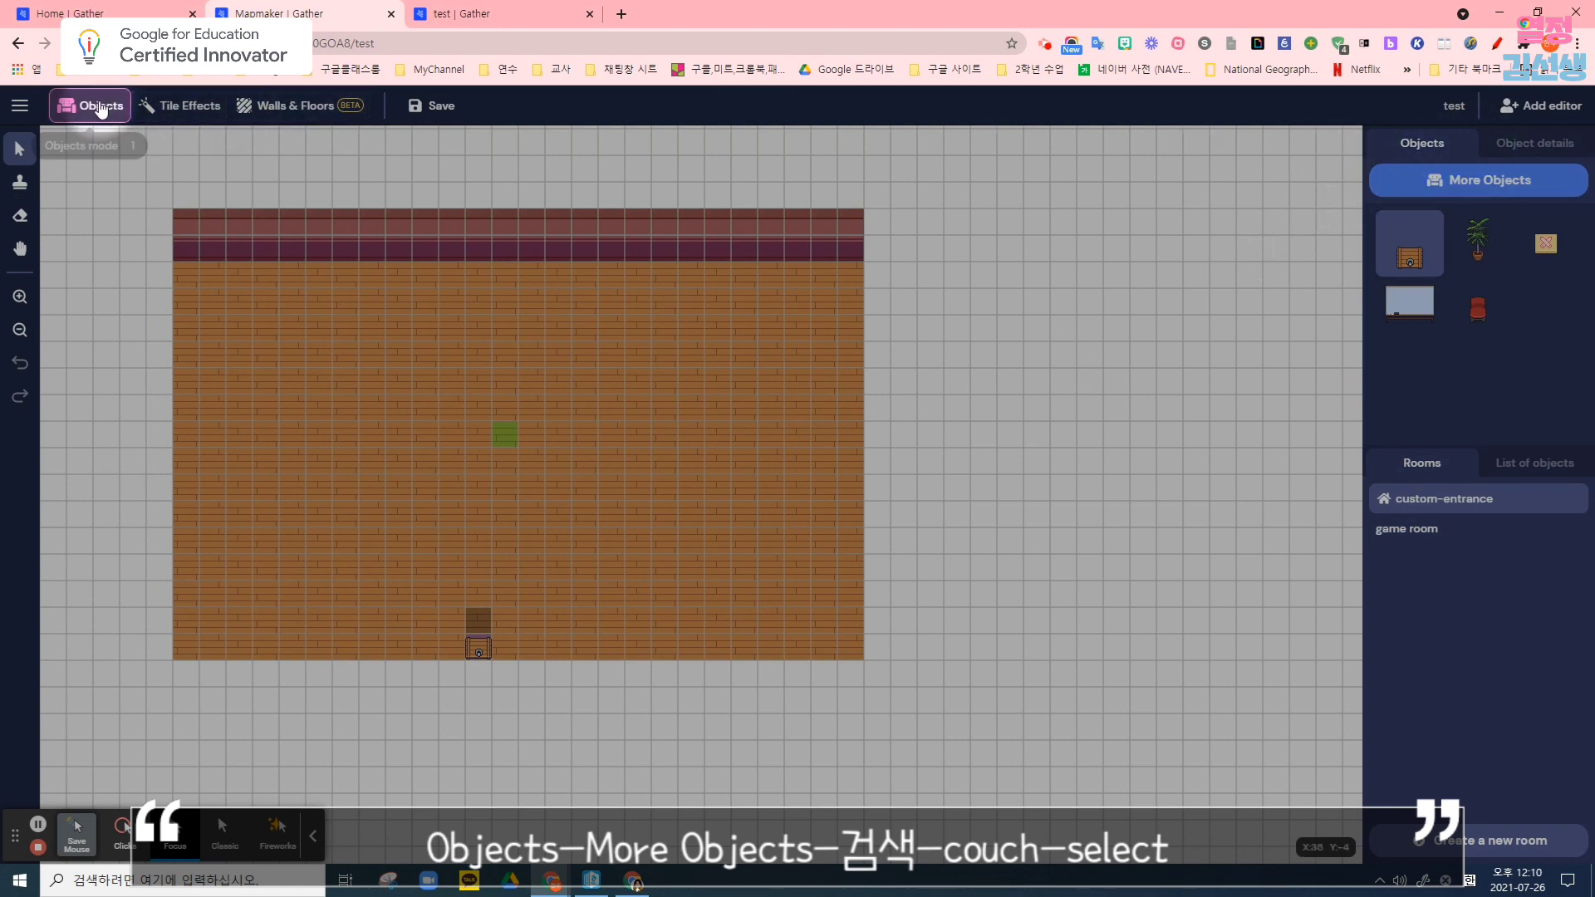
{"action": "left_click", "coordinate": [1476, 184]}
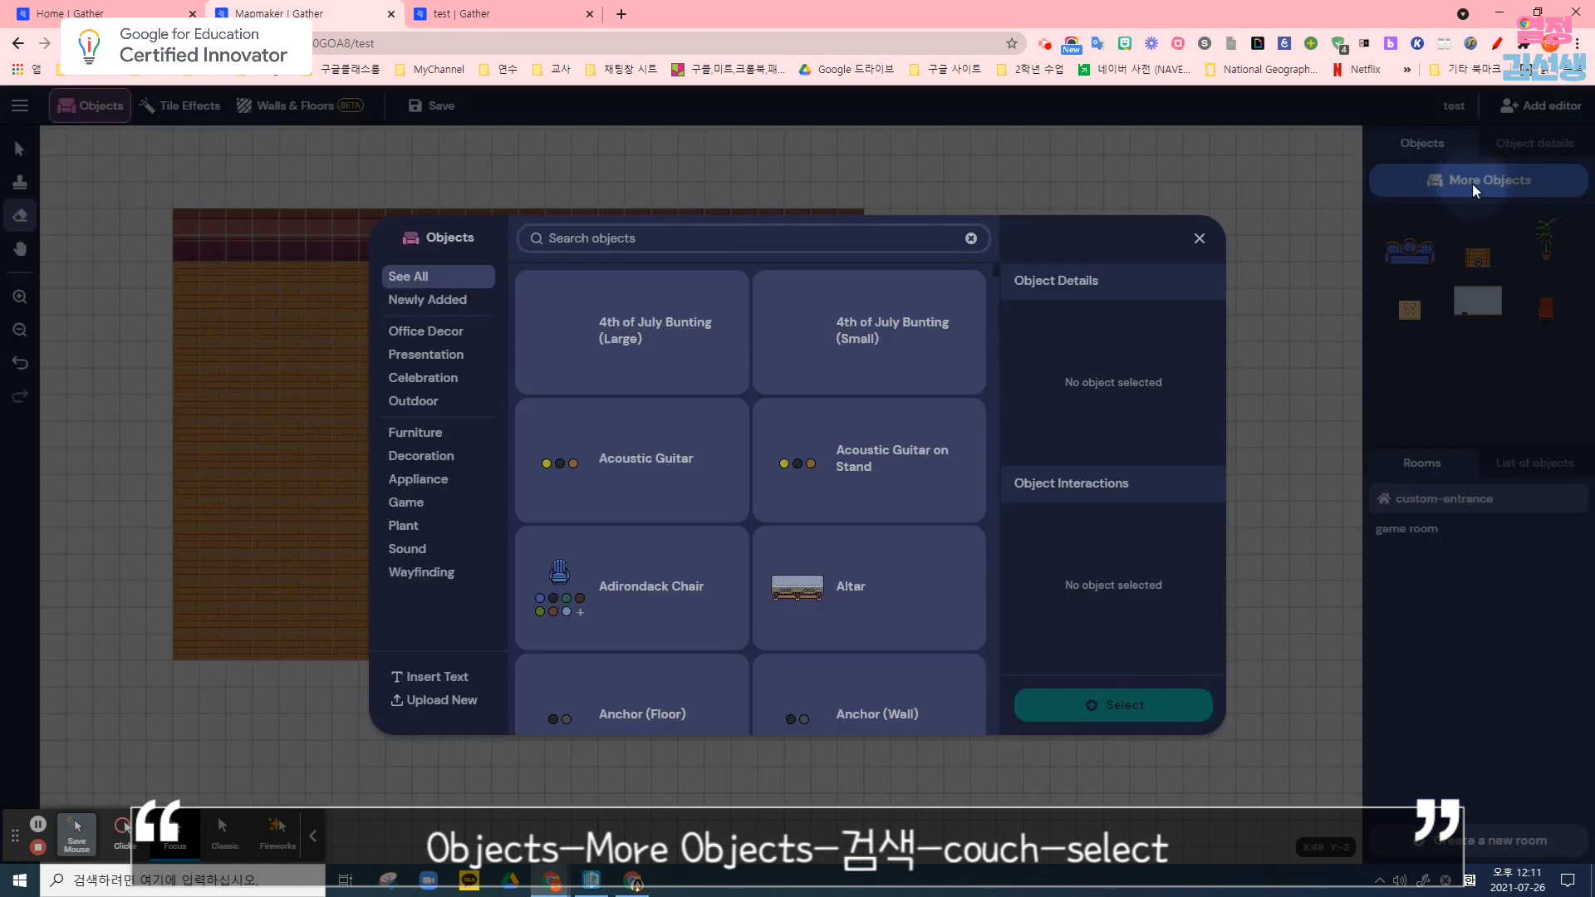
{"action": "left_click", "coordinate": [585, 238]}
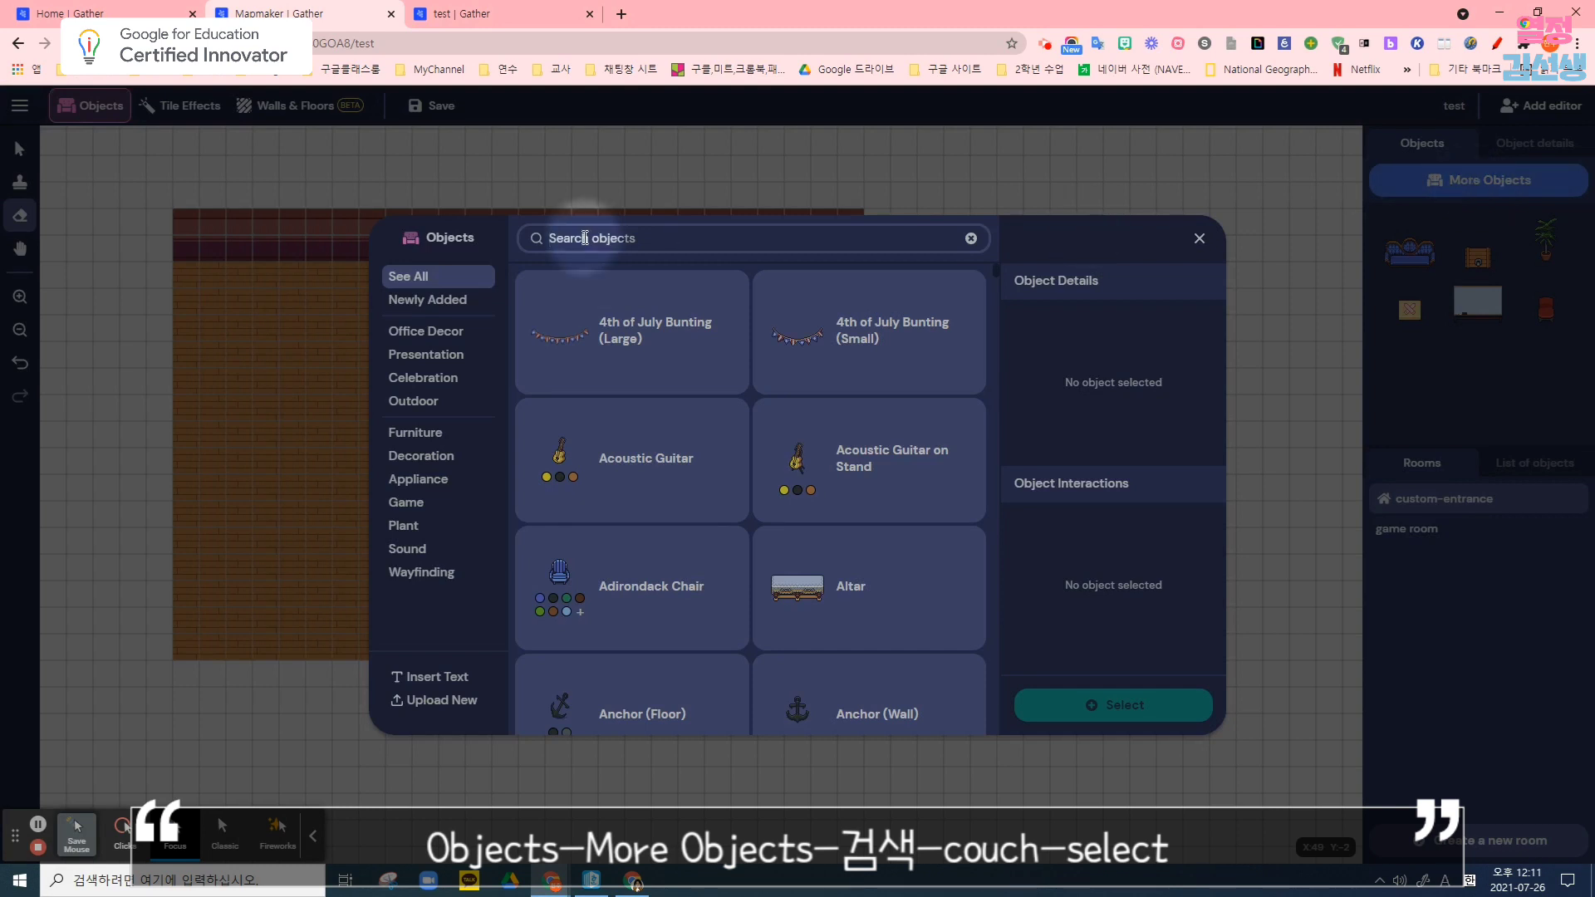
{"action": "type", "text": "couch"}
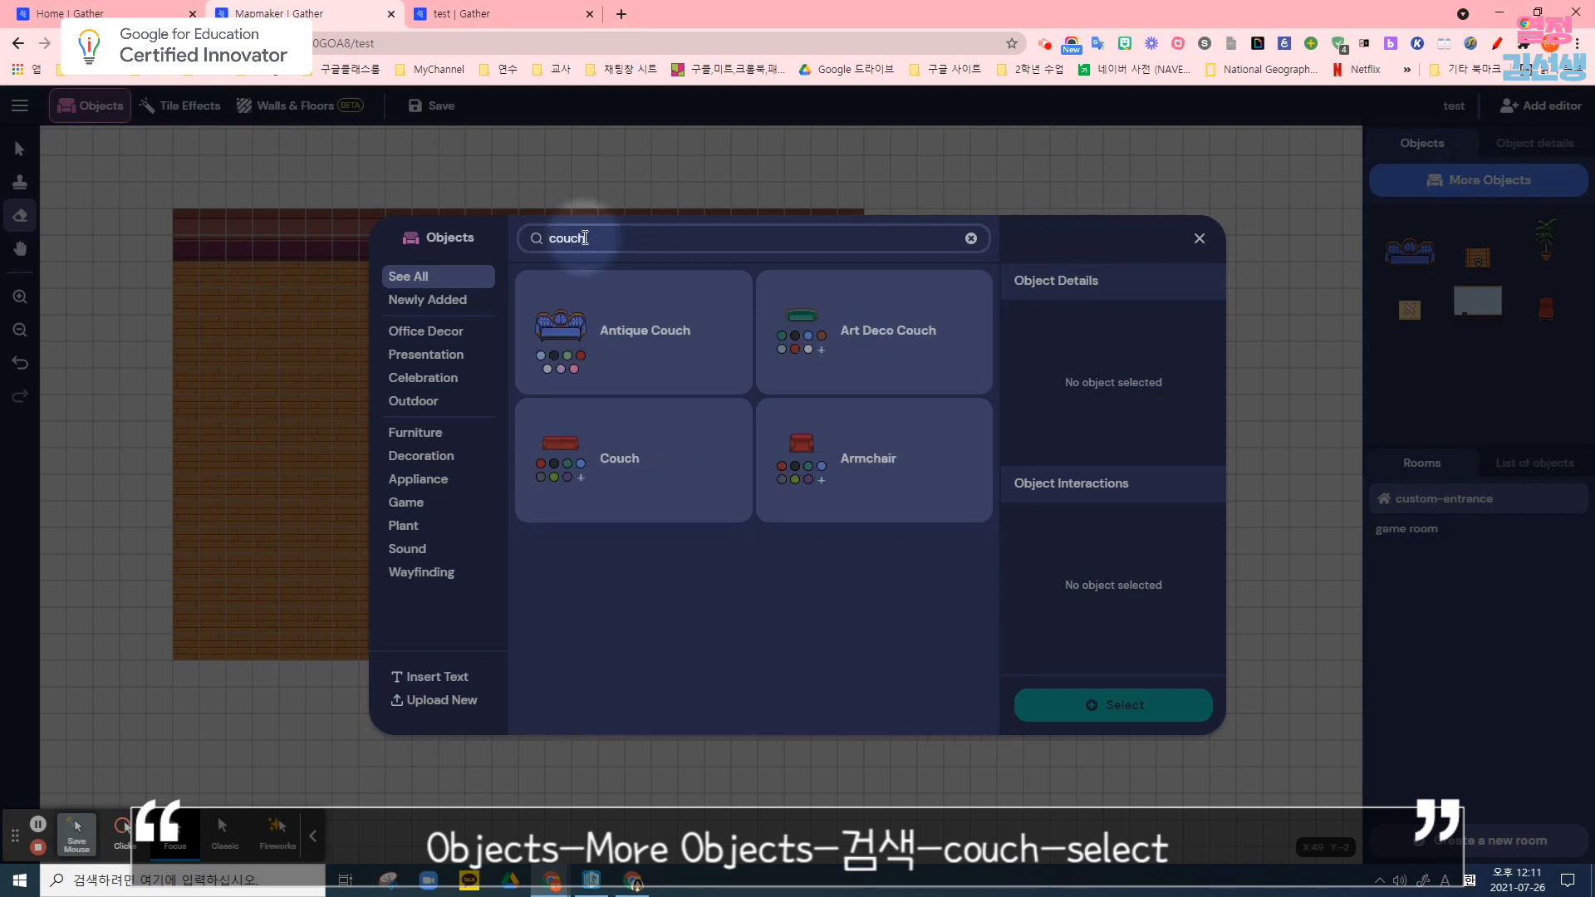
{"action": "left_click", "coordinate": [604, 331]}
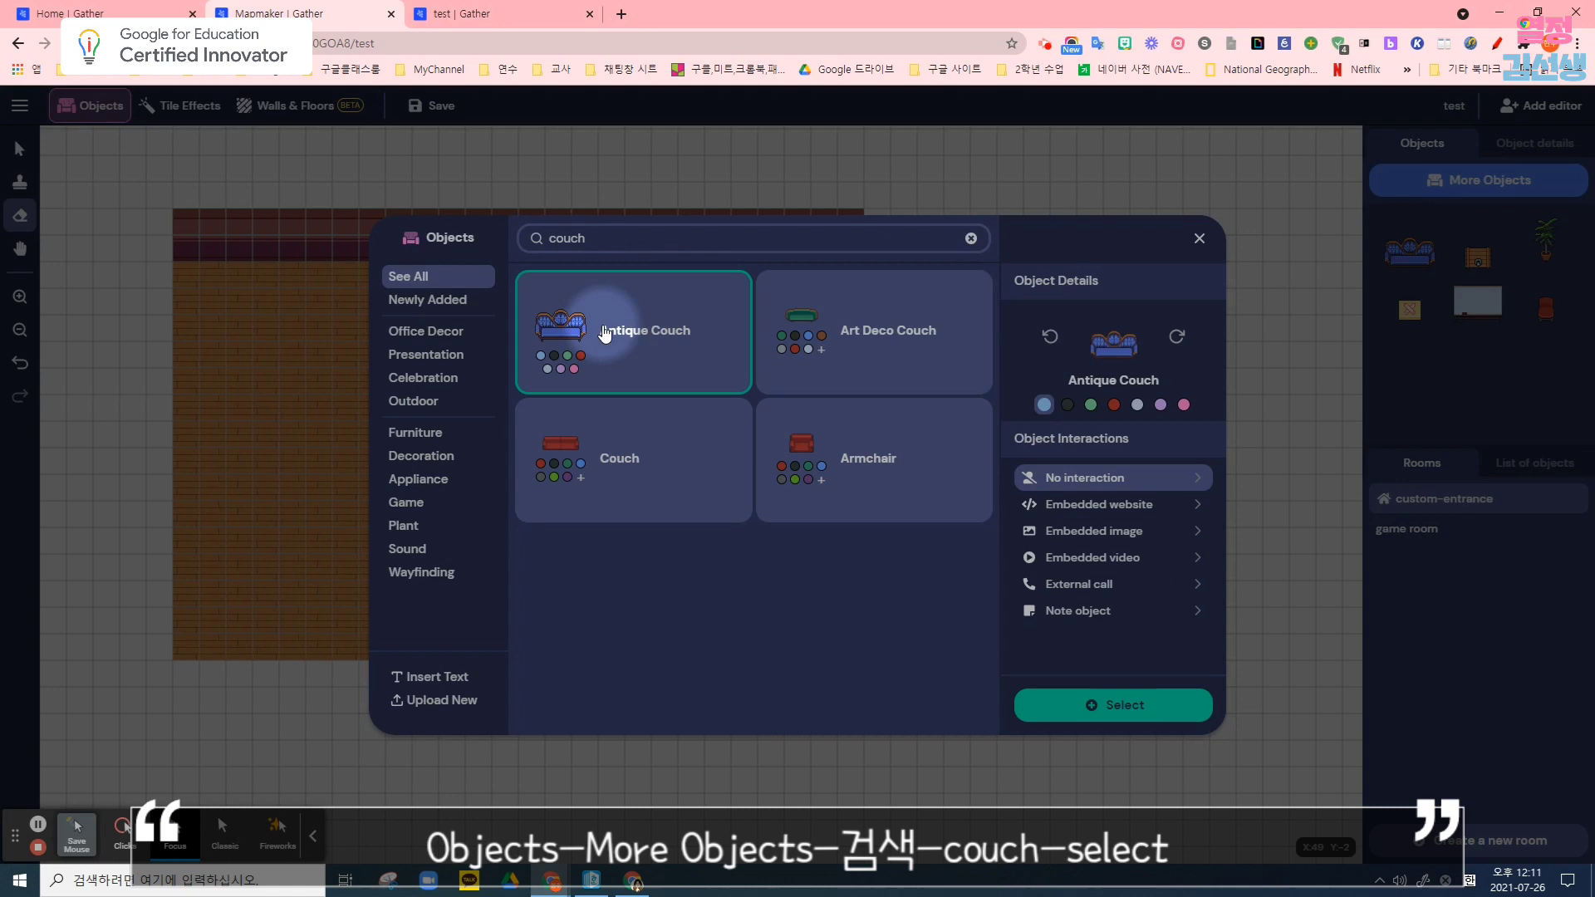
{"action": "left_click", "coordinate": [1175, 718]}
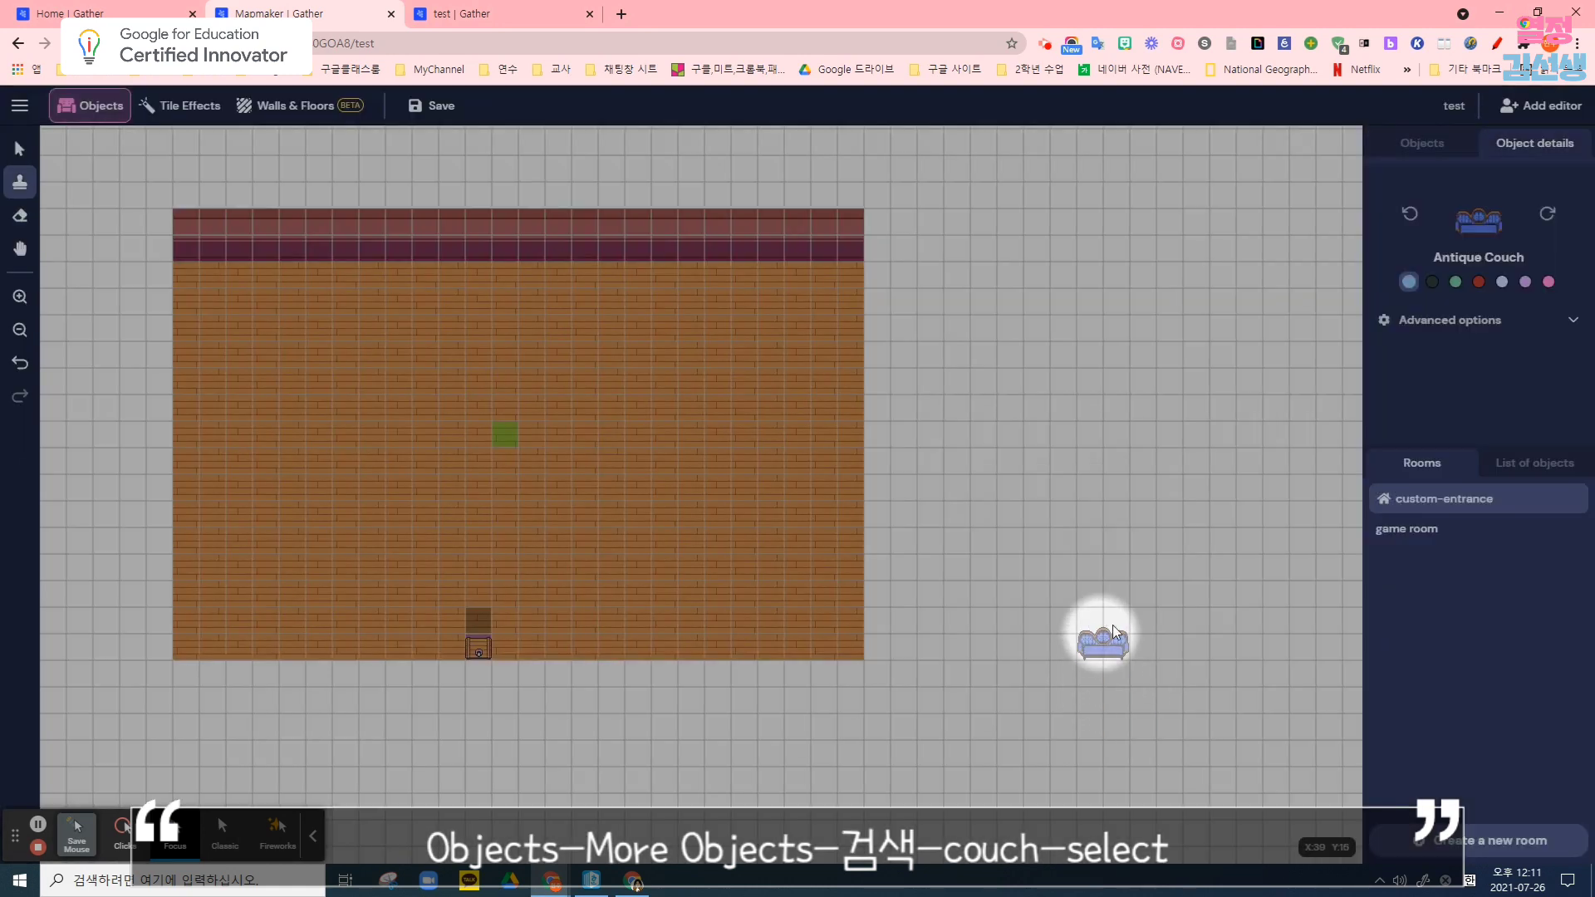
Try other colours for the Antique Couch, set it to blue, and place two side by side in the room's upper-left area
{"action": "left_click", "coordinate": [1547, 283]}
{"action": "left_click", "coordinate": [1525, 282]}
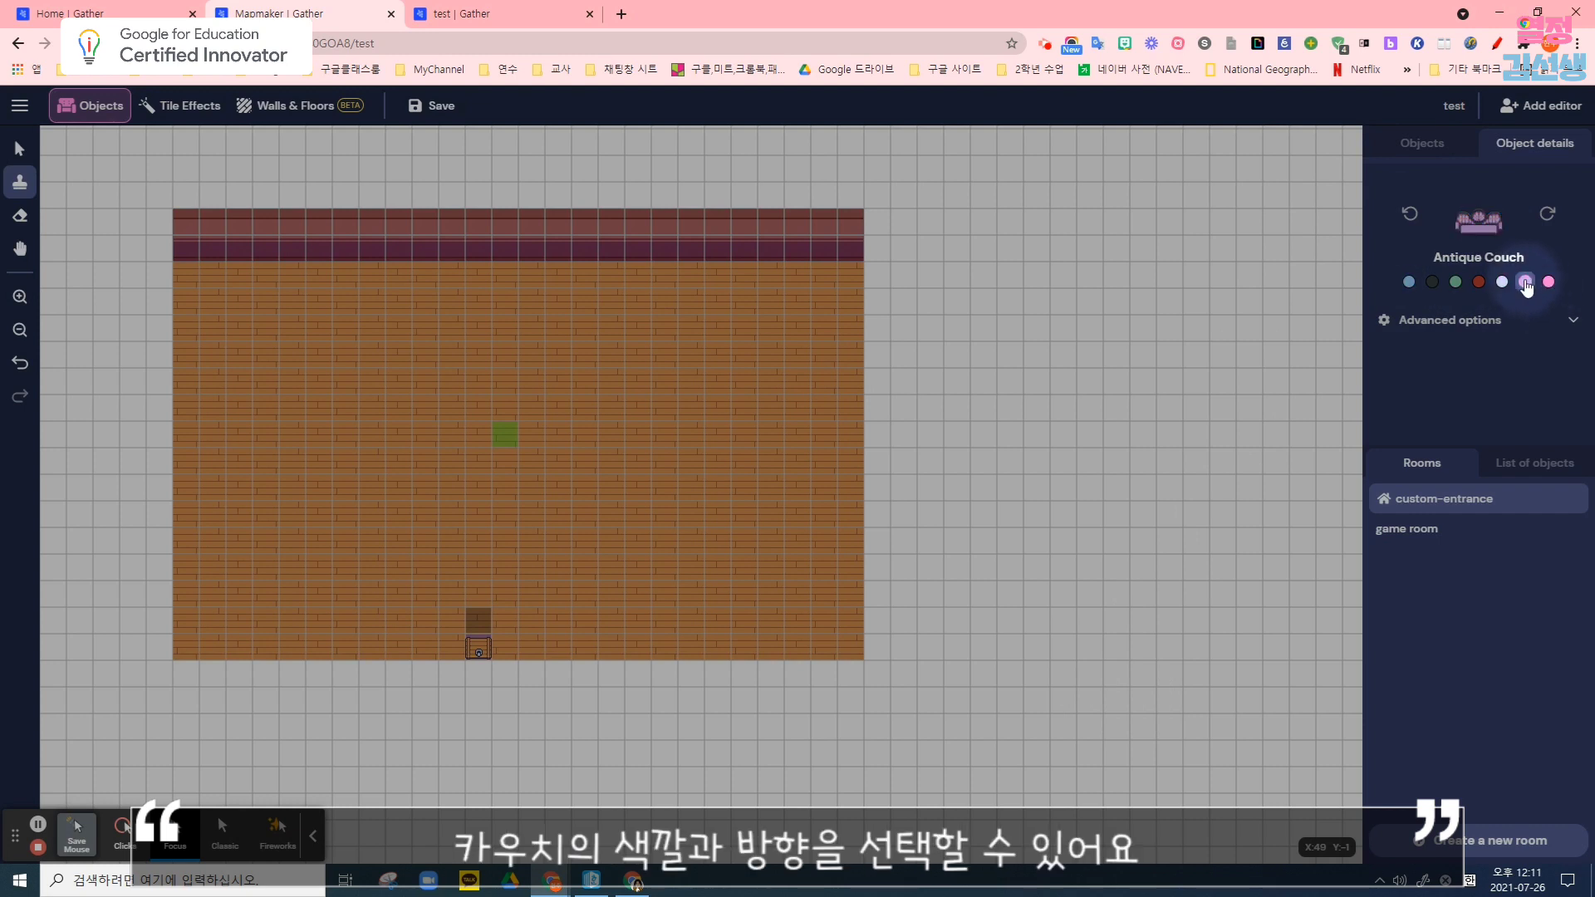
{"action": "left_click", "coordinate": [1455, 282]}
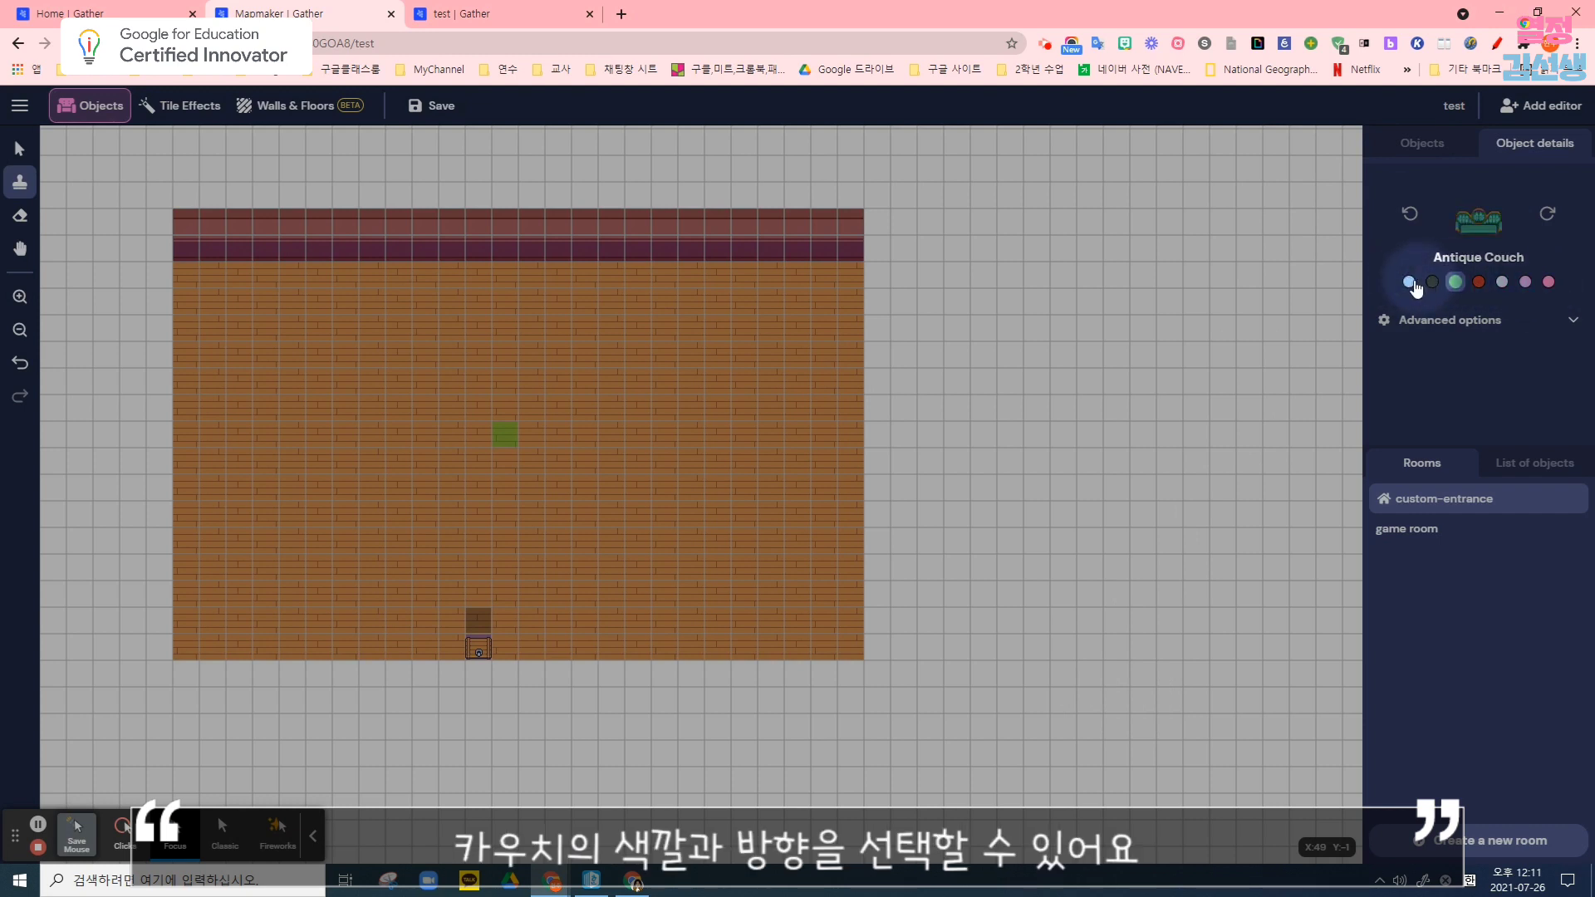
{"action": "left_click", "coordinate": [1410, 283]}
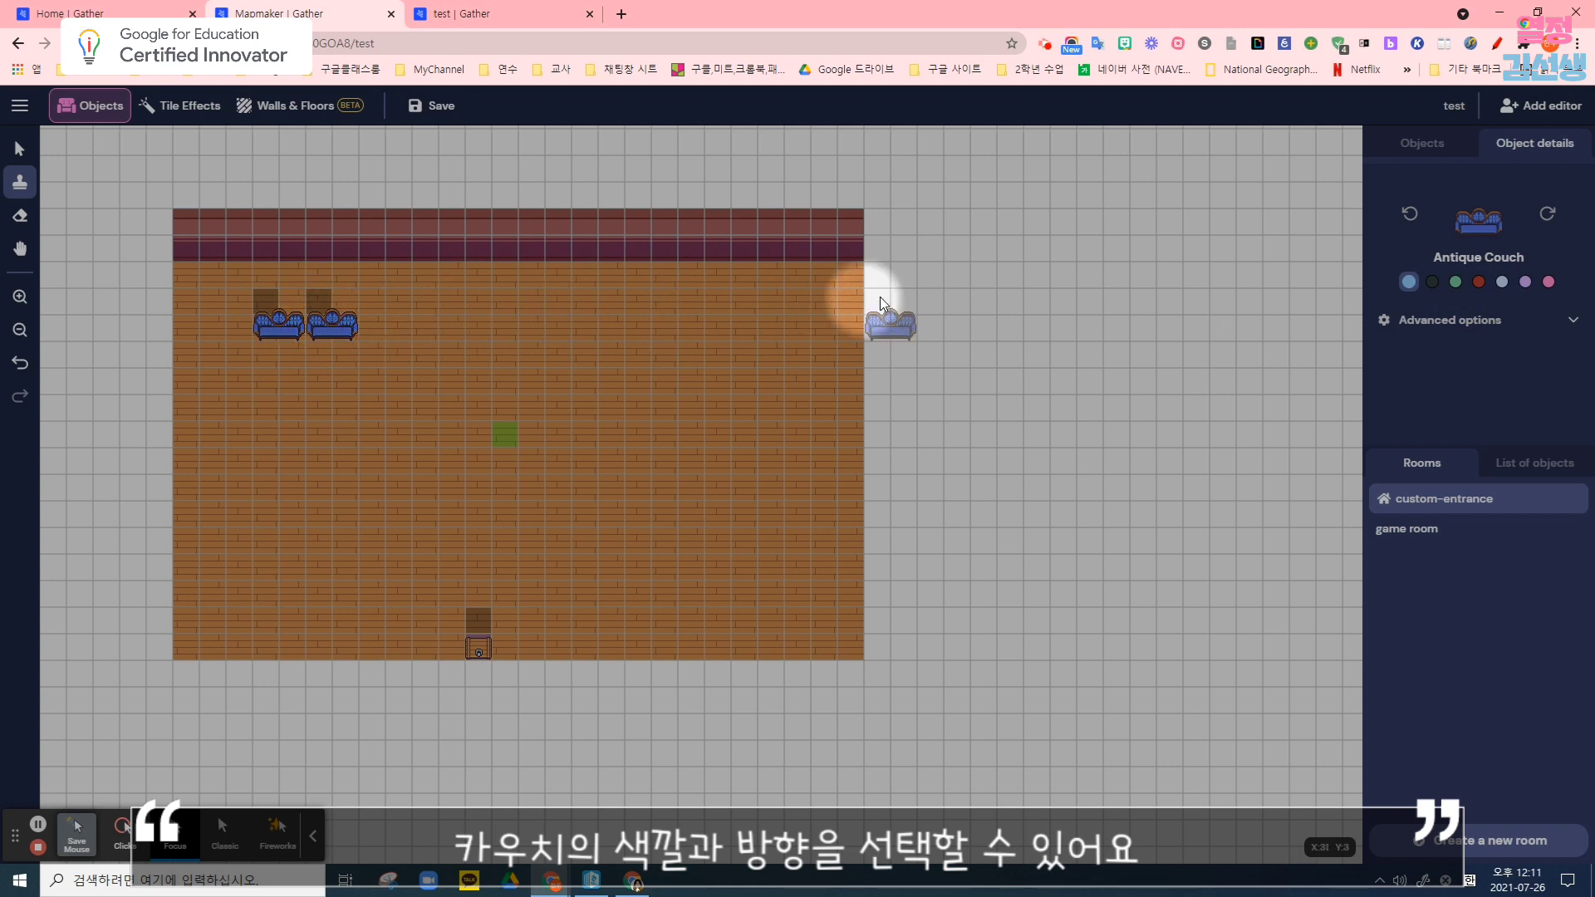
Enclose the seating area with rotated Antique Couches: one on the right side, two along the bottom and one on the left side
{"action": "left_click", "coordinate": [1548, 216]}
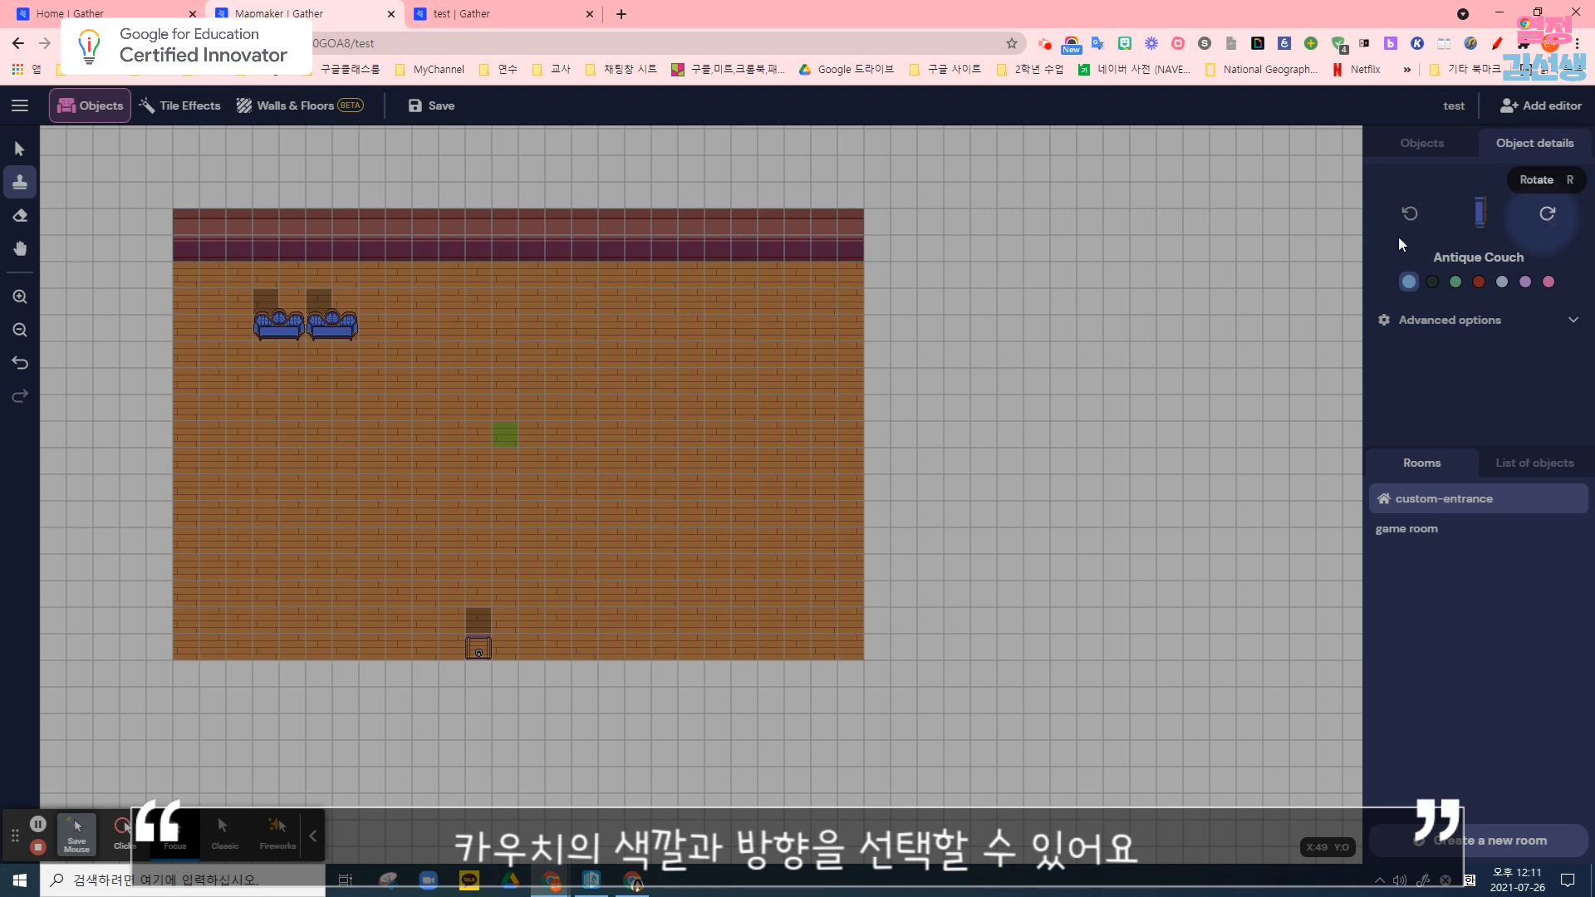
{"action": "left_click", "coordinate": [350, 346]}
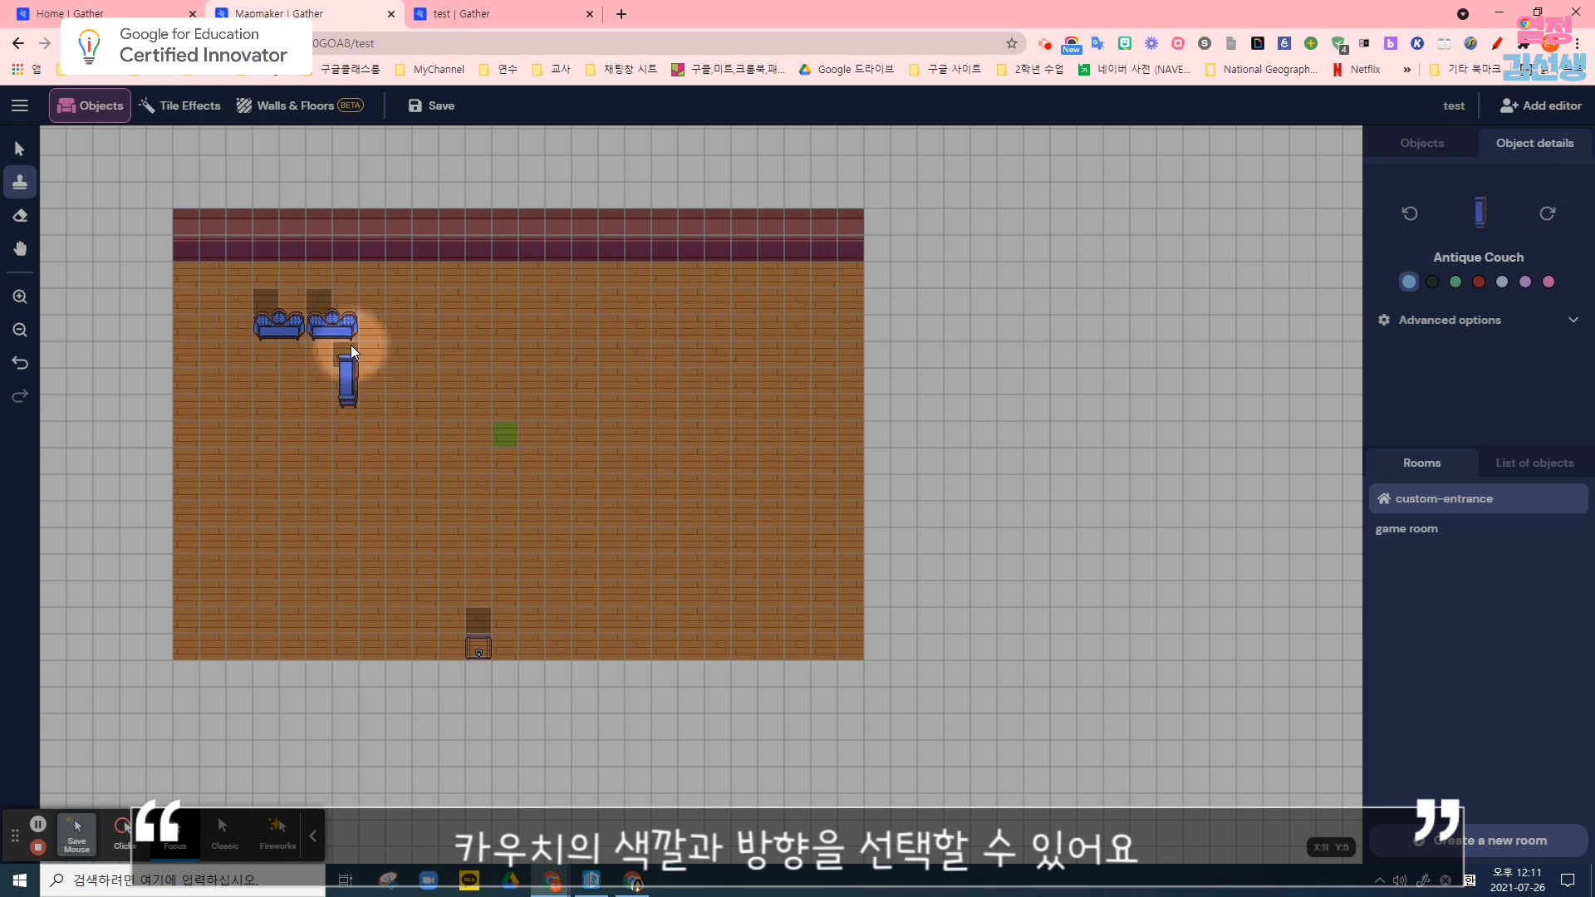
{"action": "left_click", "coordinate": [1546, 218]}
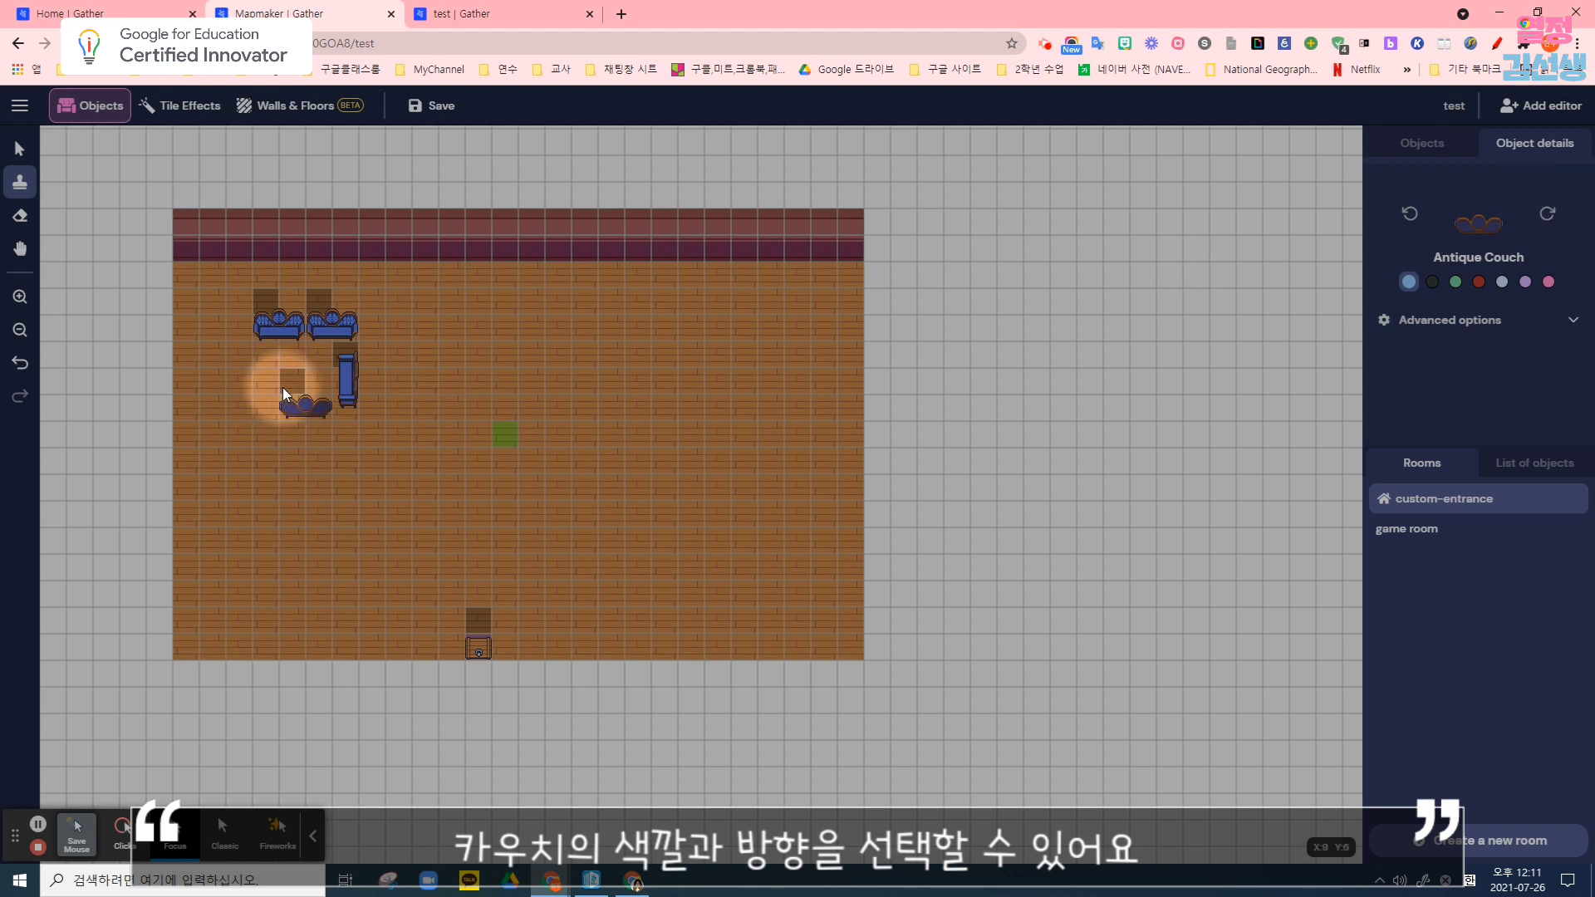
{"action": "left_click", "coordinate": [245, 390]}
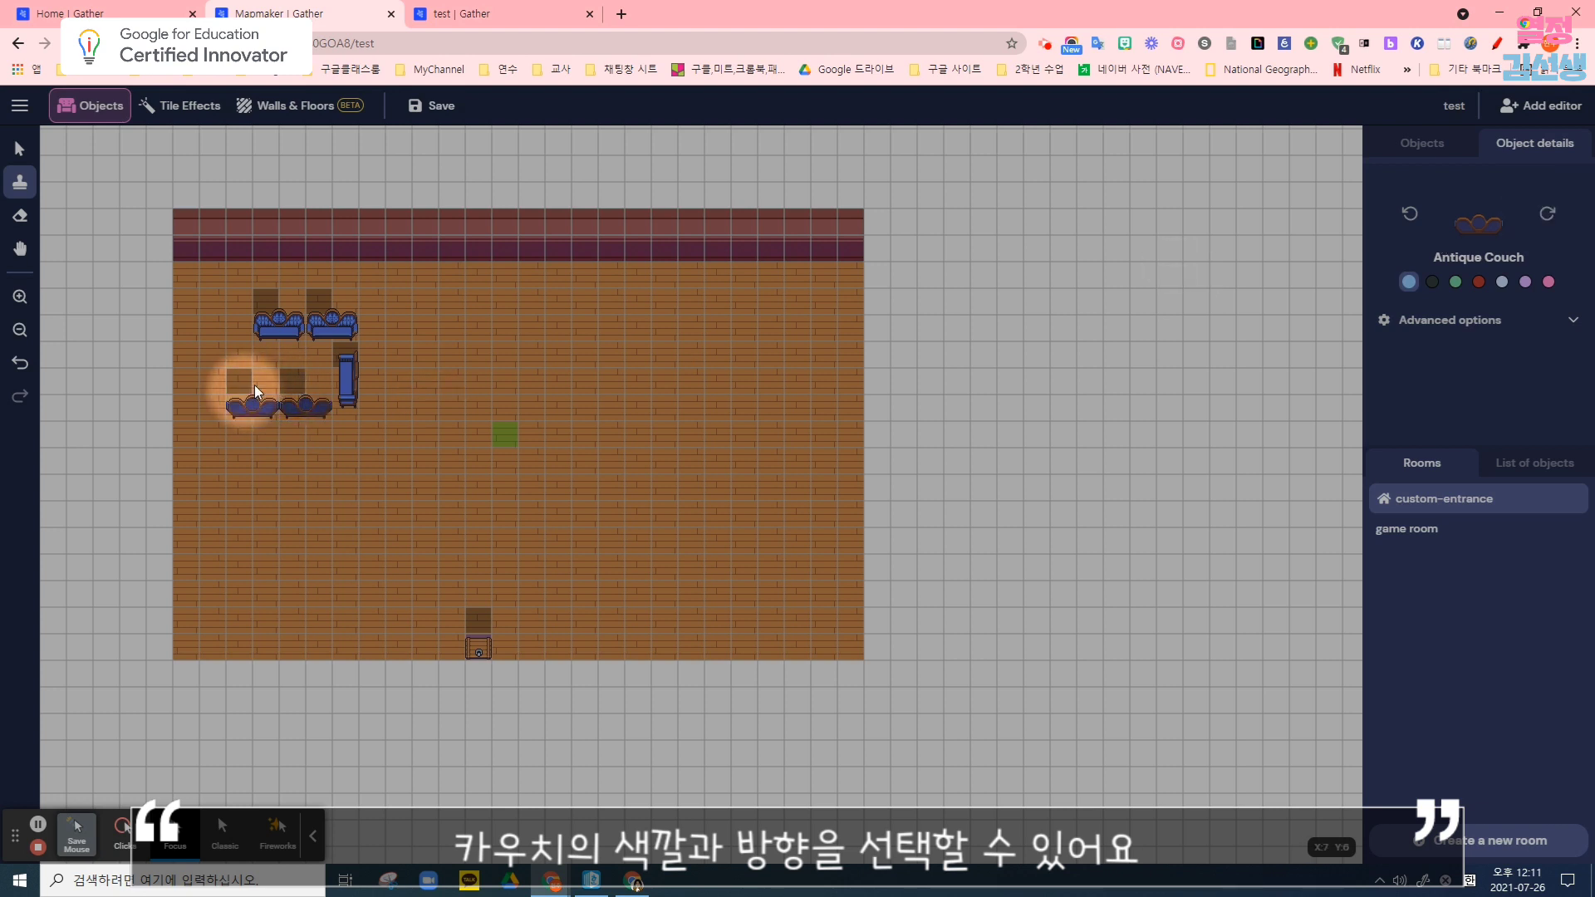
{"action": "left_click", "coordinate": [1547, 215]}
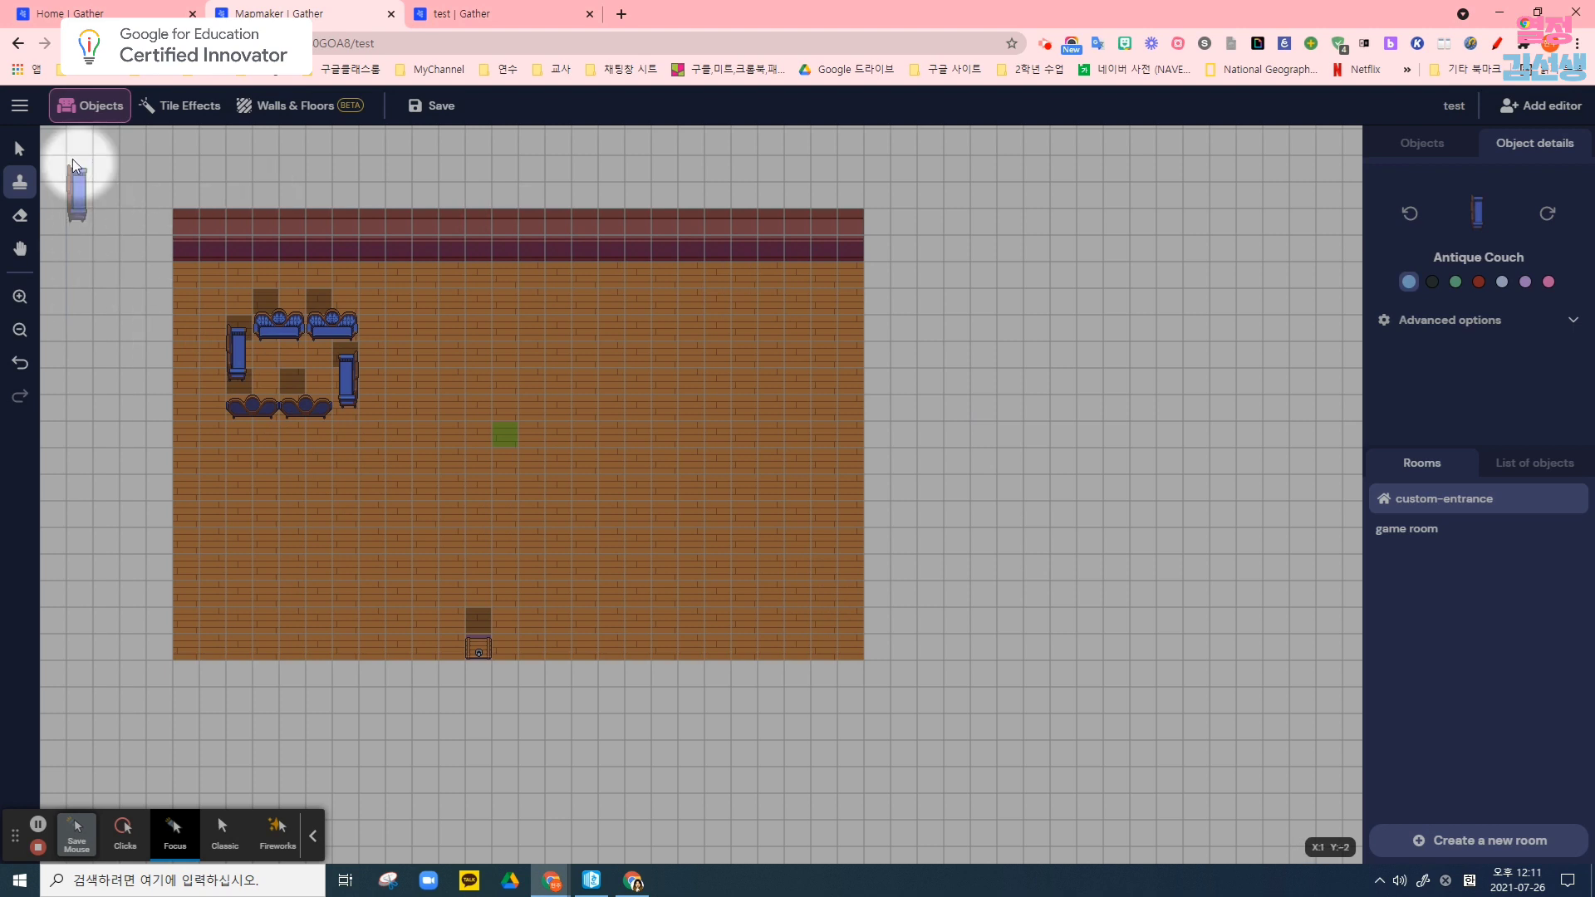
{"action": "left_click", "coordinate": [19, 151]}
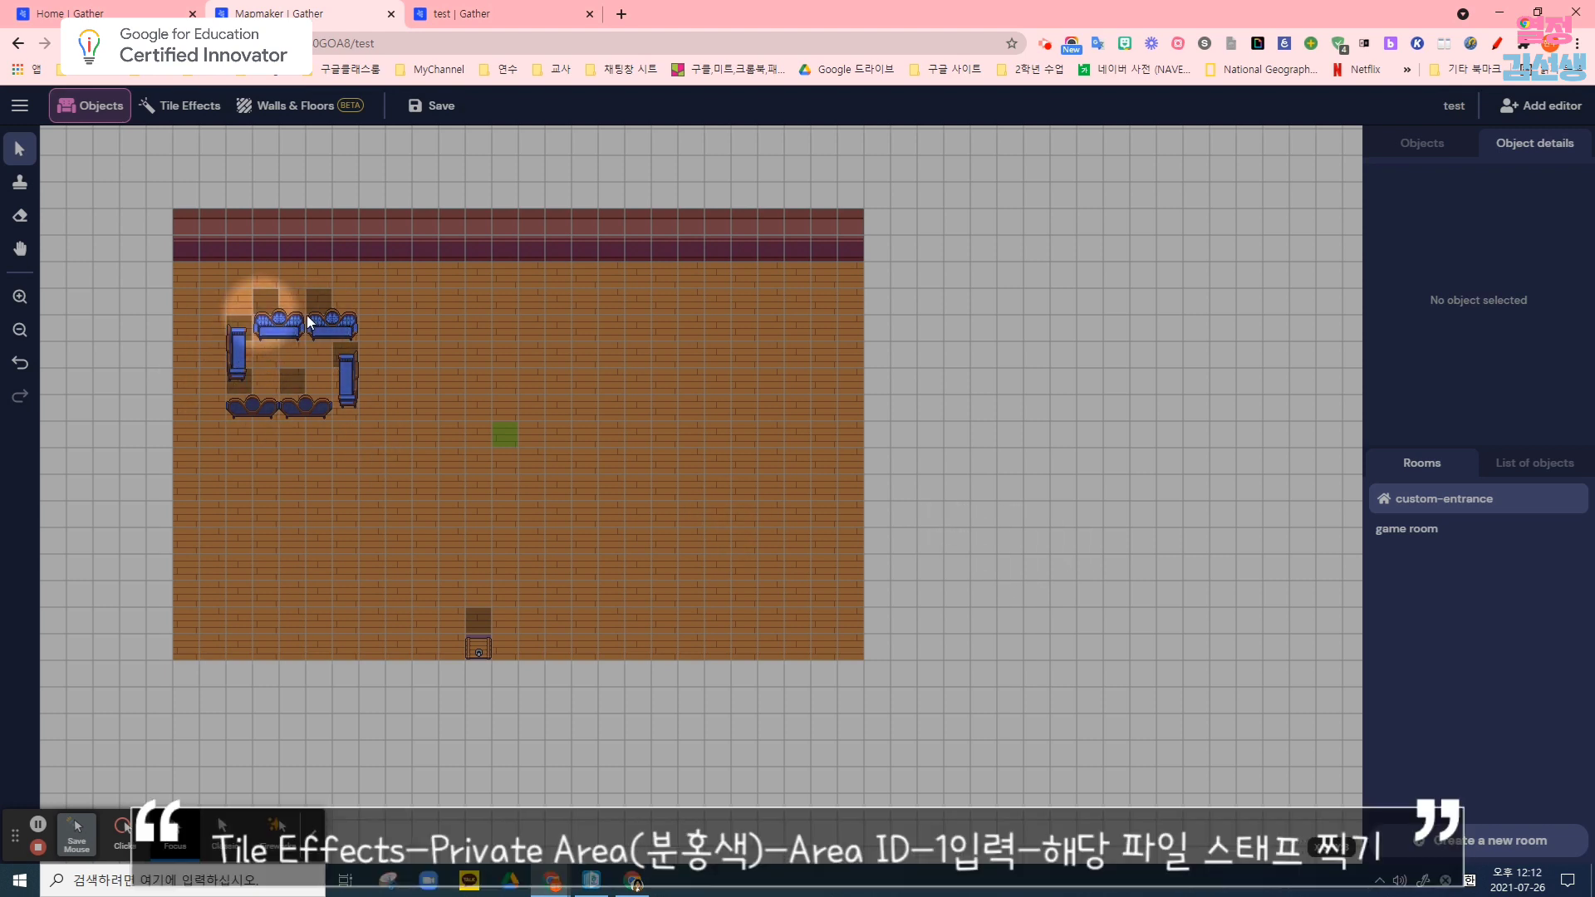
Cover the couch seating area with Private Area tiles using area ID 1
{"action": "left_click", "coordinate": [177, 112]}
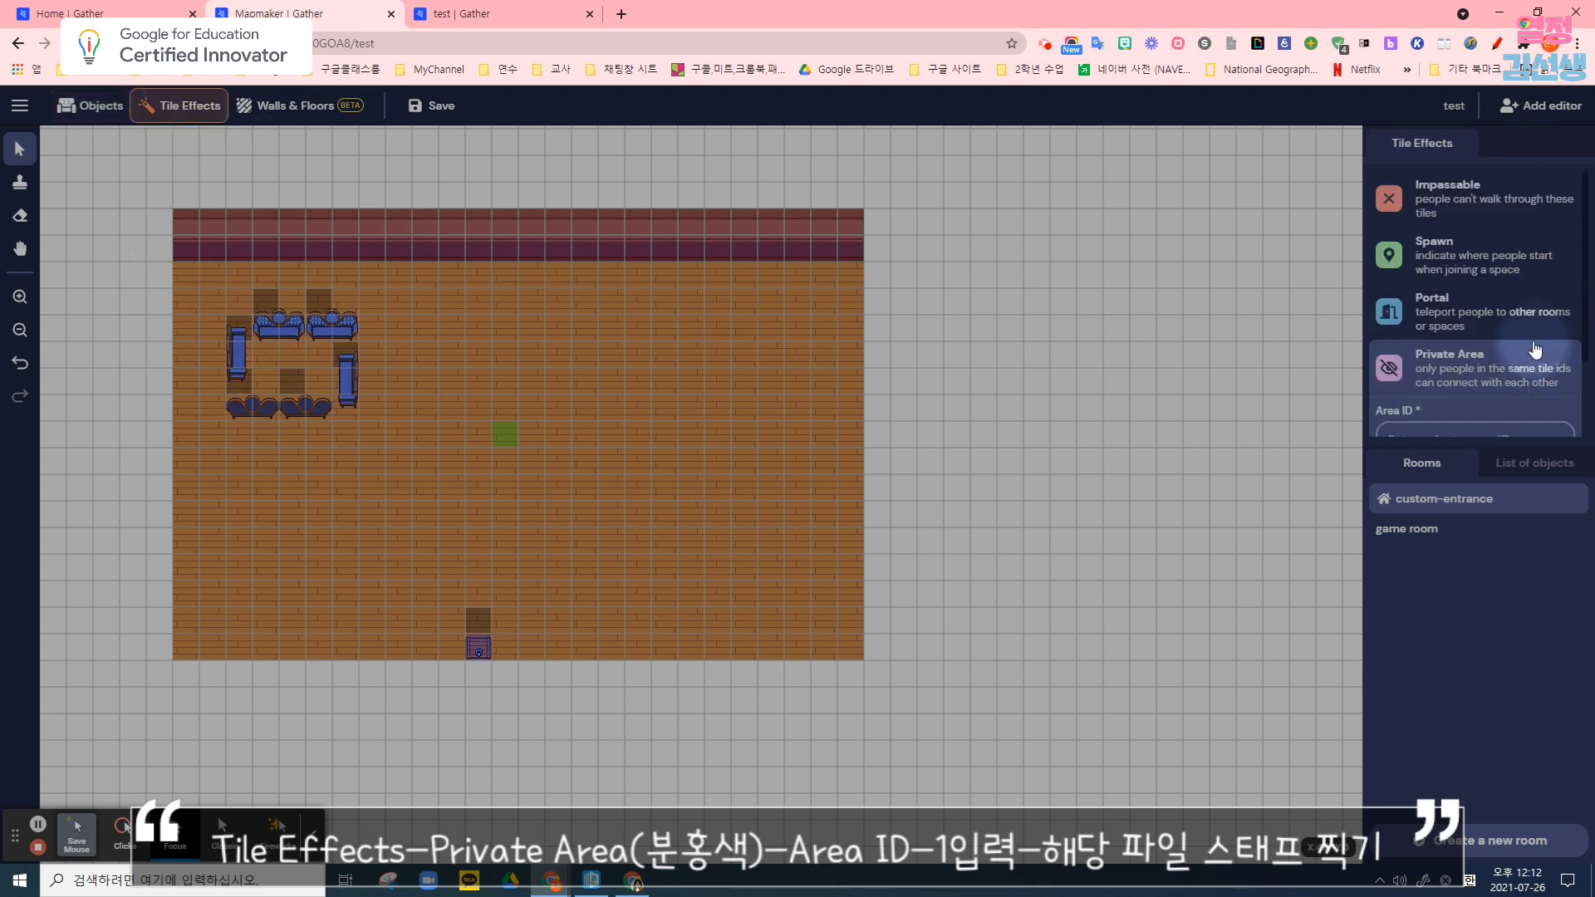
{"action": "scroll", "coordinate": [1479, 341], "scroll_direction": "down", "scroll_amount": 1}
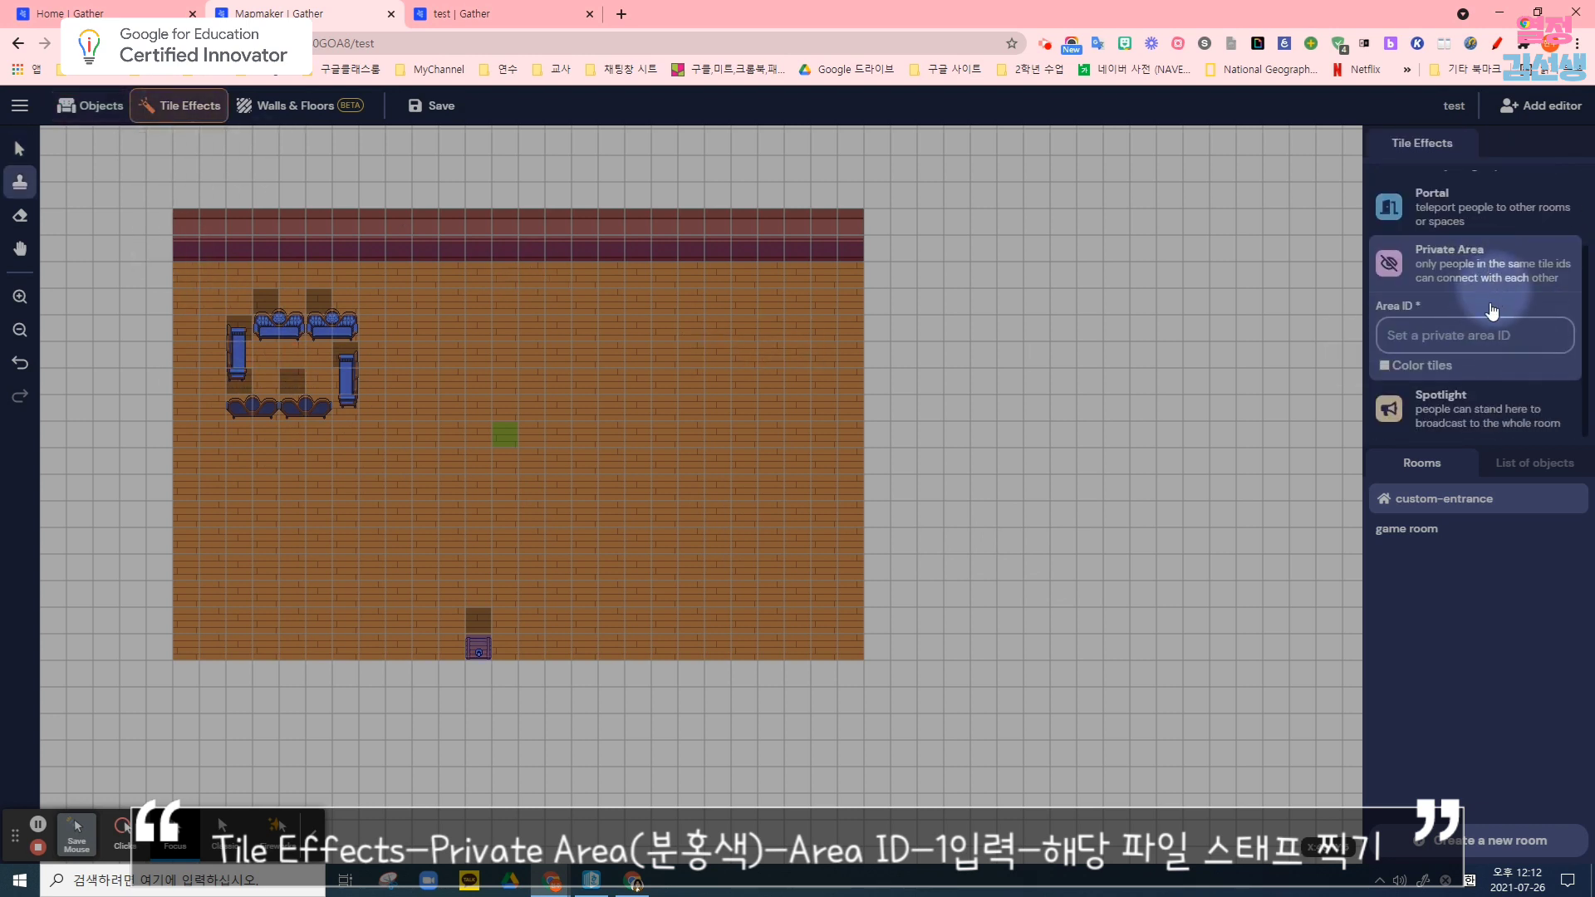
{"action": "left_click", "coordinate": [1477, 330]}
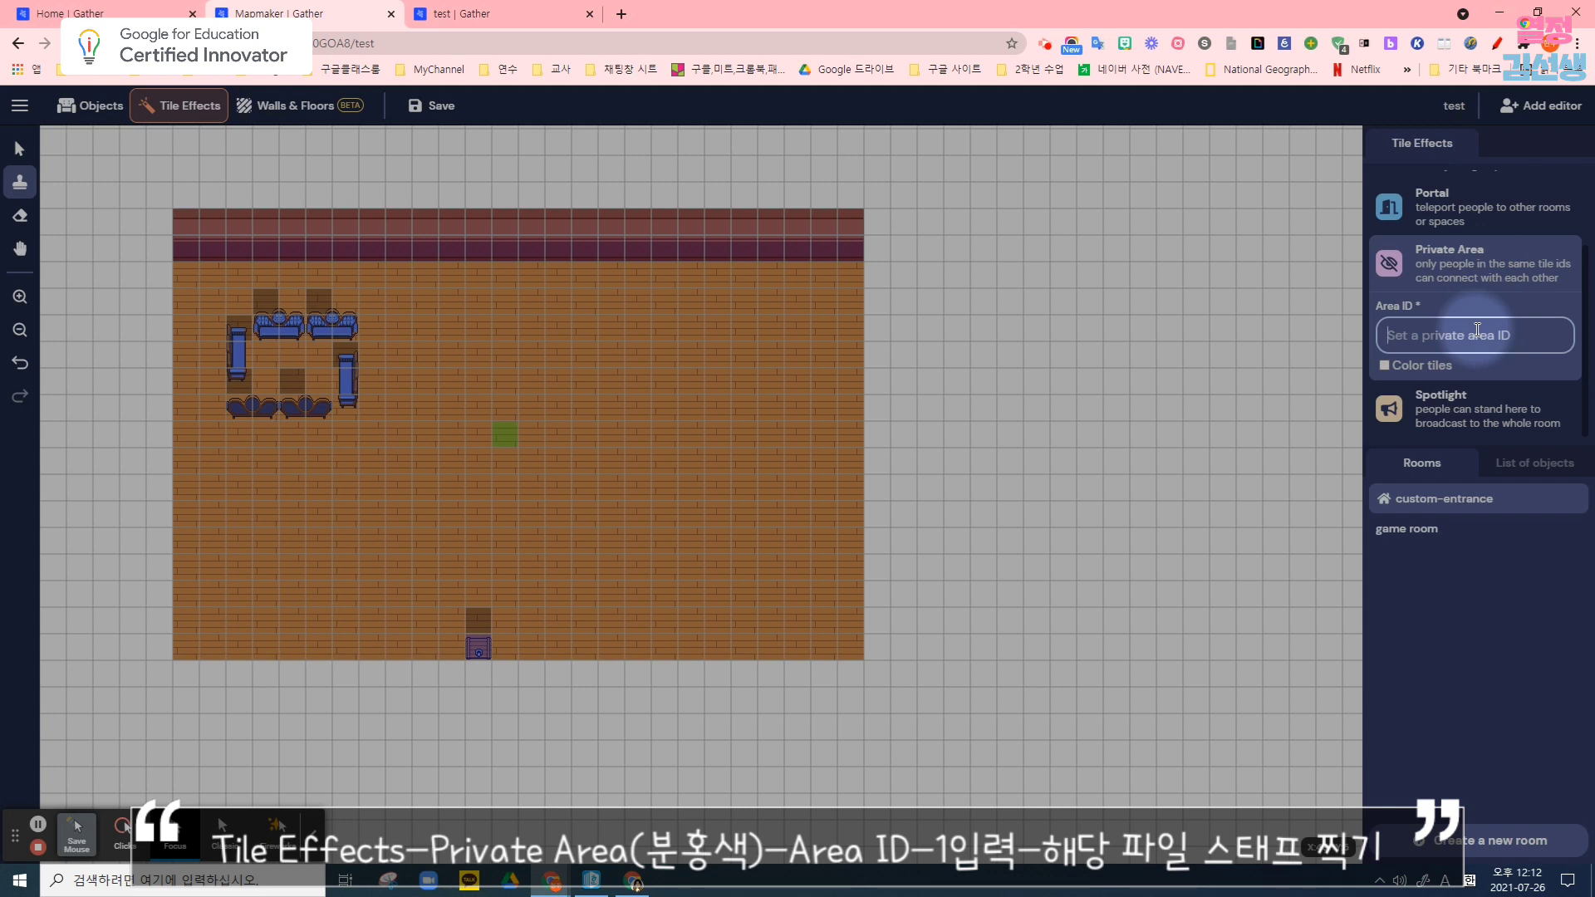
{"action": "type", "text": "1"}
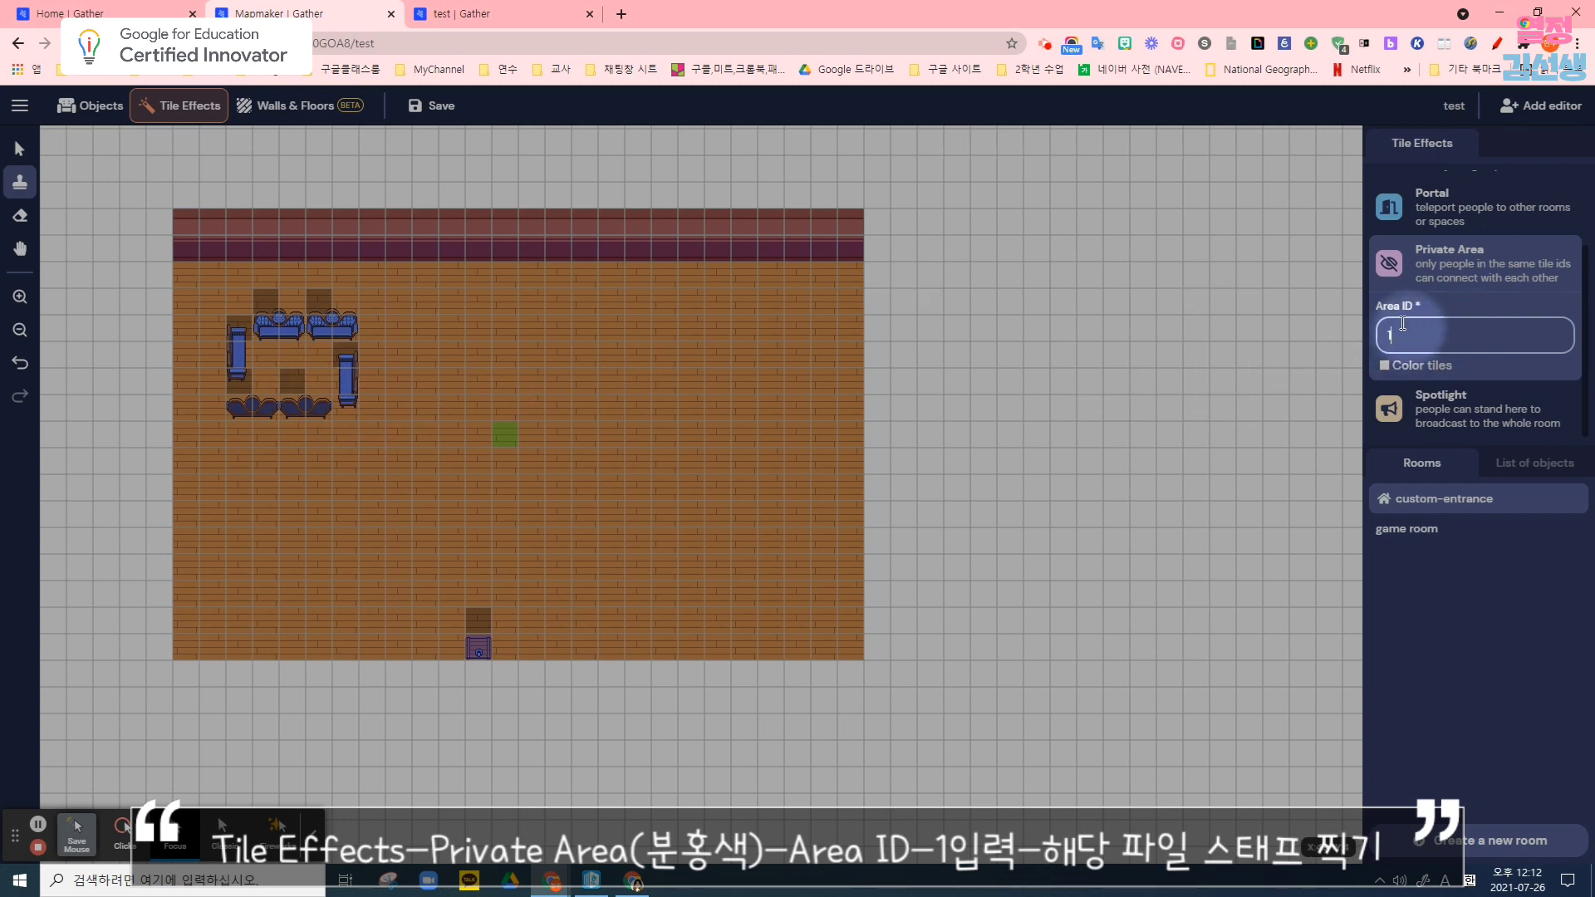
{"action": "left_click", "coordinate": [239, 329]}
{"action": "left_click", "coordinate": [265, 329]}
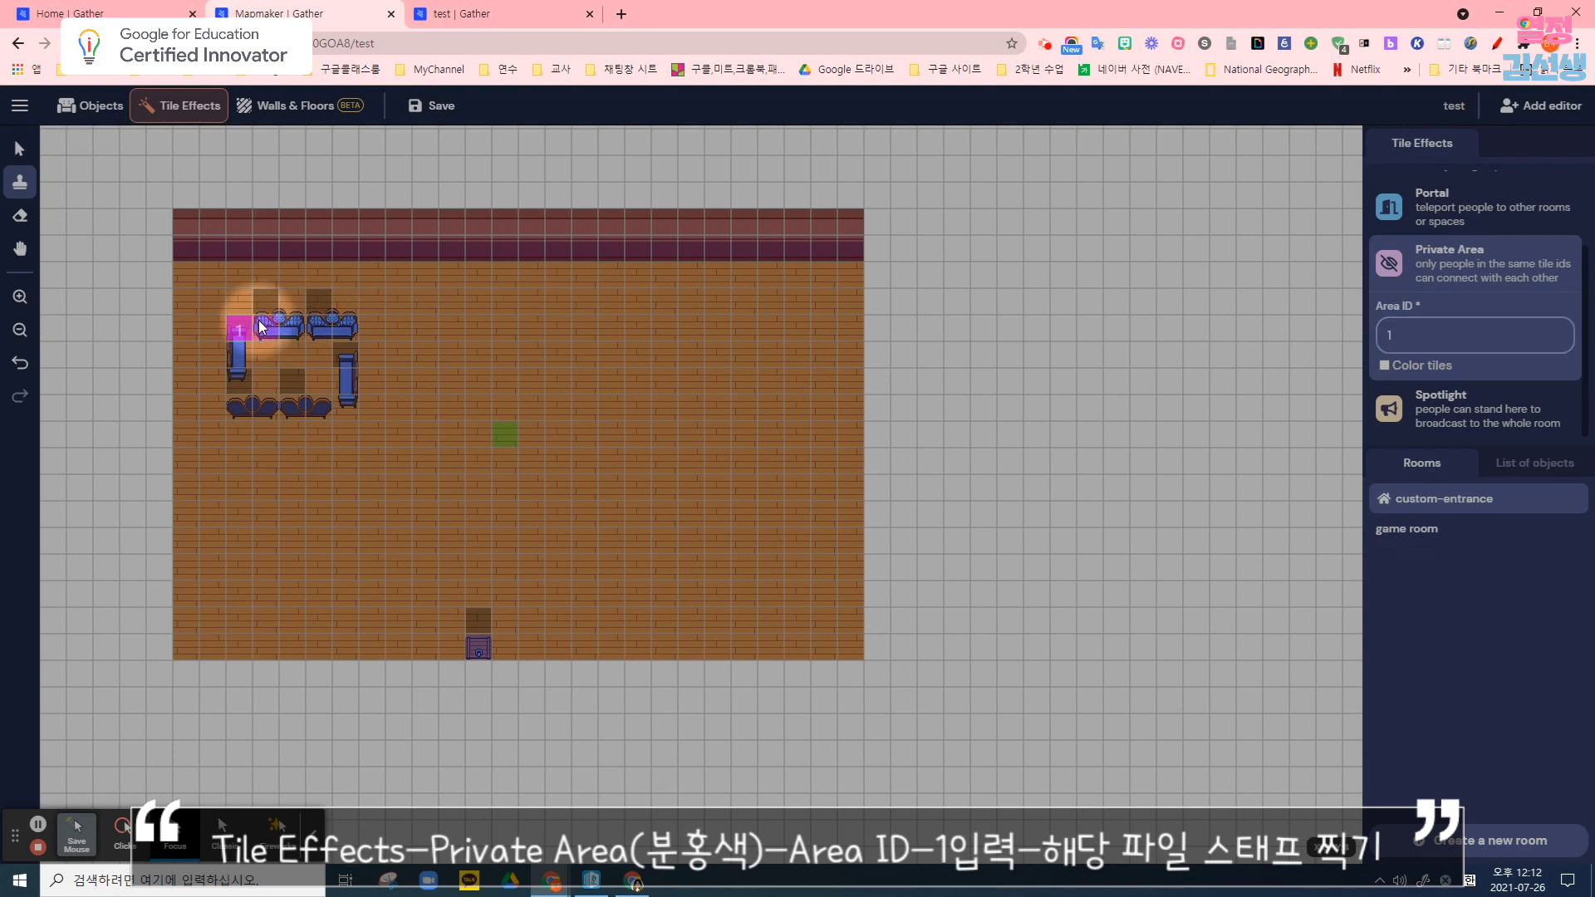
{"action": "left_click", "coordinate": [291, 329]}
{"action": "left_click", "coordinate": [346, 334]}
{"action": "mouse_move", "coordinate": [344, 336]}
{"action": "left_mouse_down"}
{"action": "mouse_move", "coordinate": [238, 344]}
{"action": "mouse_move", "coordinate": [301, 359]}
{"action": "mouse_move", "coordinate": [247, 404]}
{"action": "mouse_move", "coordinate": [277, 372]}
{"action": "mouse_move", "coordinate": [306, 378]}
{"action": "left_mouse_up"}
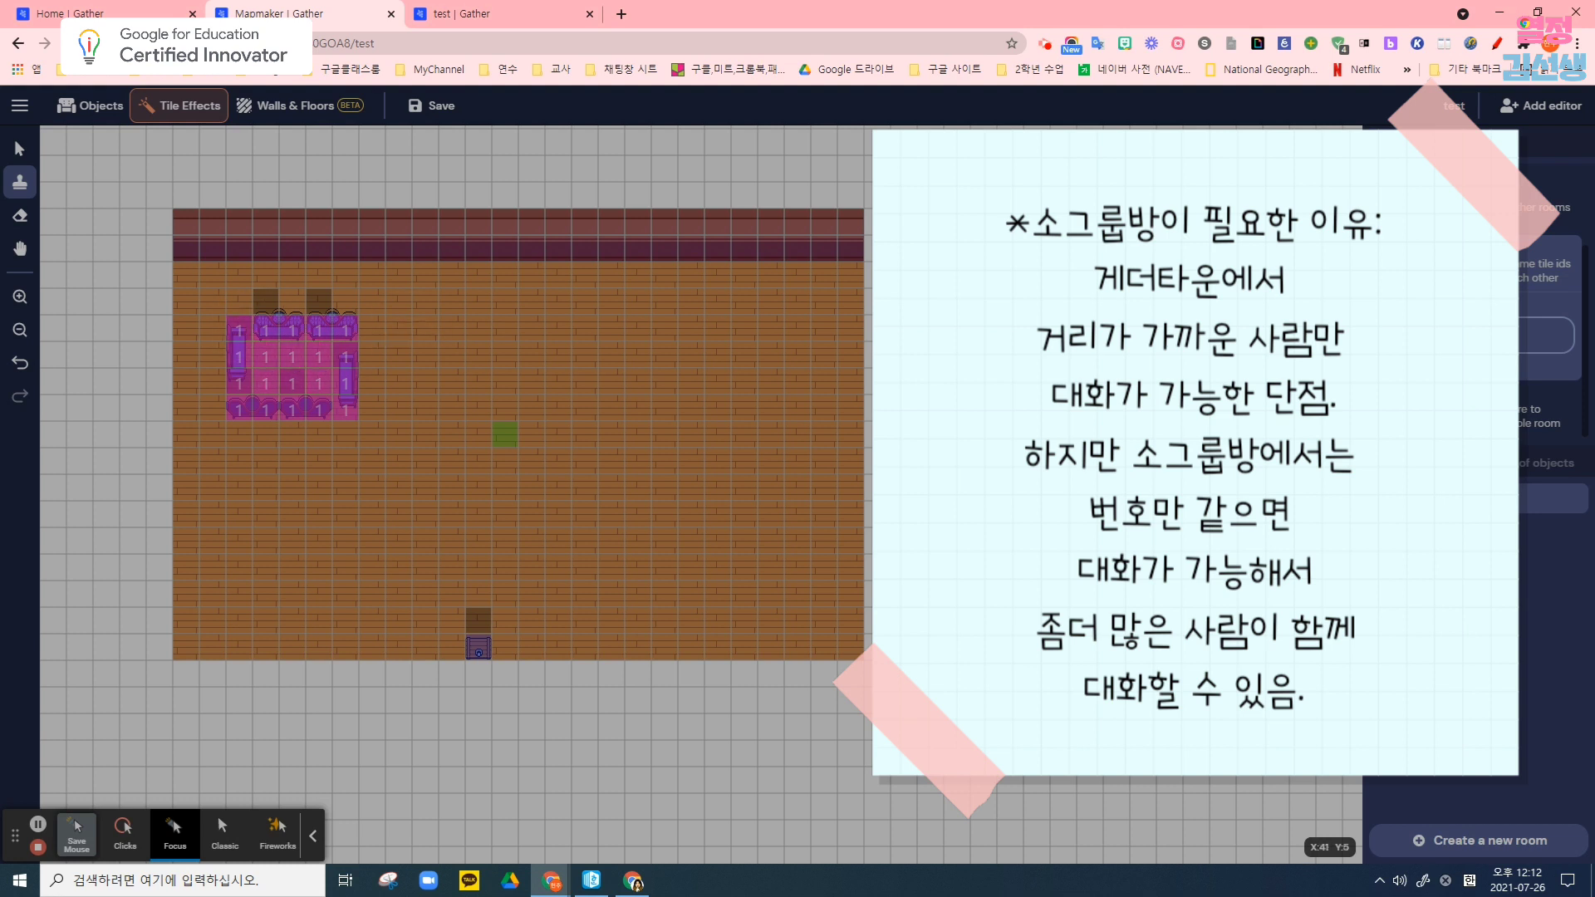
Stamp extra area ID 1 tiles above and to the left of the couches, and erase these surplus tiles again
{"action": "left_click", "coordinate": [212, 300]}
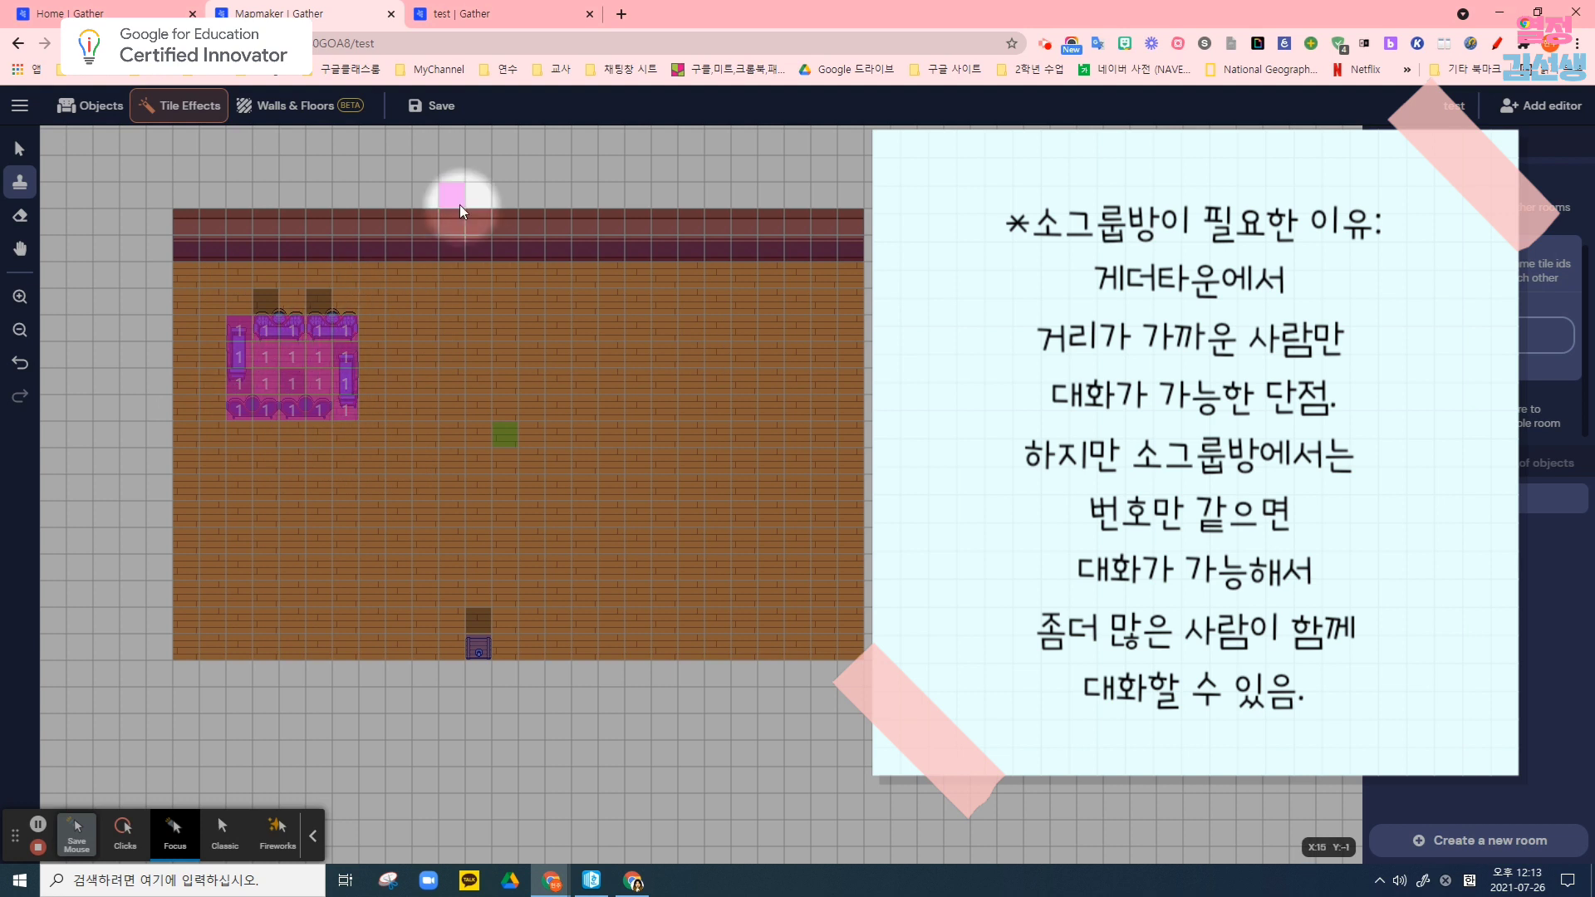
{"action": "mouse_move", "coordinate": [225, 286]}
{"action": "left_mouse_down"}
{"action": "mouse_move", "coordinate": [355, 305]}
{"action": "mouse_move", "coordinate": [257, 415]}
{"action": "mouse_move", "coordinate": [215, 294]}
{"action": "mouse_move", "coordinate": [332, 291]}
{"action": "left_mouse_up"}
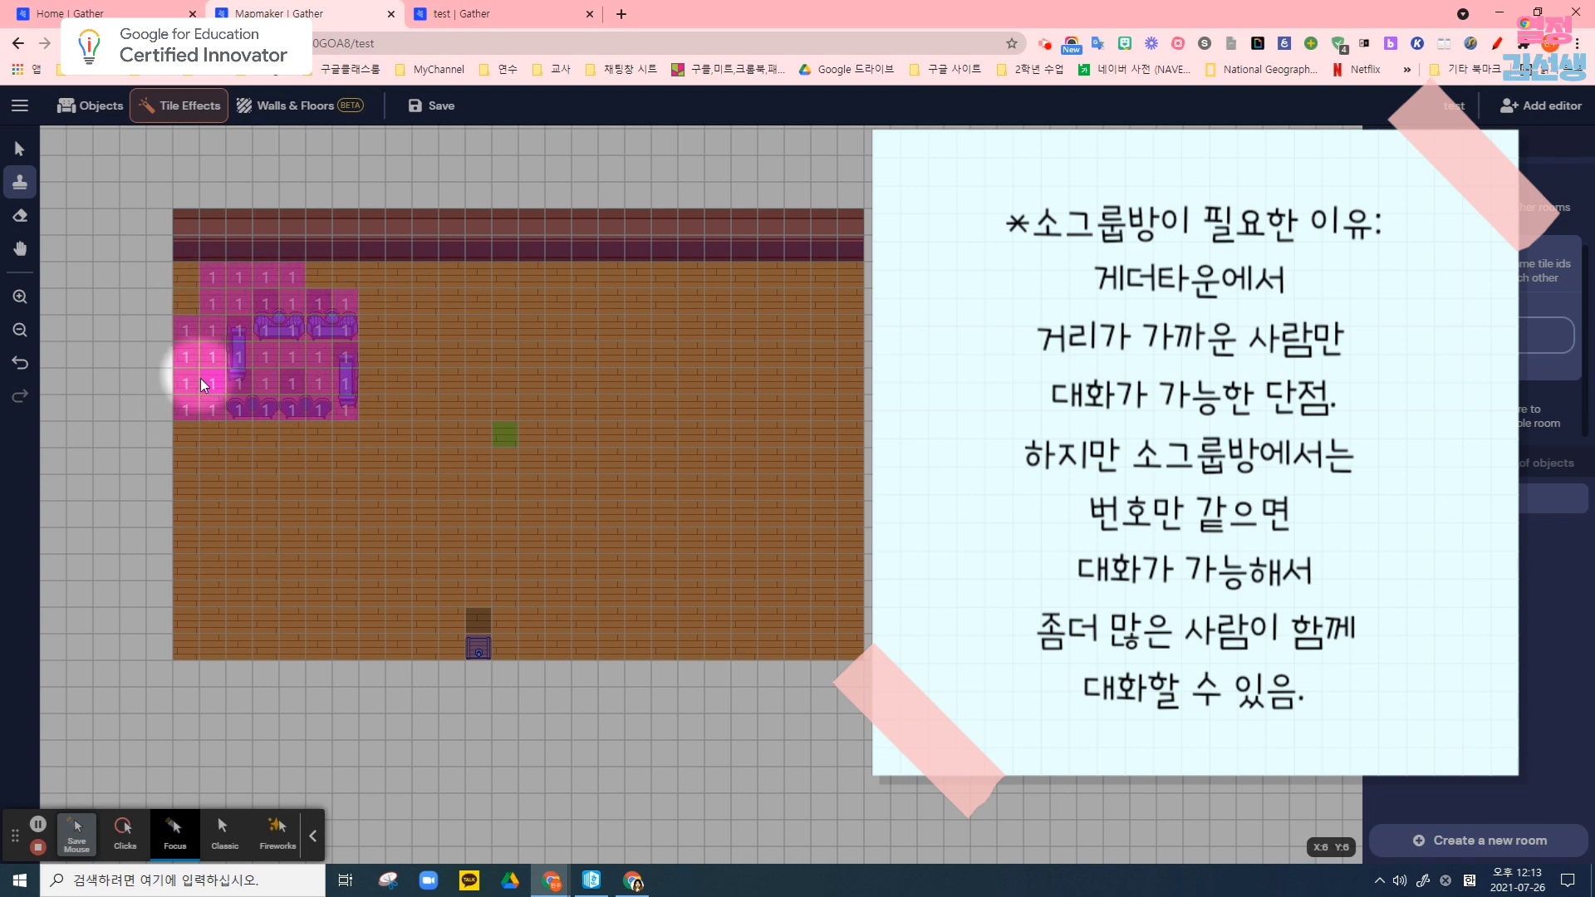
{"action": "left_click_drag", "start_coordinate": [201, 377], "coordinate": [197, 283]}
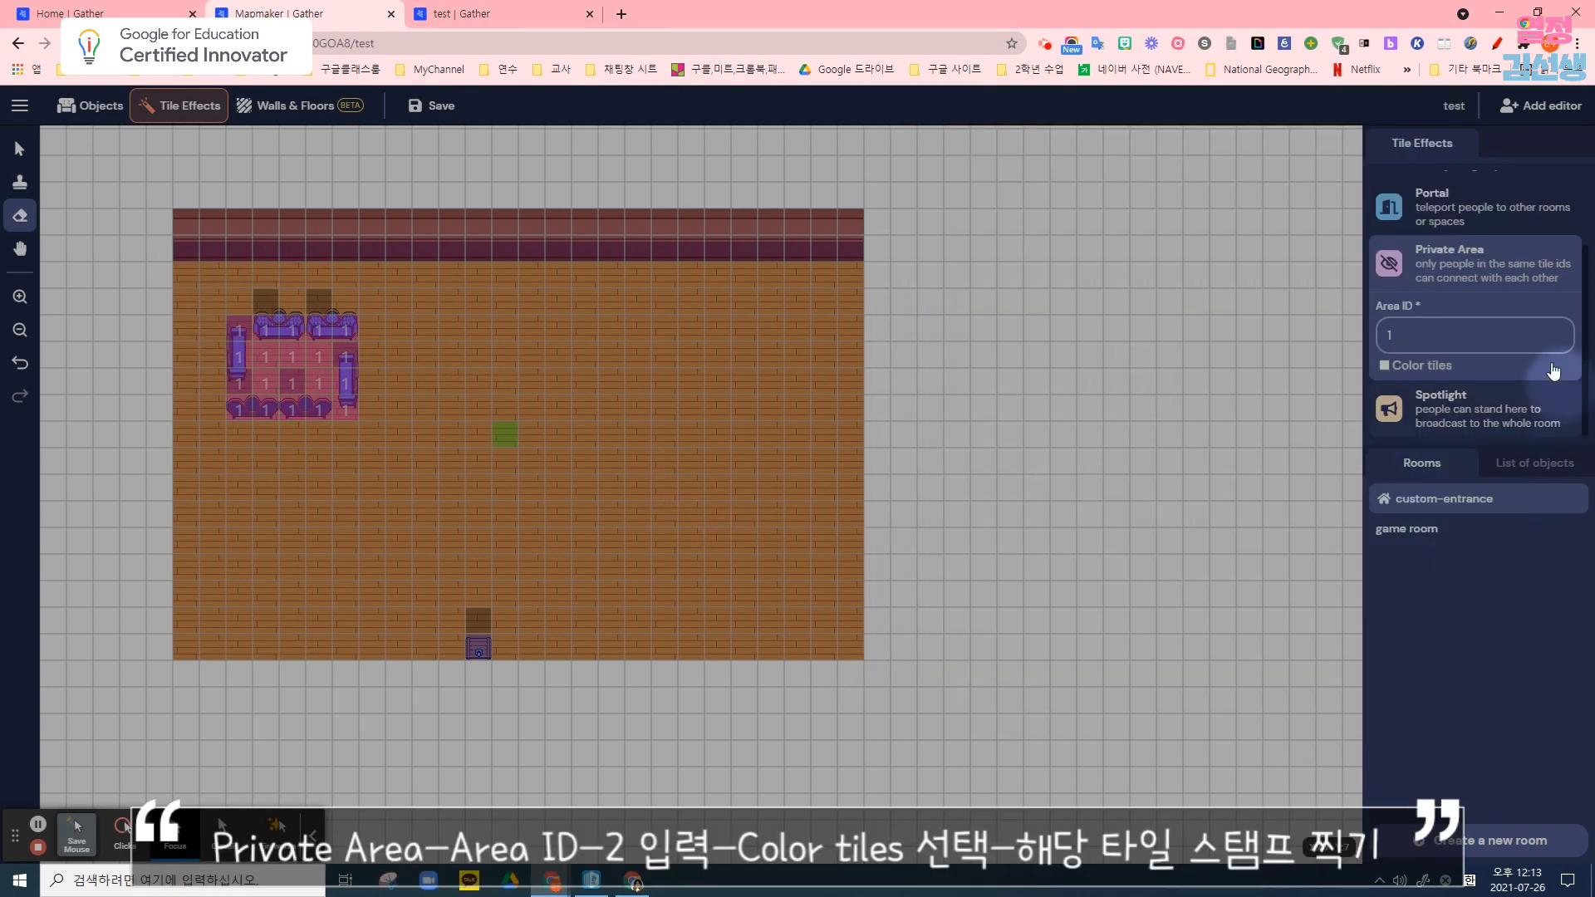
Set the Private Area ID to 2 with Color tiles enabled, and stamp a block of tiles in the room's upper-right area
{"action": "left_click", "coordinate": [1517, 335]}
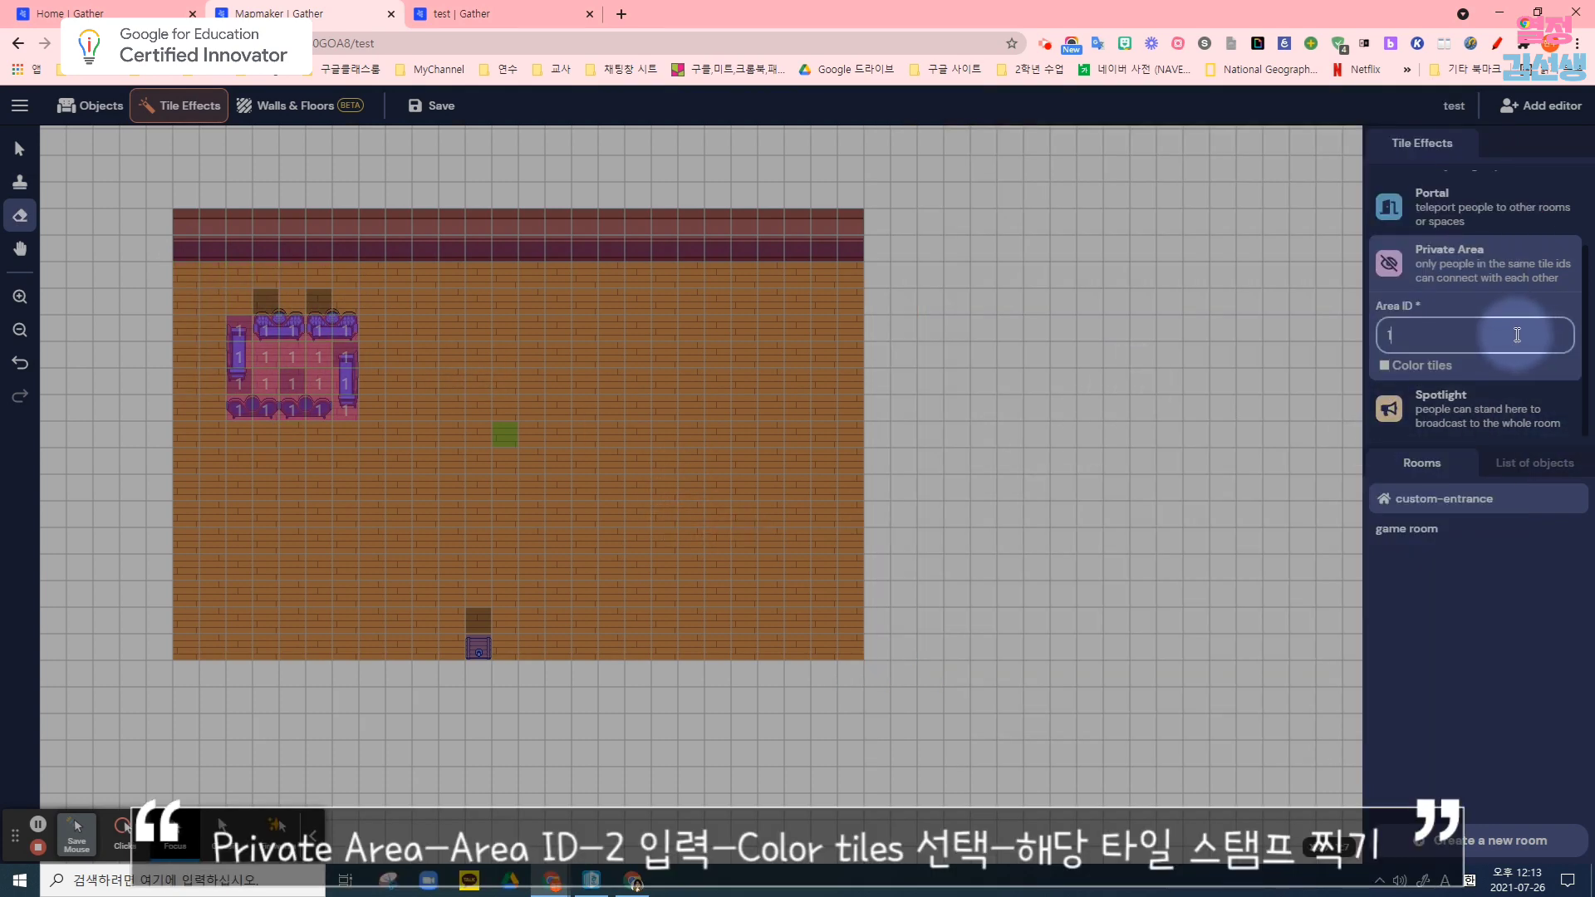
{"action": "key", "text": "BackSpace"}
{"action": "type", "text": "2"}
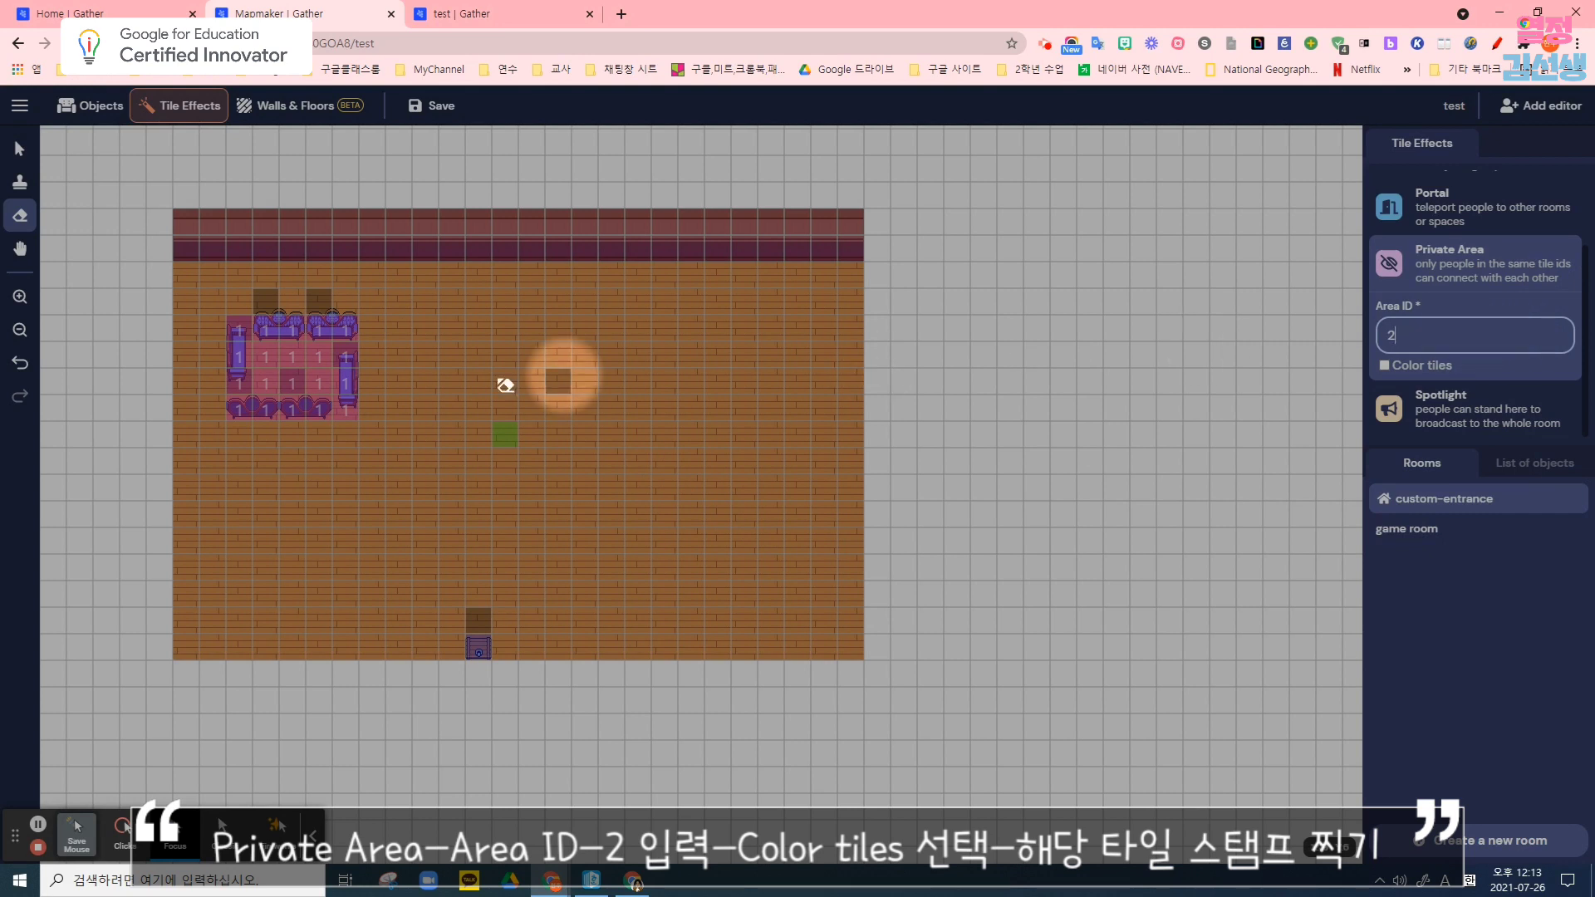
{"action": "left_click", "coordinate": [1383, 366]}
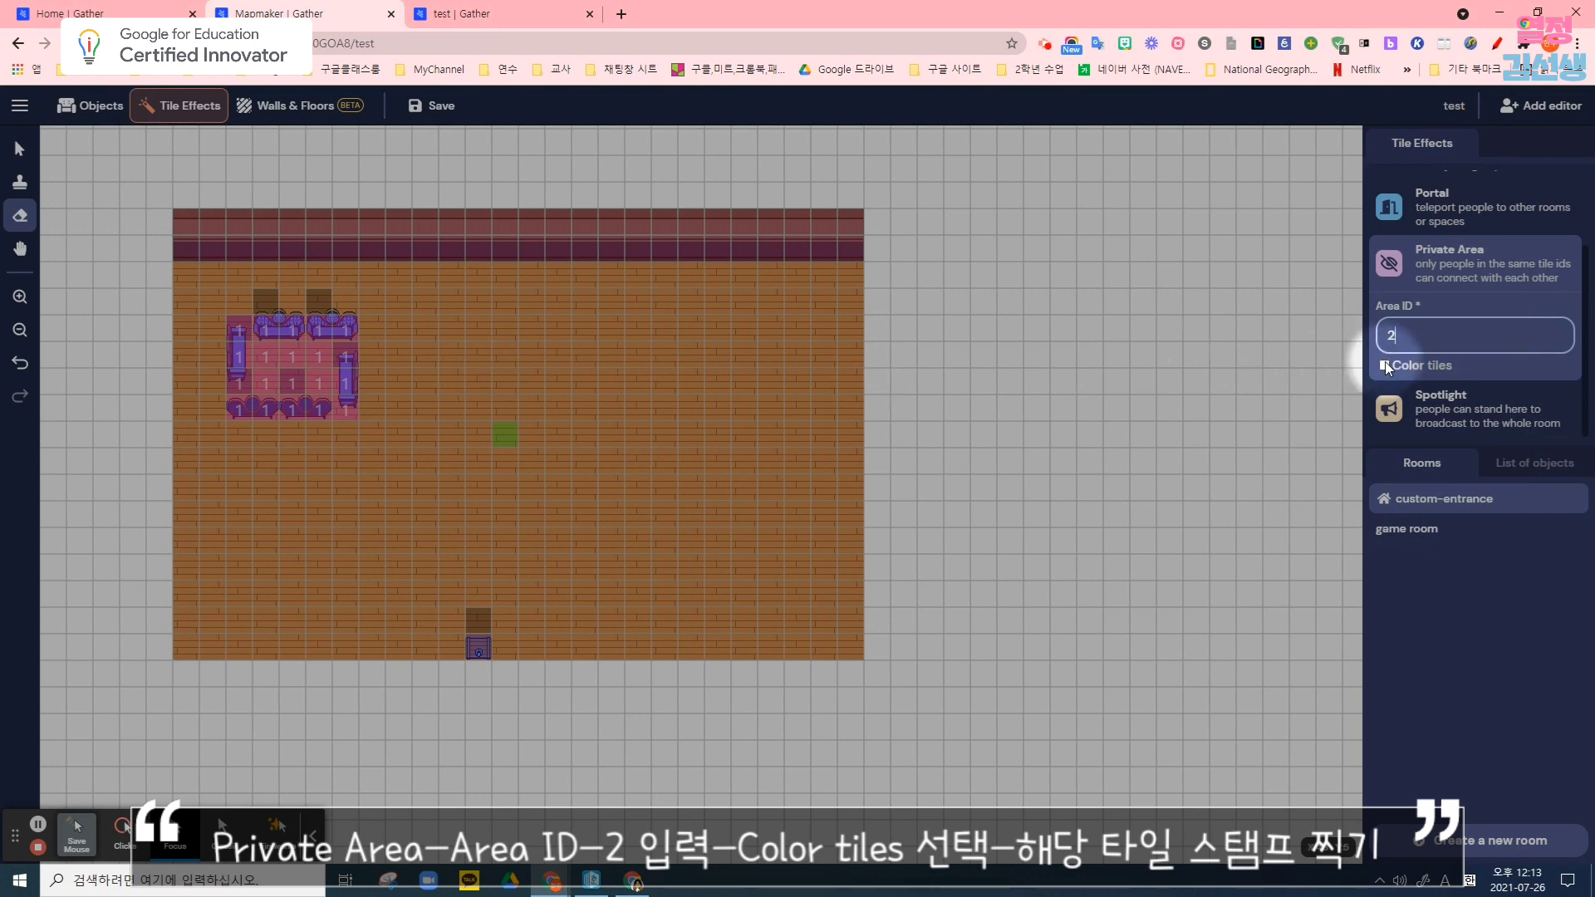
{"action": "left_click", "coordinate": [1384, 365]}
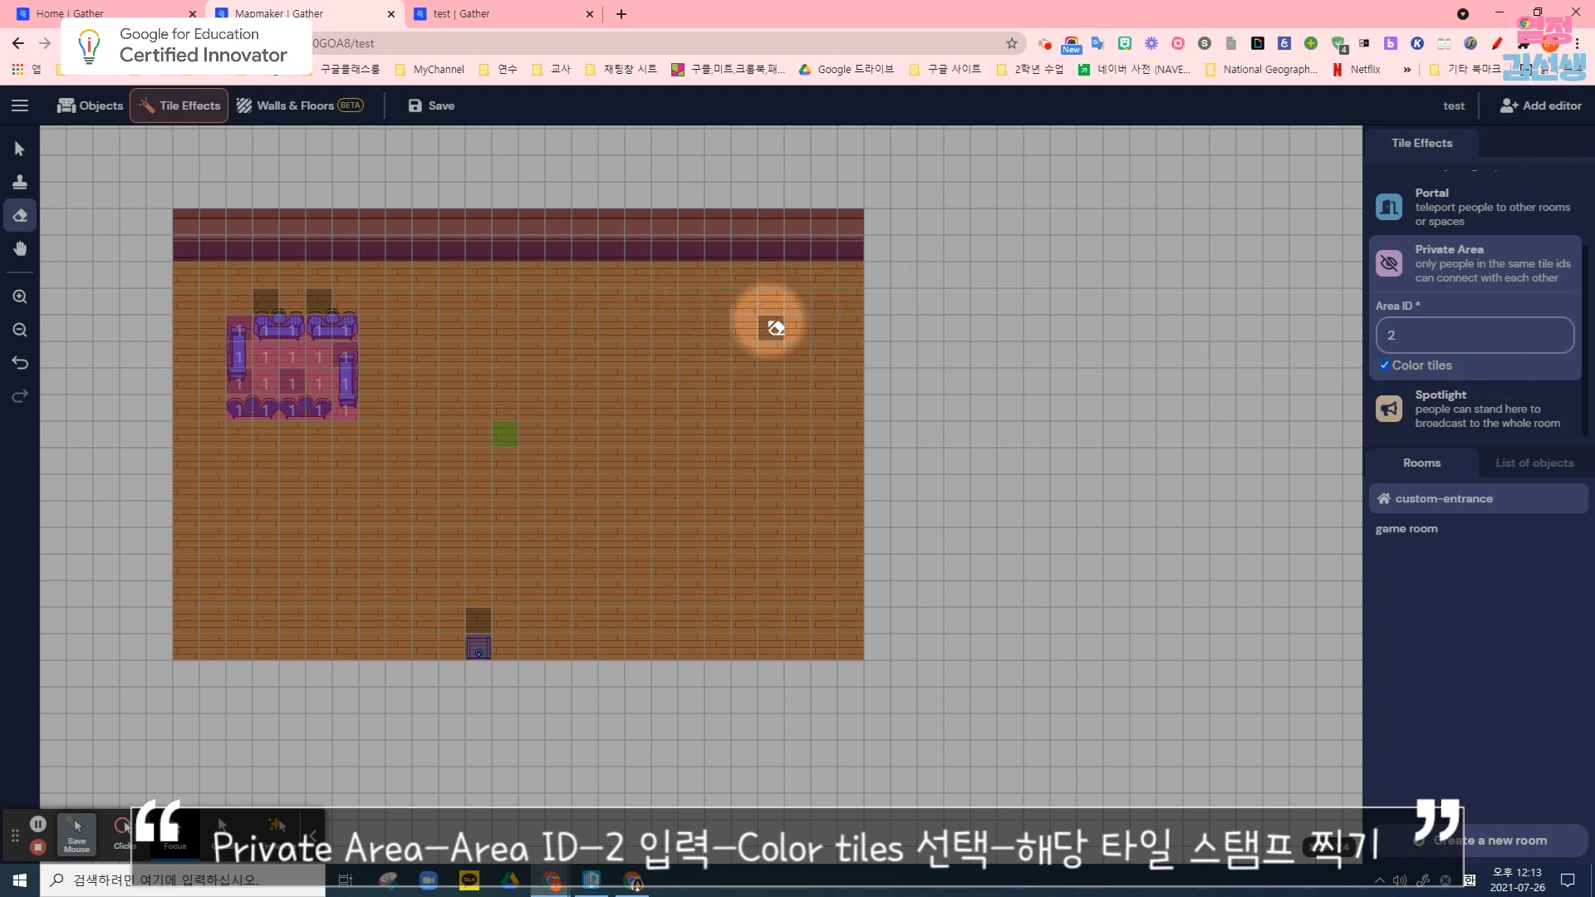
{"action": "left_click", "coordinate": [21, 184]}
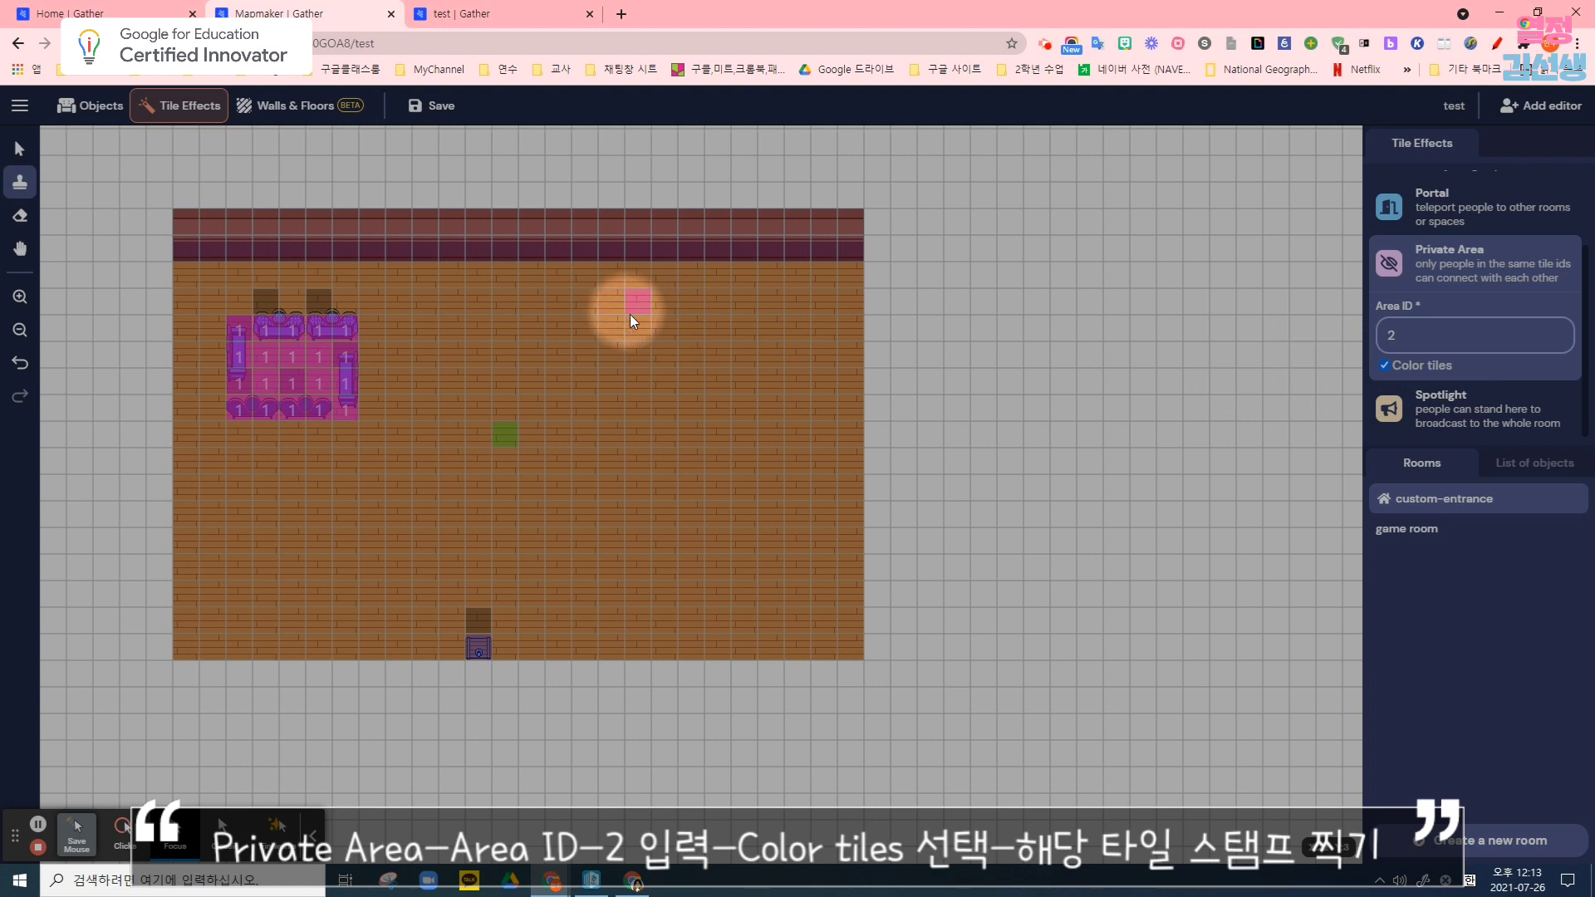
{"action": "left_click_drag", "start_coordinate": [636, 328], "coordinate": [759, 327]}
{"action": "mouse_move", "coordinate": [769, 390]}
{"action": "left_mouse_down"}
{"action": "mouse_move", "coordinate": [766, 449]}
{"action": "mouse_move", "coordinate": [635, 431]}
{"action": "left_mouse_up"}
{"action": "mouse_move", "coordinate": [716, 328]}
{"action": "left_mouse_down"}
{"action": "mouse_move", "coordinate": [749, 382]}
{"action": "mouse_move", "coordinate": [684, 337]}
{"action": "mouse_move", "coordinate": [731, 410]}
{"action": "mouse_move", "coordinate": [679, 407]}
{"action": "mouse_move", "coordinate": [724, 407]}
{"action": "mouse_move", "coordinate": [741, 431]}
{"action": "left_mouse_up"}
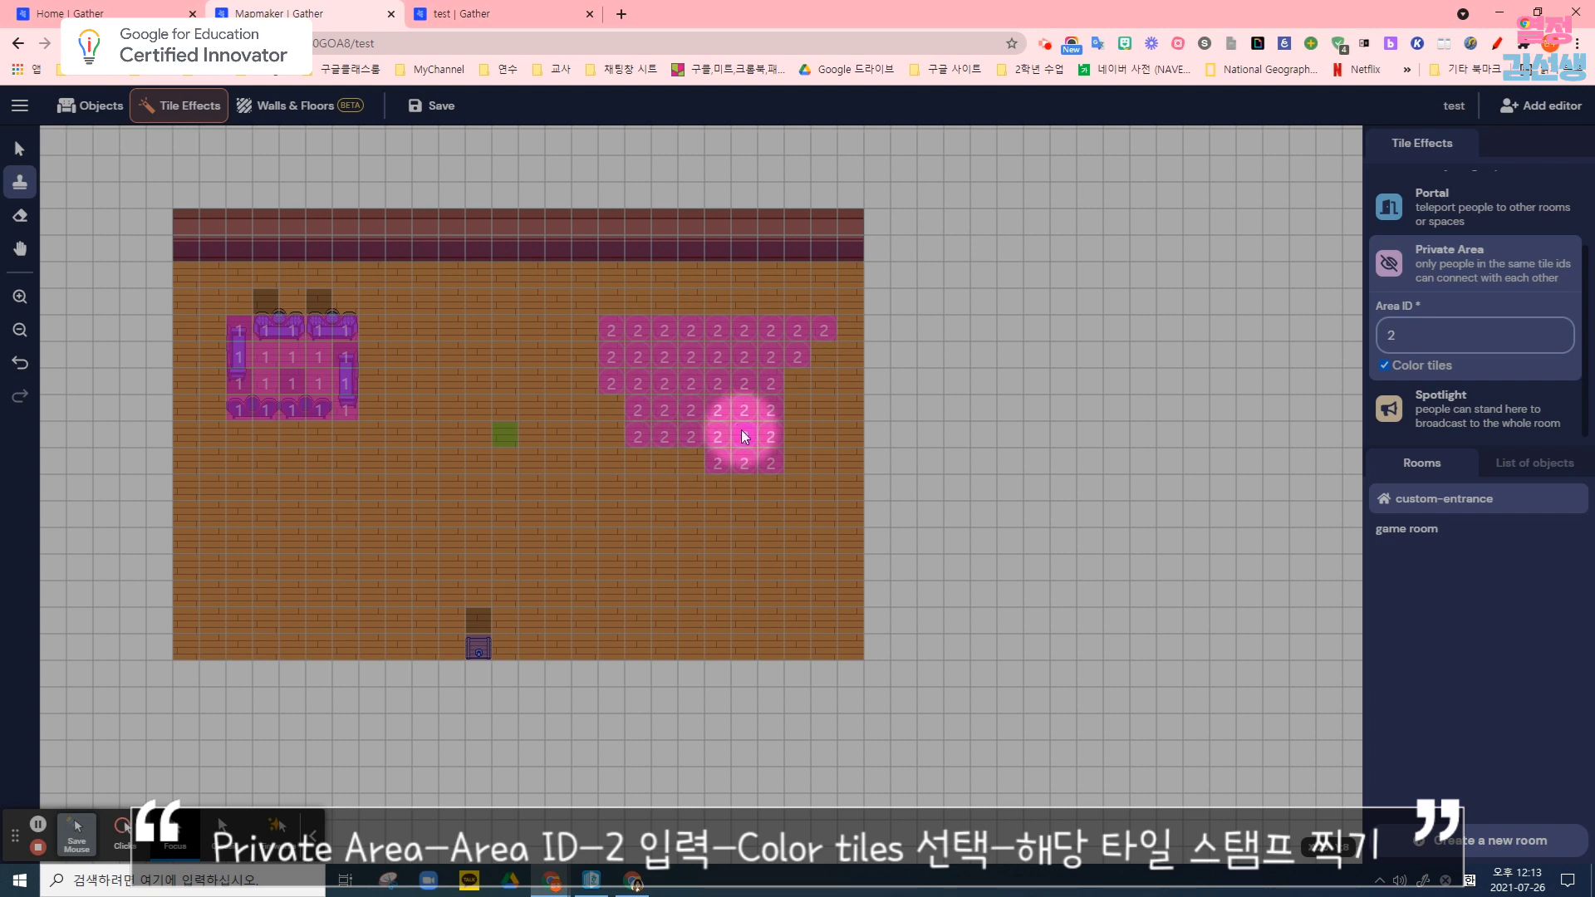
Erase the stray tiles around the area ID 2 block to leave a rectangle 6 tiles wide and 5 tiles high
{"action": "left_click", "coordinate": [20, 216]}
{"action": "left_click_drag", "start_coordinate": [618, 331], "coordinate": [610, 410]}
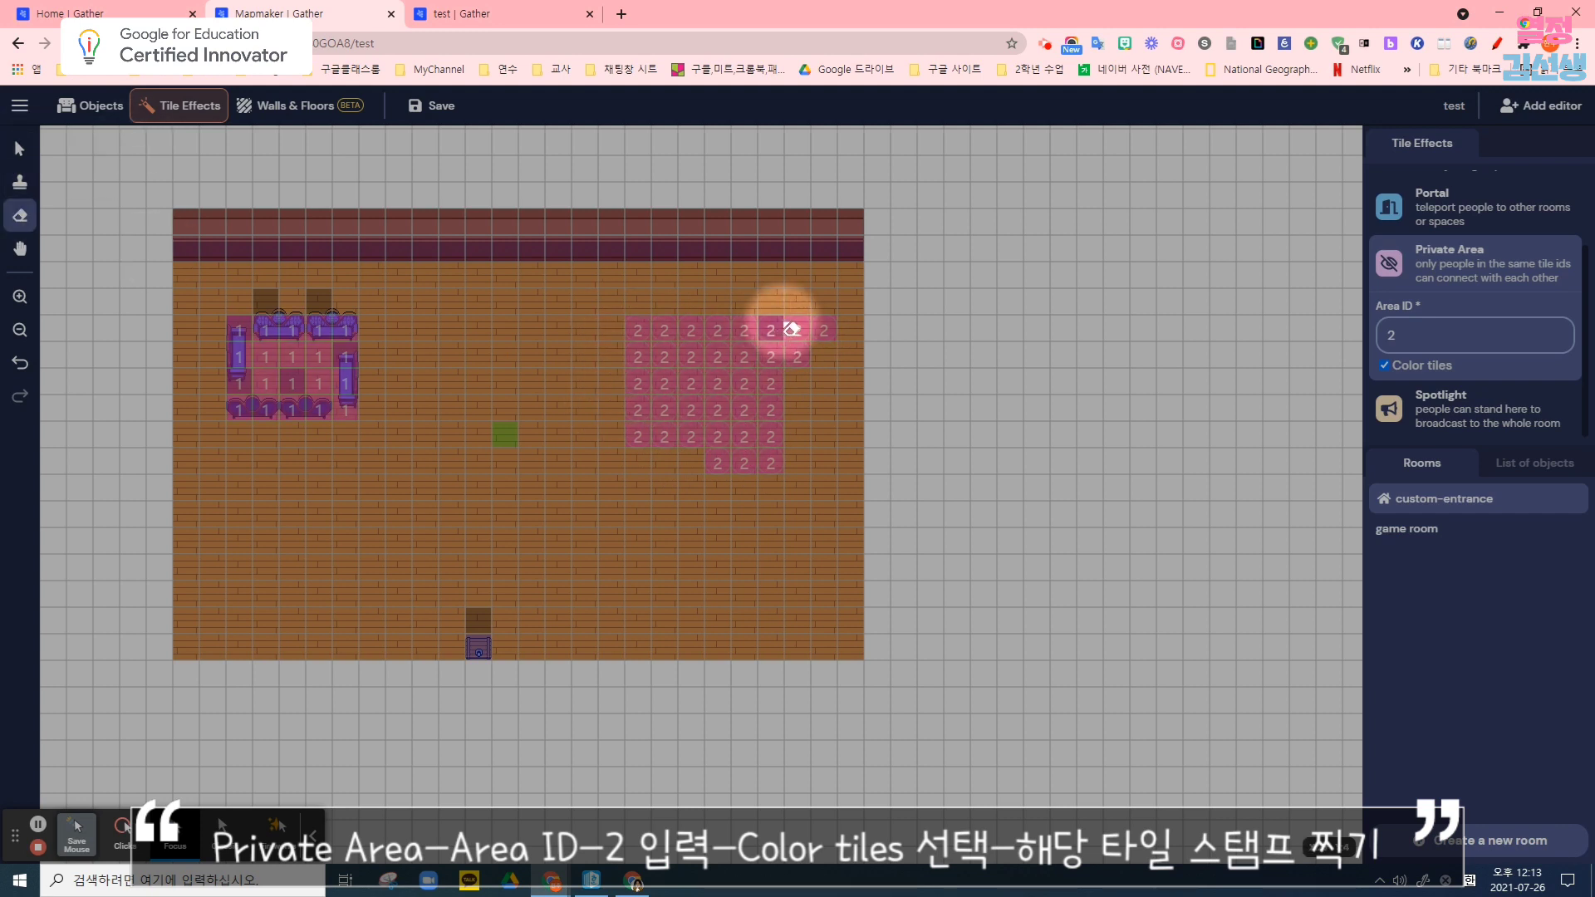
{"action": "mouse_move", "coordinate": [789, 330]}
{"action": "left_mouse_down"}
{"action": "mouse_move", "coordinate": [813, 343]}
{"action": "mouse_move", "coordinate": [824, 328]}
{"action": "left_mouse_up"}
{"action": "left_click_drag", "start_coordinate": [799, 478], "coordinate": [688, 456]}
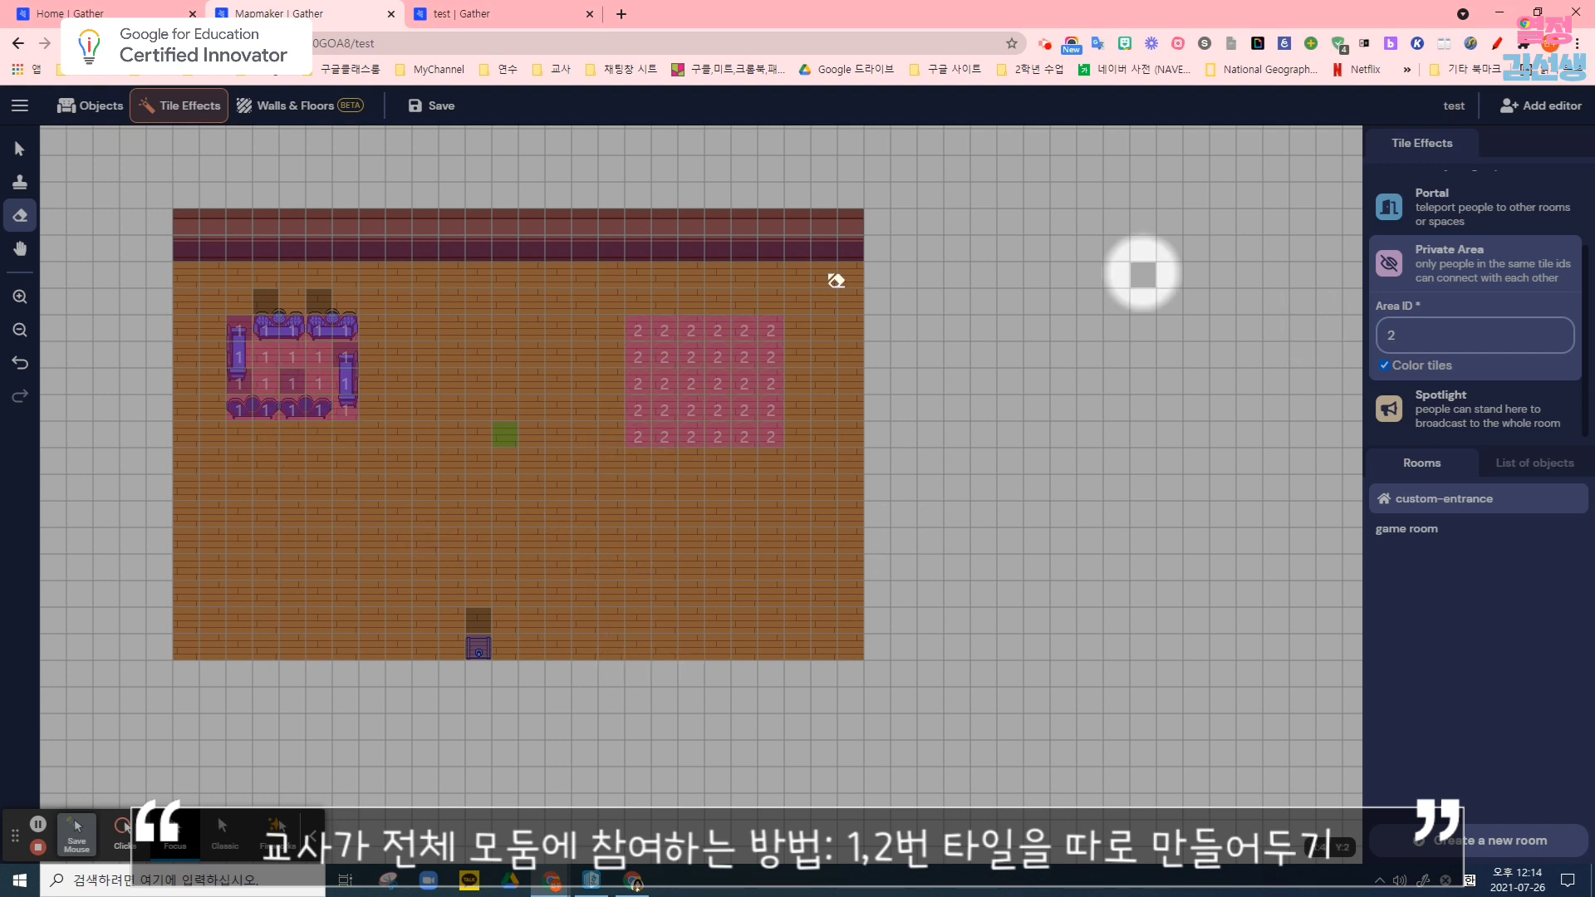
Stamp a single area ID 2 tile near the room's lower-right corner and a single area ID 1 tile directly to its left
{"action": "left_click", "coordinate": [20, 182]}
{"action": "left_click", "coordinate": [693, 573]}
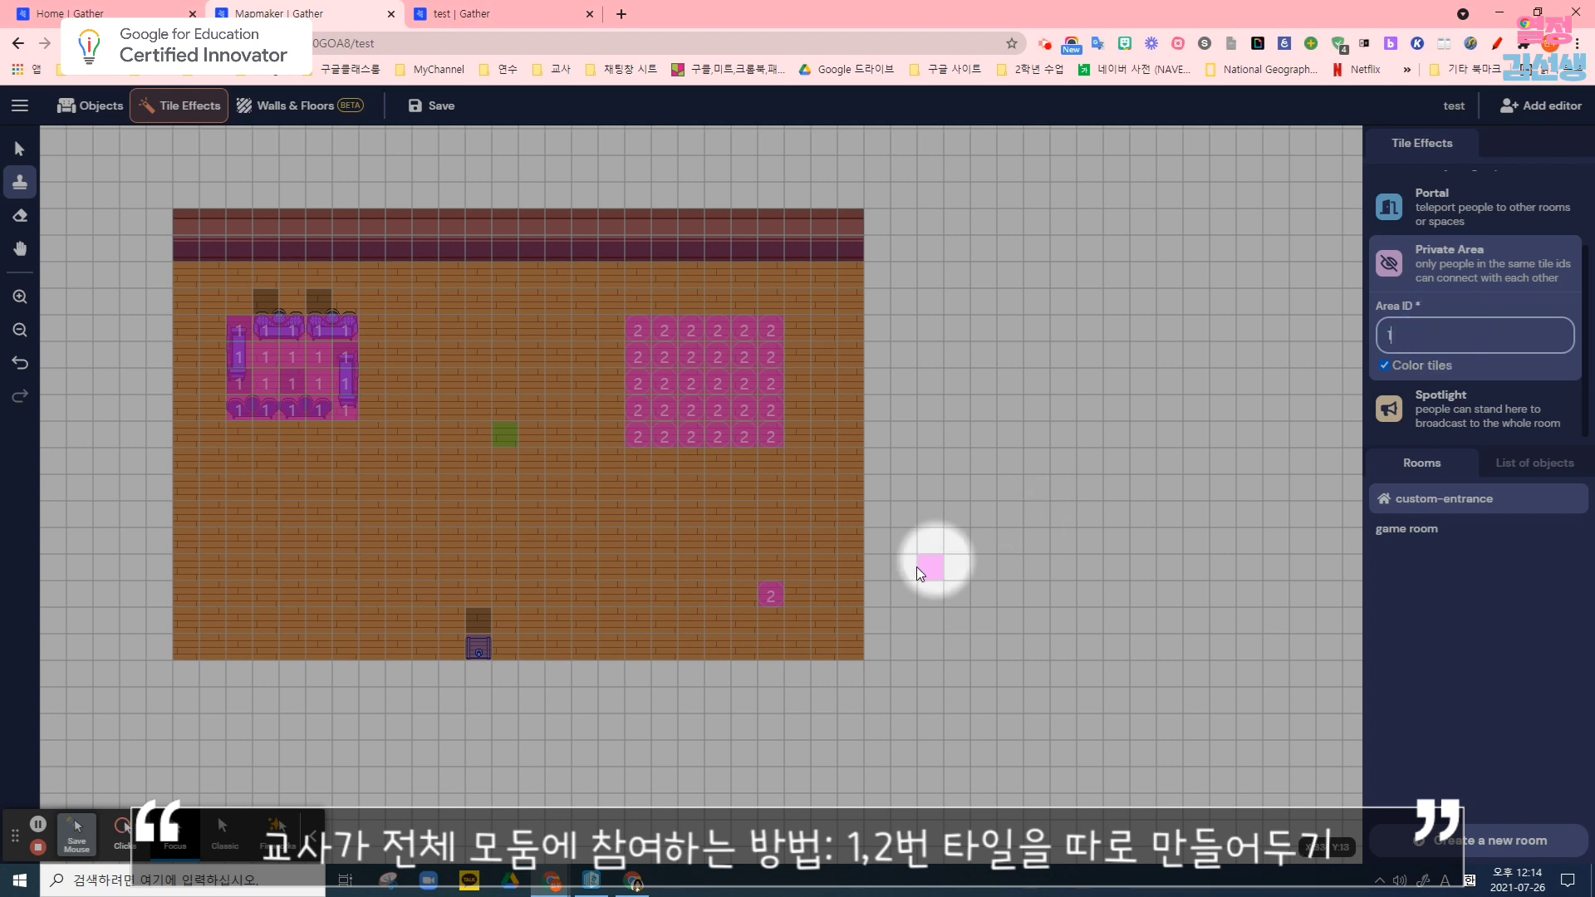
{"action": "left_click", "coordinate": [744, 596]}
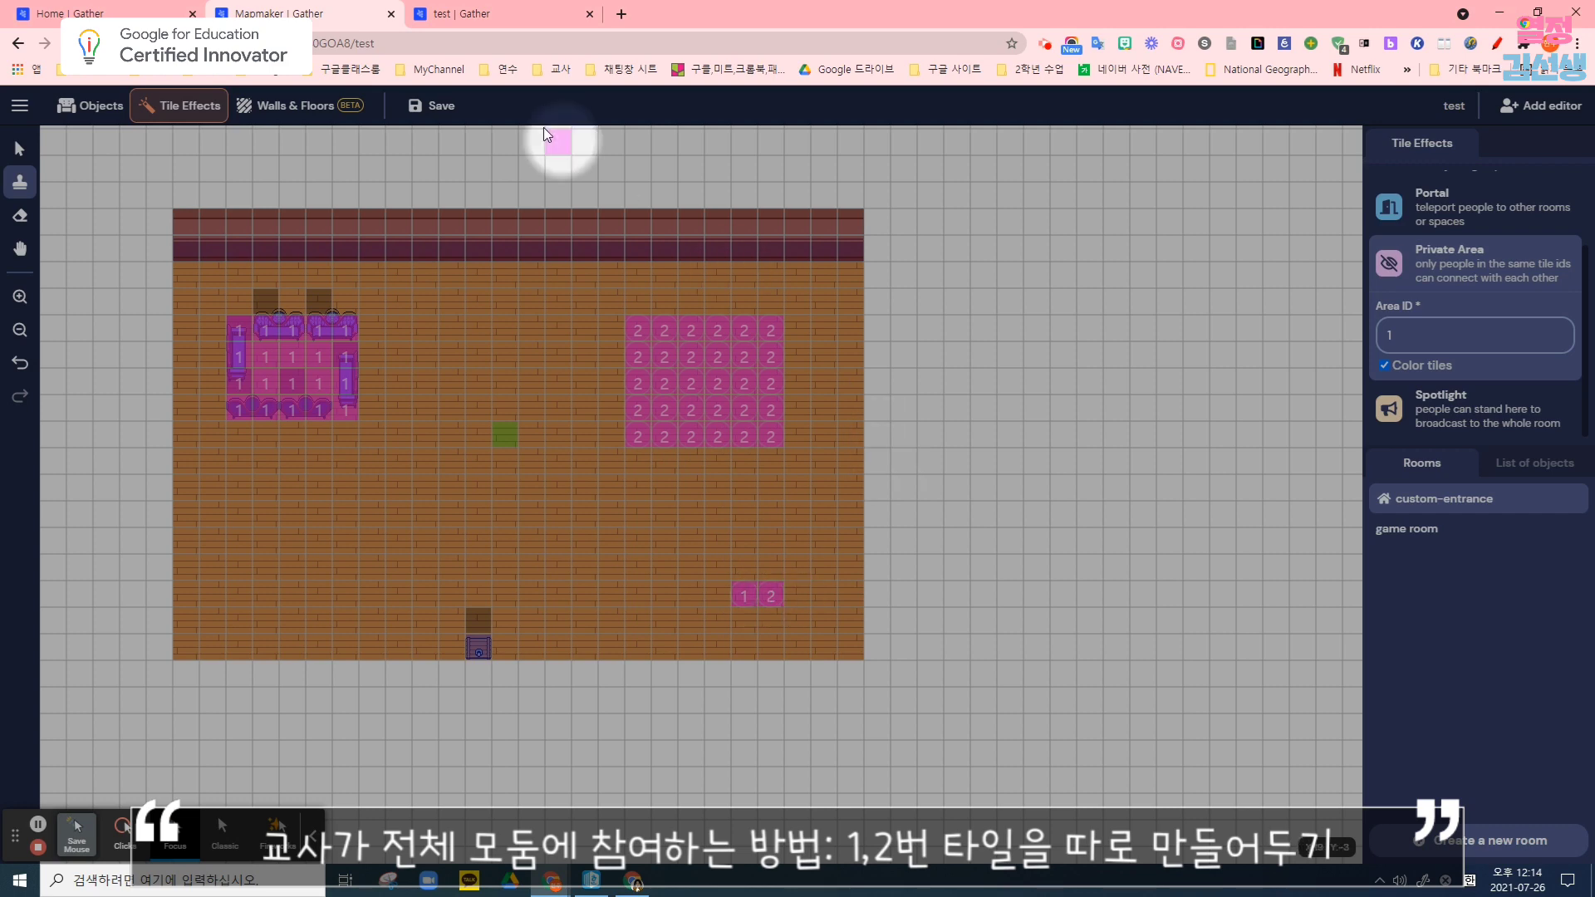
Save the custom-entrance map and switch to the running test space
{"action": "left_click", "coordinate": [439, 105]}
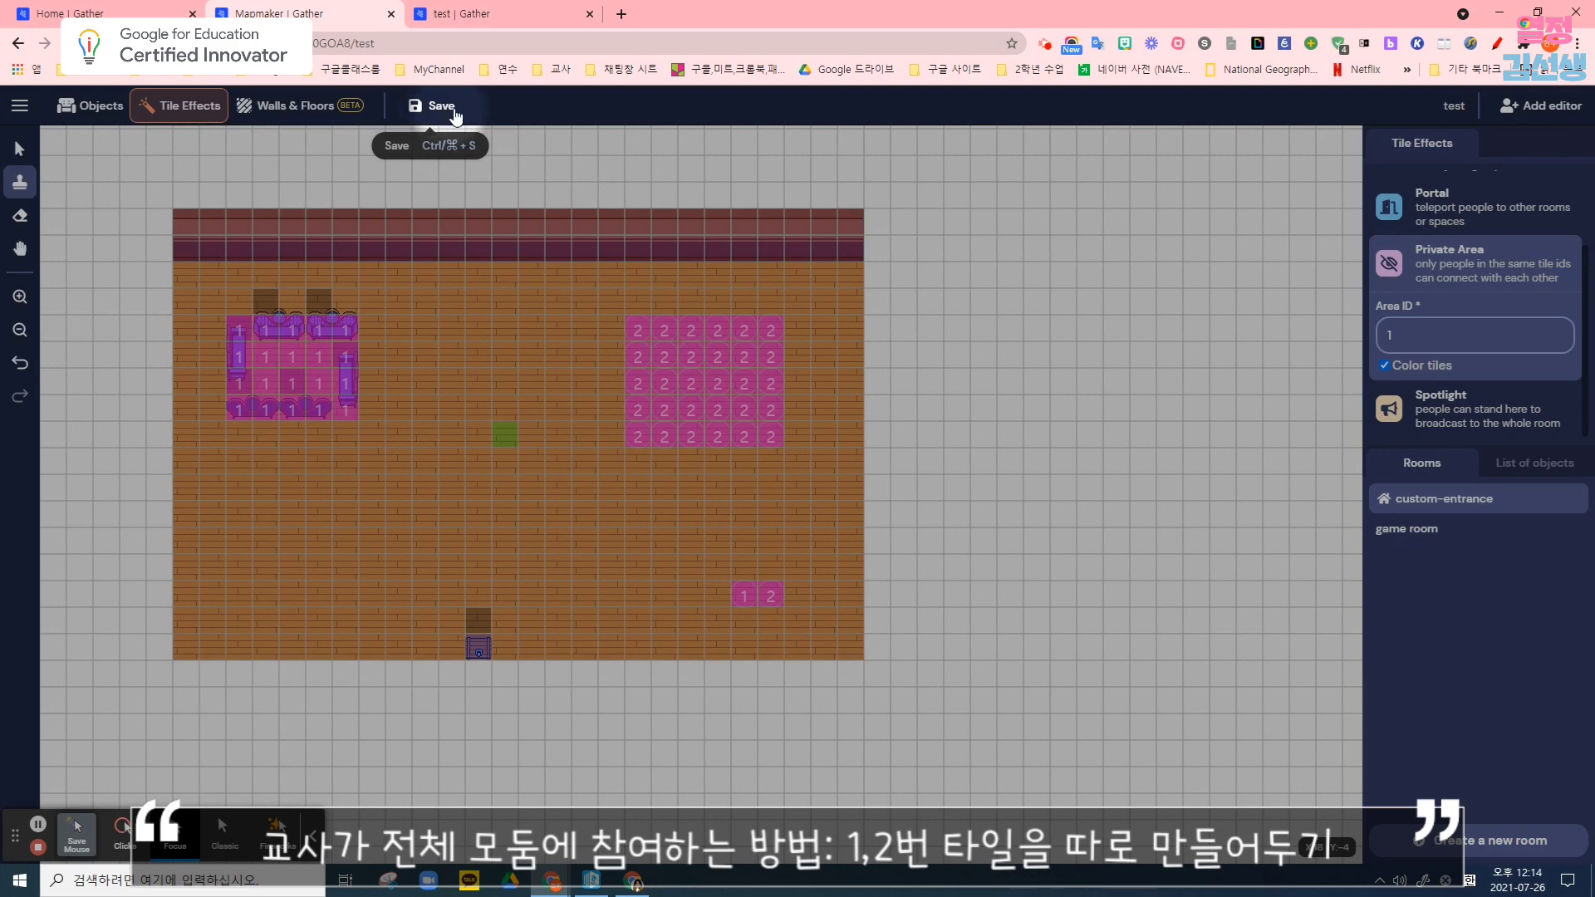
{"action": "left_click", "coordinate": [514, 12]}
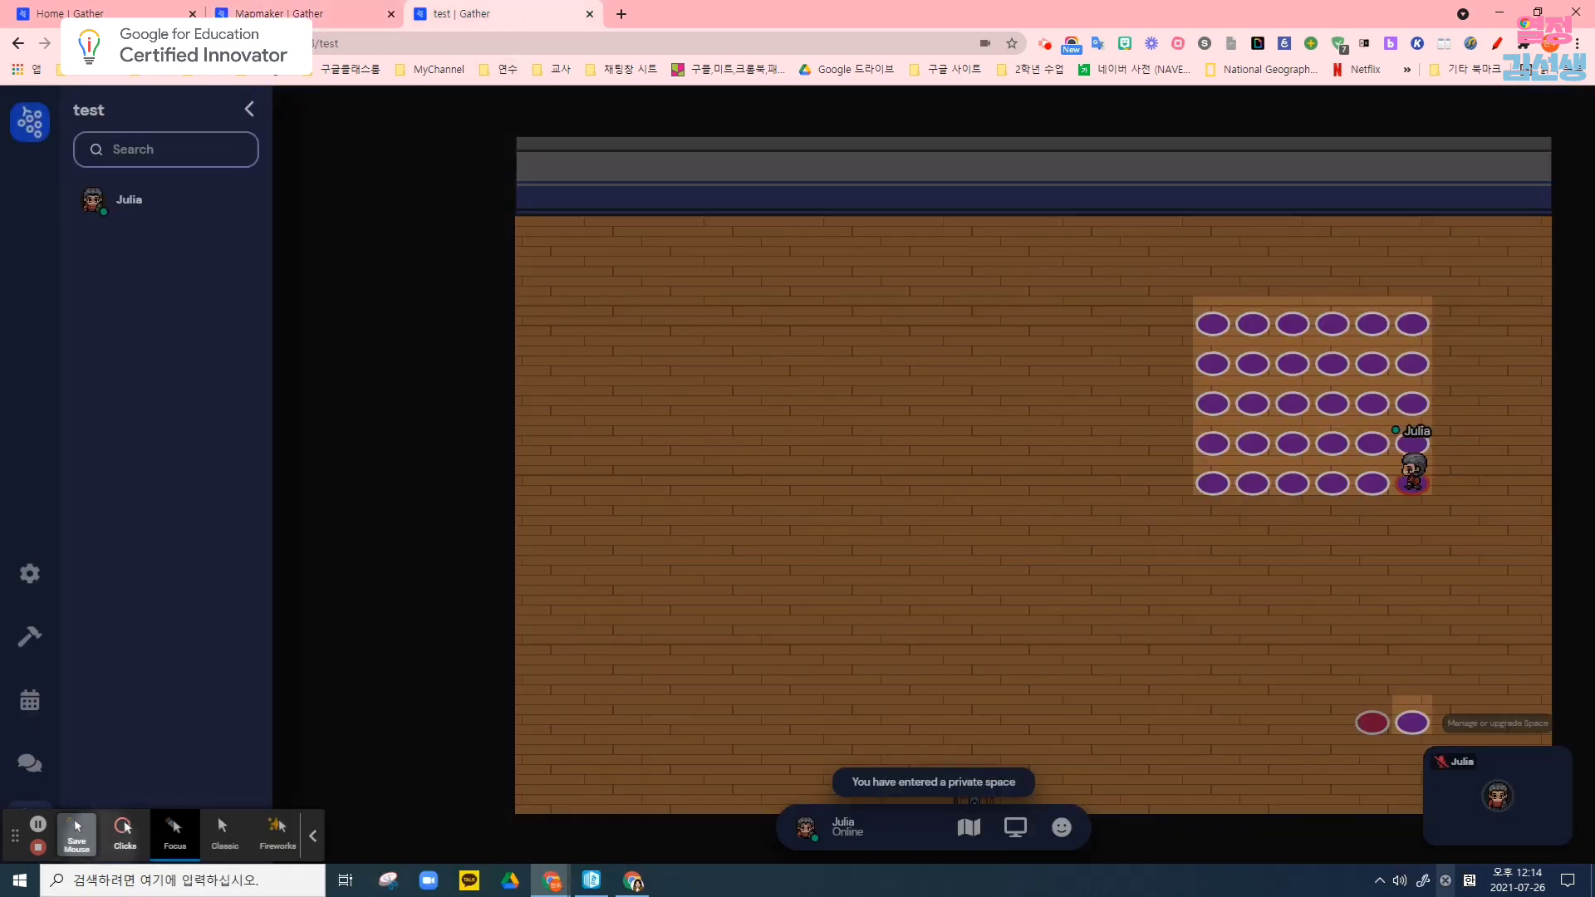
Walk the avatar out of the area ID 2 block and across the room onto the couch private area's right-hand sofa
{"action": "key", "text": "Down"}
{"action": "key", "text": "Down"}
{"action": "key", "text": "Left"}
{"action": "key", "text": "Left"}
{"action": "key", "text": "Left"}
{"action": "key", "text": "Left"}
{"action": "key", "text": "Left"}
{"action": "key", "text": "Left"}
{"action": "key", "text": "Left"}
{"action": "key", "text": "Left"}
{"action": "key", "text": "Left"}
{"action": "key", "text": "Left"}
{"action": "key", "text": "Left"}
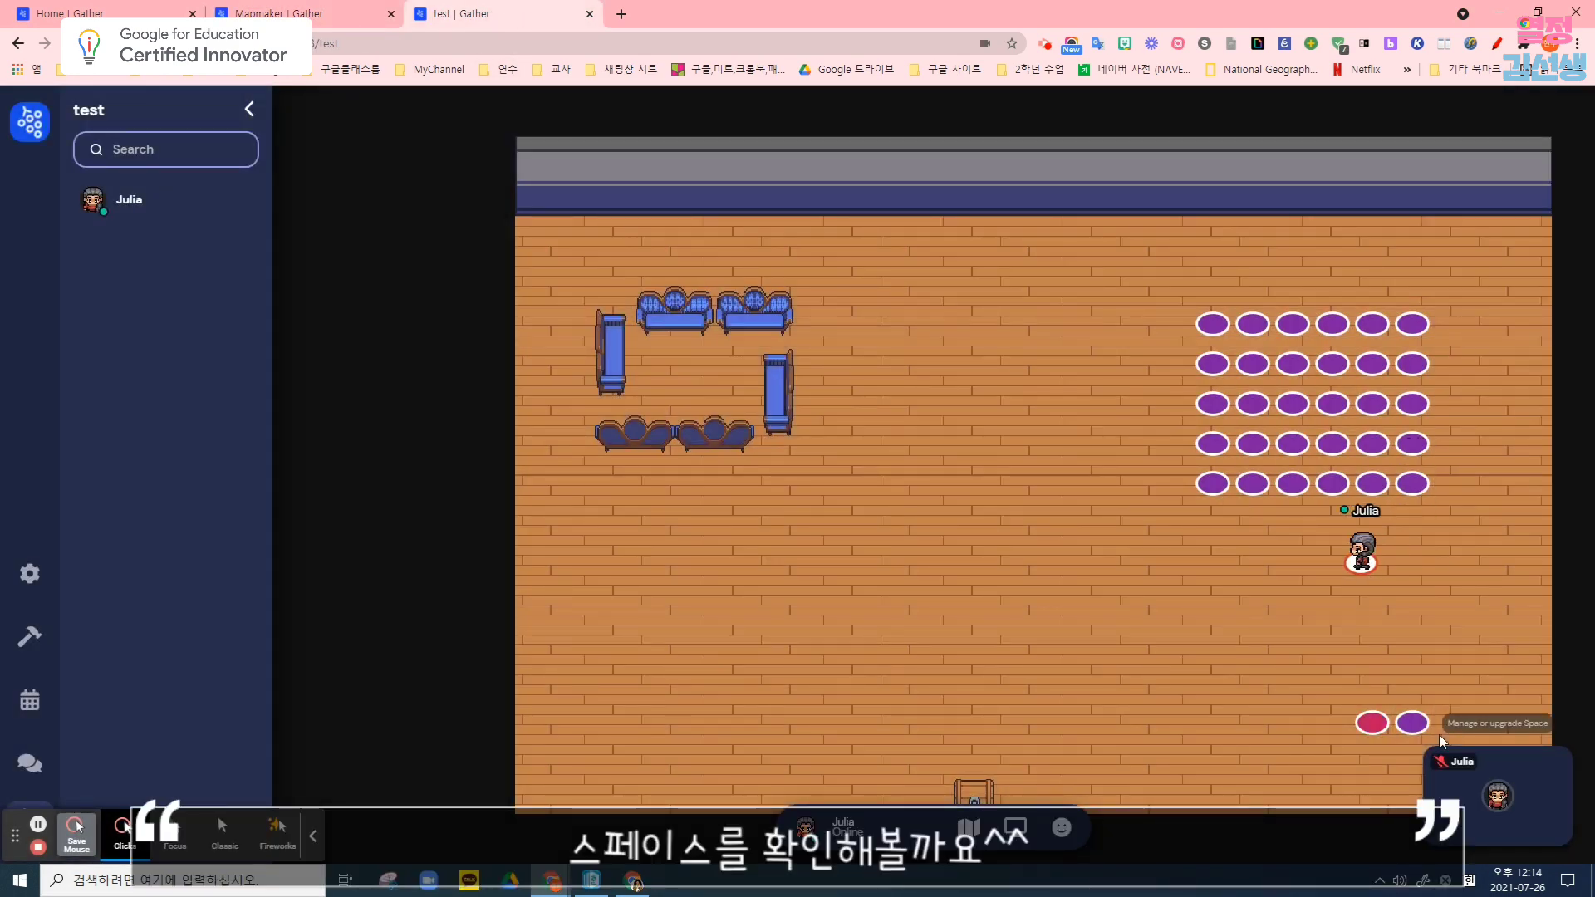
{"action": "key", "text": "Left"}
{"action": "key", "text": "Left"}
{"action": "key", "text": "Left"}
{"action": "key", "text": "Left"}
{"action": "key", "text": "Left"}
{"action": "key", "text": "Left"}
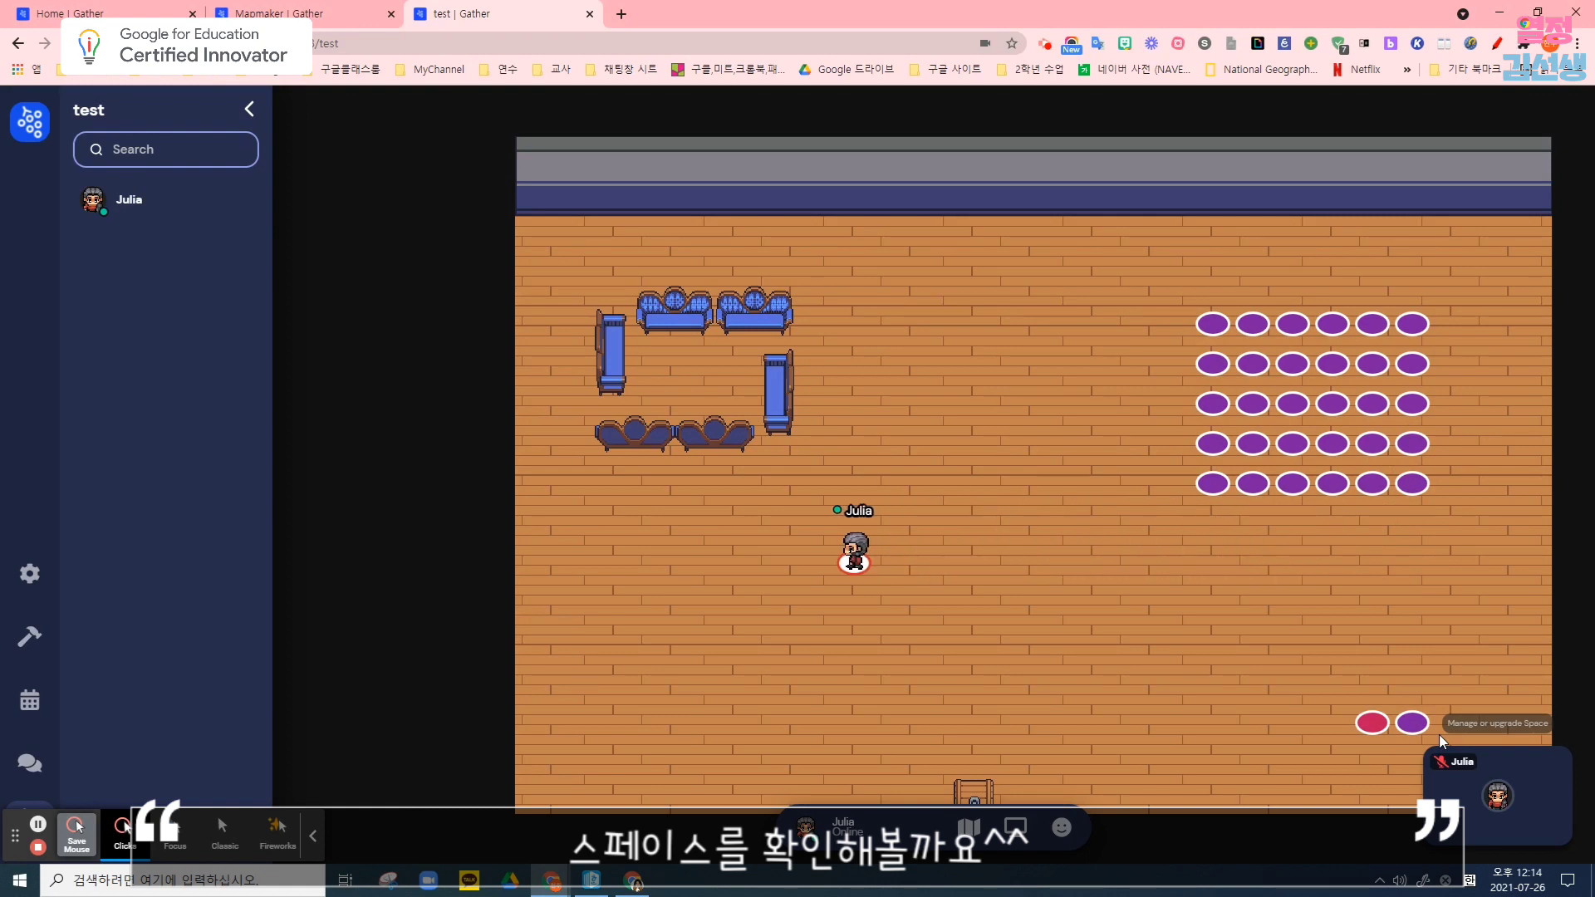
{"action": "key", "text": "Left"}
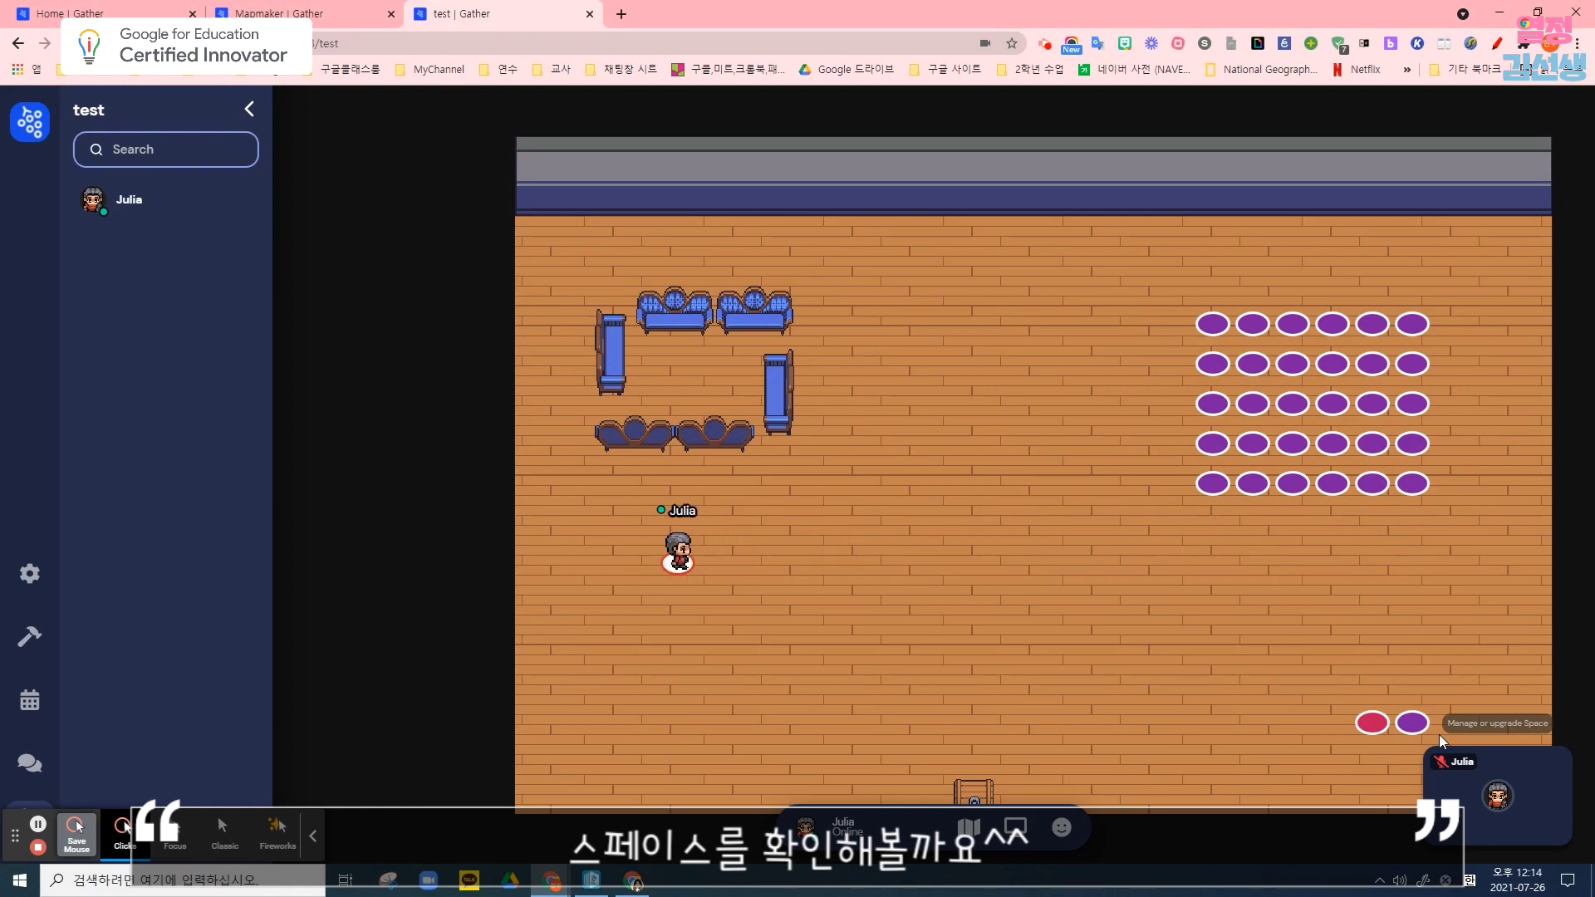
{"action": "key", "text": "Right"}
{"action": "key", "text": "Right"}
{"action": "key", "text": "Right"}
{"action": "key", "text": "Up"}
{"action": "key", "text": "Up"}
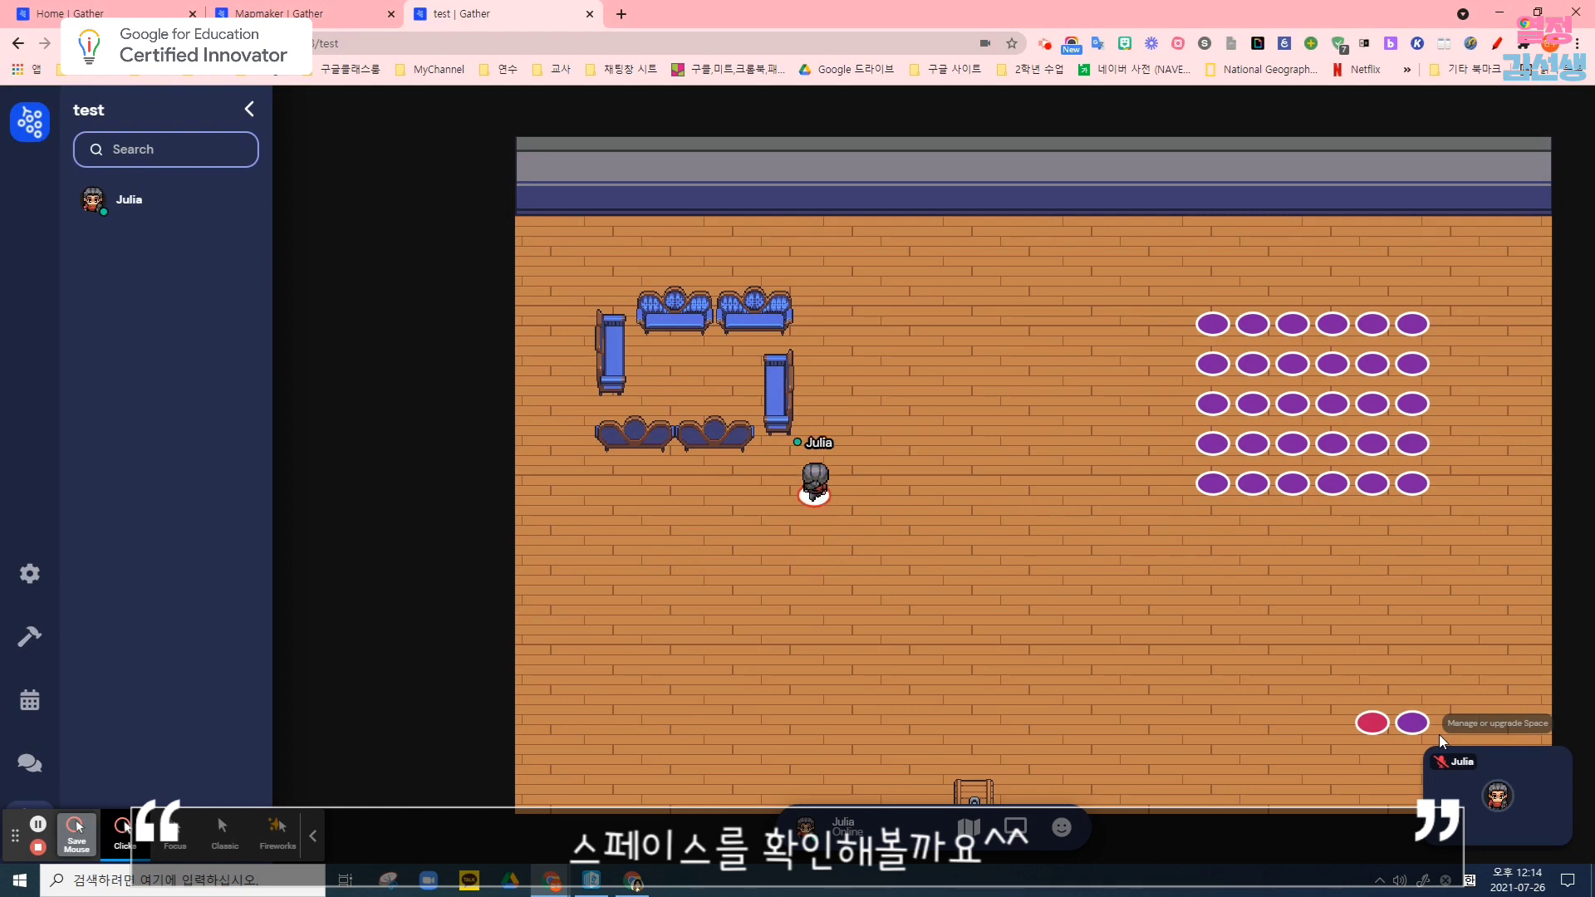
{"action": "key", "text": "Up"}
{"action": "key", "text": "Up"}
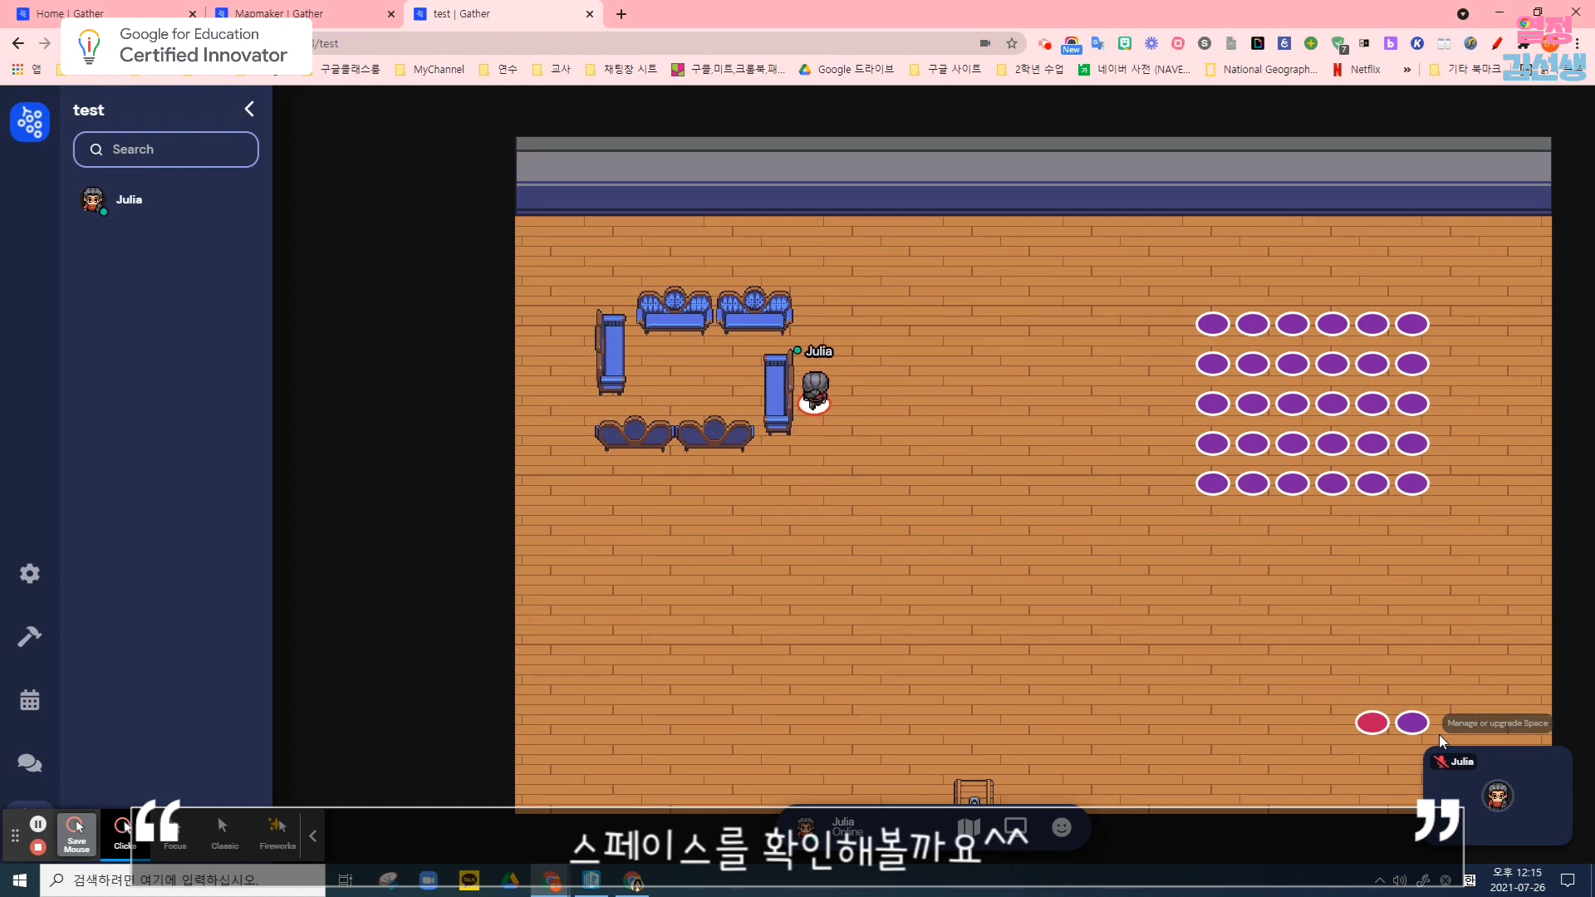
{"action": "key", "text": "Left"}
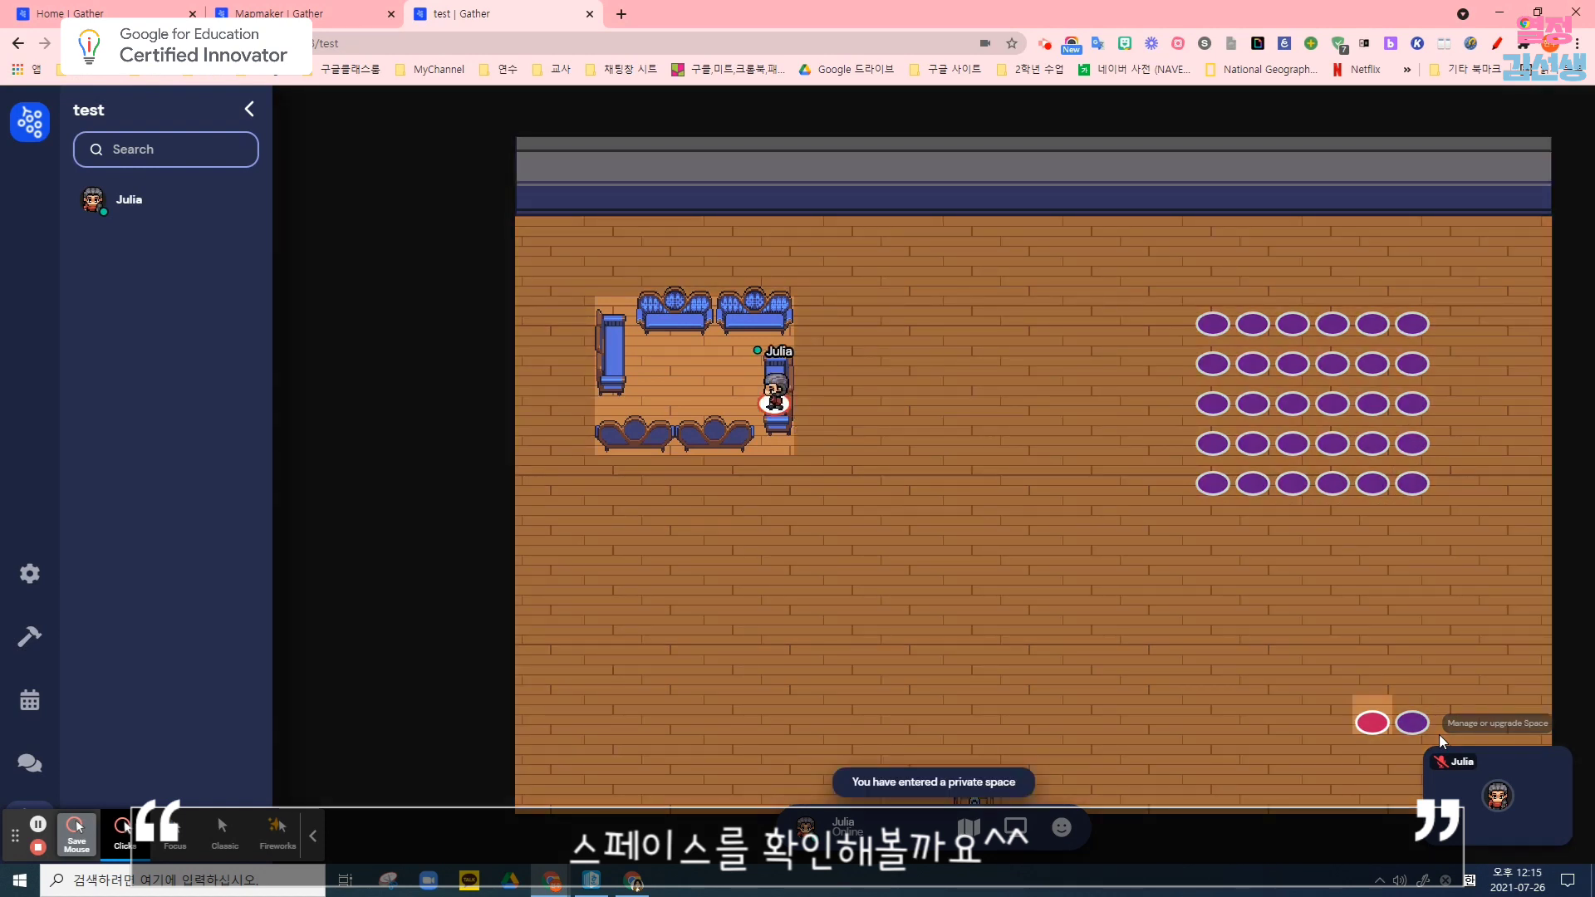
{"action": "left_click", "coordinate": [175, 831]}
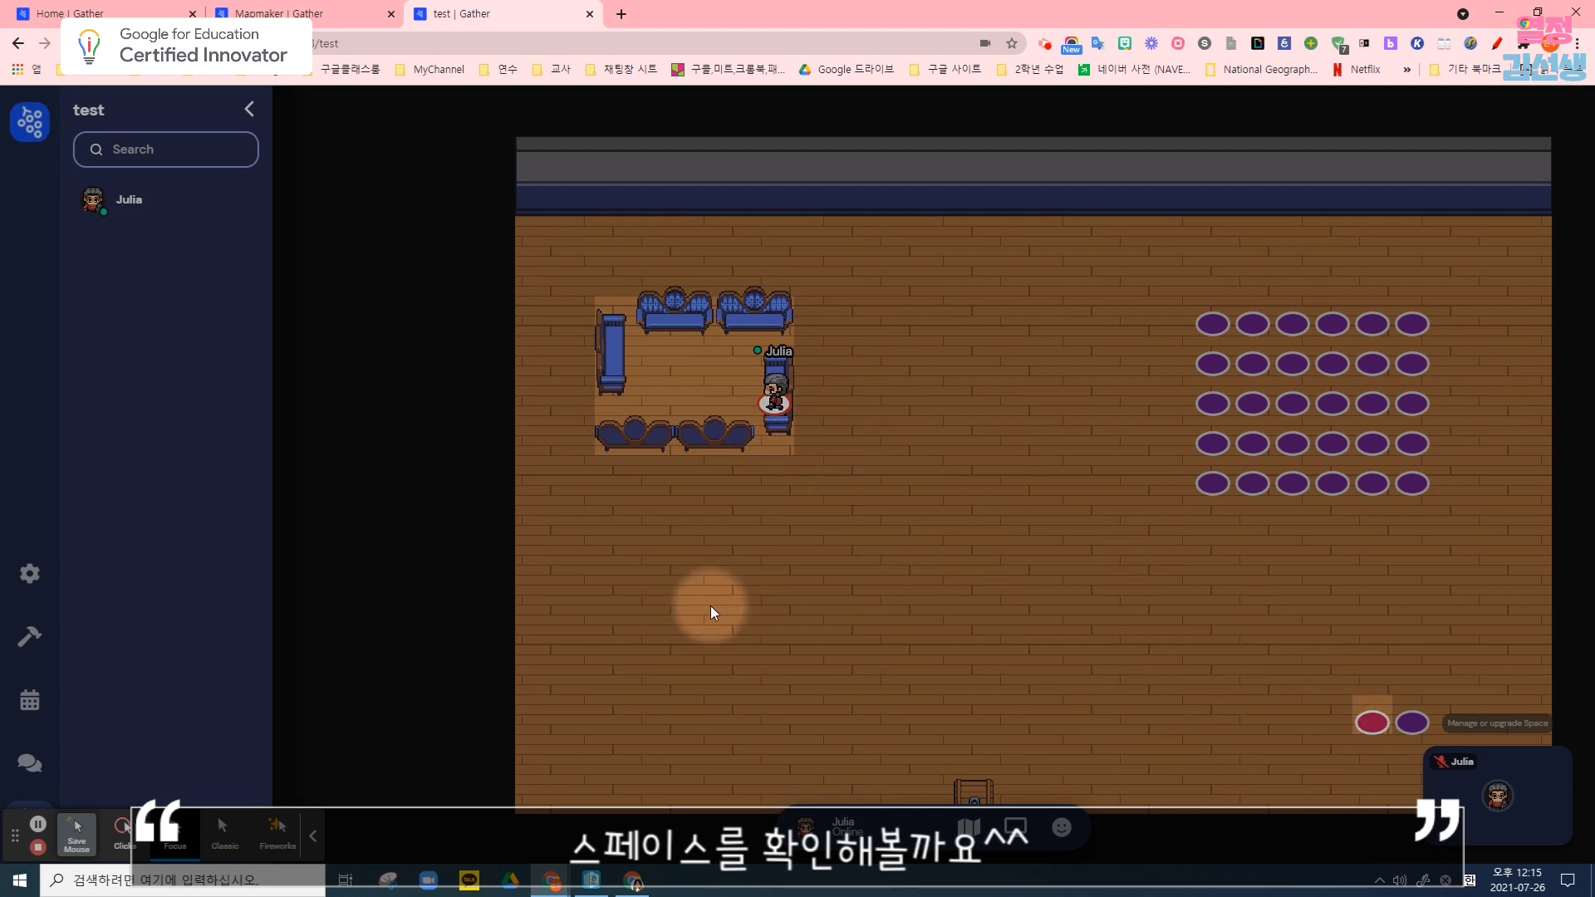
Walk the avatar out of the couch area and over to the area ID 2 block to test entering it
{"action": "left_click", "coordinate": [123, 832]}
{"action": "key", "text": "Up"}
{"action": "key", "text": "Right"}
{"action": "key", "text": "Right"}
{"action": "key", "text": "Right"}
{"action": "key", "text": "Right"}
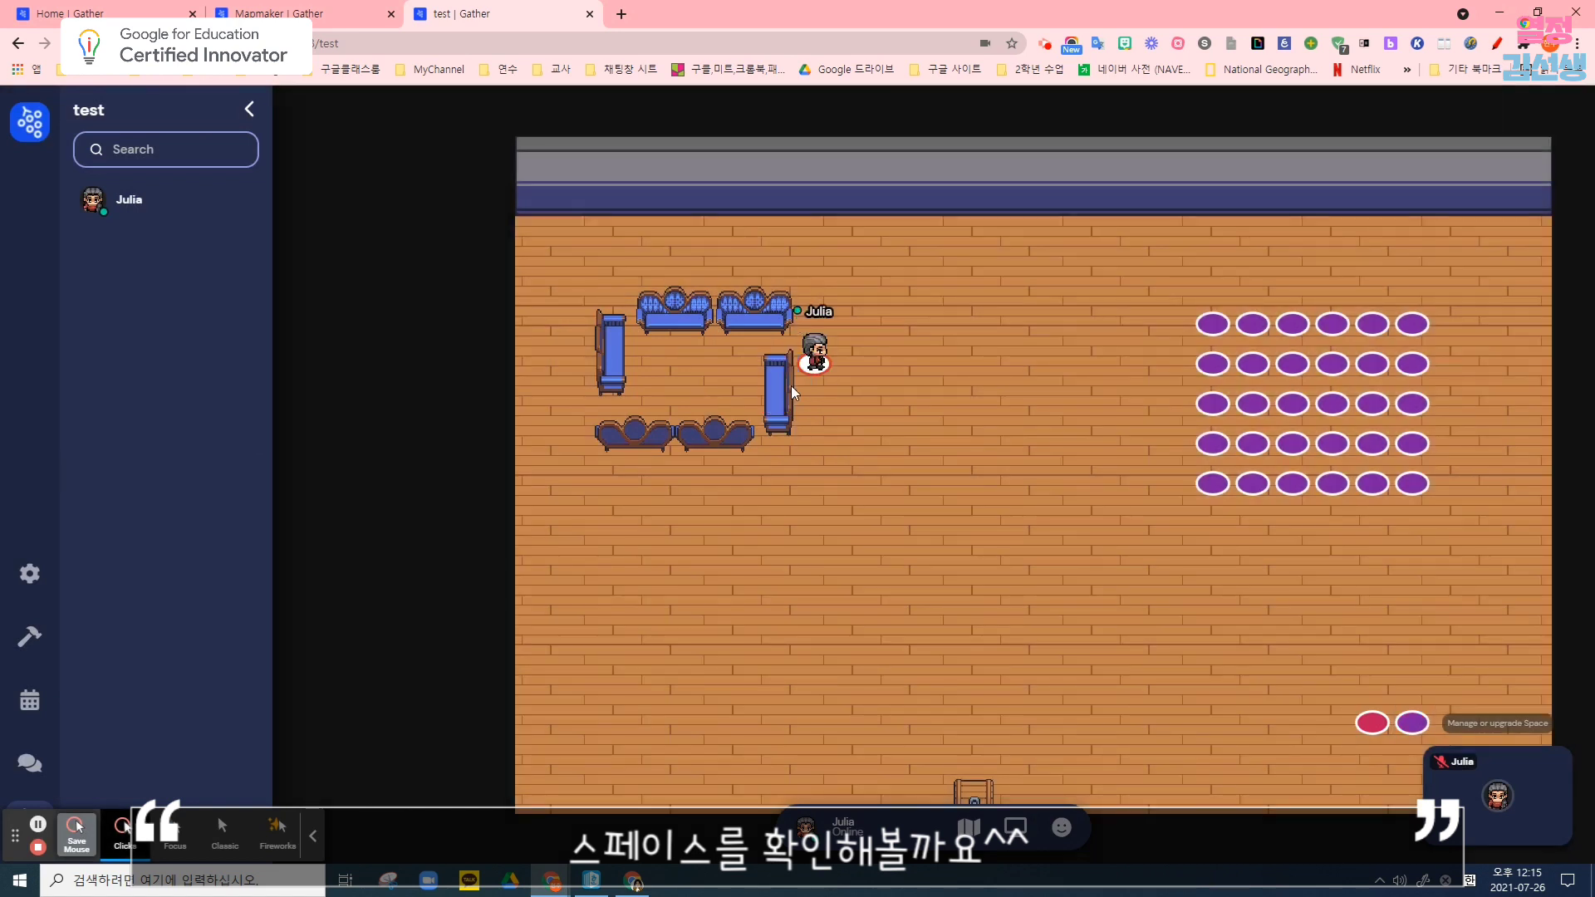
{"action": "key", "text": "Right"}
{"action": "key", "text": "Right"}
{"action": "key", "text": "Right"}
{"action": "key", "text": "Right"}
{"action": "key", "text": "Right"}
{"action": "key", "text": "Right"}
{"action": "key", "text": "Right"}
{"action": "key", "text": "Right"}
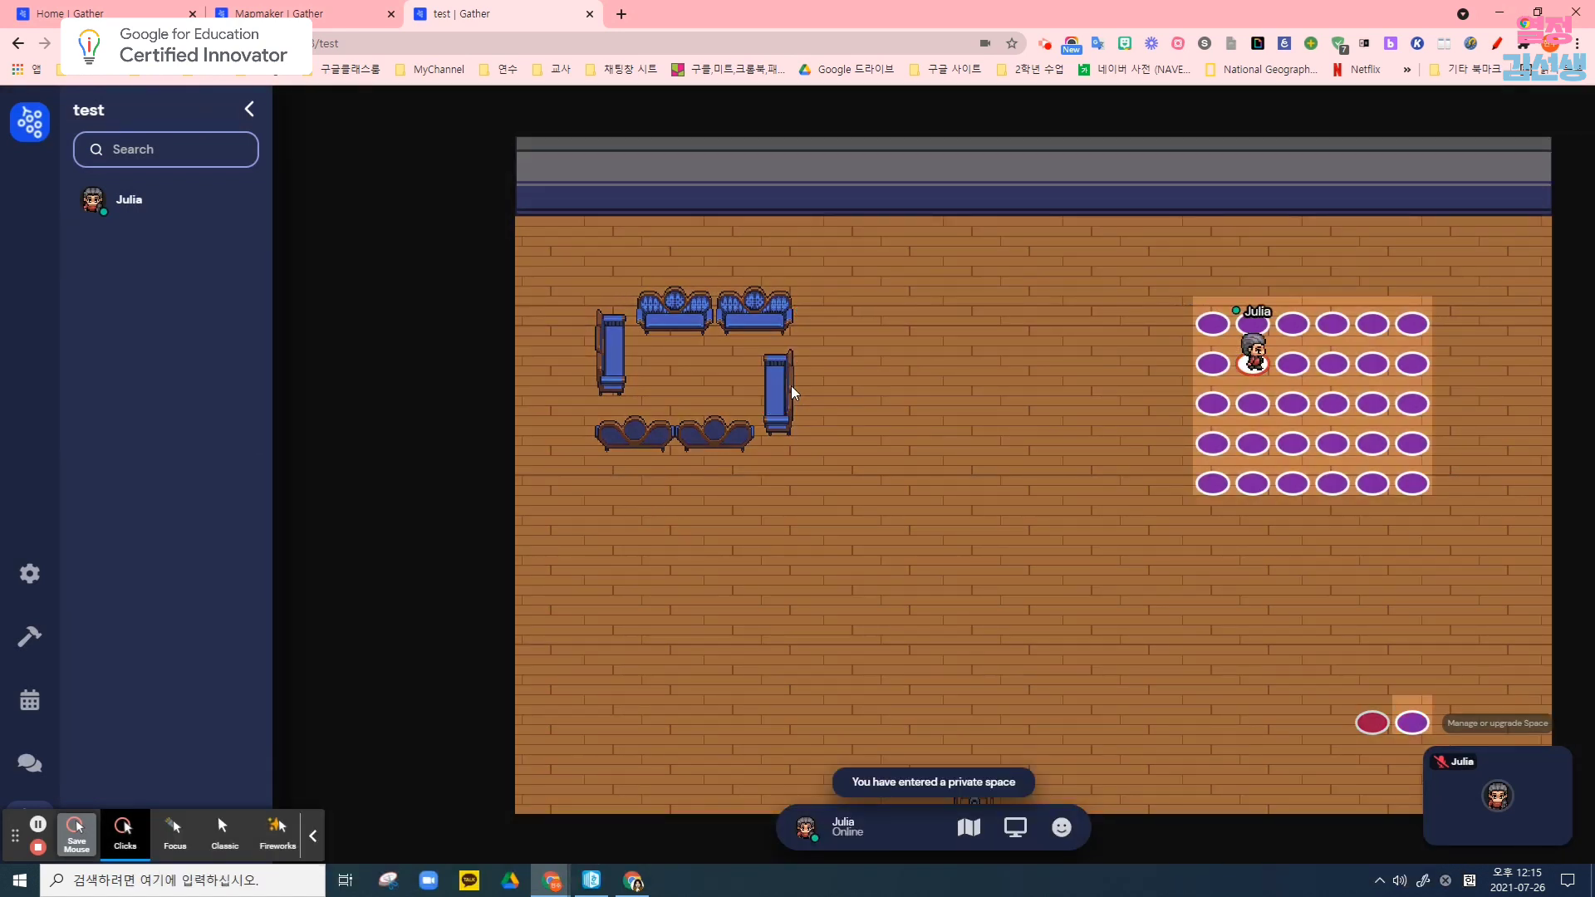
Walk the avatar back from the area ID 2 block into the middle of the couch private area
{"action": "key", "text": "Left"}
{"action": "key", "text": "Left"}
{"action": "key", "text": "Left"}
{"action": "key", "text": "Left"}
{"action": "key", "text": "Left"}
{"action": "key", "text": "Left"}
{"action": "key", "text": "Left"}
{"action": "key", "text": "Left"}
{"action": "key", "text": "Left"}
{"action": "key", "text": "Left"}
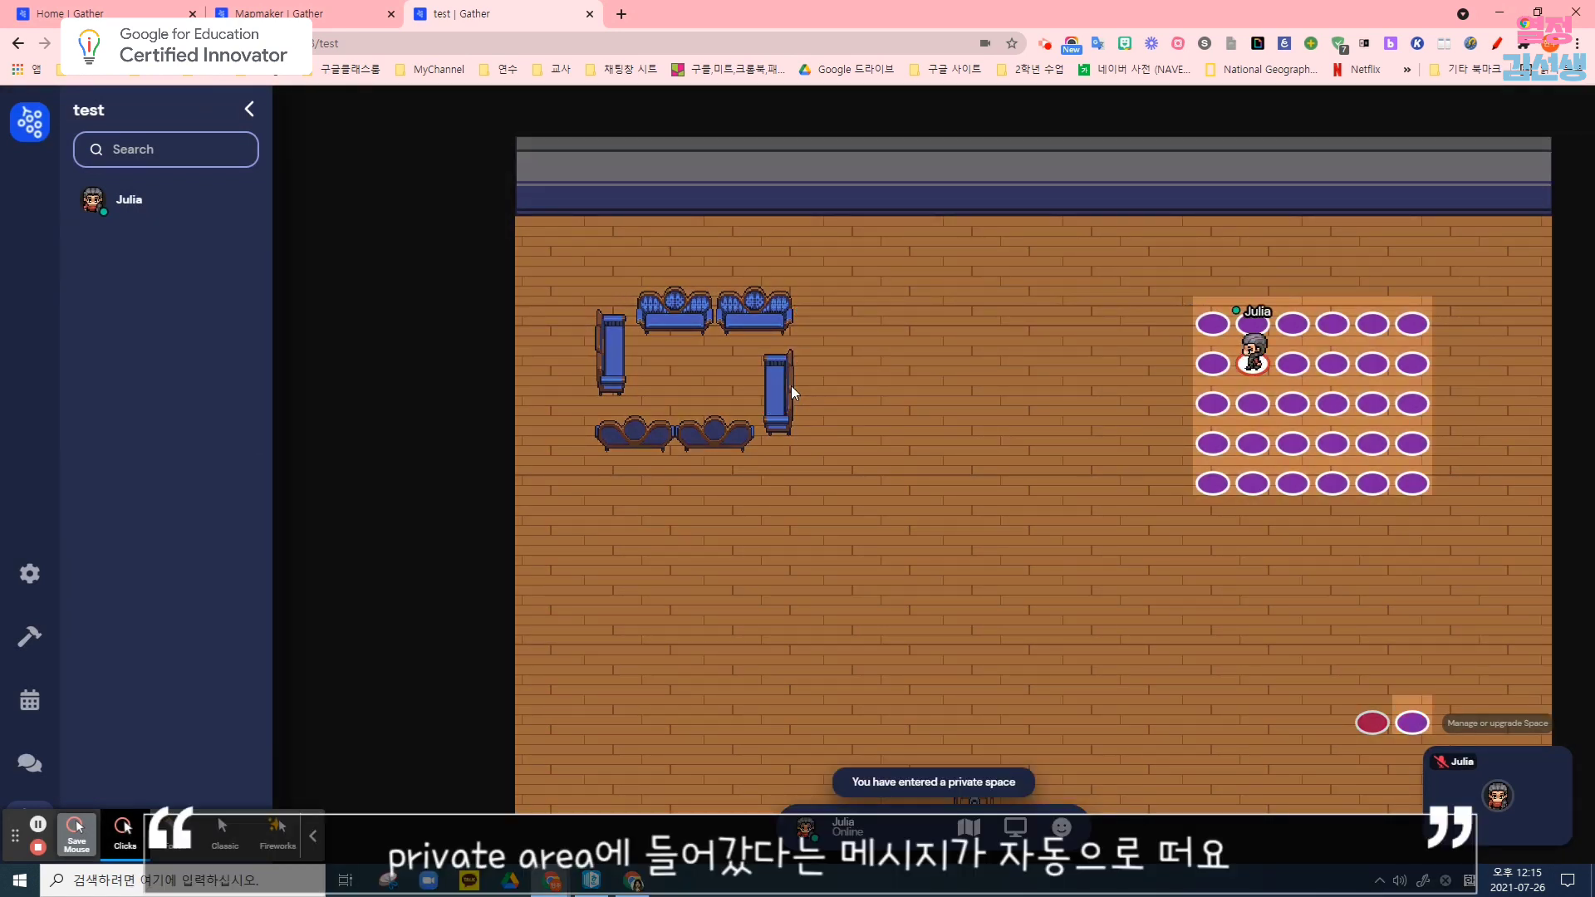
{"action": "key", "text": "Left"}
{"action": "key", "text": "Left"}
{"action": "key", "text": "Left"}
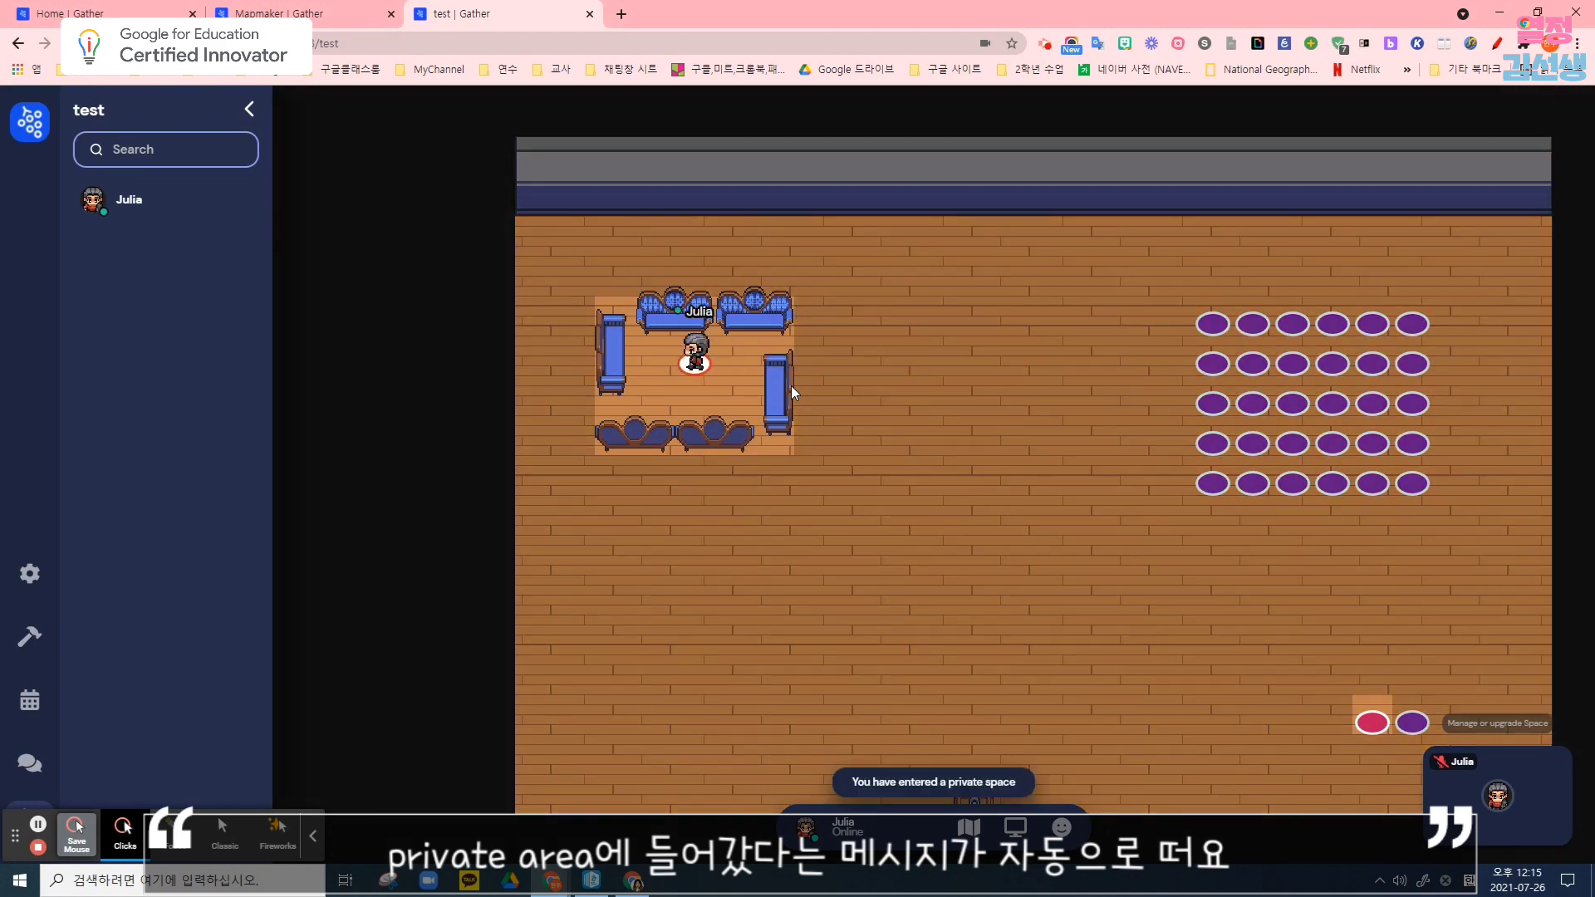
Walk the avatar from between the couches straight across the room into the area ID 2 block again
{"action": "key", "text": "Right"}
{"action": "key", "text": "Right"}
{"action": "key", "text": "Right"}
{"action": "key", "text": "Right"}
{"action": "key", "text": "Right"}
{"action": "key", "text": "Right"}
{"action": "key", "text": "Right"}
{"action": "key", "text": "Right"}
{"action": "key", "text": "Right"}
{"action": "key", "text": "Right"}
{"action": "key", "text": "Right"}
{"action": "key", "text": "Right"}
{"action": "key", "text": "Right"}
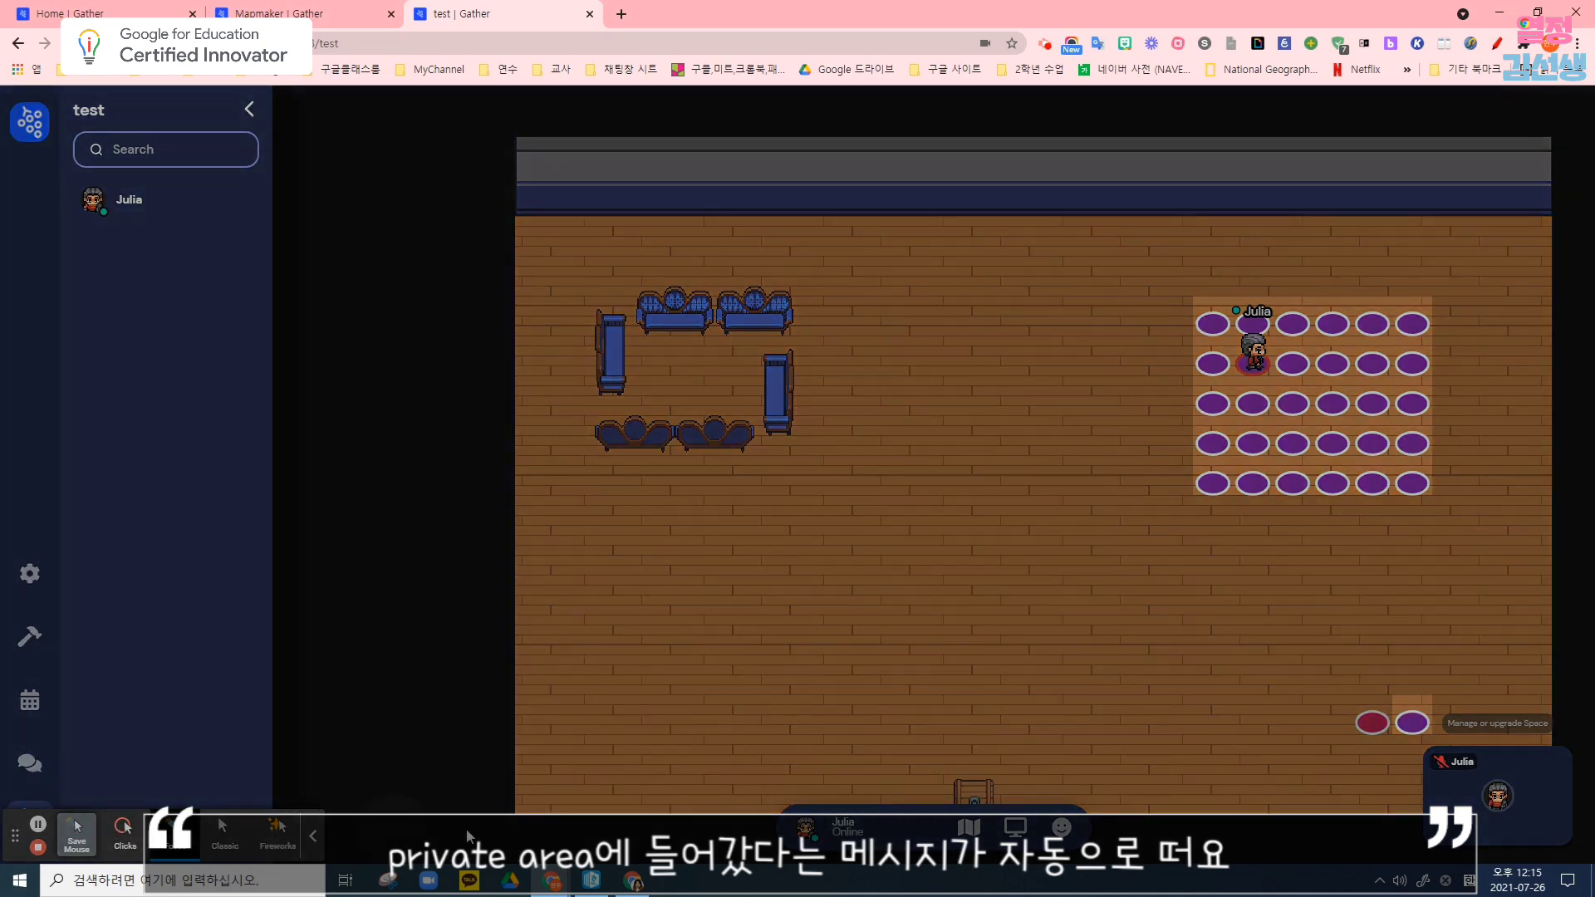
Move the avatar in and out of the area ID 2 block's edge, and return it to the couch private area
{"action": "key", "text": "Left"}
{"action": "key", "text": "Left"}
{"action": "key", "text": "Left"}
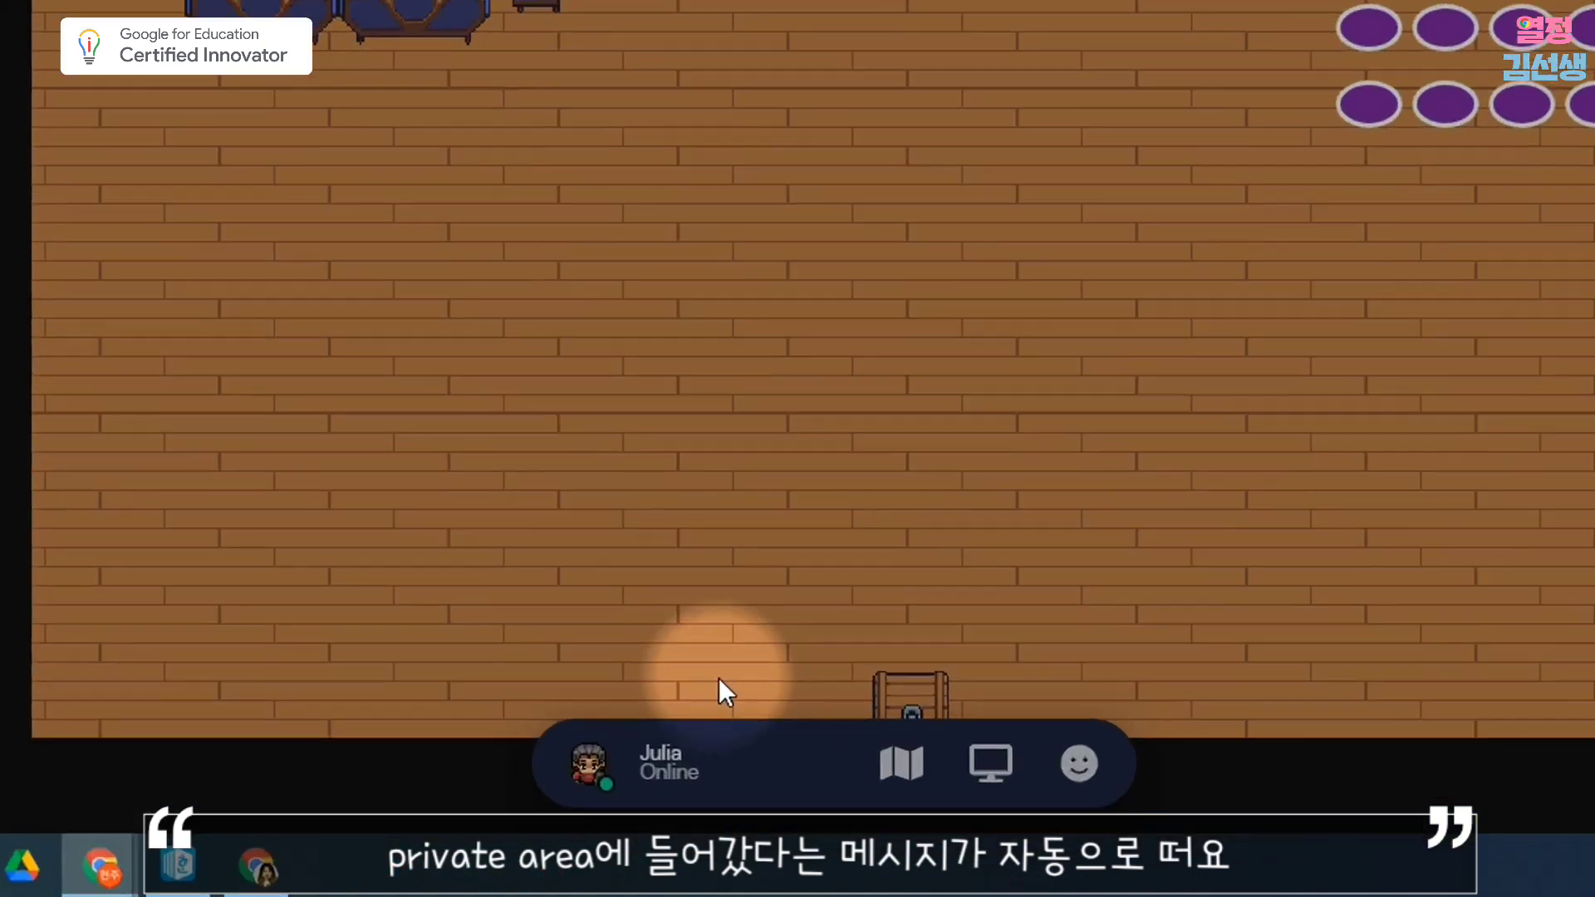
{"action": "key", "text": "Right"}
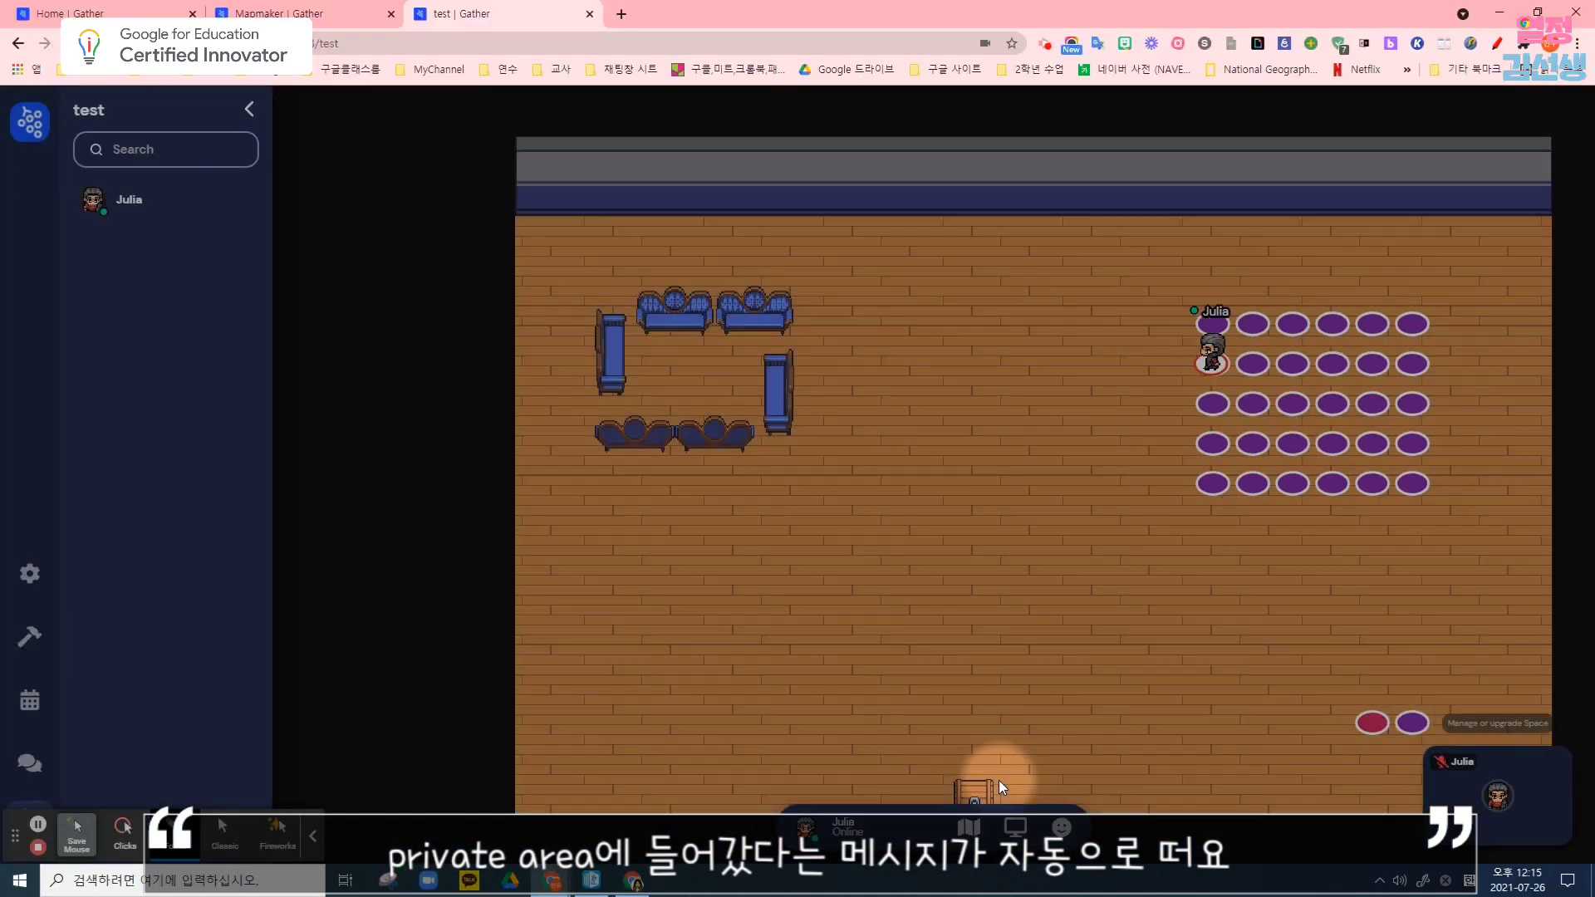
{"action": "key", "text": "Left"}
{"action": "key", "text": "Left"}
{"action": "key", "text": "Left"}
{"action": "key", "text": "Left"}
{"action": "key", "text": "Left"}
{"action": "key", "text": "Left"}
{"action": "key", "text": "Left"}
{"action": "key", "text": "Left"}
{"action": "key", "text": "Left"}
{"action": "key", "text": "Left"}
{"action": "key", "text": "Left"}
{"action": "key", "text": "Left"}
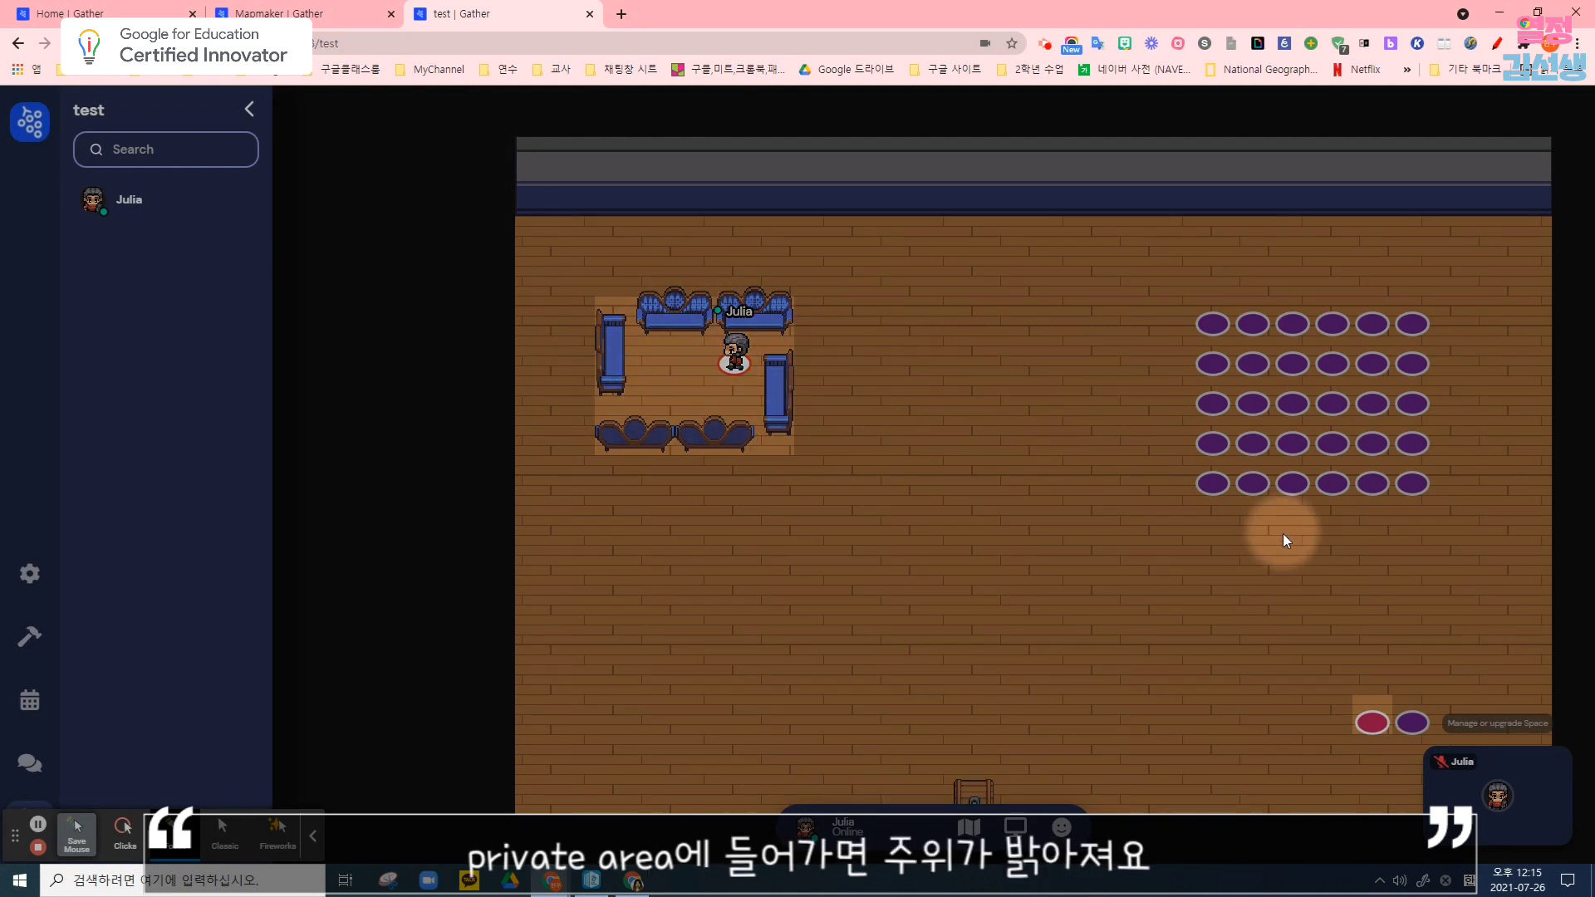
Walk the avatar from the couch area through the open floor into the area ID 2 block to compare both zones
{"action": "key", "text": "Right"}
{"action": "key", "text": "Right"}
{"action": "key", "text": "Right"}
{"action": "key", "text": "Right"}
{"action": "key", "text": "Right"}
{"action": "key", "text": "Right"}
{"action": "key", "text": "Right"}
{"action": "key", "text": "Right"}
{"action": "key", "text": "Right"}
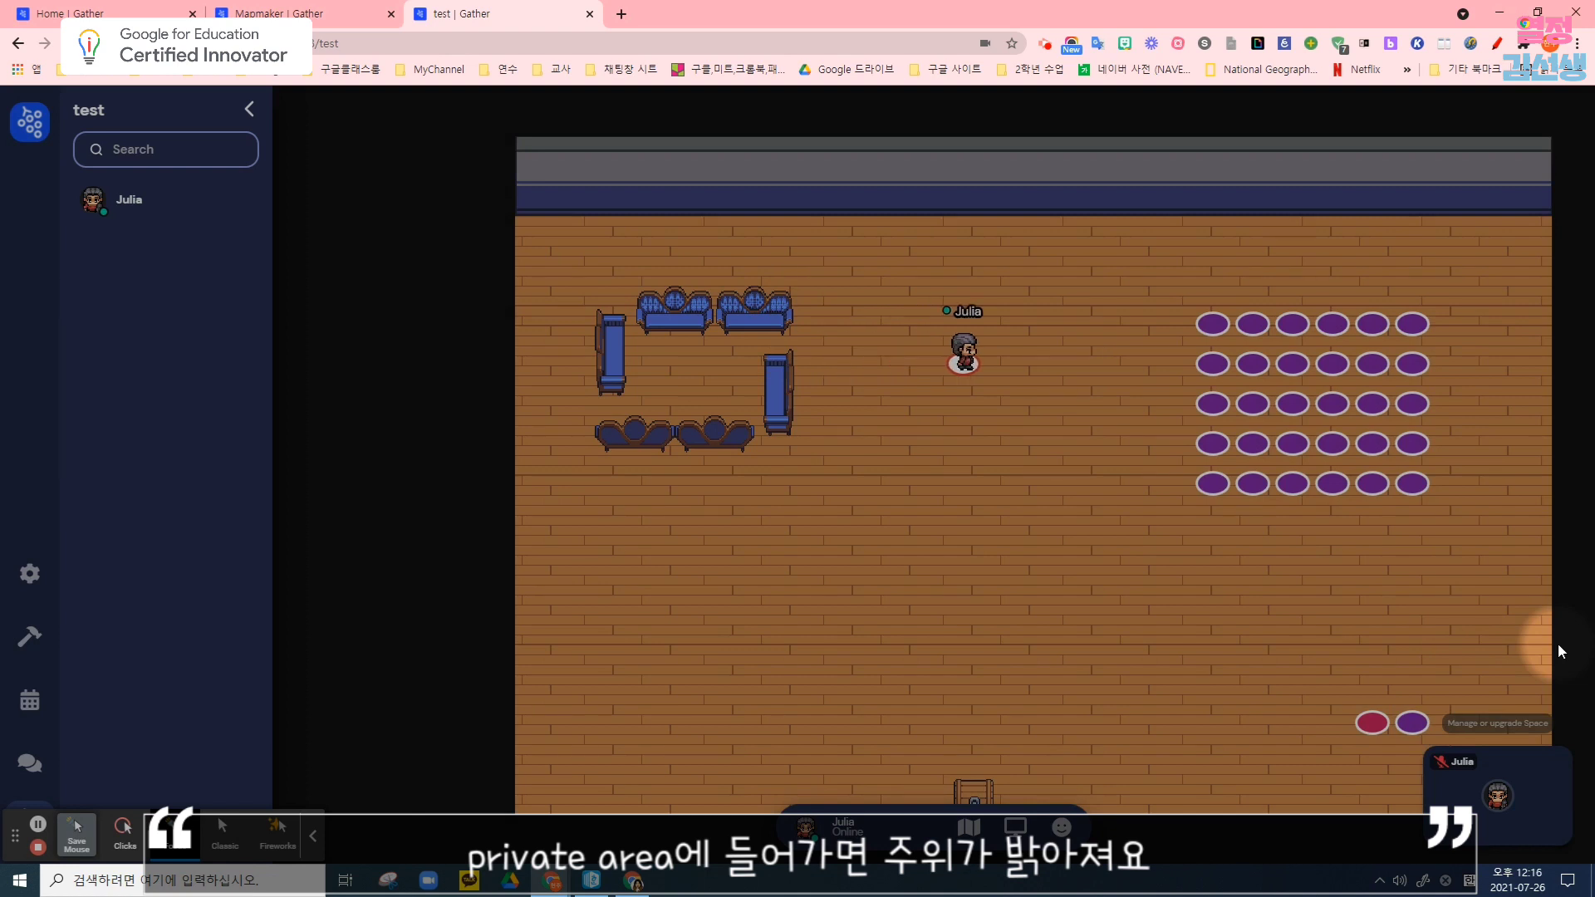
{"action": "key", "text": "Right"}
{"action": "key", "text": "Right"}
{"action": "key", "text": "Right"}
{"action": "key", "text": "Right"}
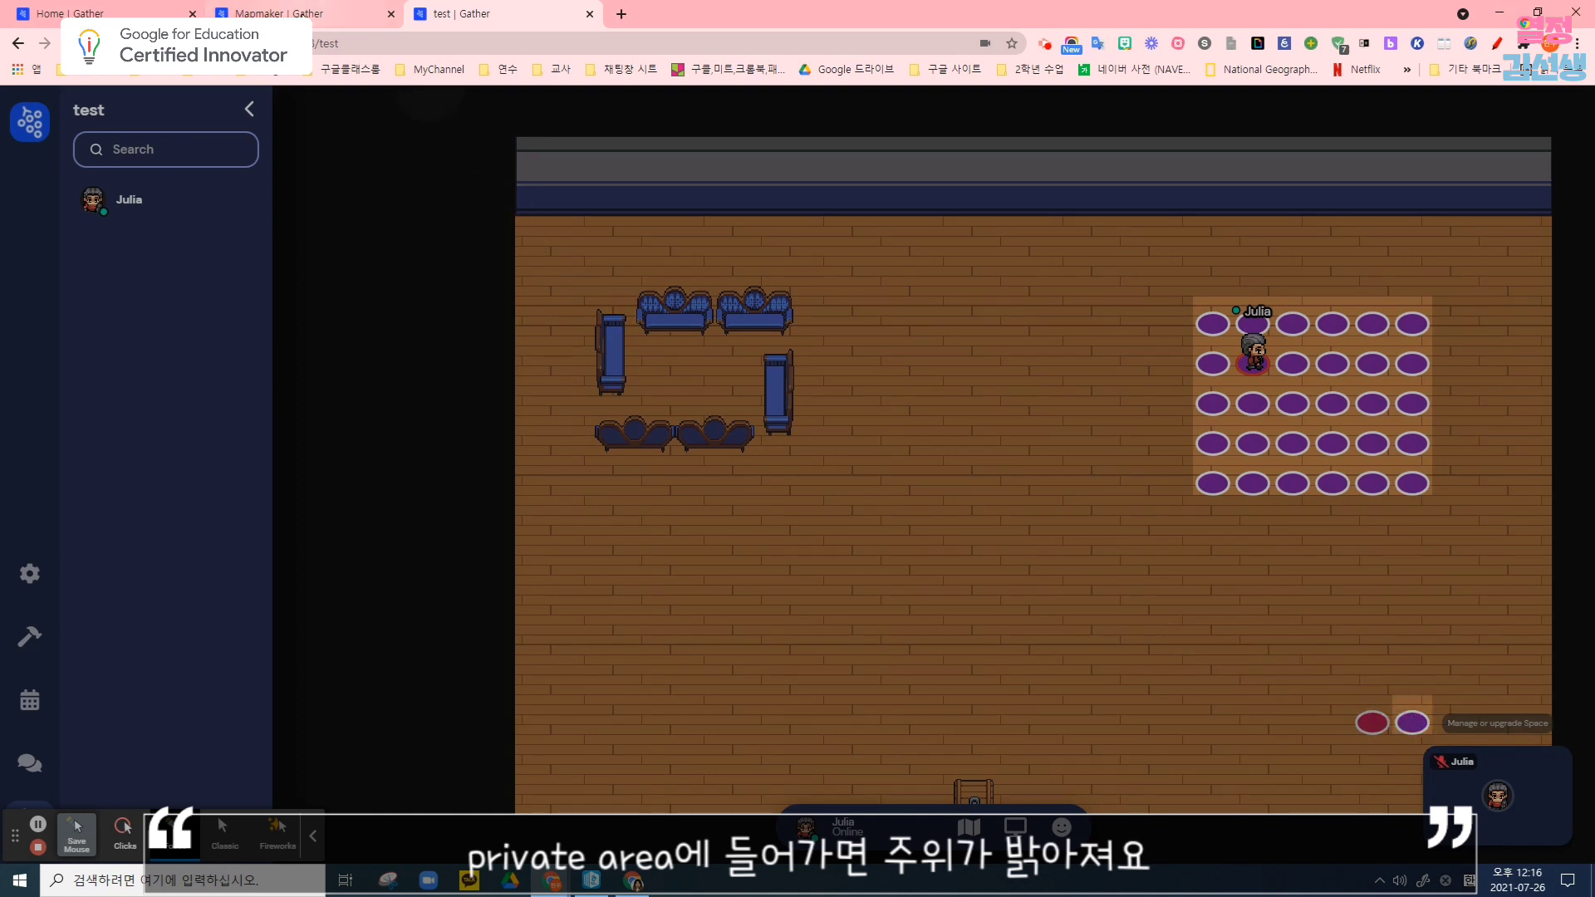
Return to Mapmaker and select the Spotlight tile effect
{"action": "left_click", "coordinate": [274, 13]}
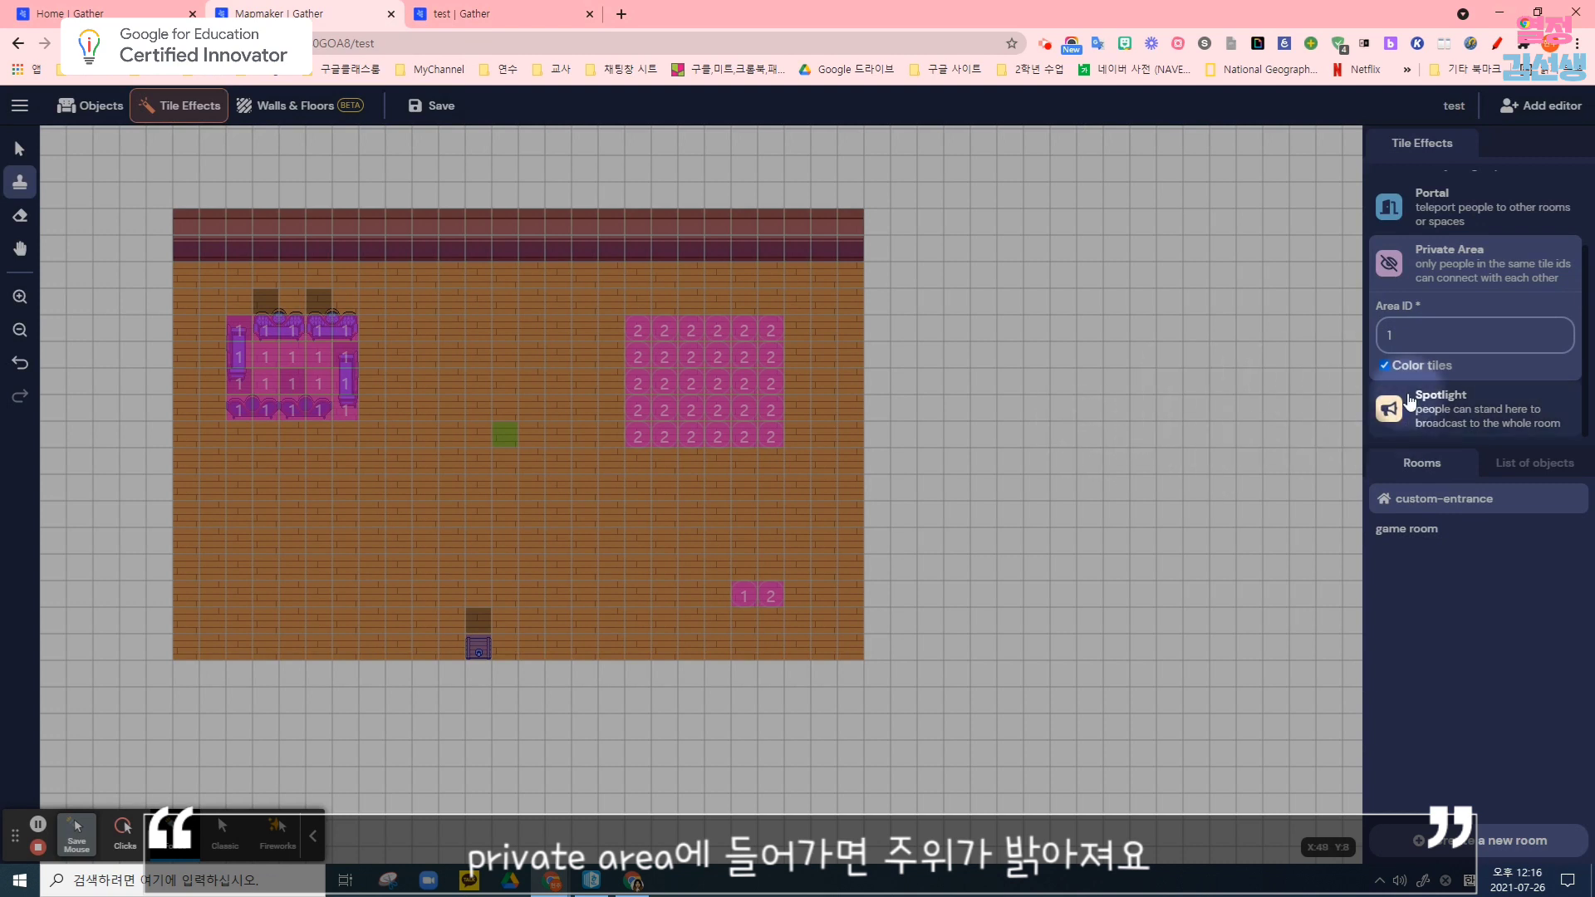
{"action": "scroll", "coordinate": [1410, 401], "scroll_direction": "up", "scroll_amount": 1}
{"action": "scroll", "coordinate": [1412, 395], "scroll_direction": "down", "scroll_amount": 1}
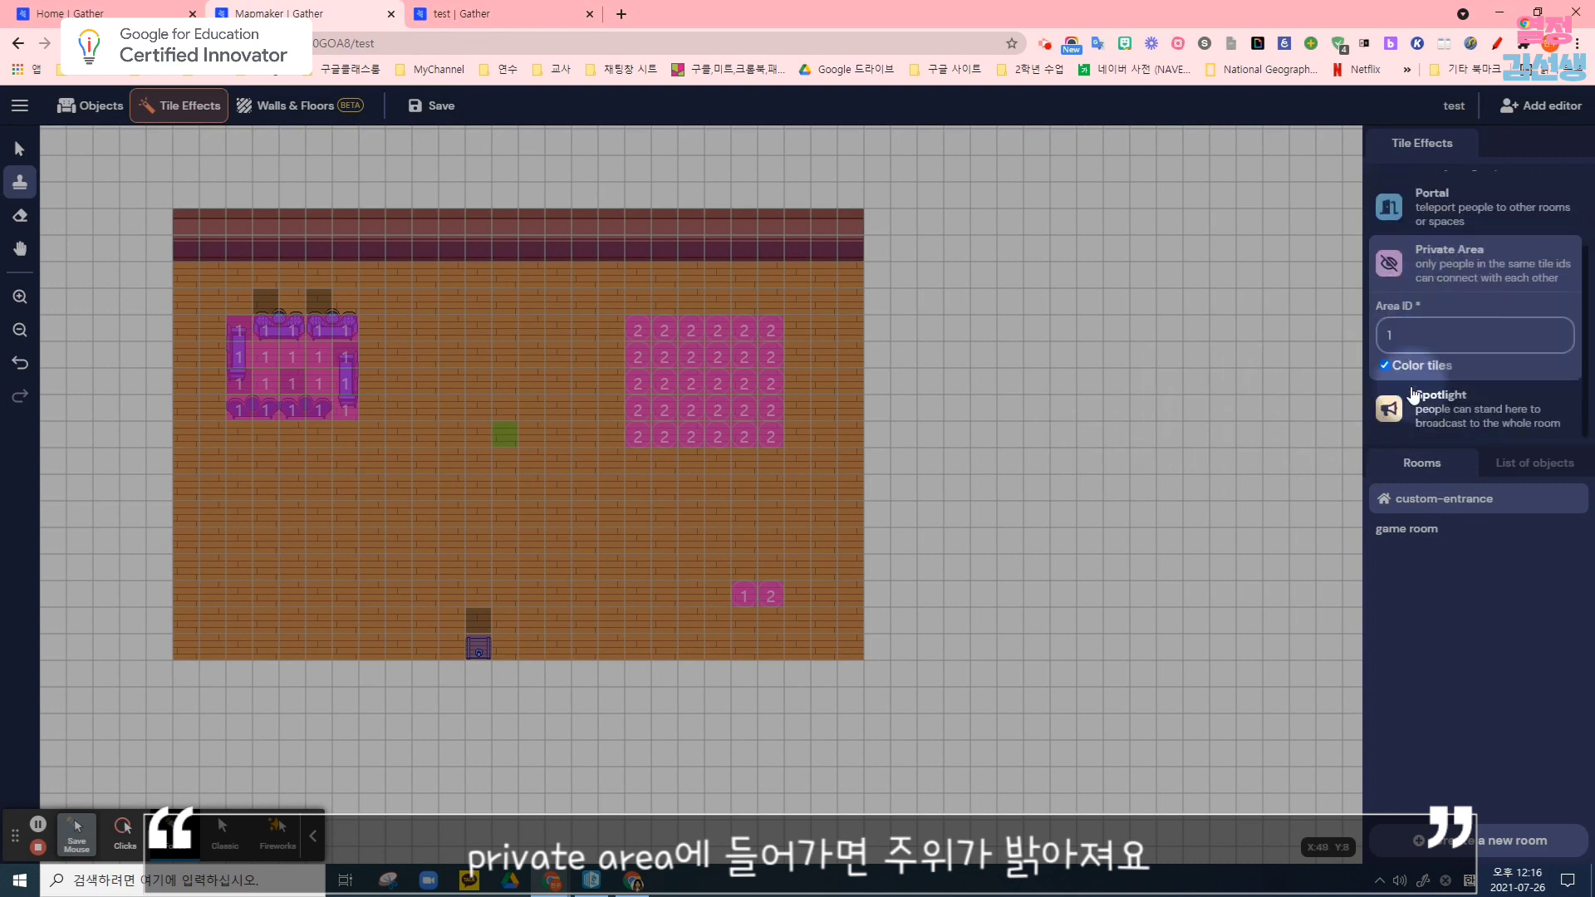
{"action": "left_click", "coordinate": [1464, 416]}
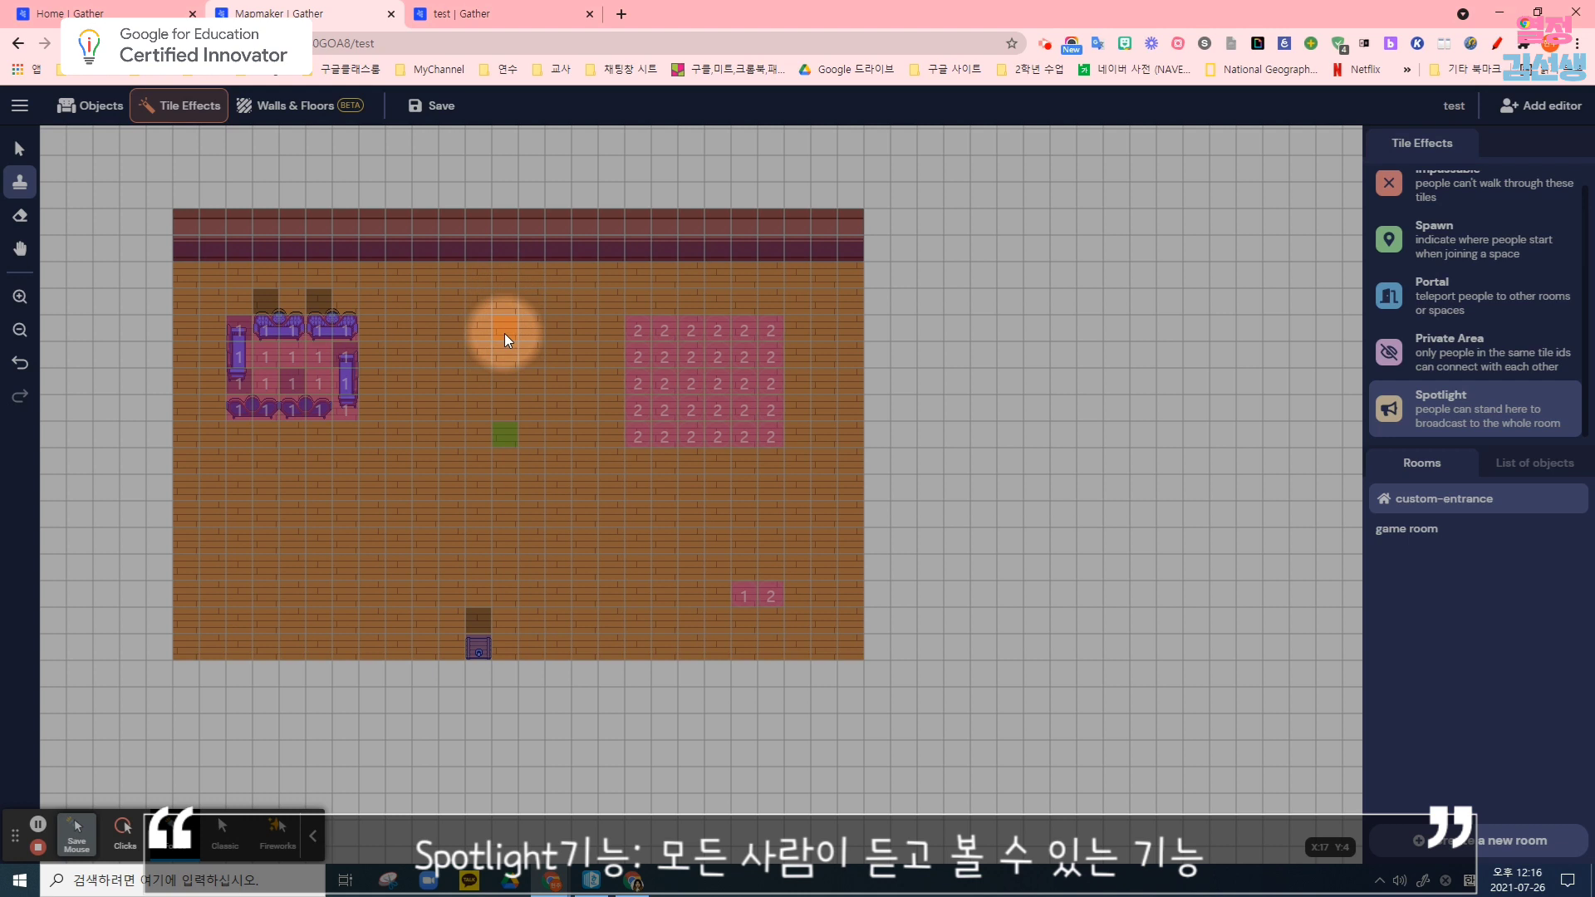
Find the Large Podium with the object search "podium", place it near the room's upper wall between the two private areas, and save
{"action": "left_click", "coordinate": [89, 106]}
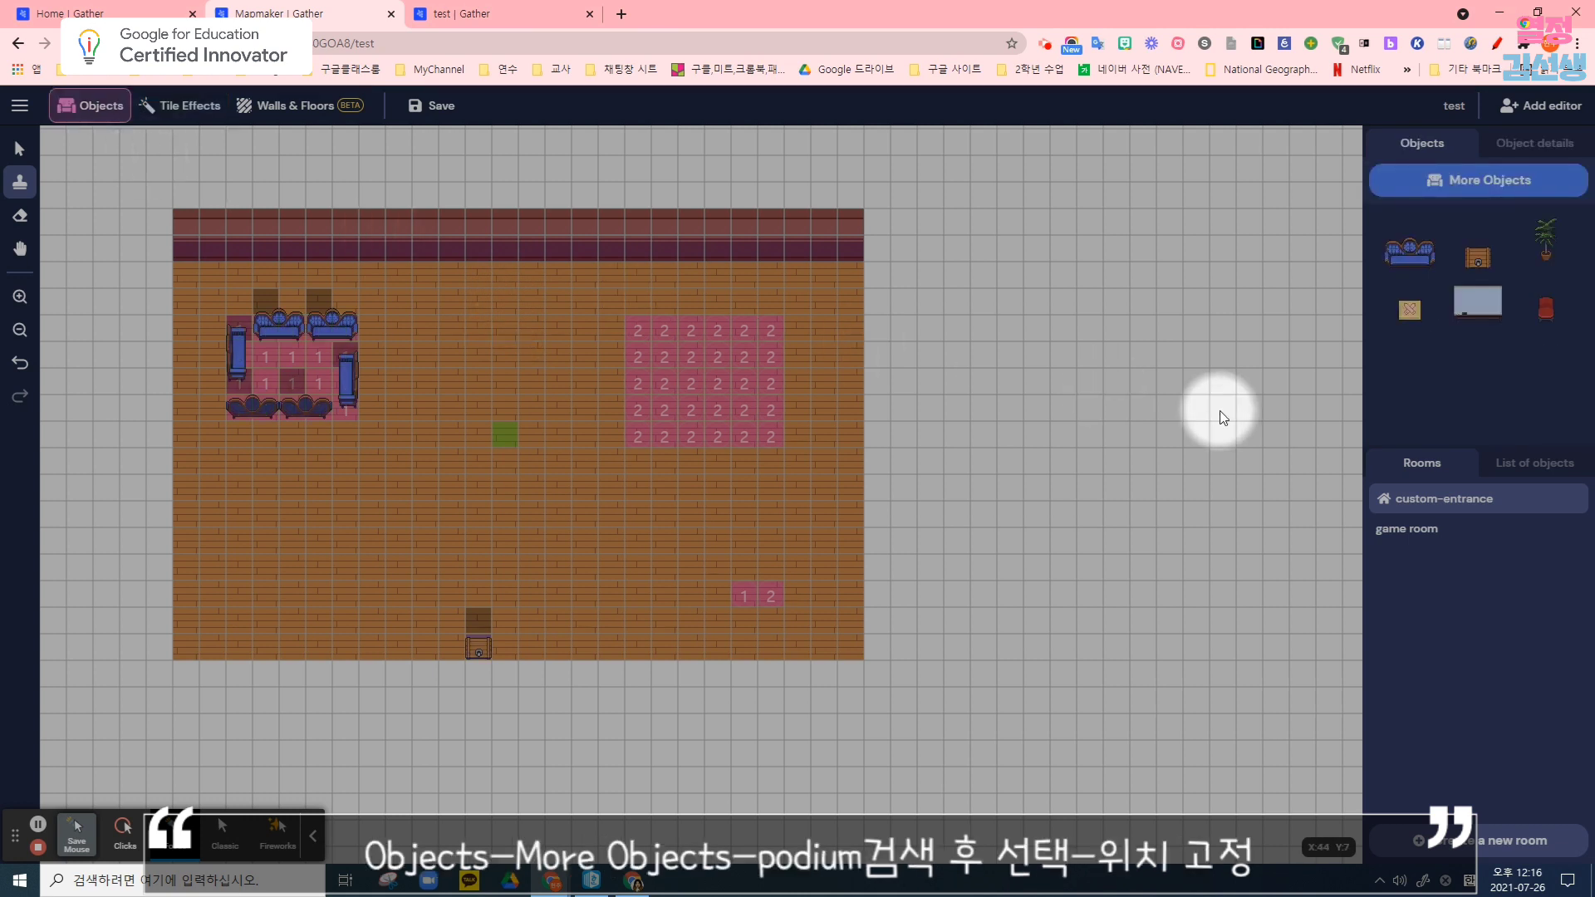
{"action": "left_click", "coordinate": [1475, 180]}
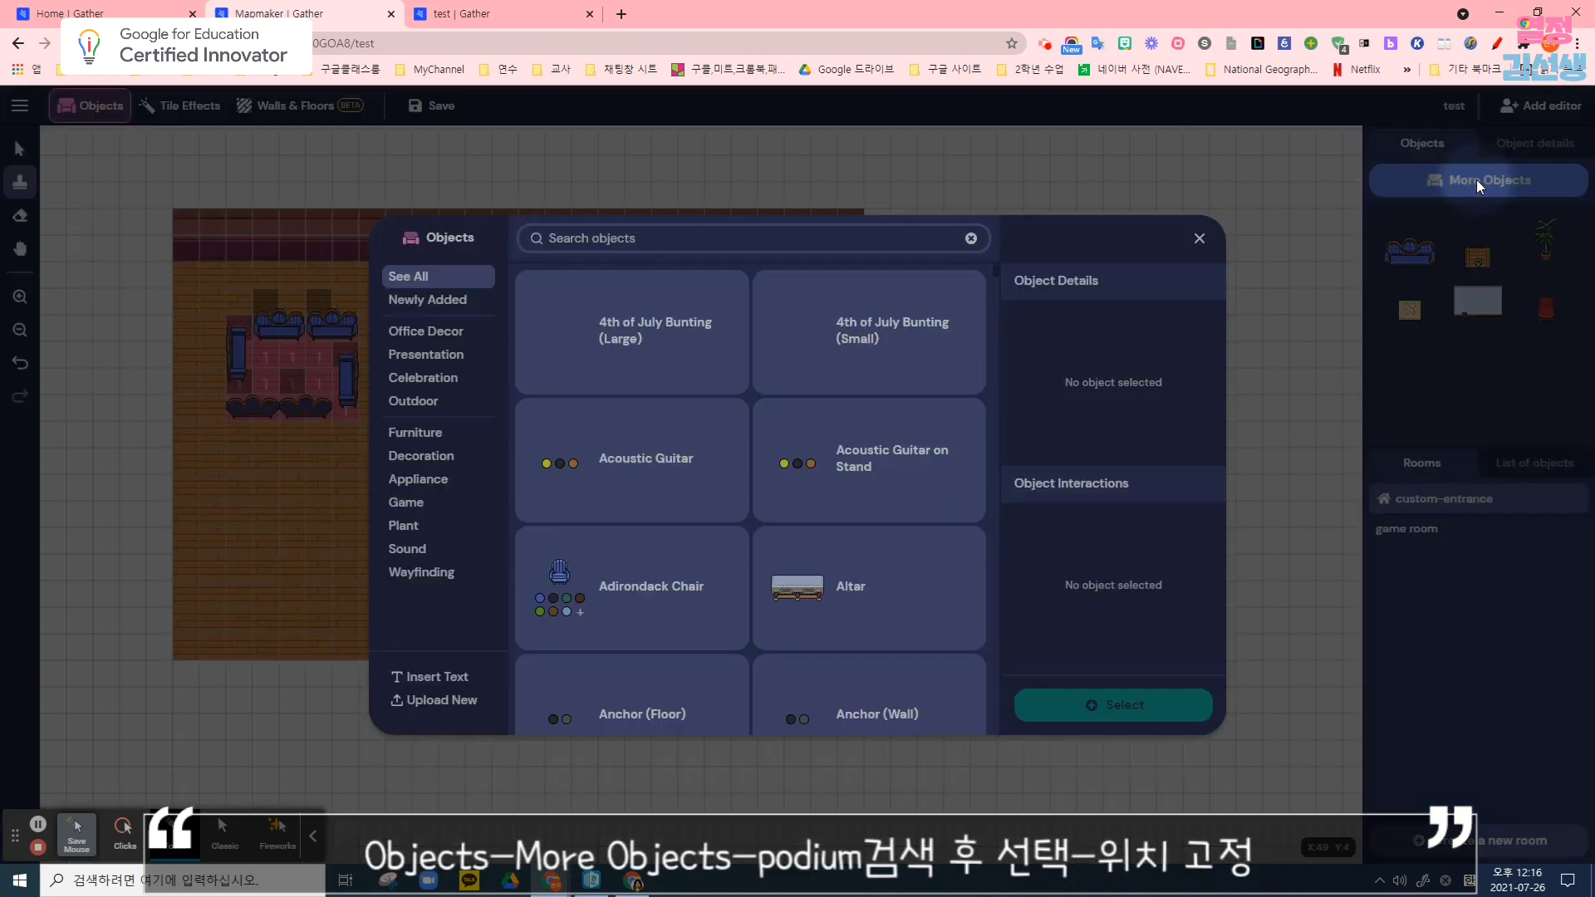
{"action": "type", "text": "podium"}
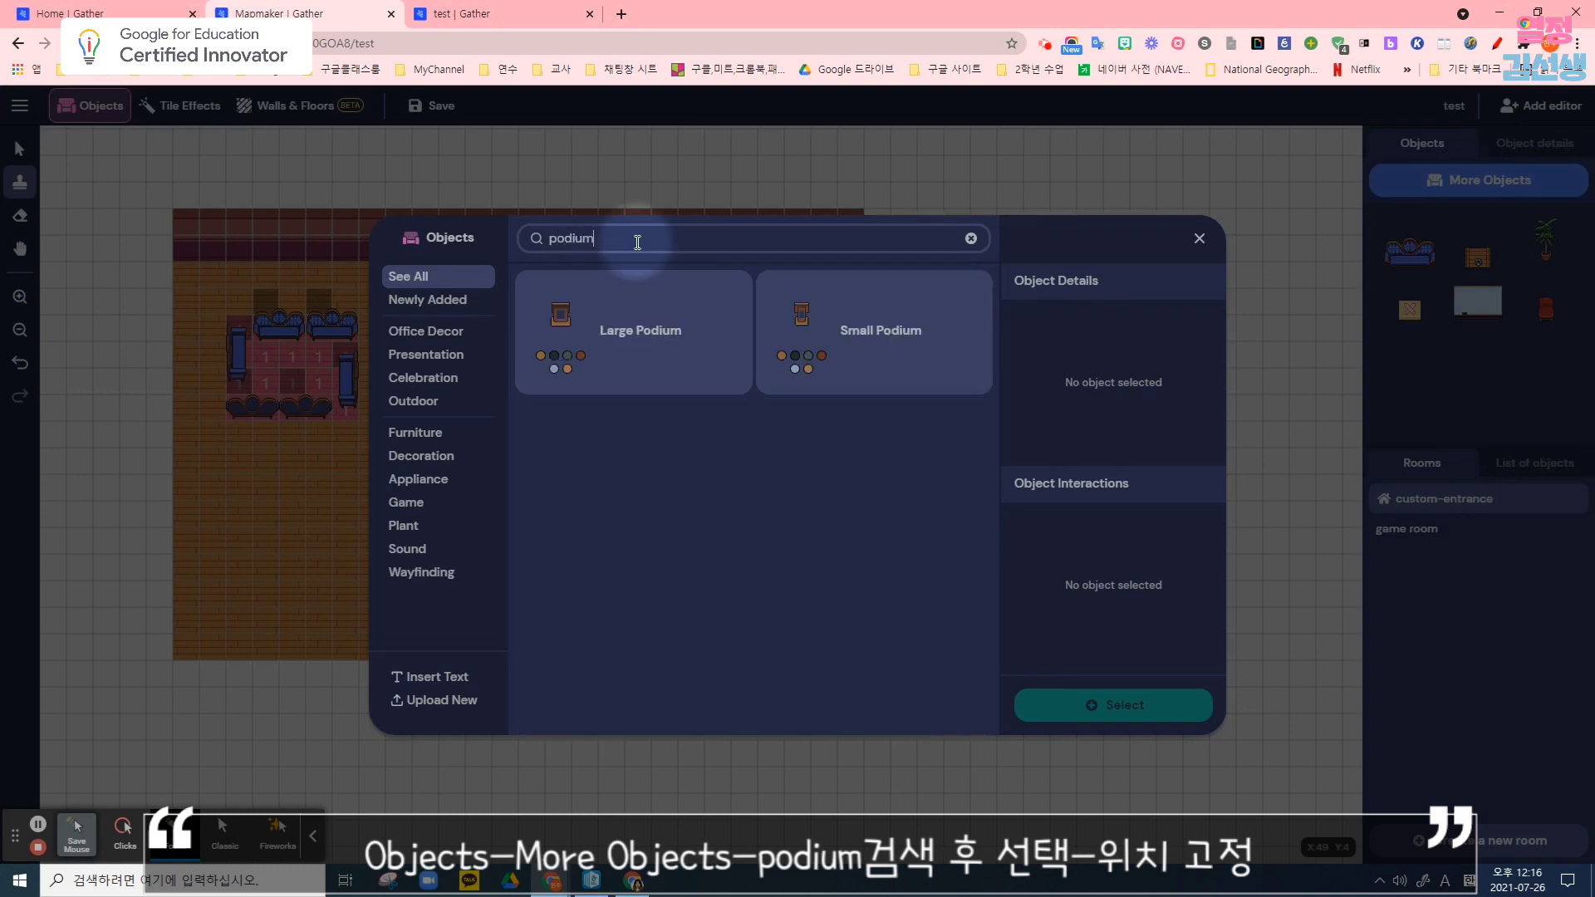
{"action": "left_click", "coordinate": [594, 328]}
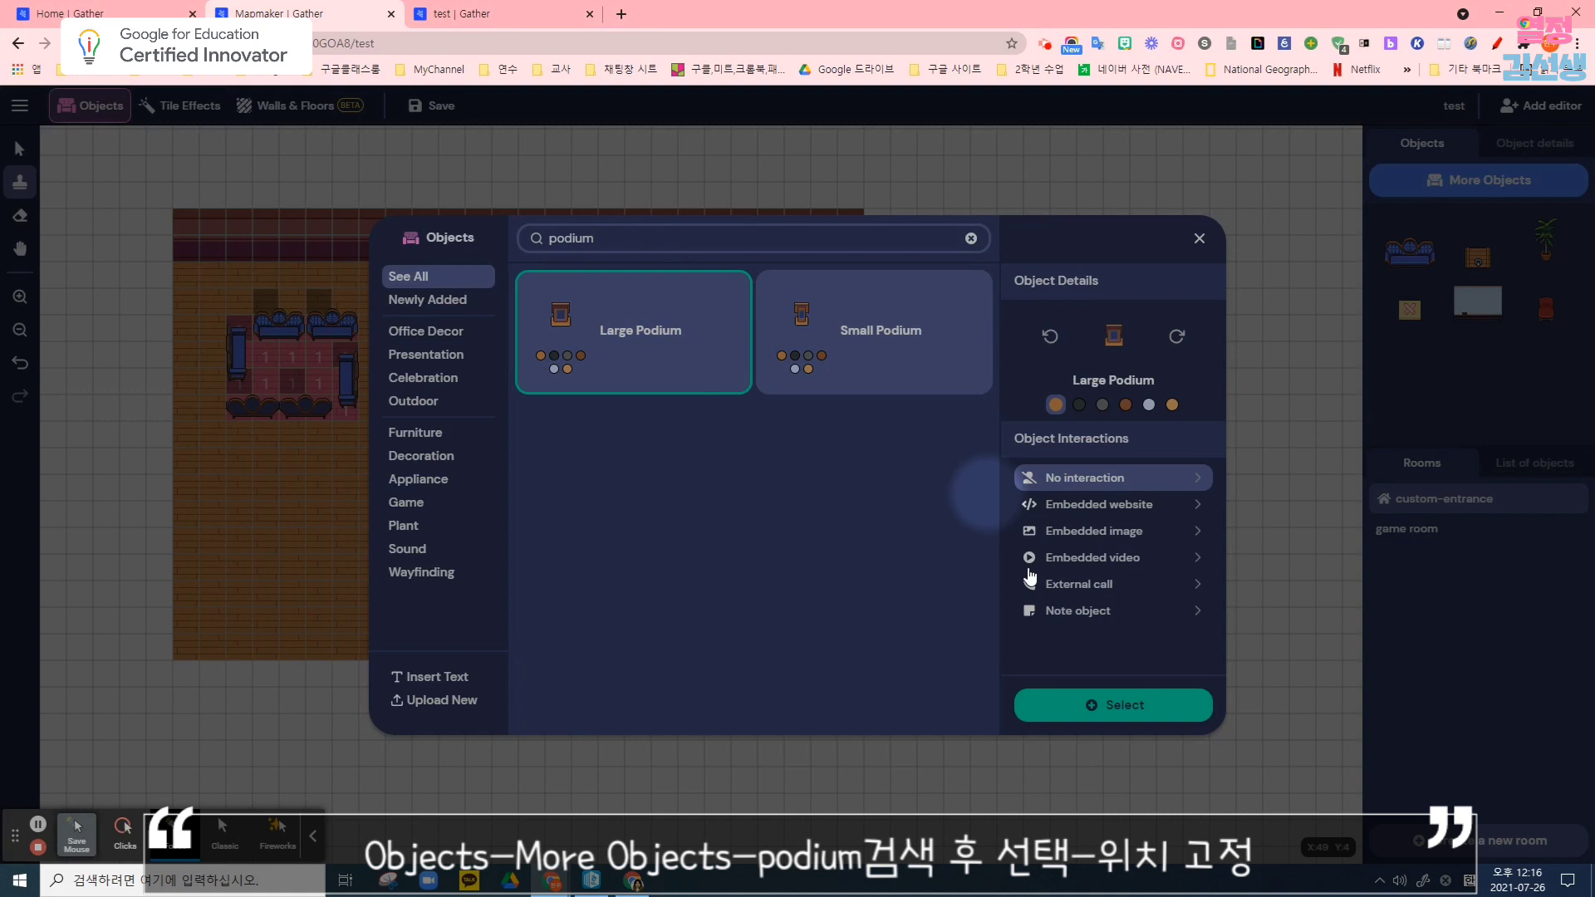
{"action": "left_click", "coordinate": [1110, 705]}
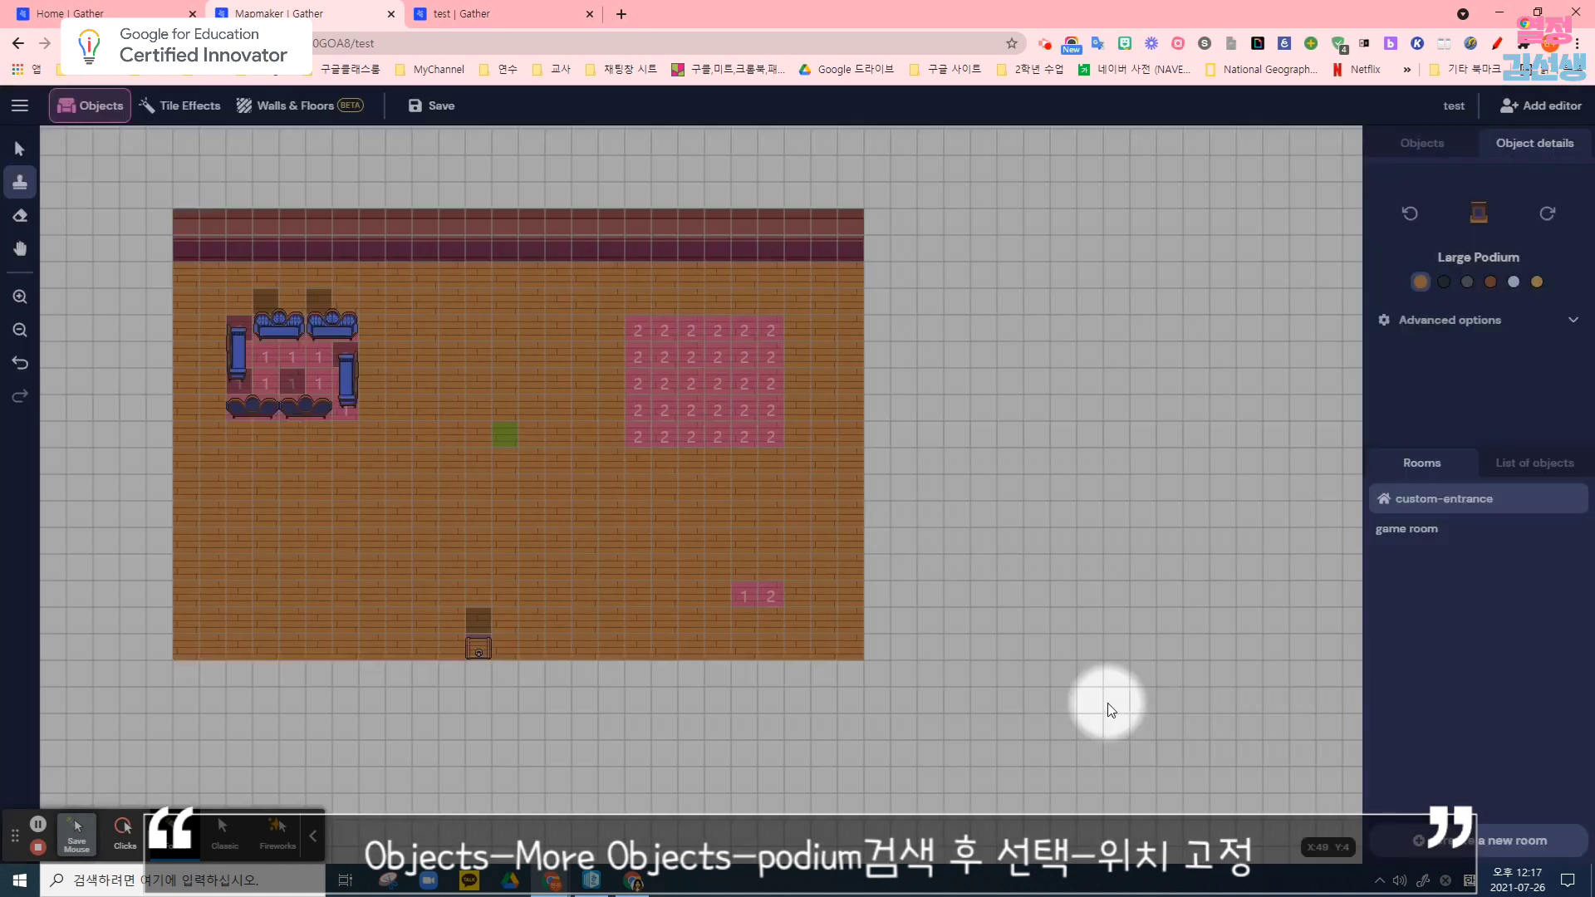
{"action": "left_click", "coordinate": [476, 294]}
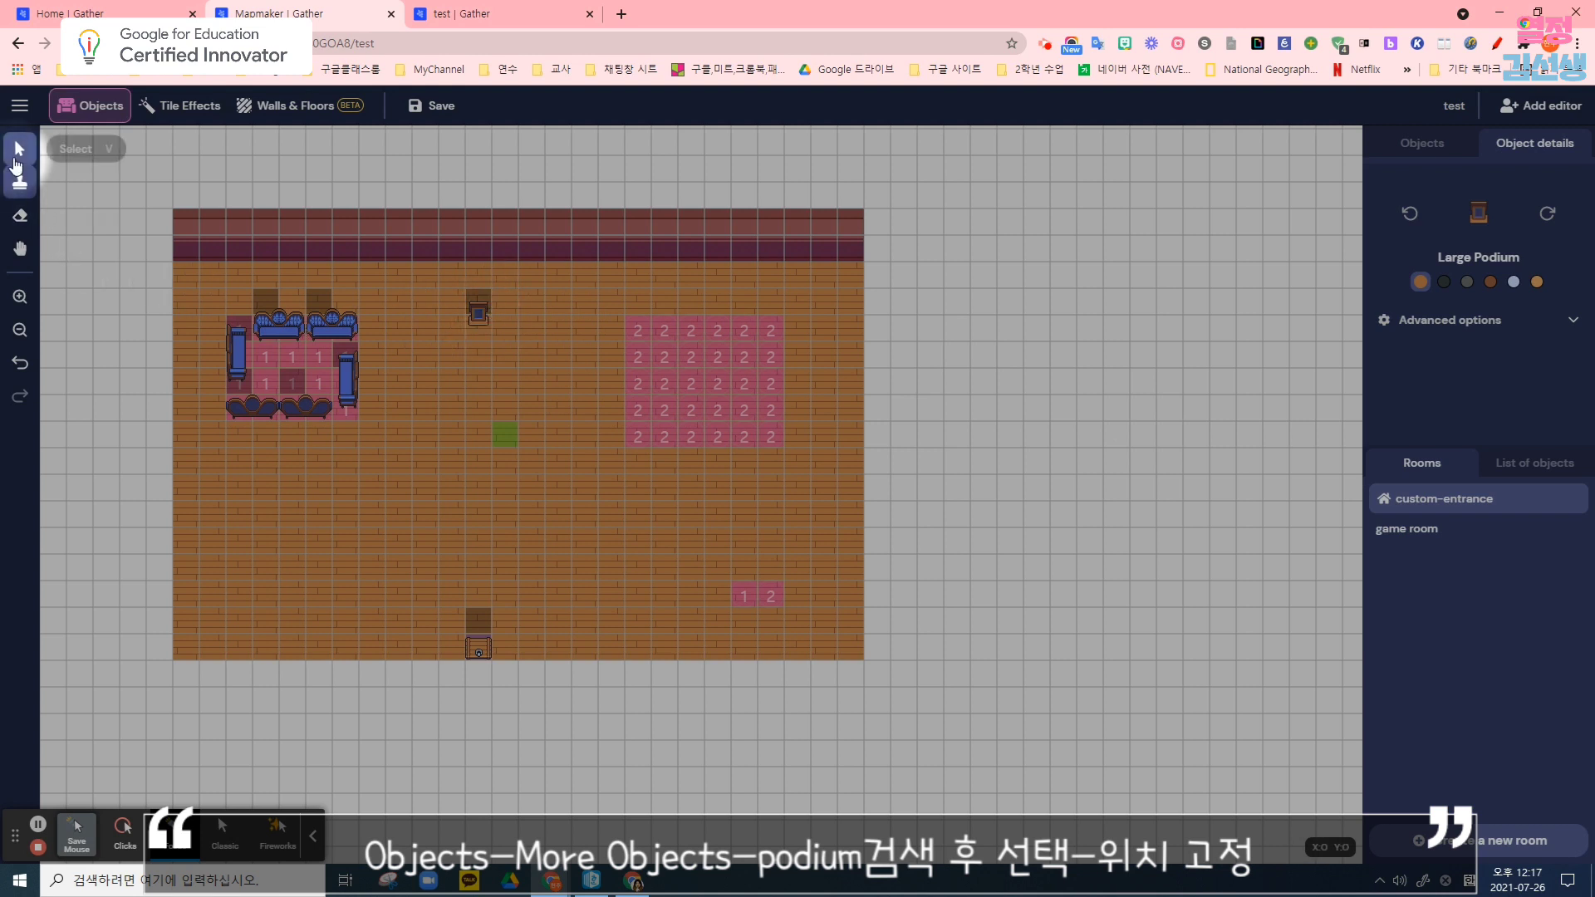
{"action": "left_click", "coordinate": [425, 106]}
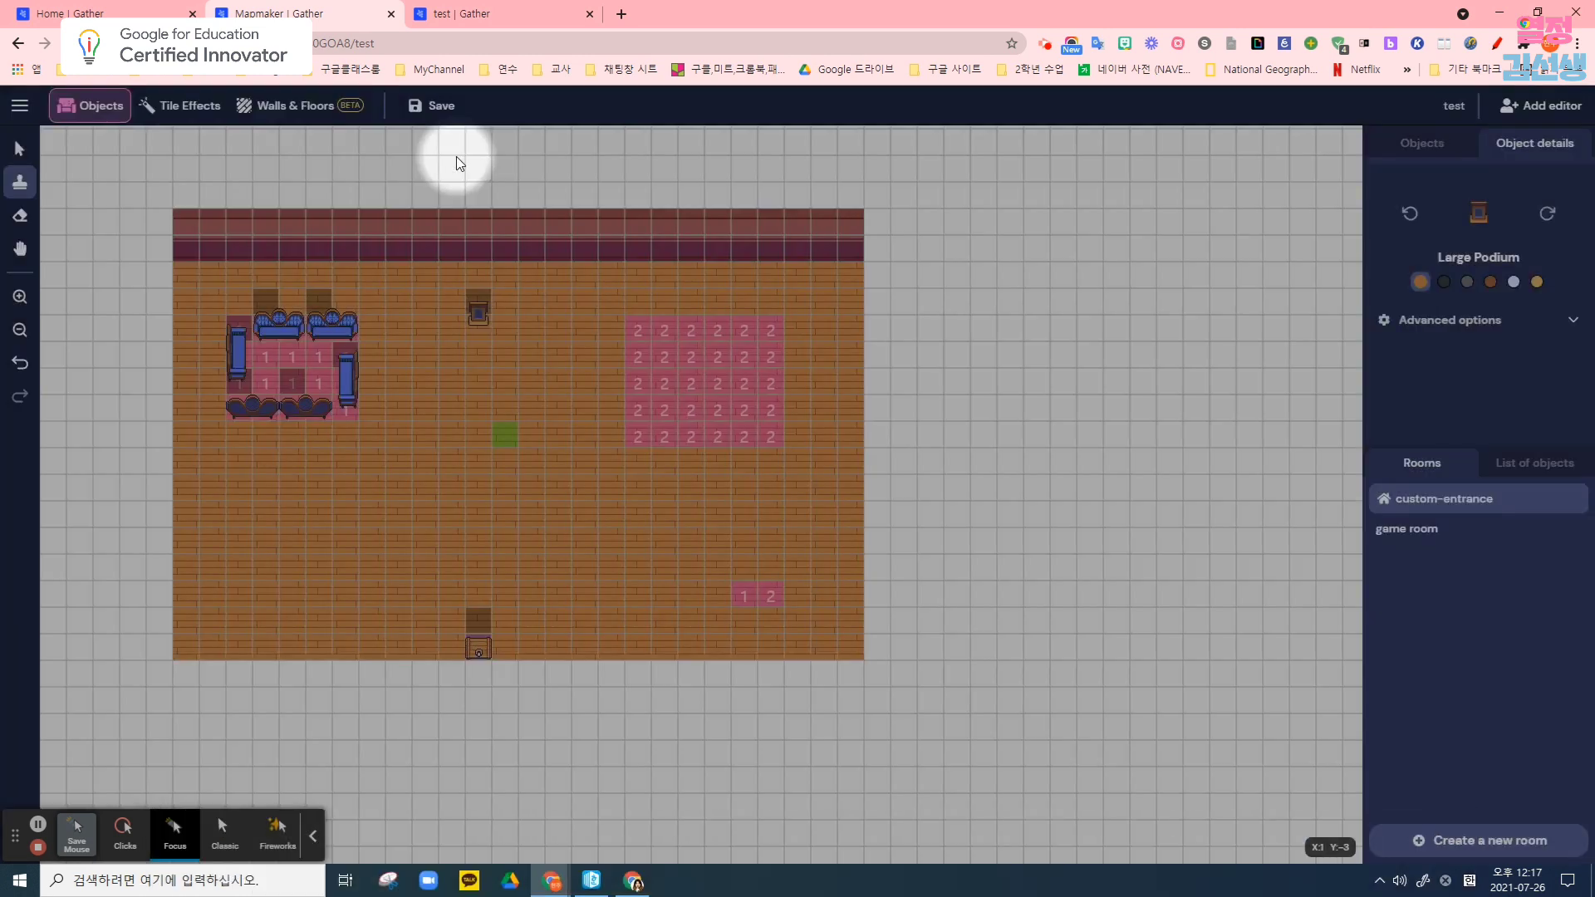
Stamp one Spotlight tile at the Large Podium and save the map
{"action": "left_click", "coordinate": [192, 107]}
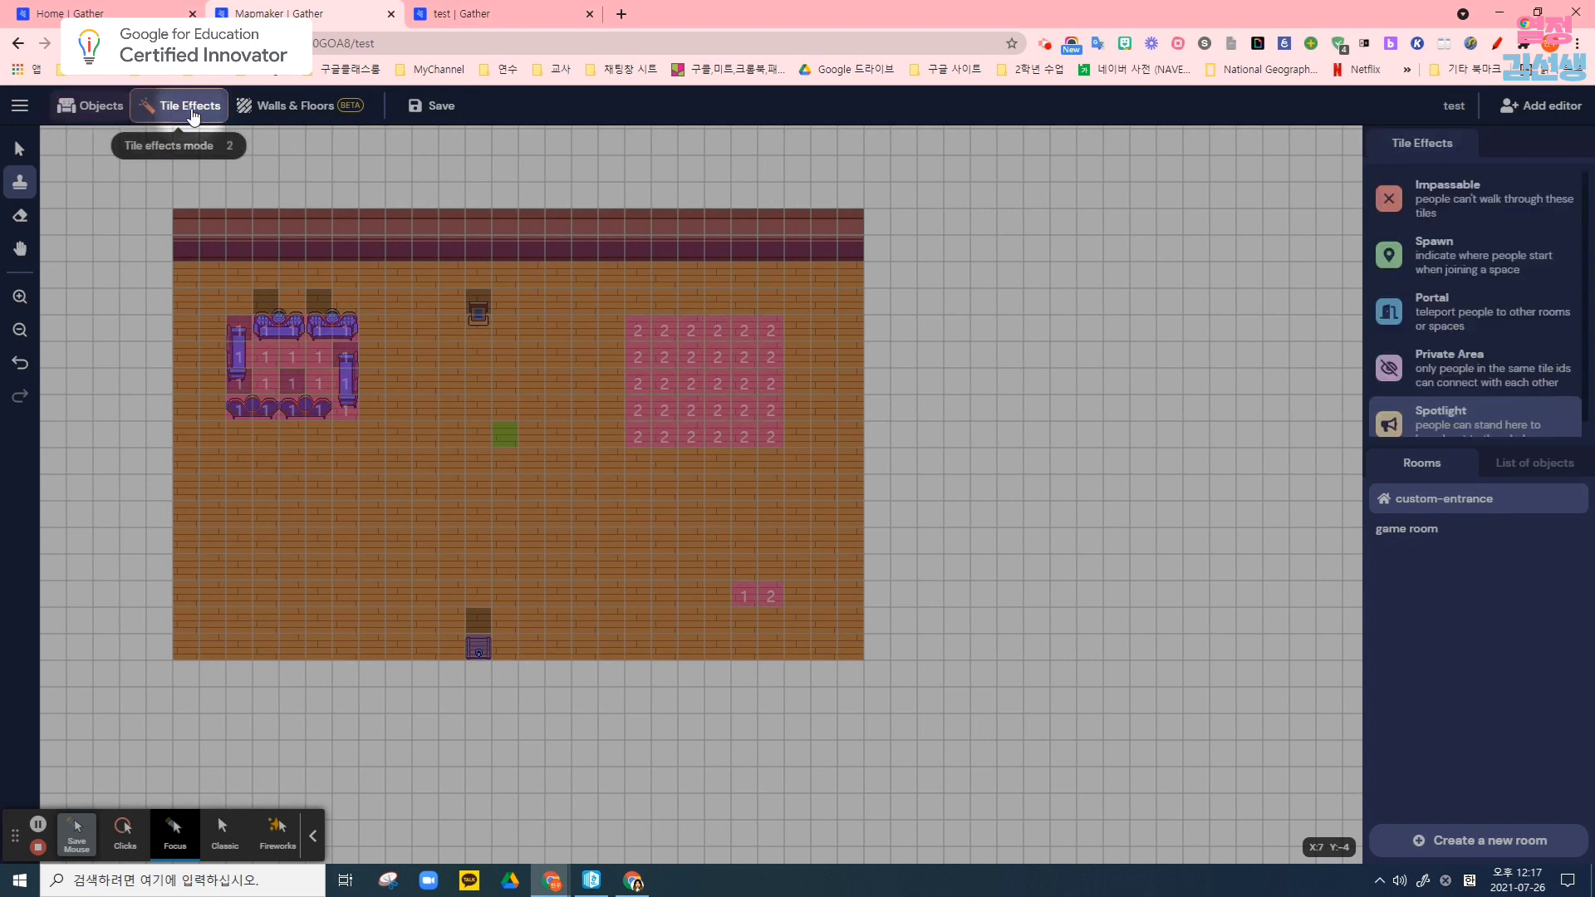
{"action": "scroll", "coordinate": [1552, 402], "scroll_direction": "down", "scroll_amount": 1}
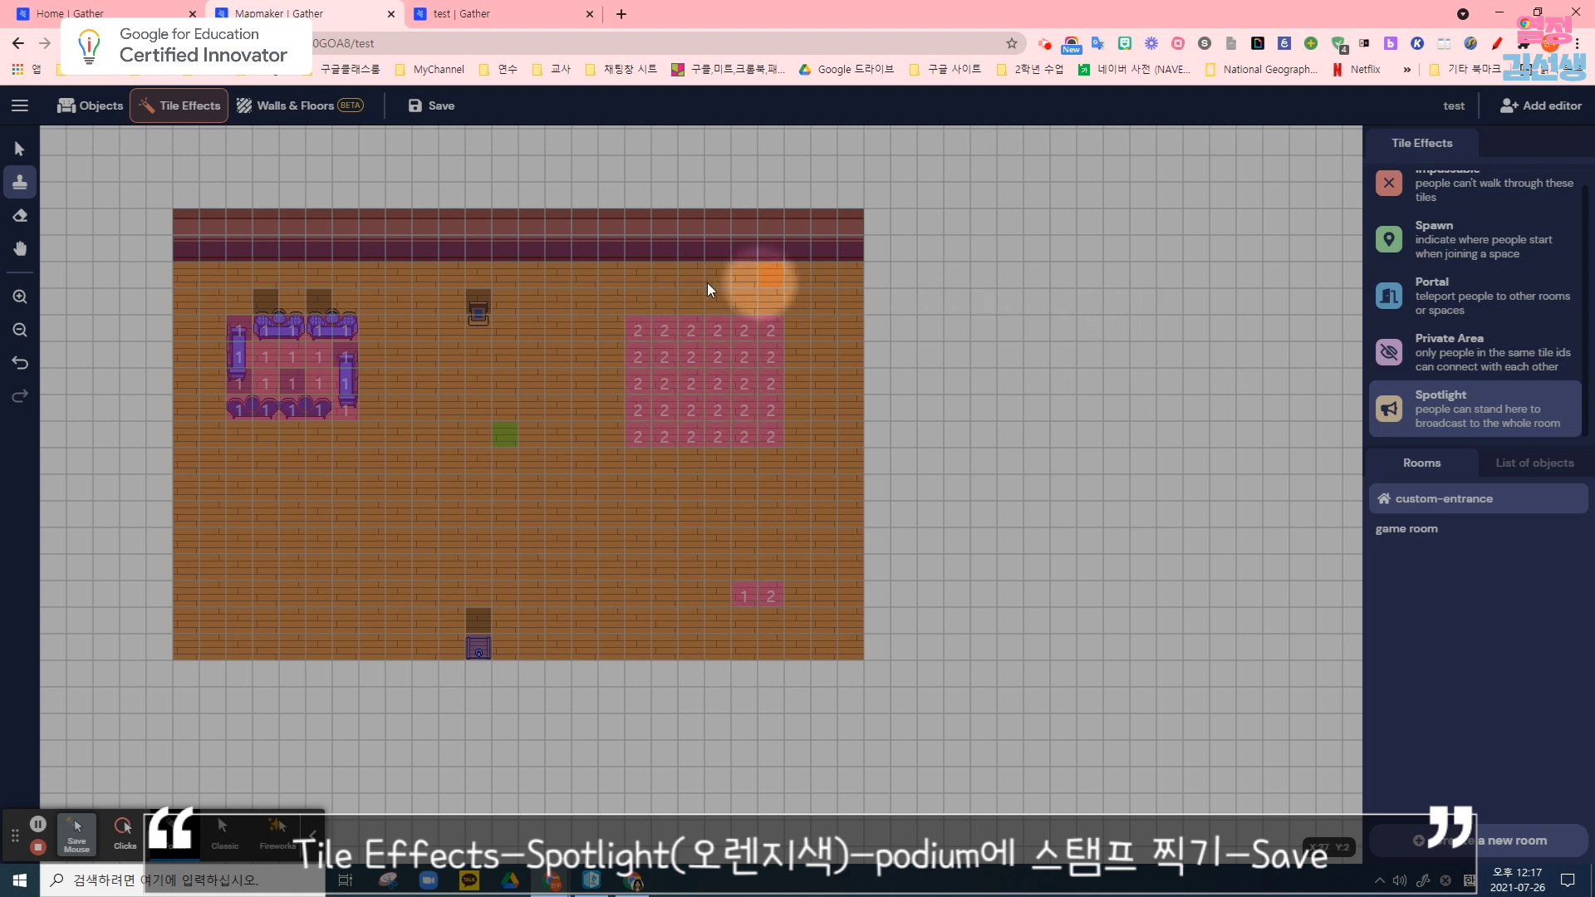
{"action": "left_click", "coordinate": [471, 294]}
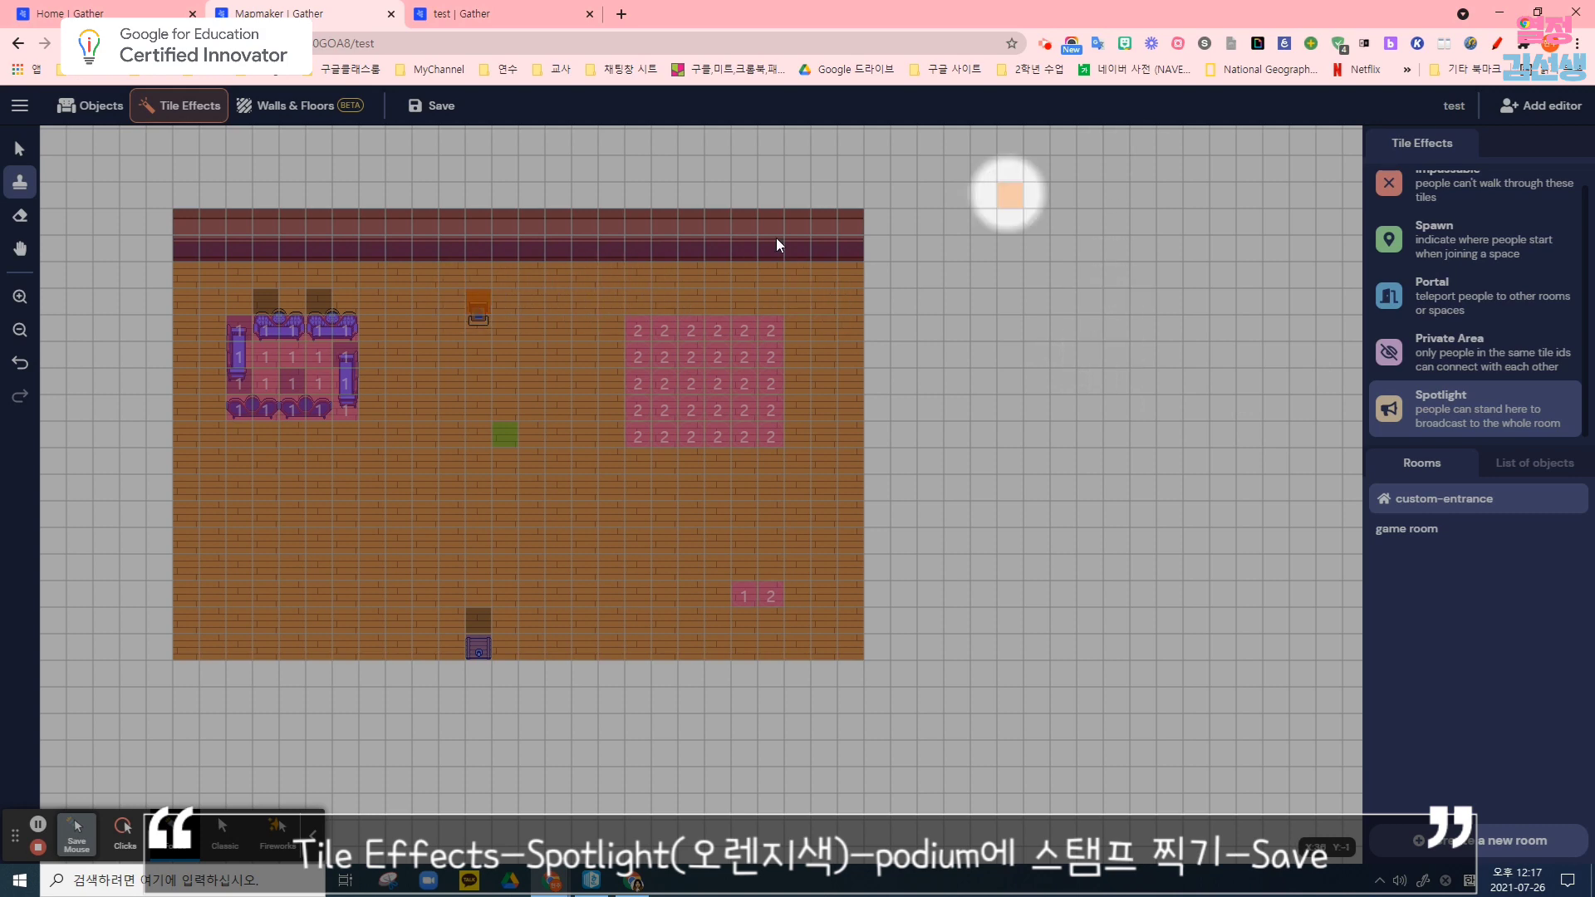
{"action": "left_click", "coordinate": [432, 107]}
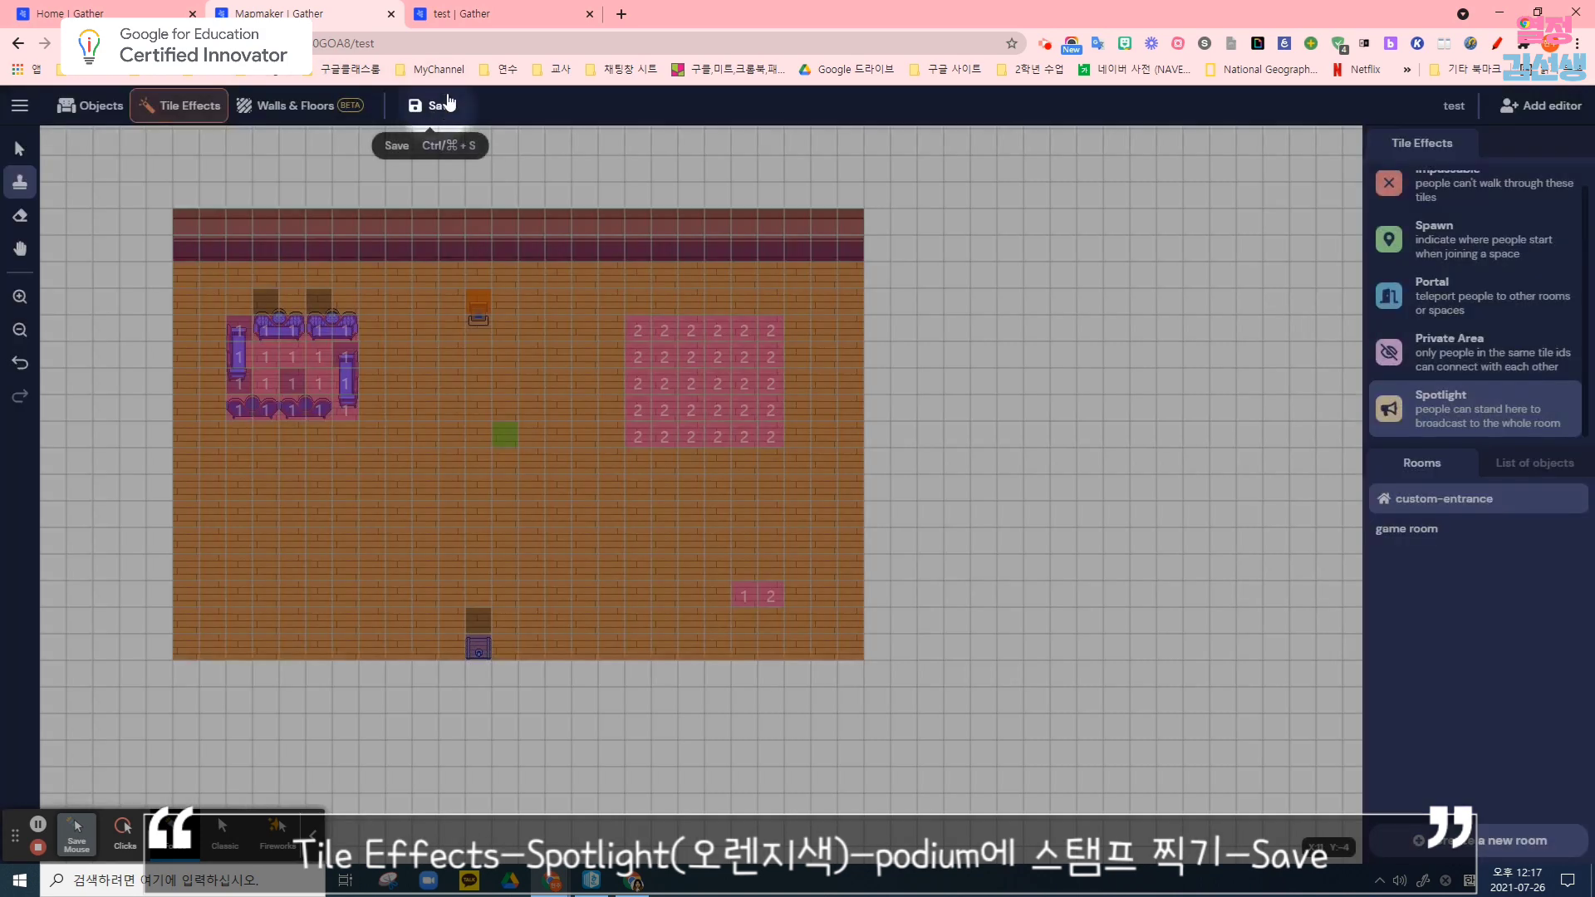
Switch to the test space and walk the avatar up to the spotlight tile behind the podium
{"action": "left_click", "coordinate": [483, 5]}
{"action": "key", "text": "Up"}
{"action": "key", "text": "Up"}
{"action": "key", "text": "Up"}
{"action": "key", "text": "Up"}
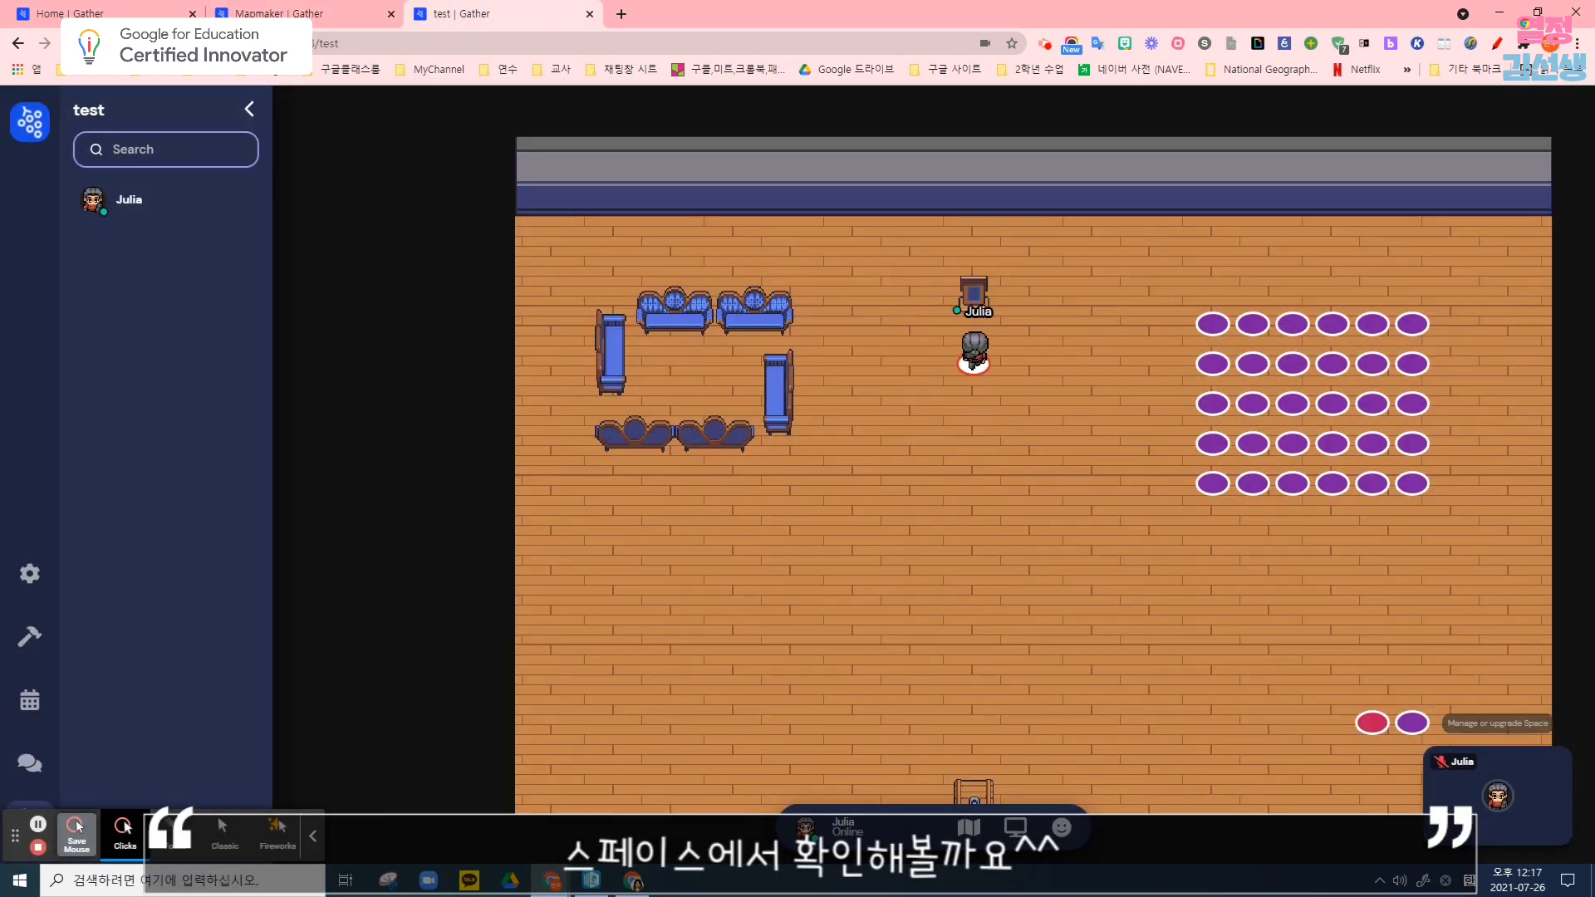
{"action": "key", "text": "Up"}
{"action": "key", "text": "Up"}
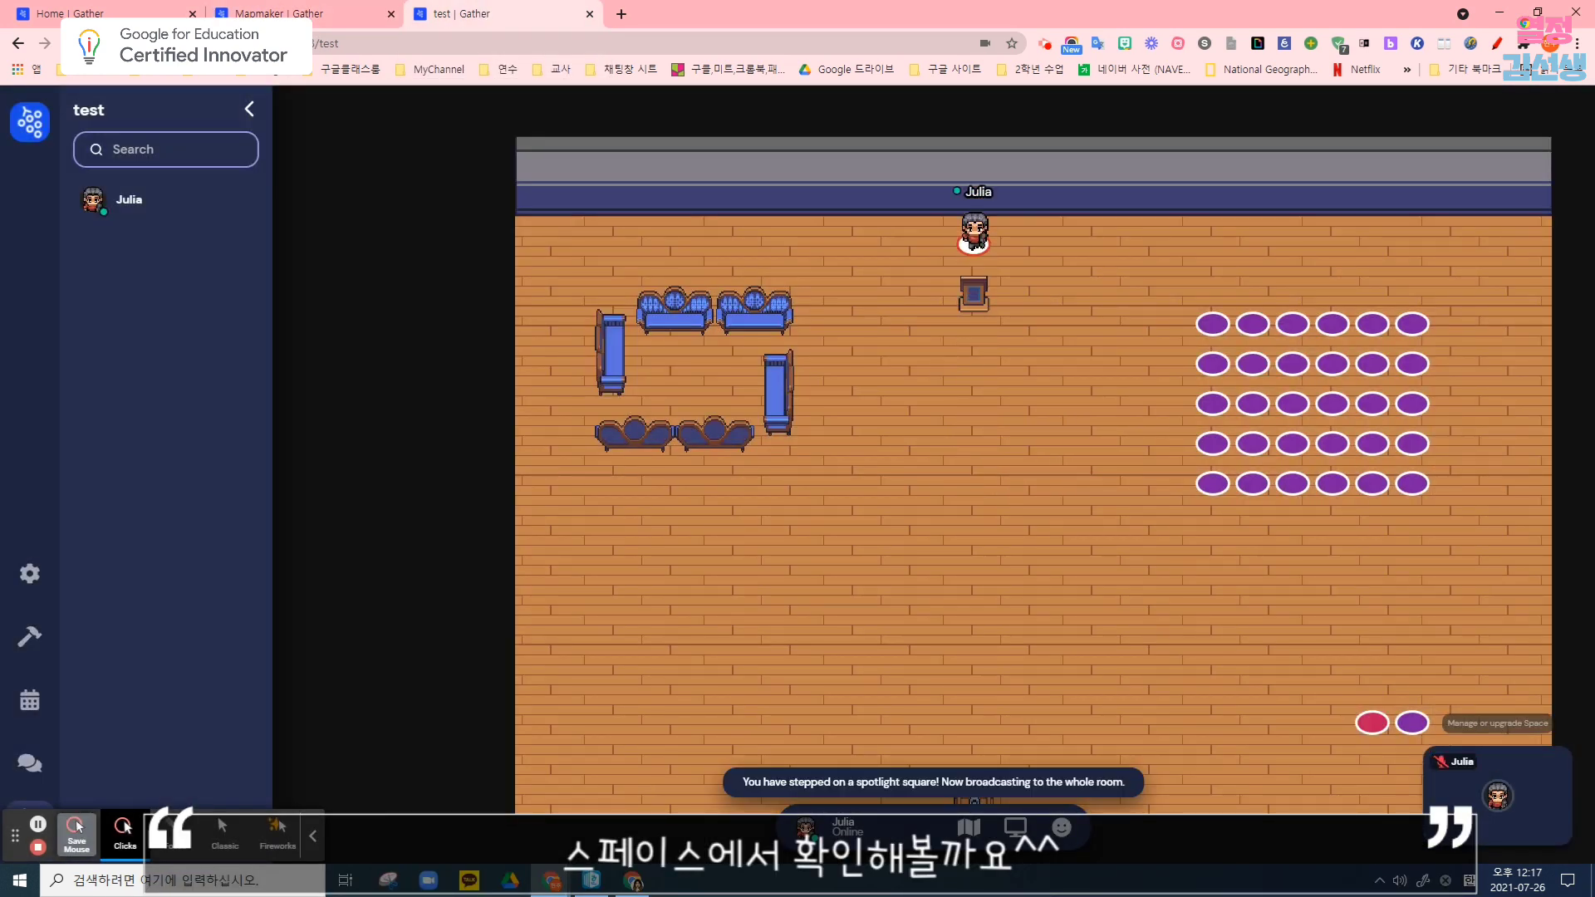
Test the spotlight tile by walking the avatar on and off it around the podium, finishing on the tile
{"action": "key", "text": "Down"}
{"action": "key", "text": "Down"}
{"action": "key", "text": "Up"}
{"action": "key", "text": "Up"}
{"action": "key", "text": "Up"}
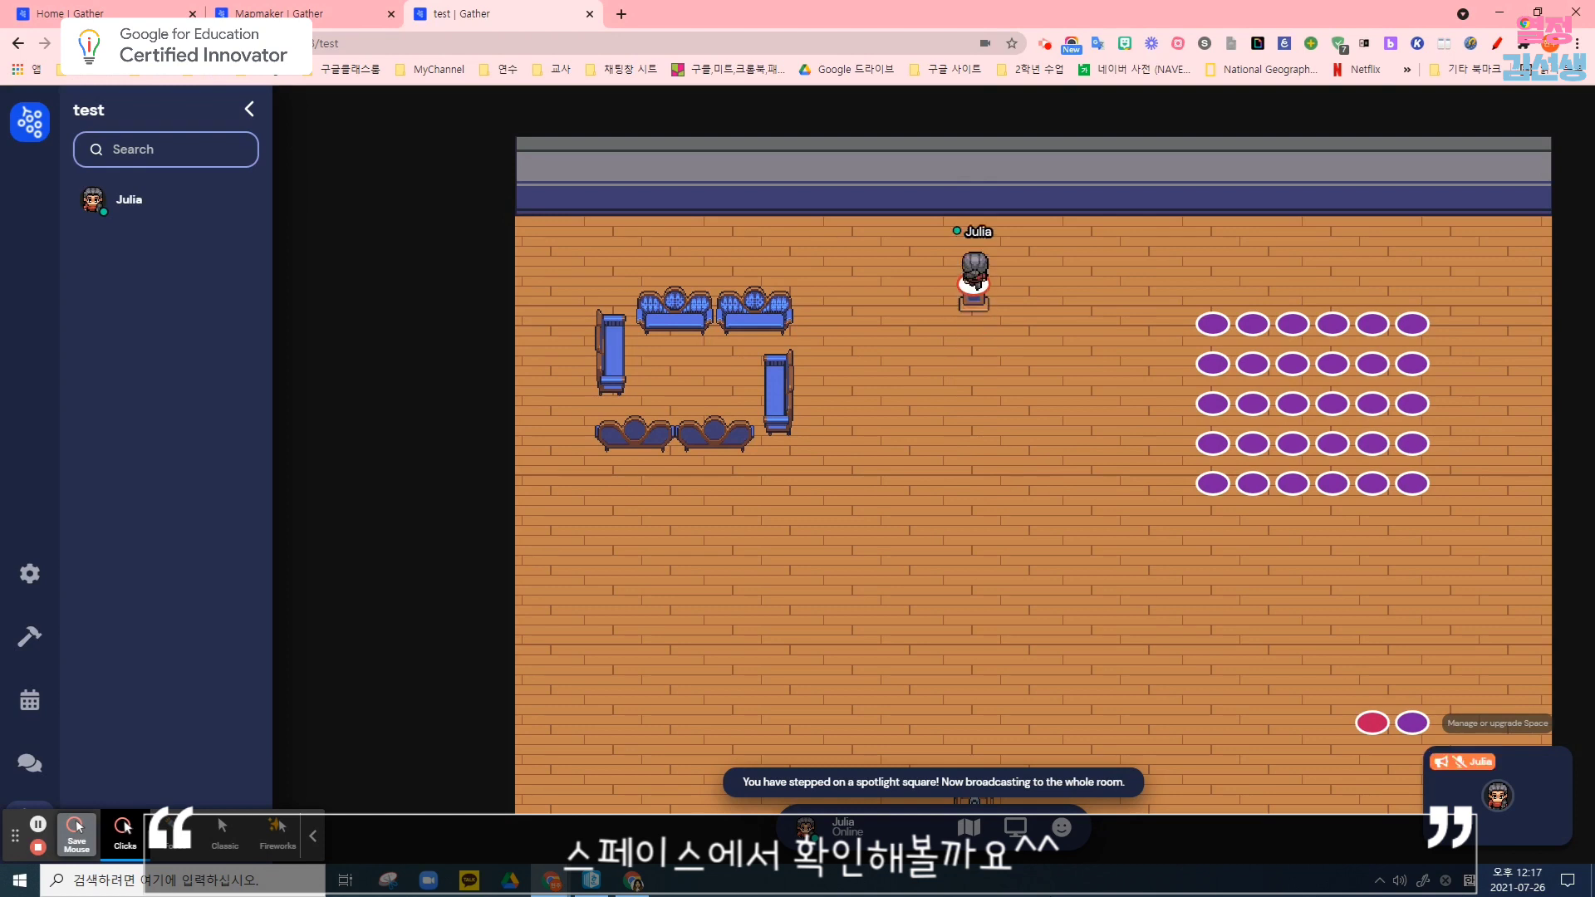
{"action": "key", "text": "Down"}
{"action": "key", "text": "Down"}
{"action": "key", "text": "Down"}
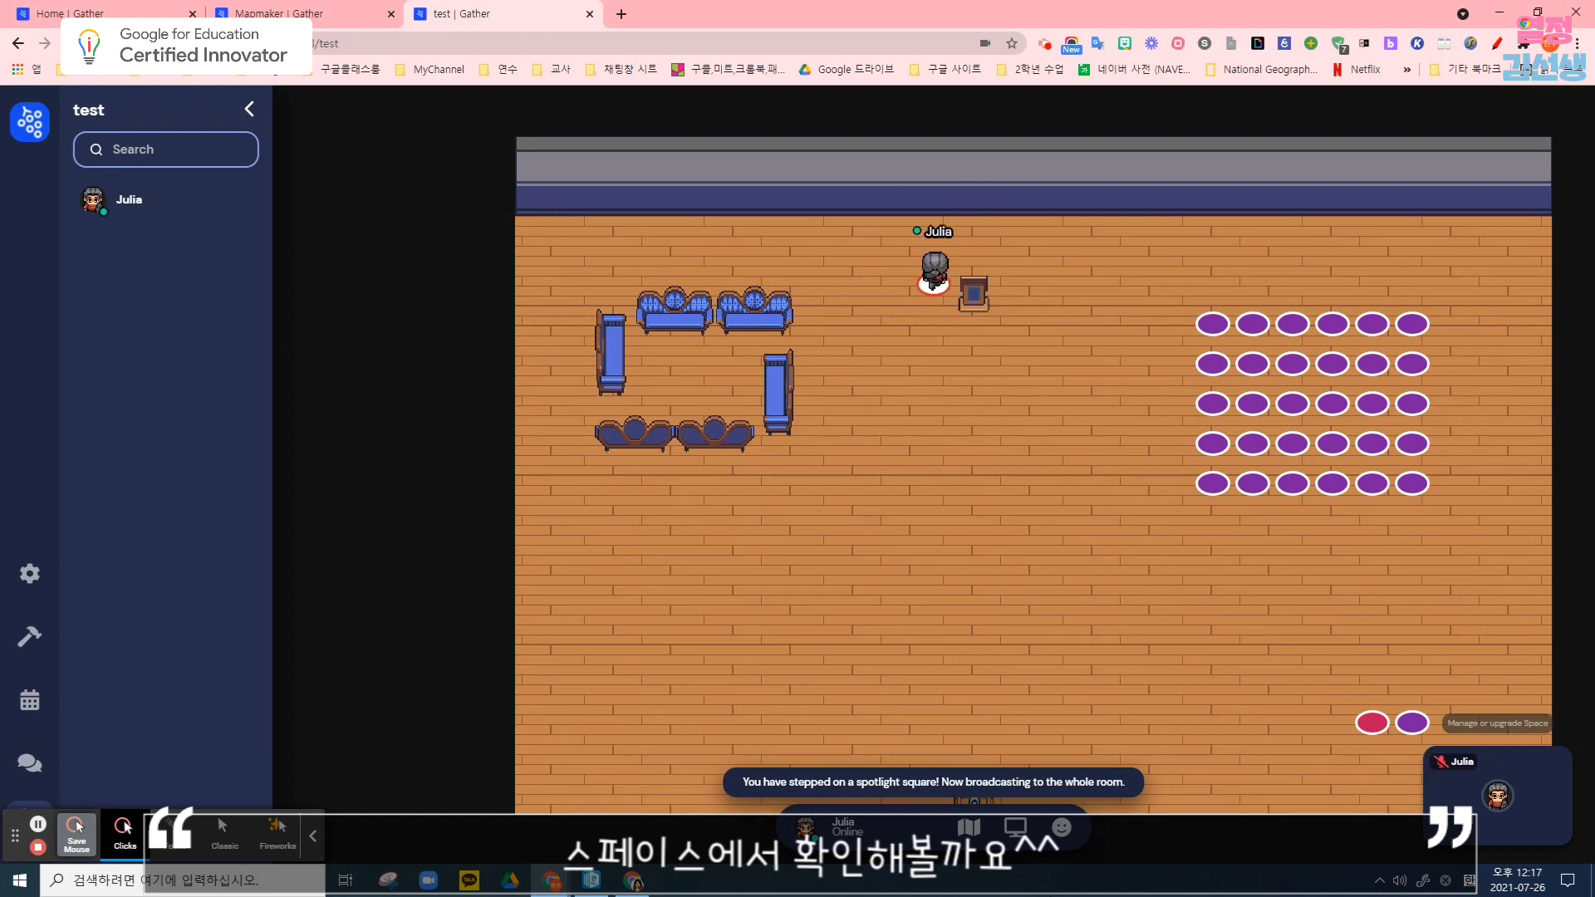
{"action": "key", "text": "Right"}
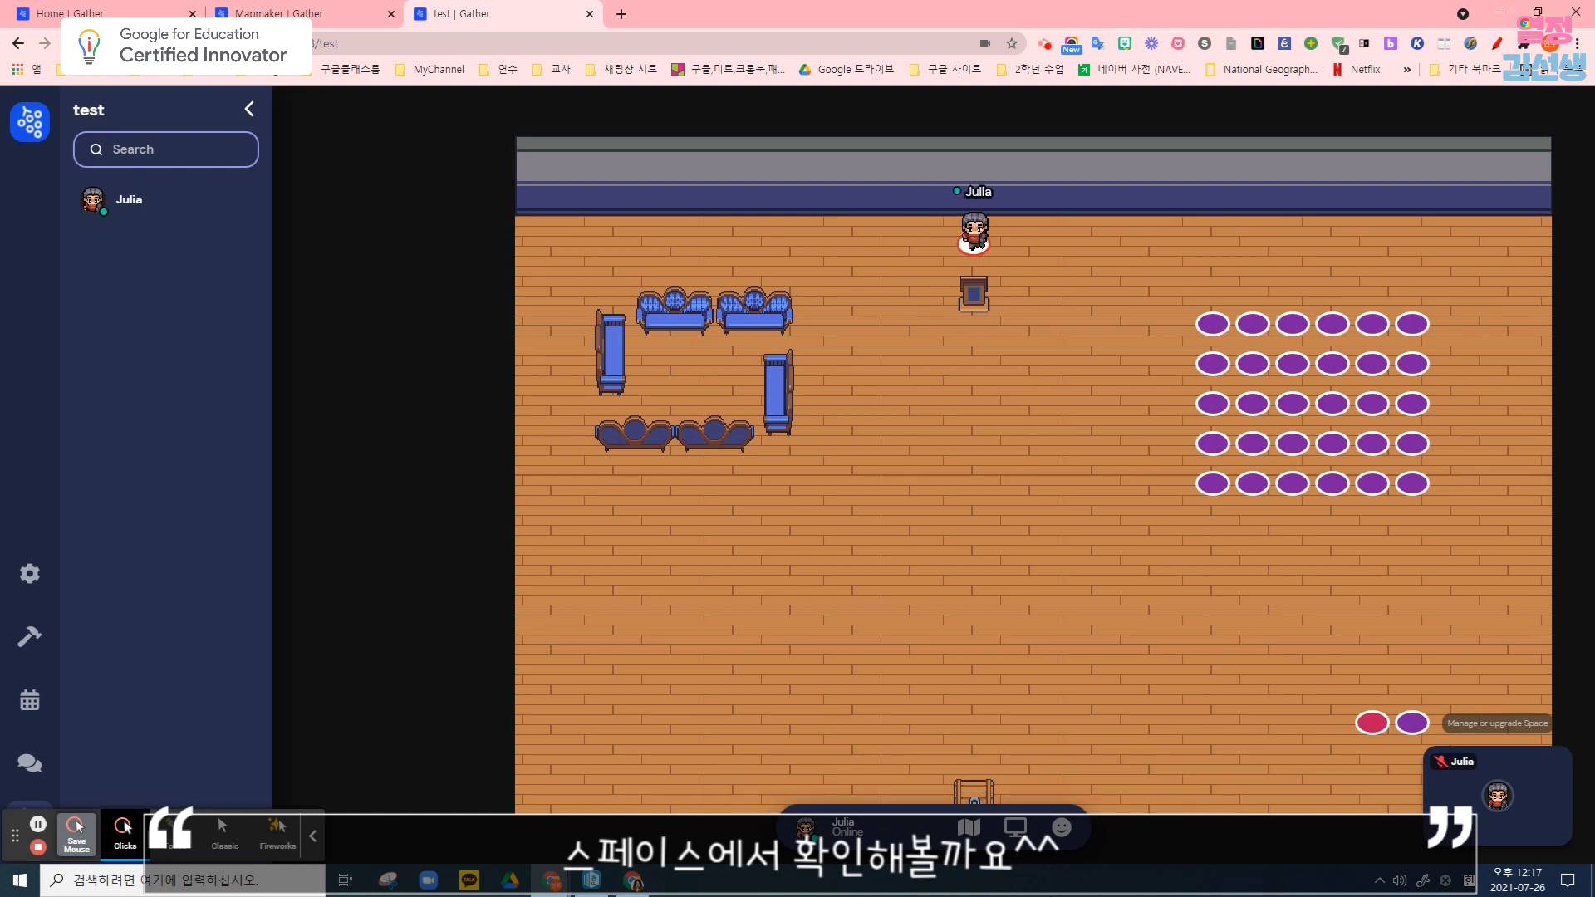
{"action": "key", "text": "Down"}
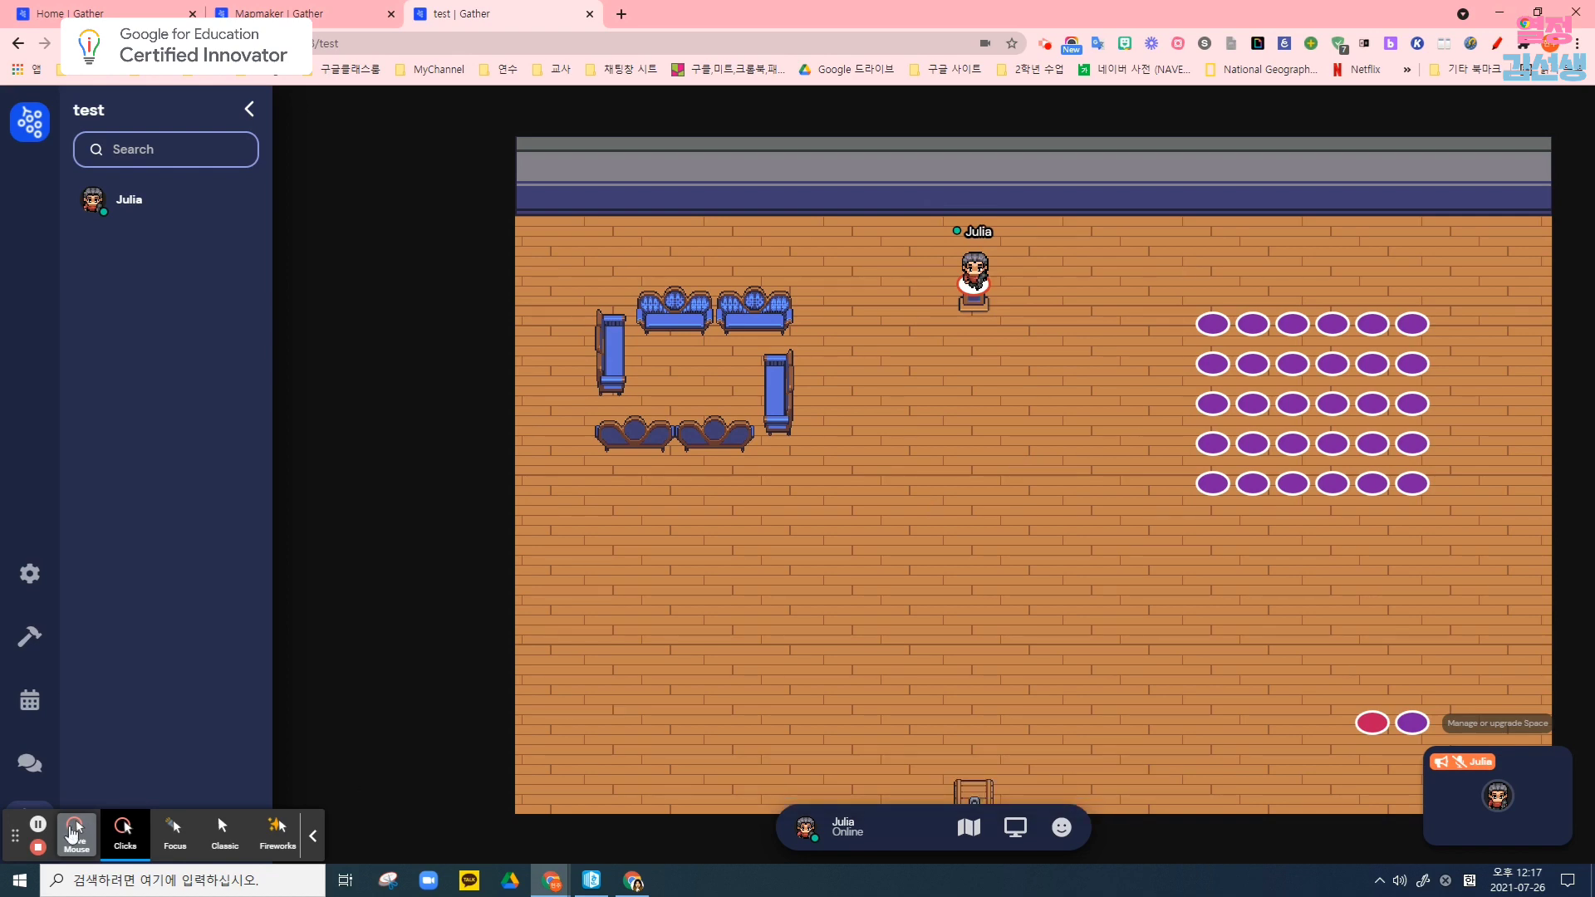
Inspect the broadcast indicator on the avatar's webcam preview while standing on the spotlight tile
{"action": "left_click", "coordinate": [173, 831]}
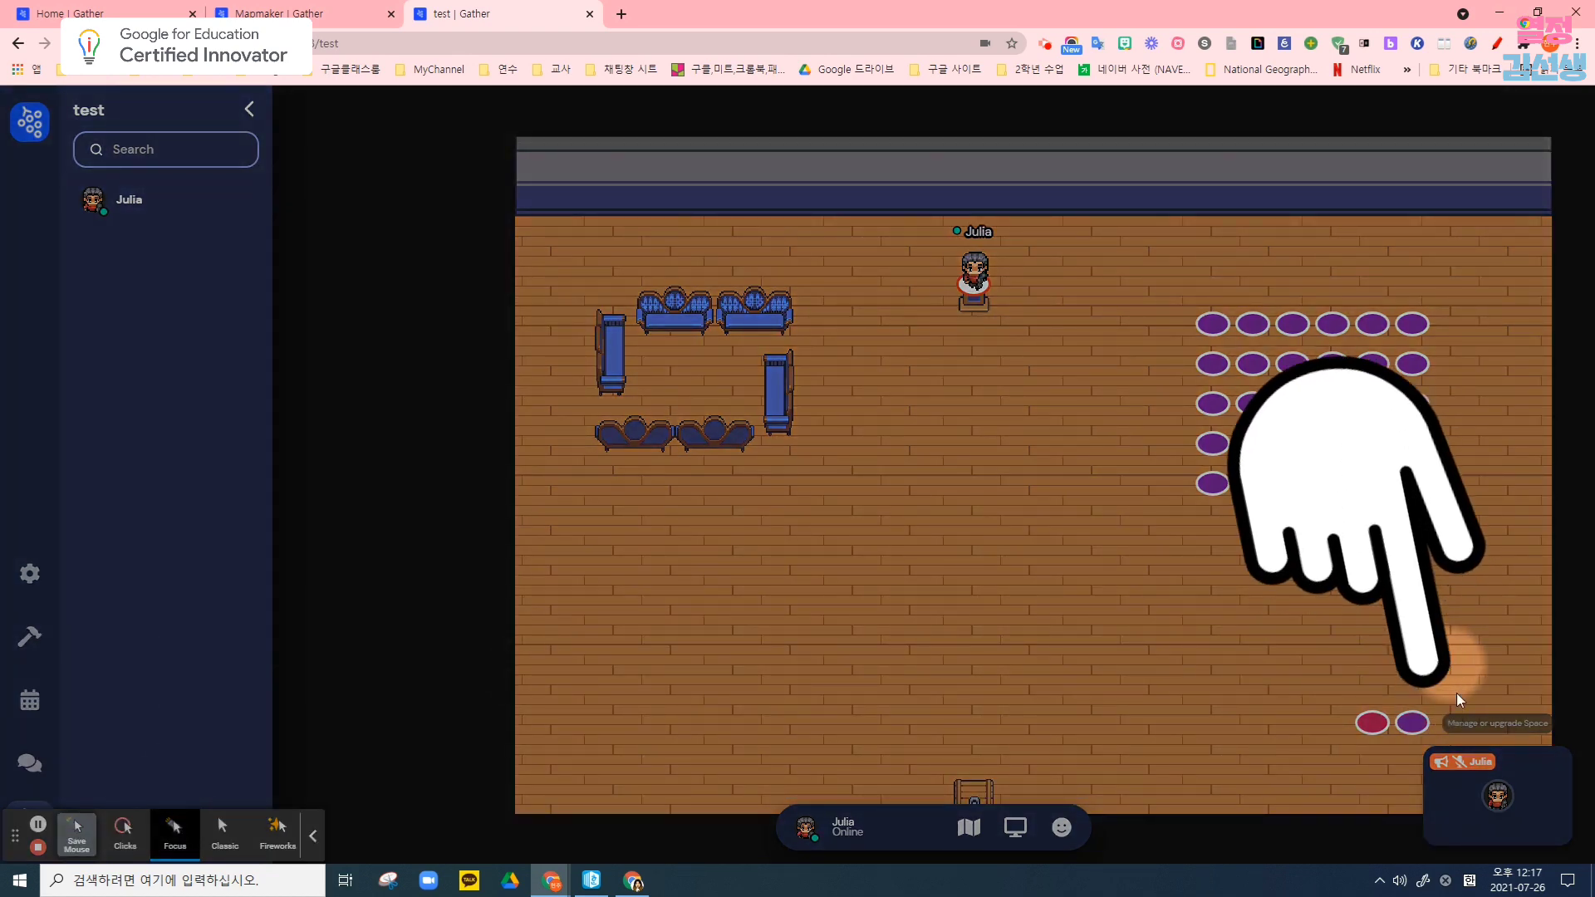
{"action": "mouse_move", "coordinate": [1465, 787]}
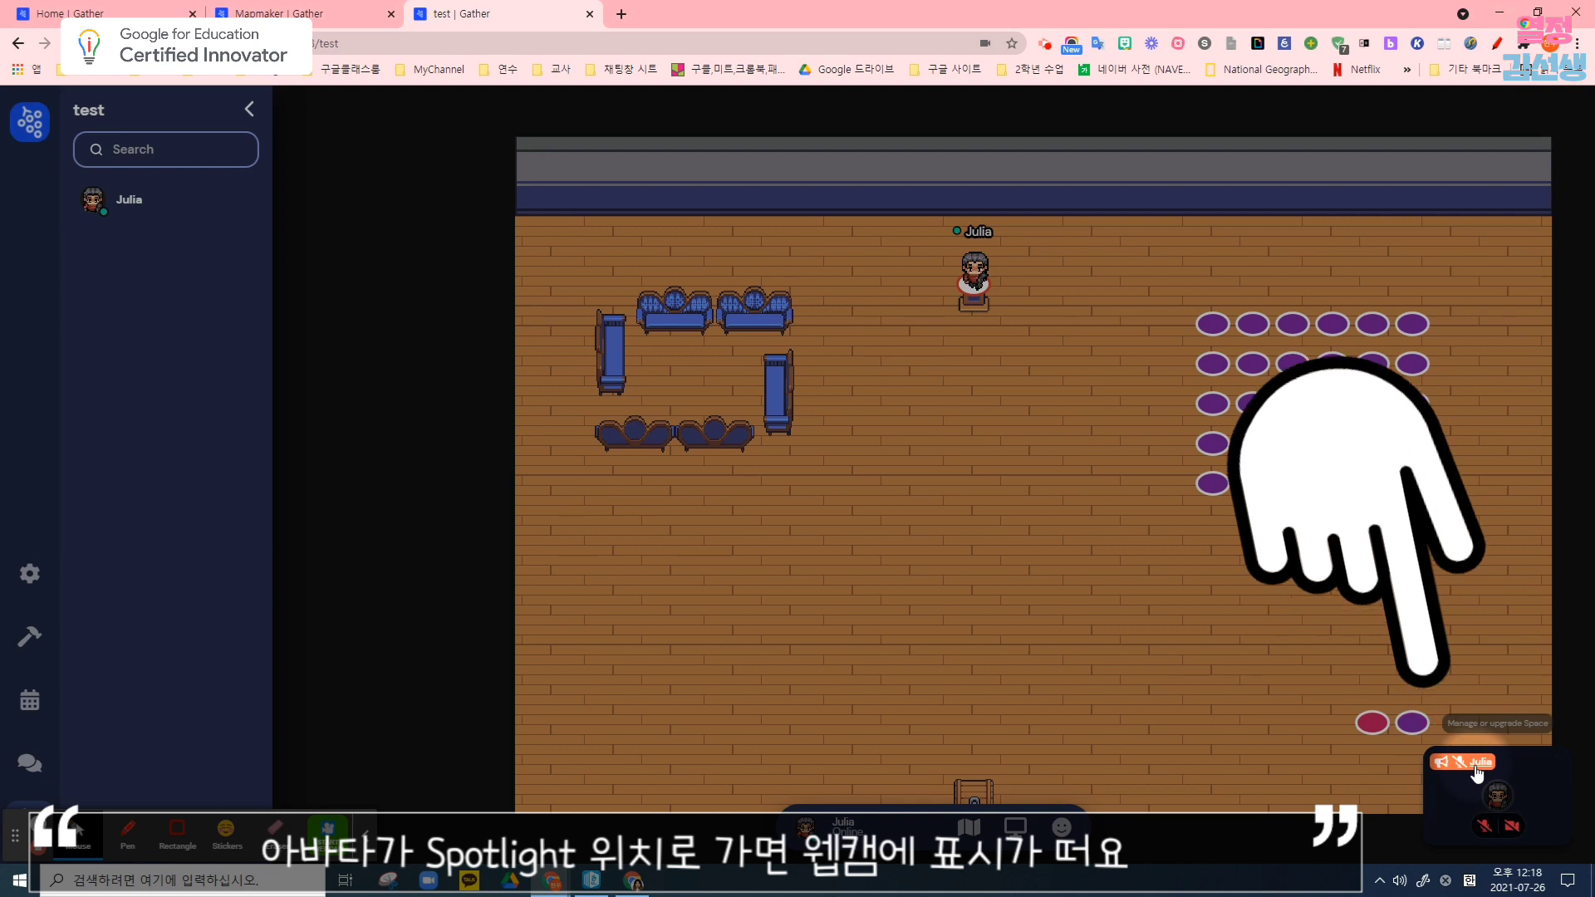
{"action": "left_click", "coordinate": [970, 336]}
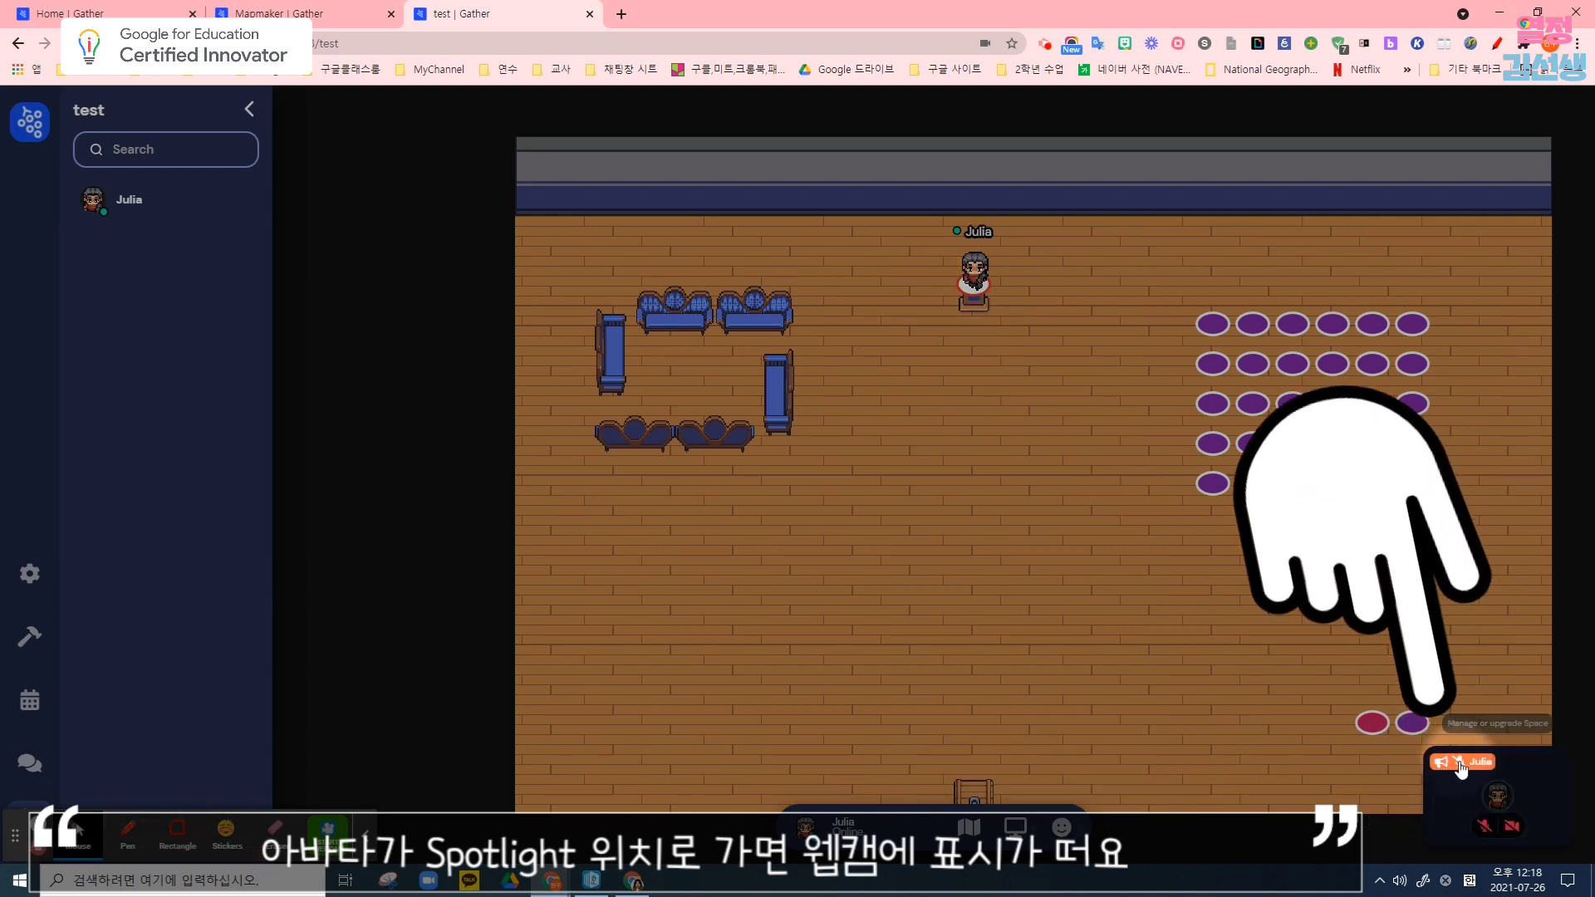
{"action": "left_click", "coordinate": [83, 840]}
{"action": "left_click", "coordinate": [121, 839]}
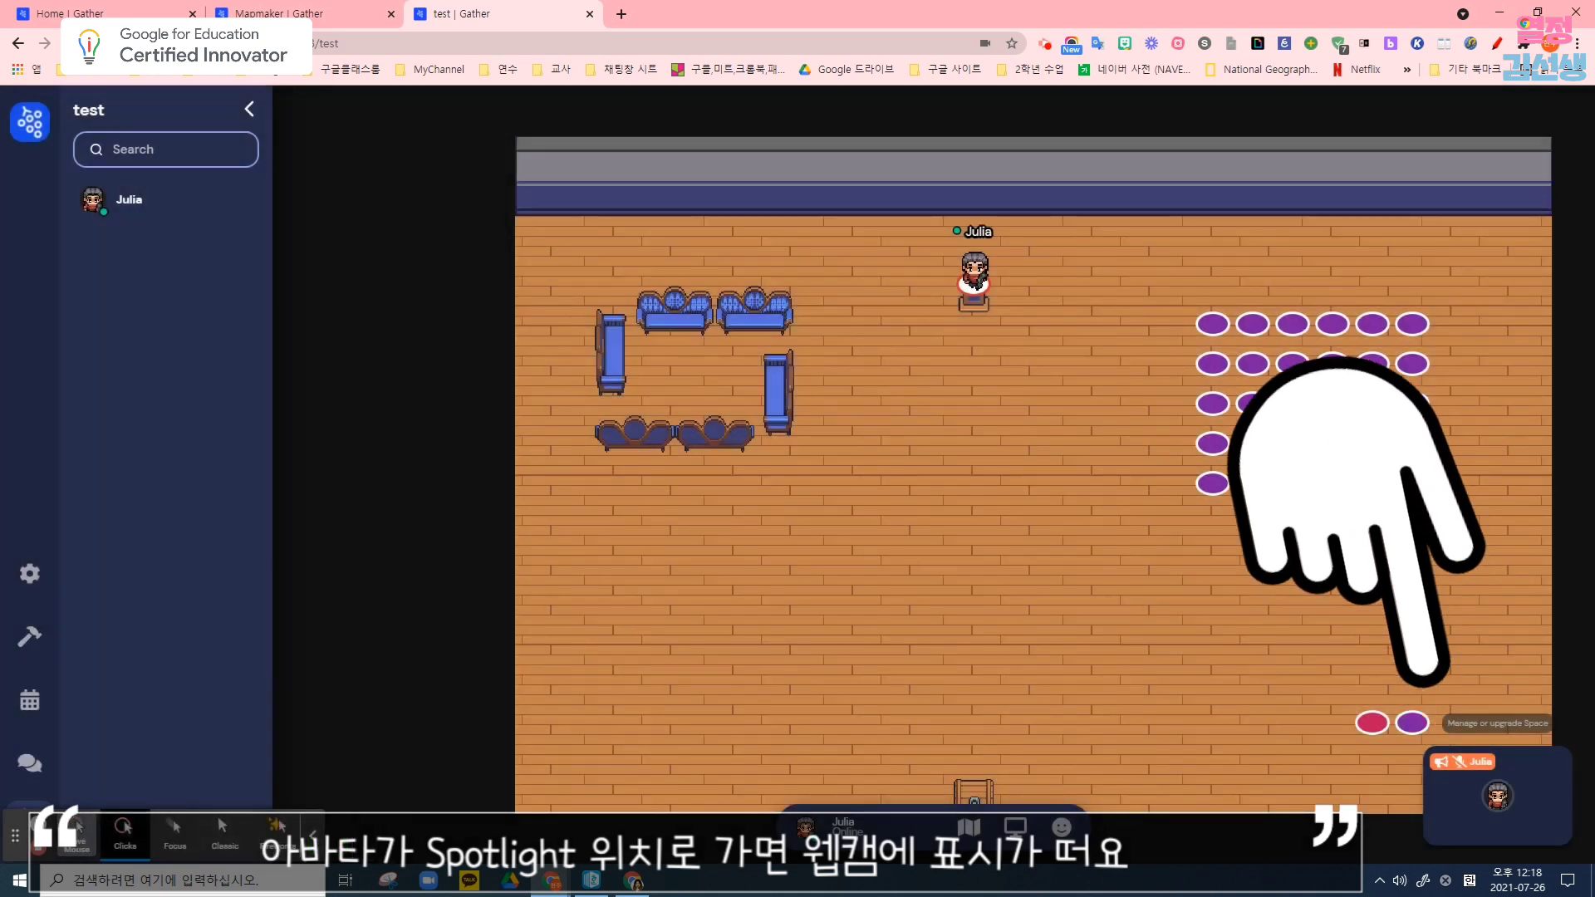
Walk the avatar five tiles down from the podium, off the spotlight tile, to compare the webcam preview
{"action": "key", "text": "Down"}
{"action": "key", "text": "Down"}
{"action": "key", "text": "Down"}
{"action": "key", "text": "Down"}
{"action": "key", "text": "Down"}
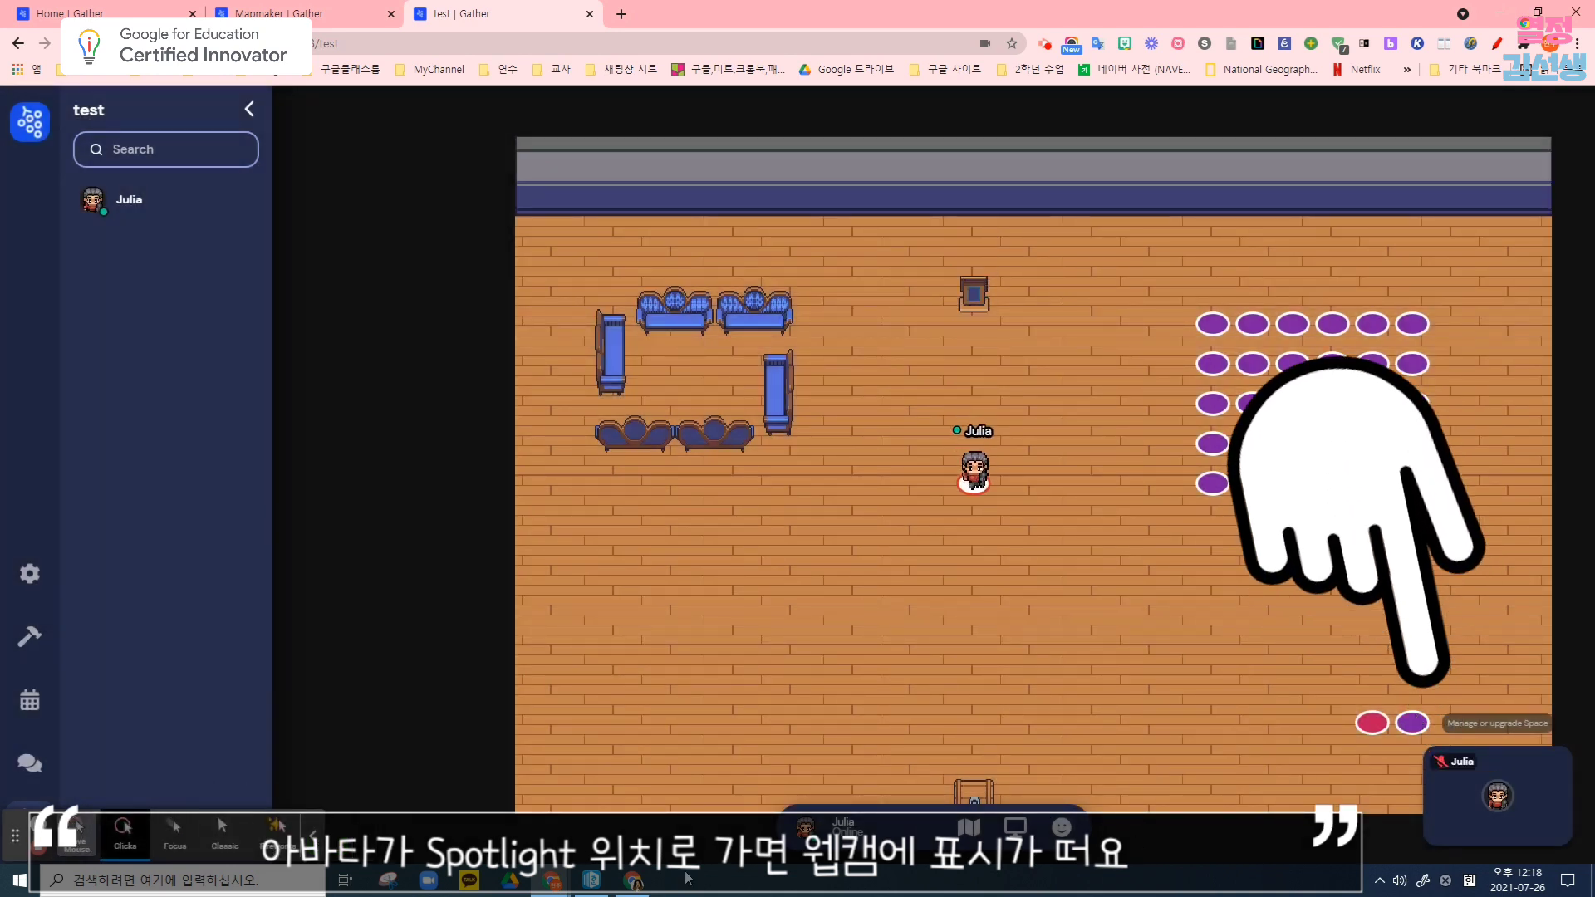
{"action": "left_click", "coordinate": [184, 840]}
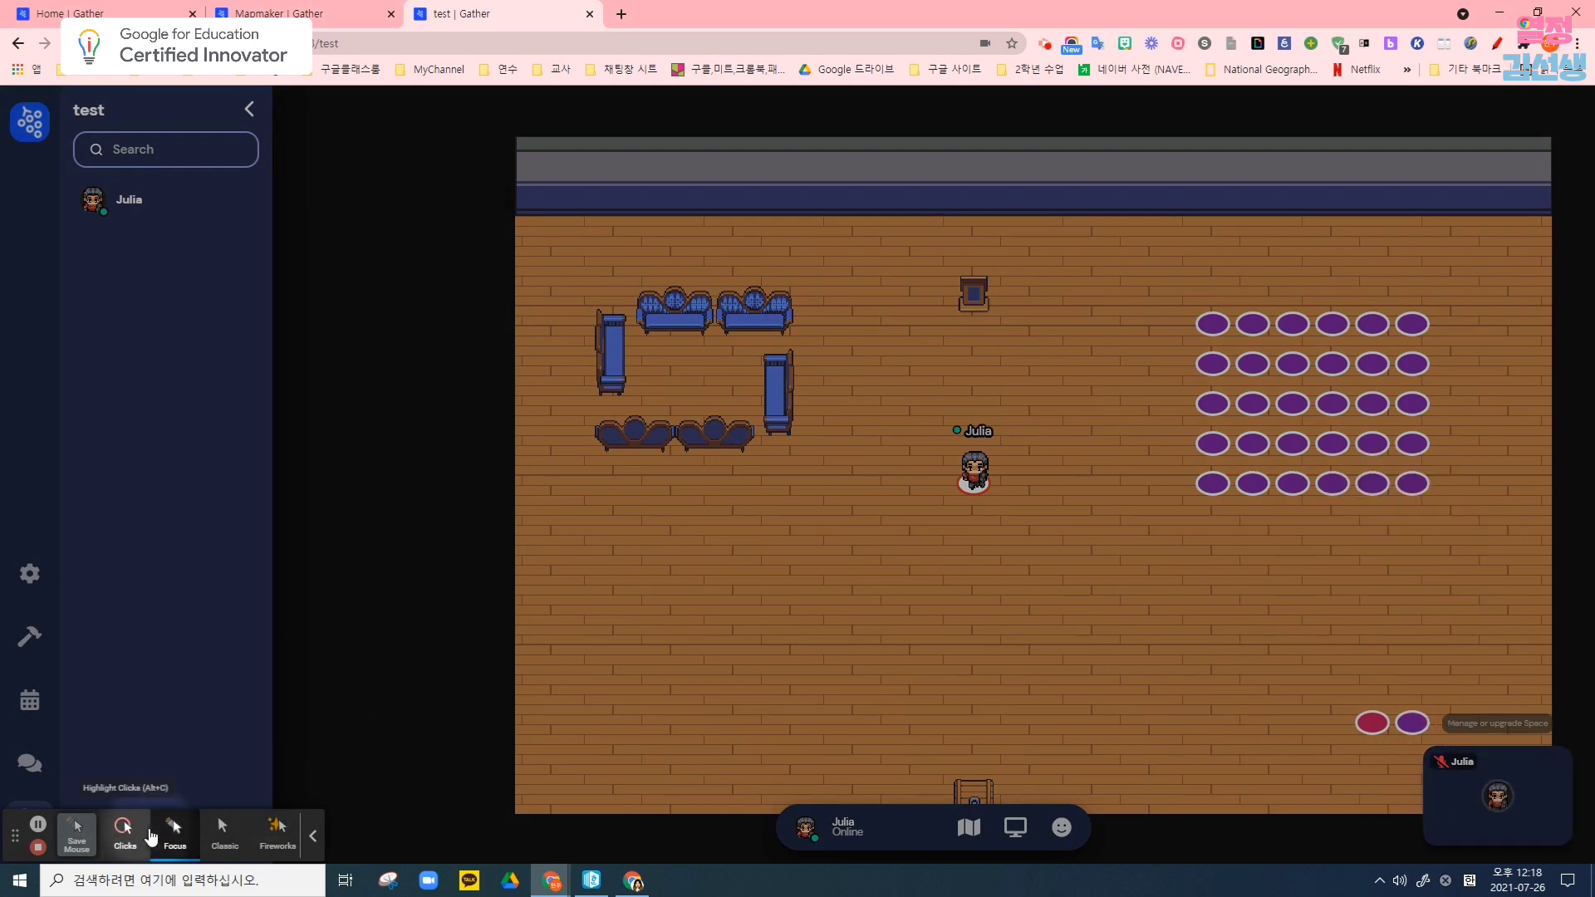
{"action": "left_click", "coordinate": [149, 834]}
{"action": "left_click", "coordinate": [559, 640]}
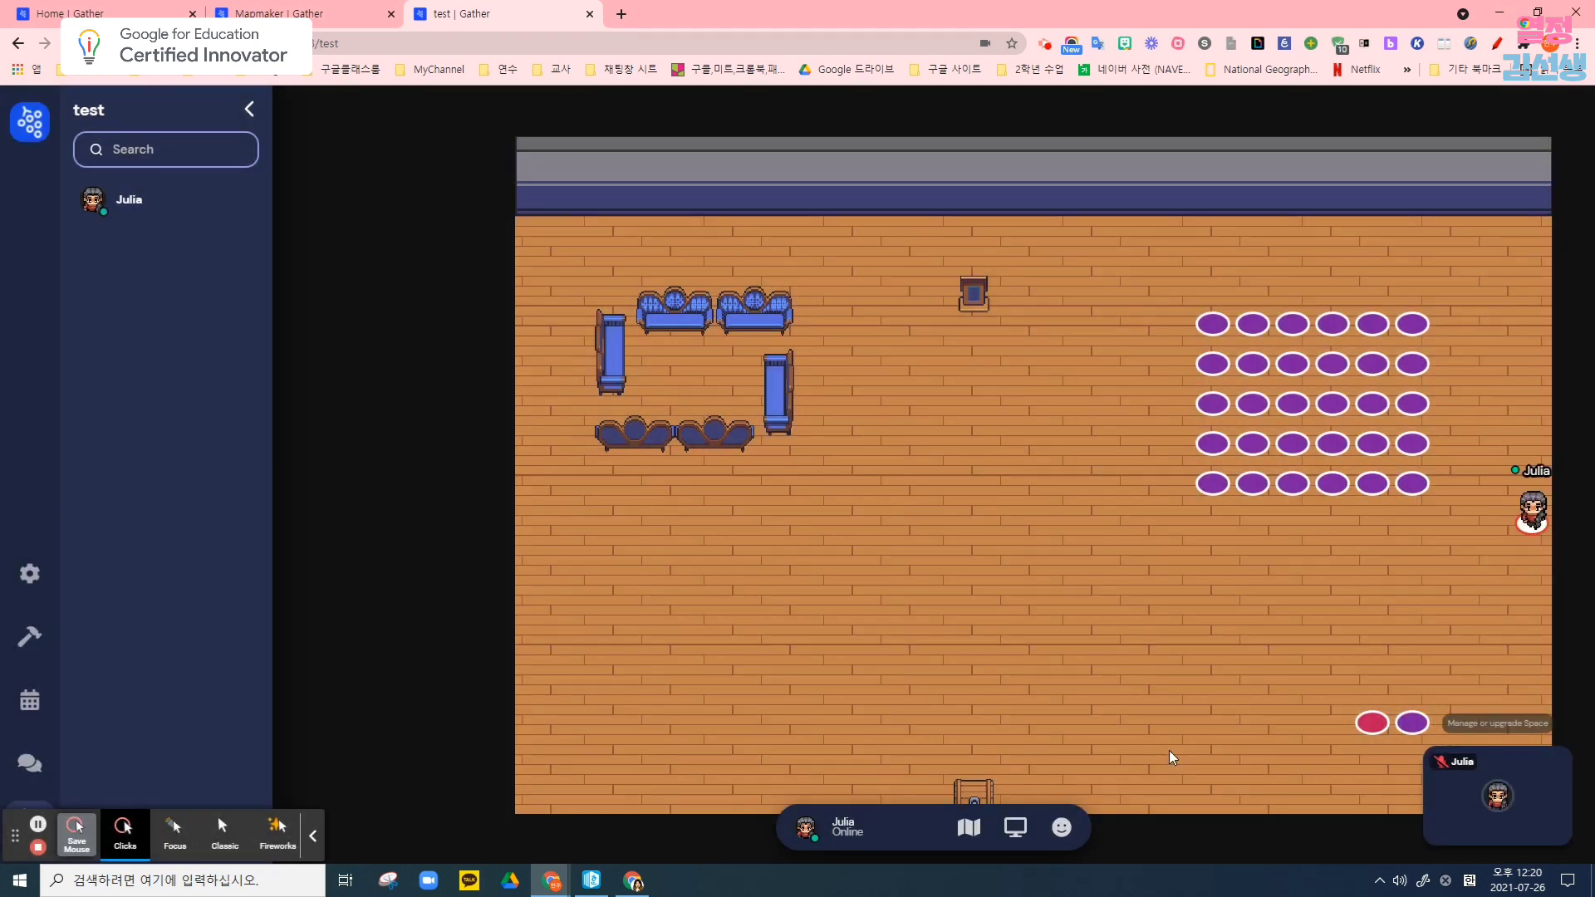